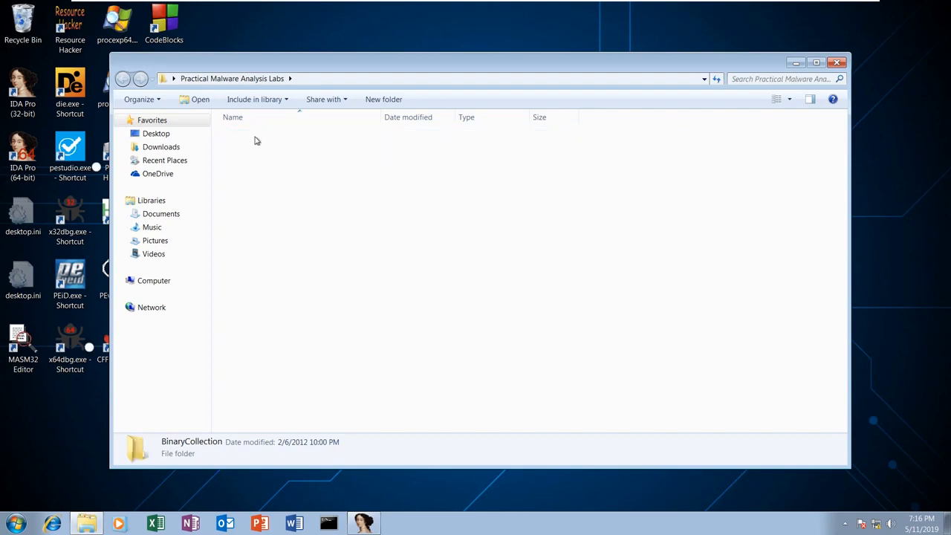
Open the Chapter_5L folder inside BinaryCollection and switch to IDA with Lab05-01.dll loaded.
double_click(244, 162)
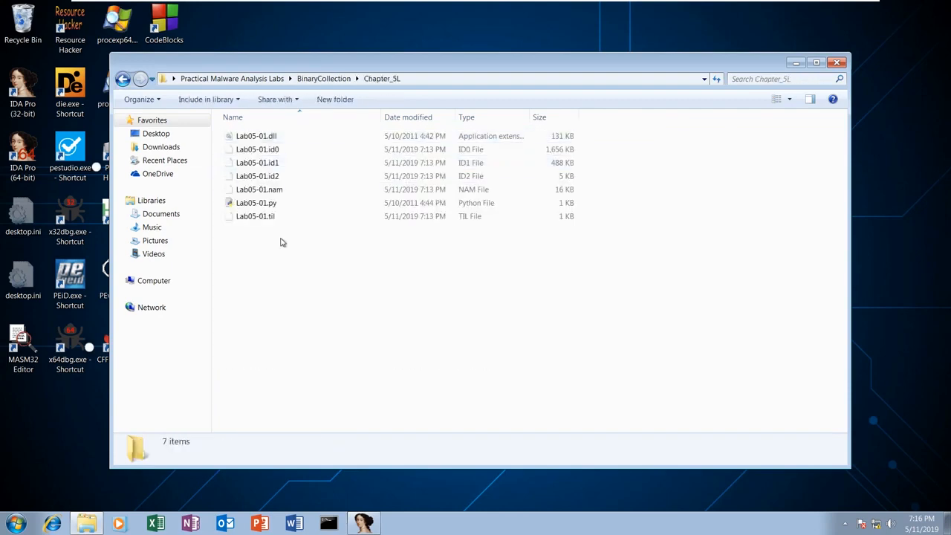
left_click(370, 522)
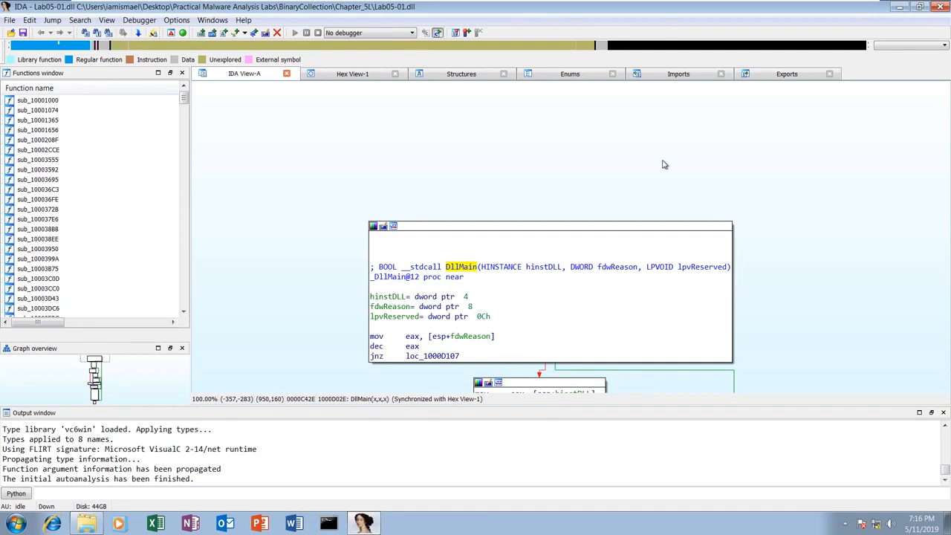
Change the DllMain disassembly from graph to text view and highlight the function's address.
right_click(323, 273)
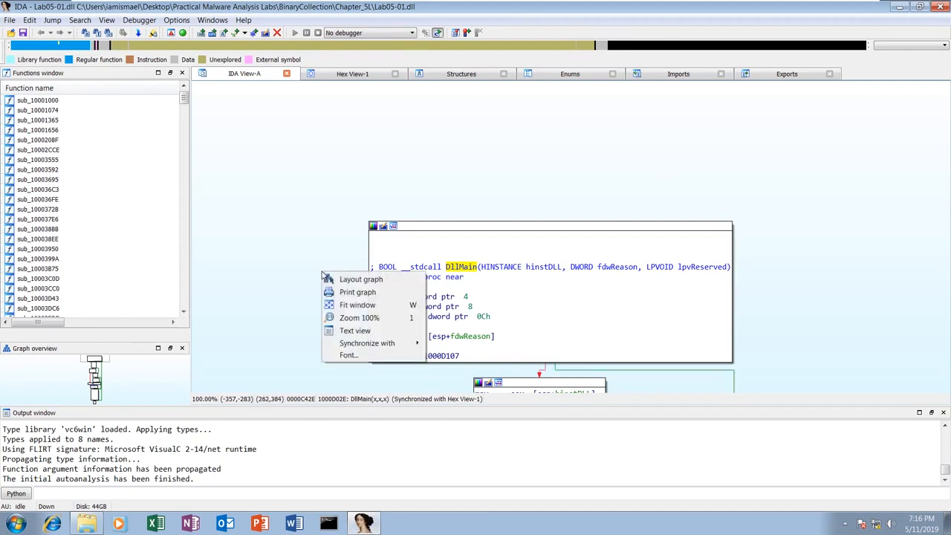
left_click(361, 330)
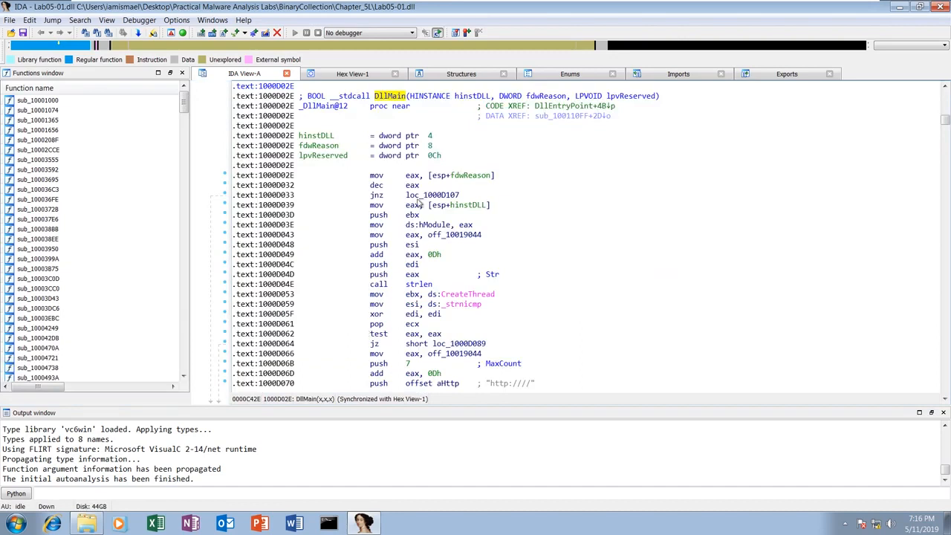
left_click(285, 105)
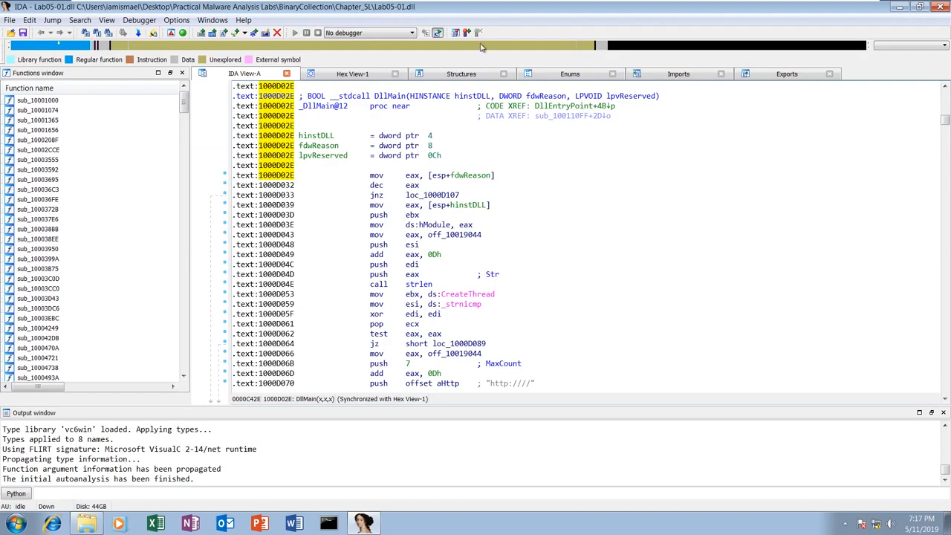
Sort the imported functions by name and open the gethostbyname entry in the disassembly.
left_click(681, 75)
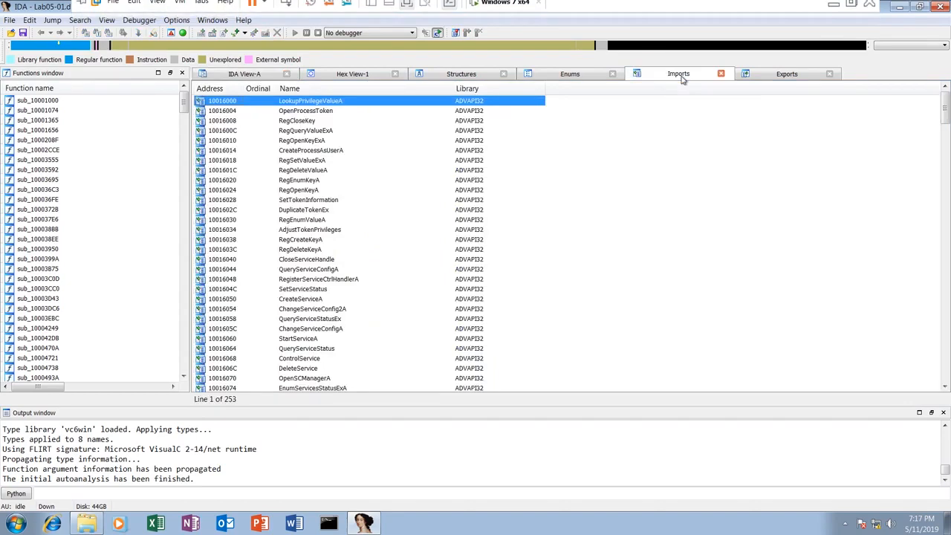
left_click(331, 90)
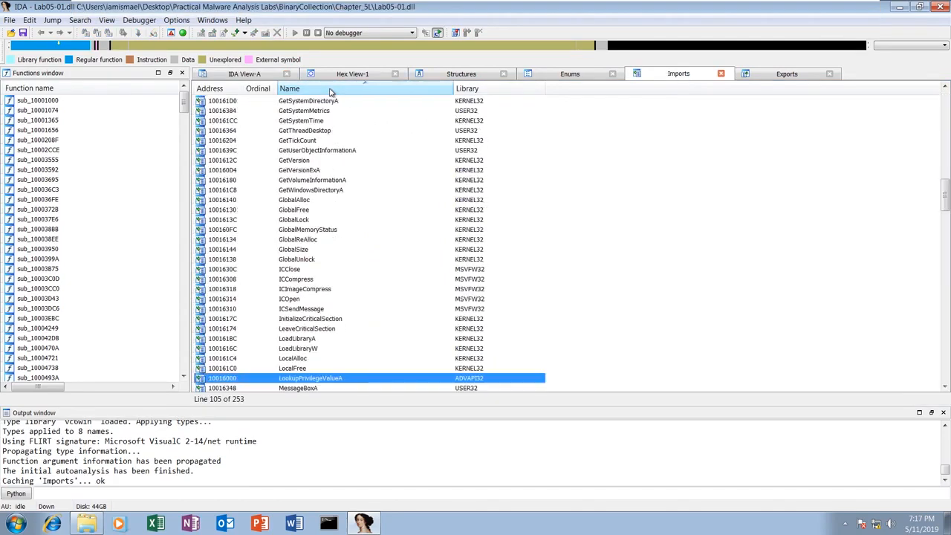
scroll(385, 280, "down", 20)
scroll(384, 279, "down", 20)
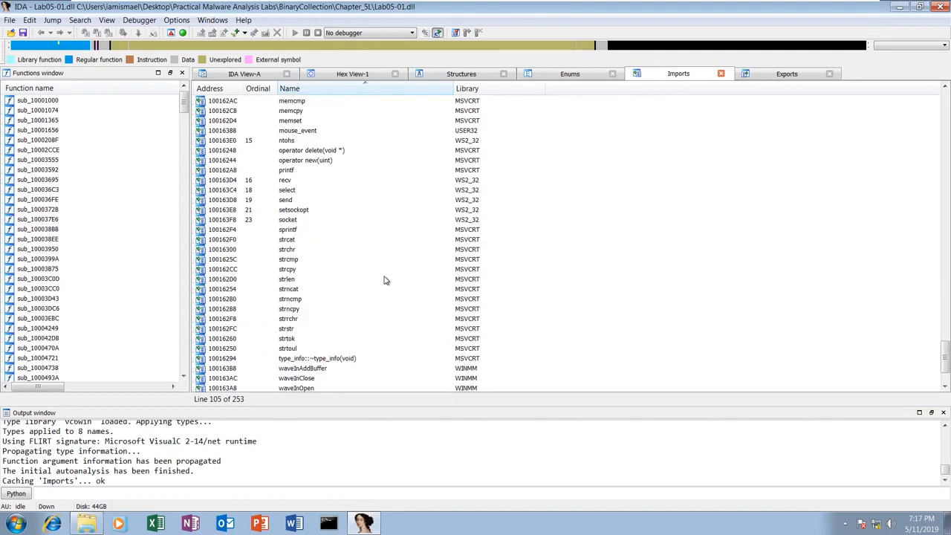
scroll(384, 279, "down", 2)
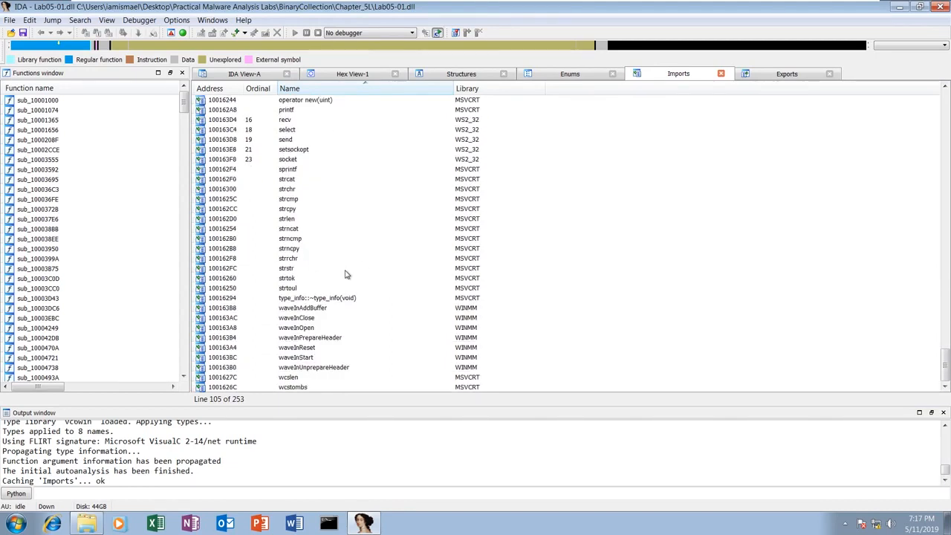
scroll(365, 215, "up", 4)
scroll(365, 215, "up", 4)
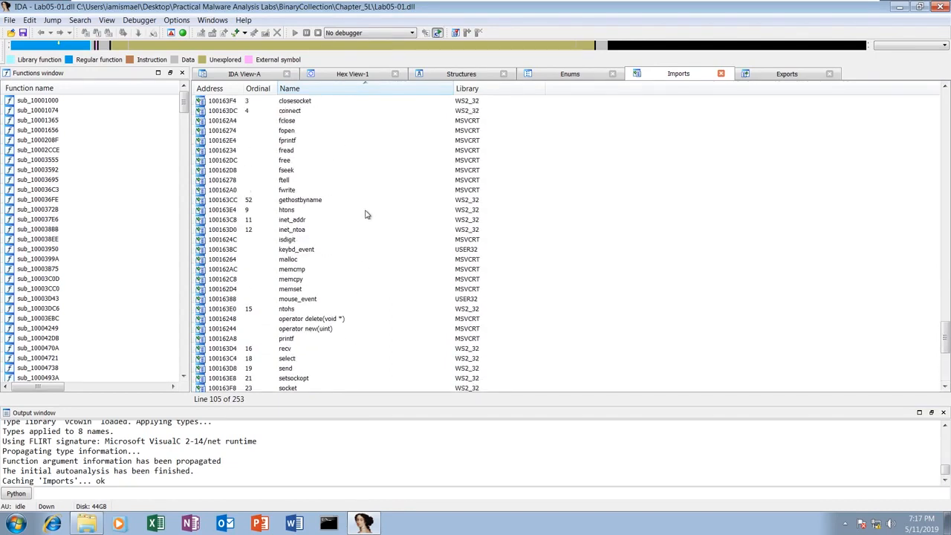
left_click(287, 202)
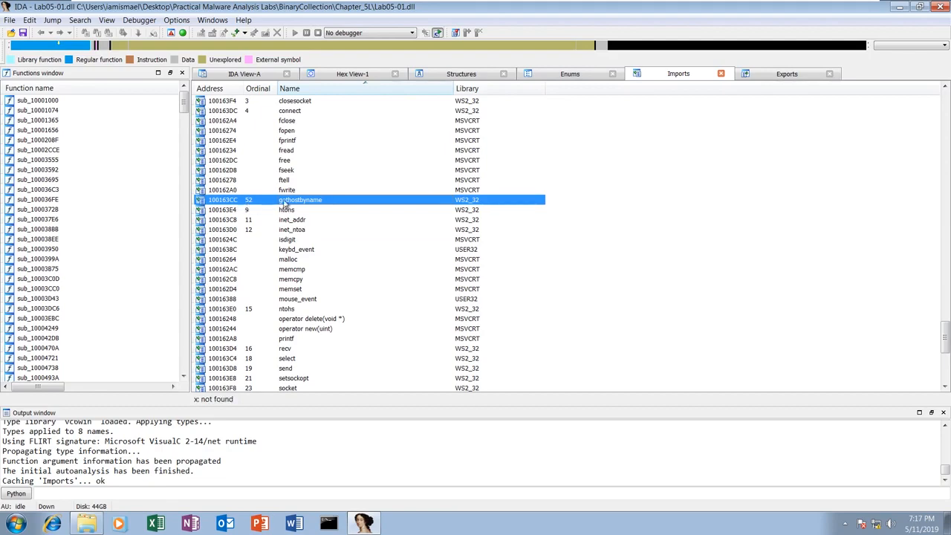
double_click(290, 201)
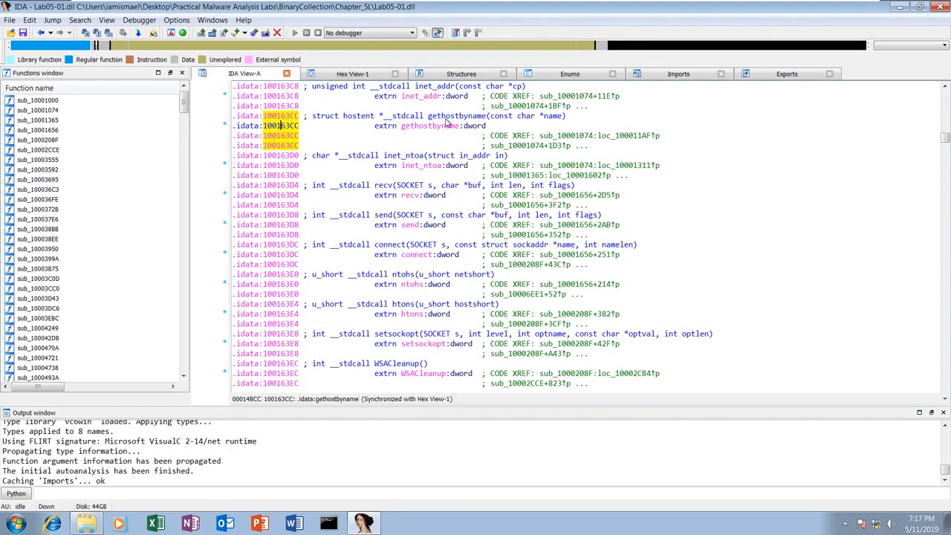
List the cross-references to gethostbyname, widen the Type column and compare the p and r entries.
left_click(447, 117)
key("x")
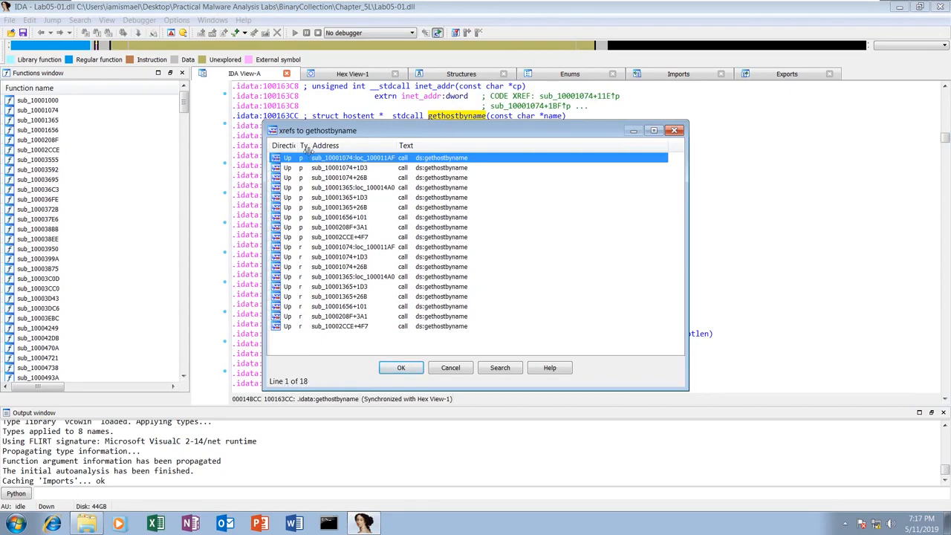
left_click_drag(312, 146, 336, 146)
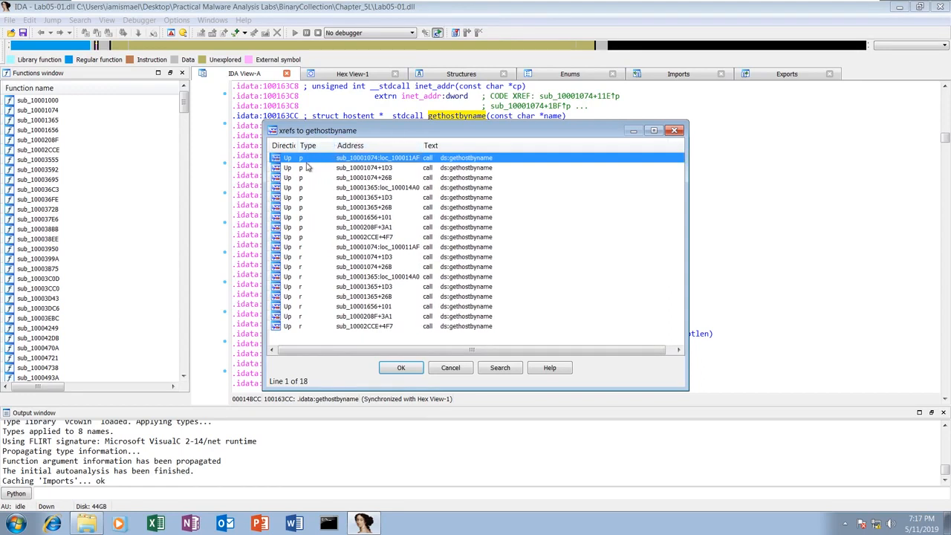
left_click(311, 237)
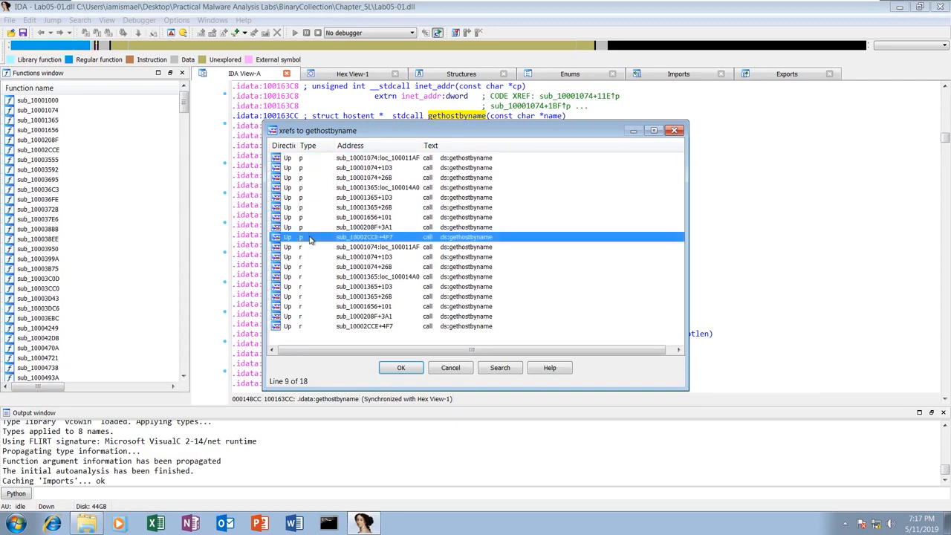
left_click(309, 248)
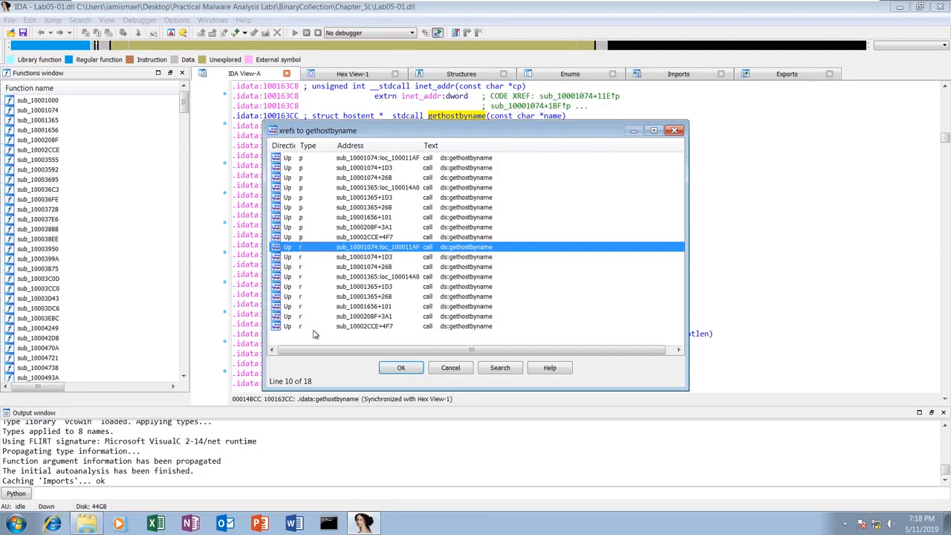
Go through the r-type cross-references from sub_10001074+26B to sub_10002CCE+4F7 to identify the calling functions, and close the list.
left_click(387, 267)
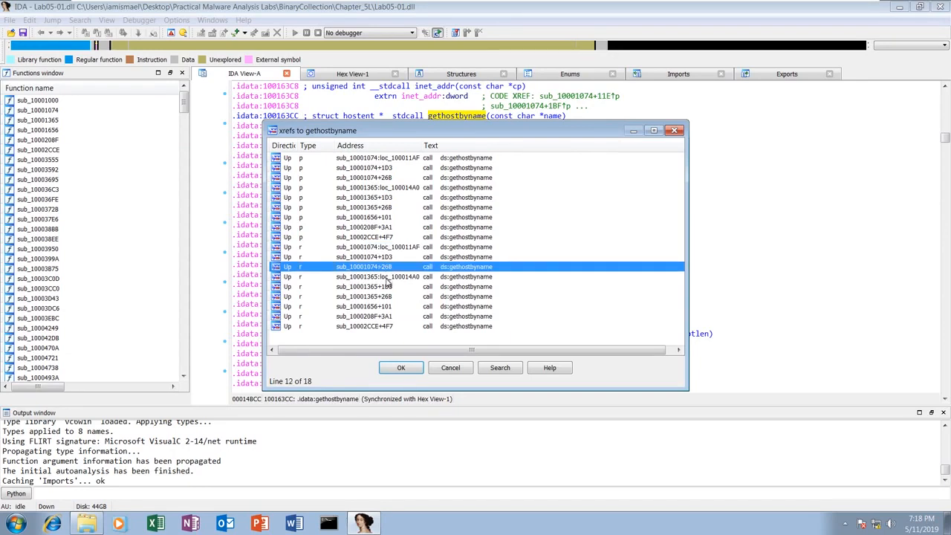
left_click(377, 279)
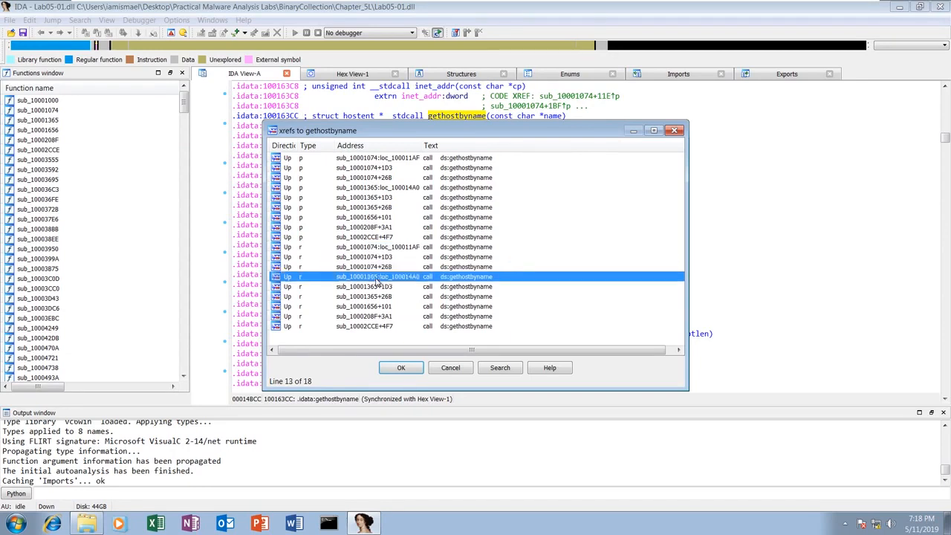
left_click(379, 287)
left_click(376, 298)
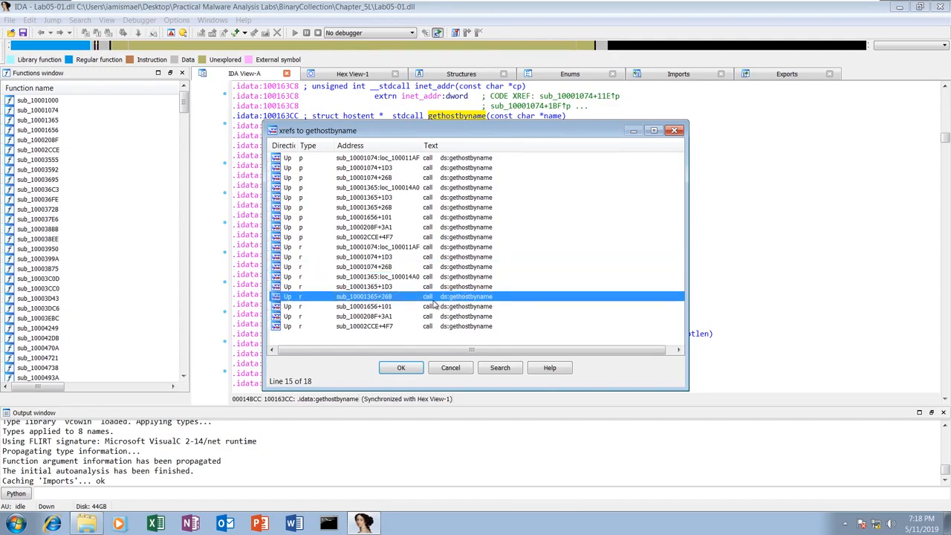
left_click(386, 307)
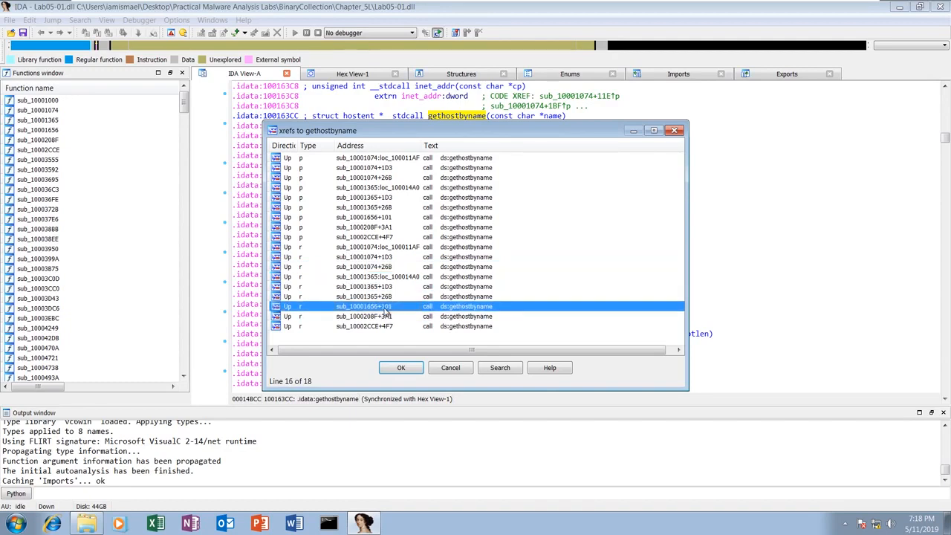
left_click(376, 318)
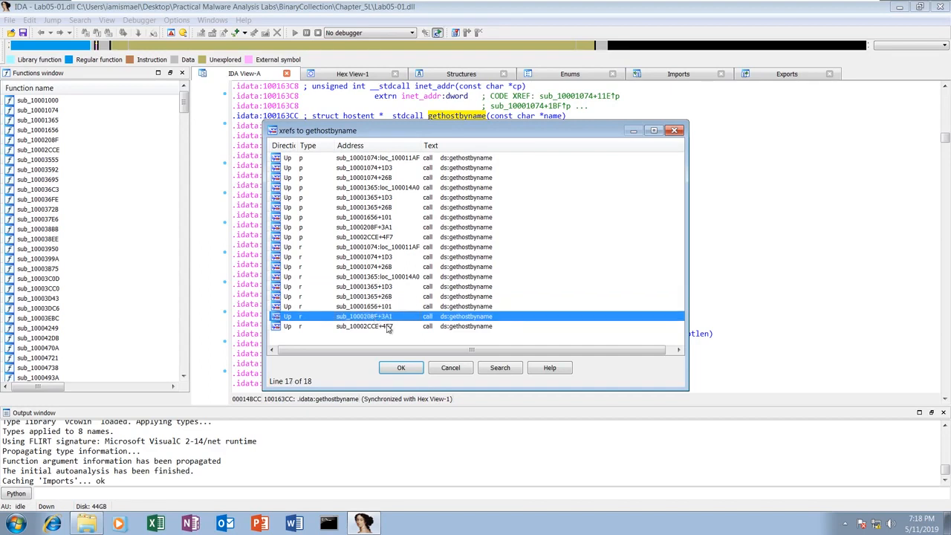
left_click(387, 327)
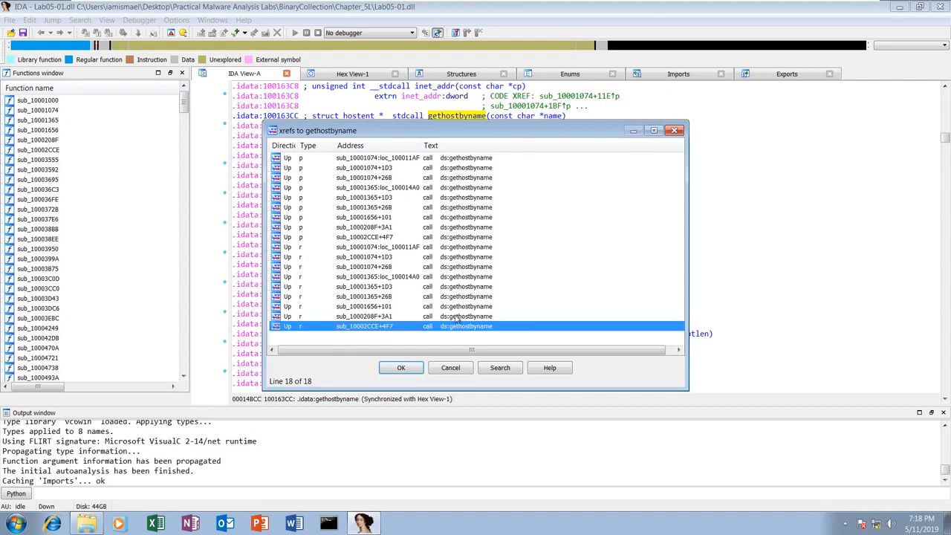
left_click(449, 368)
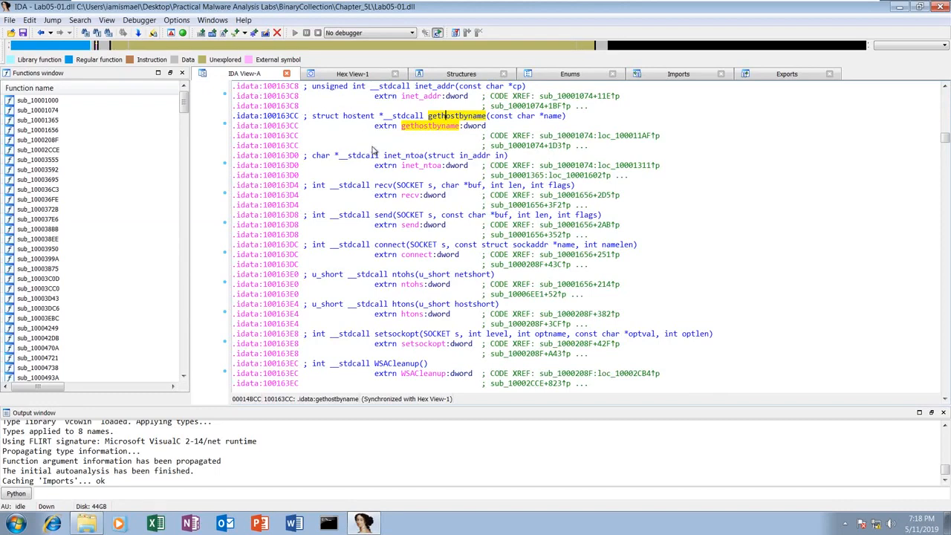
Jump to address 10001757 and examine the gethostbyname call and the eax argument pushed before it.
key("g")
type("1000")
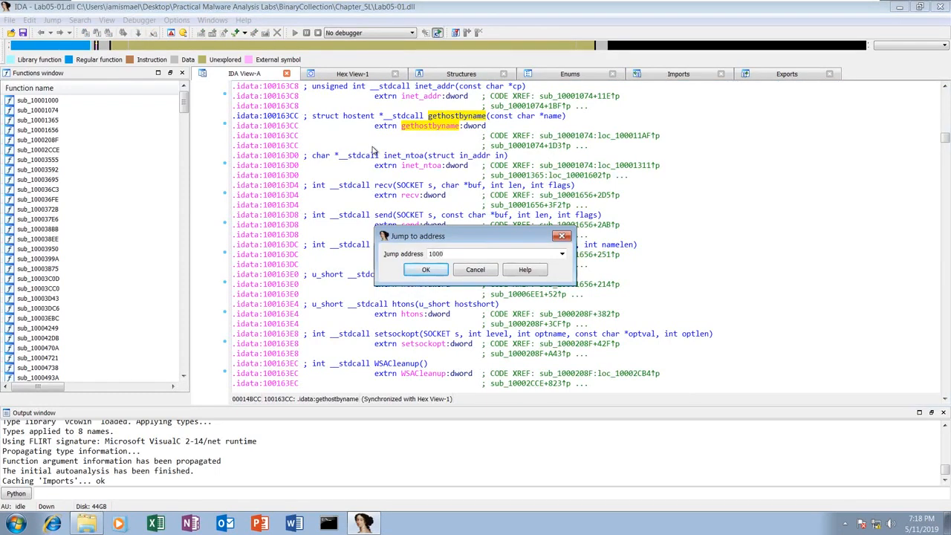
type("1757")
left_click(412, 271)
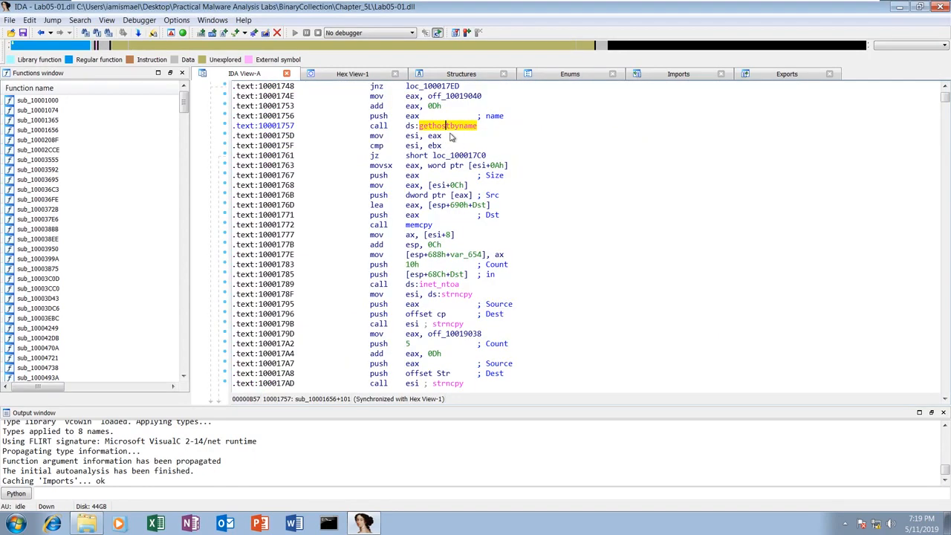
mouse_move(442, 131)
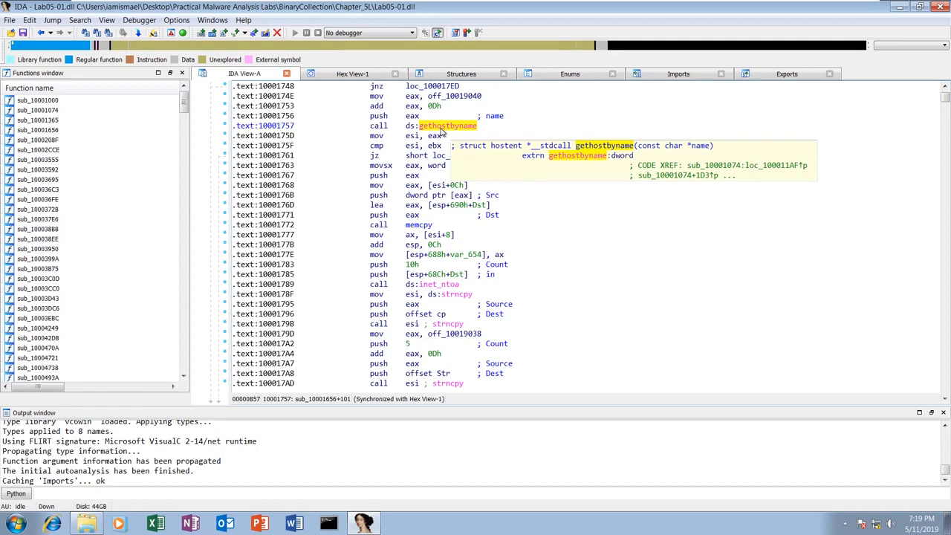
left_click(411, 116)
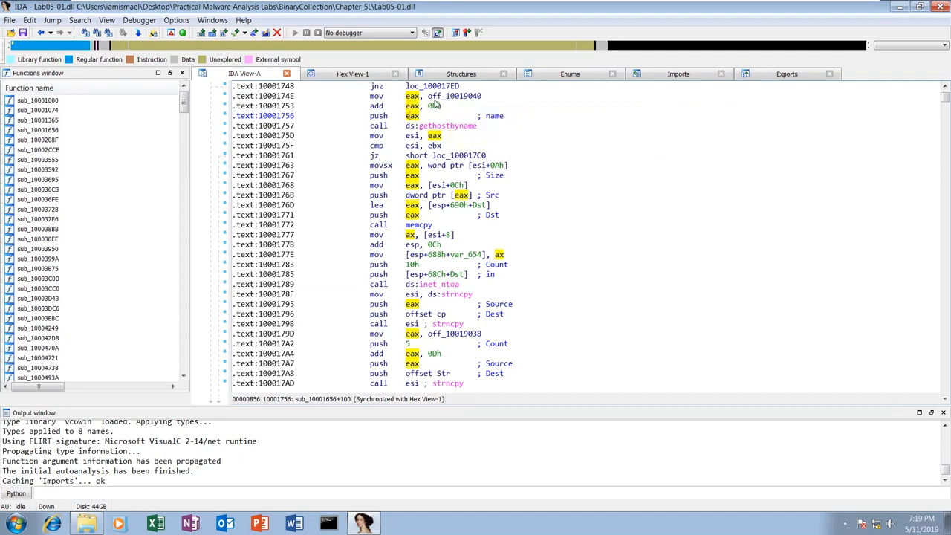
Follow off_10019040 to the aThisIsRdoPicsP string, read it, and return to the code before the gethostbyname call.
double_click(448, 97)
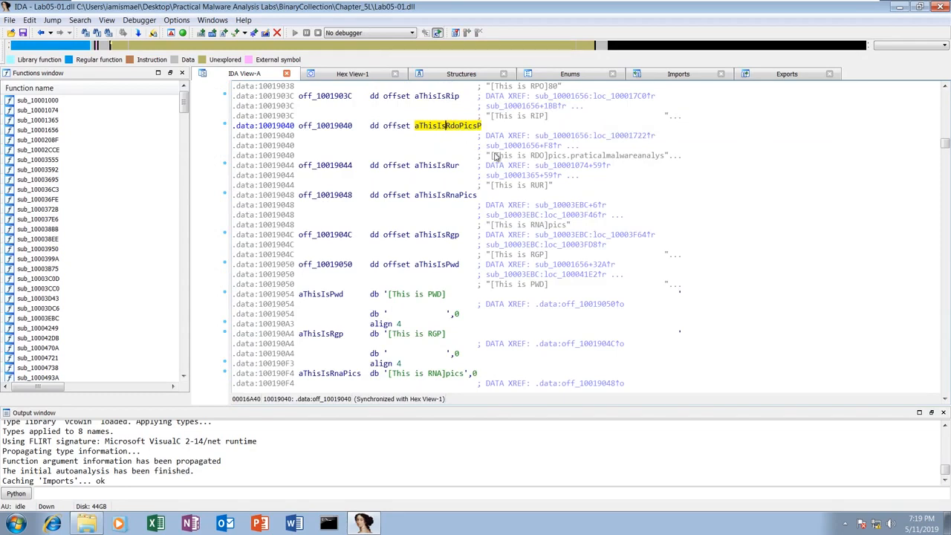
mouse_move(507, 163)
double_click(443, 126)
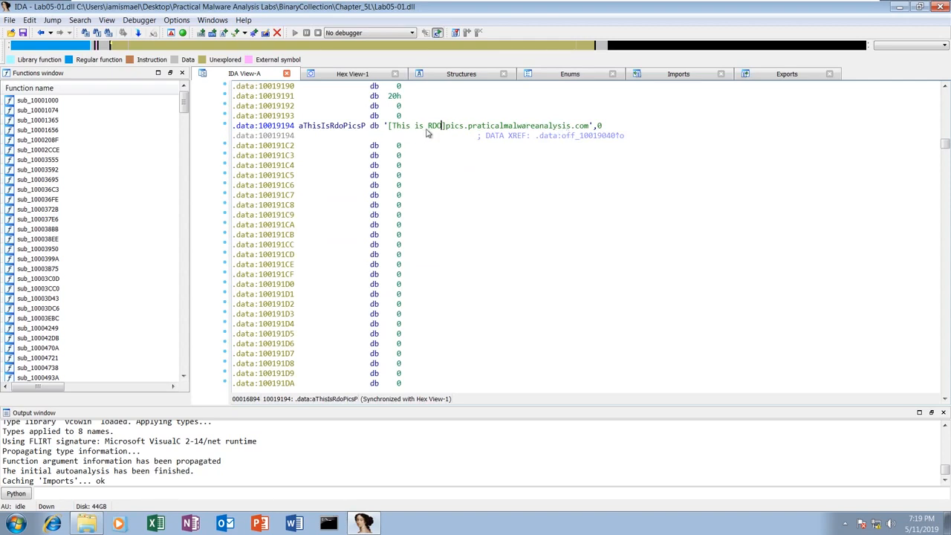
key("Escape")
key("Escape")
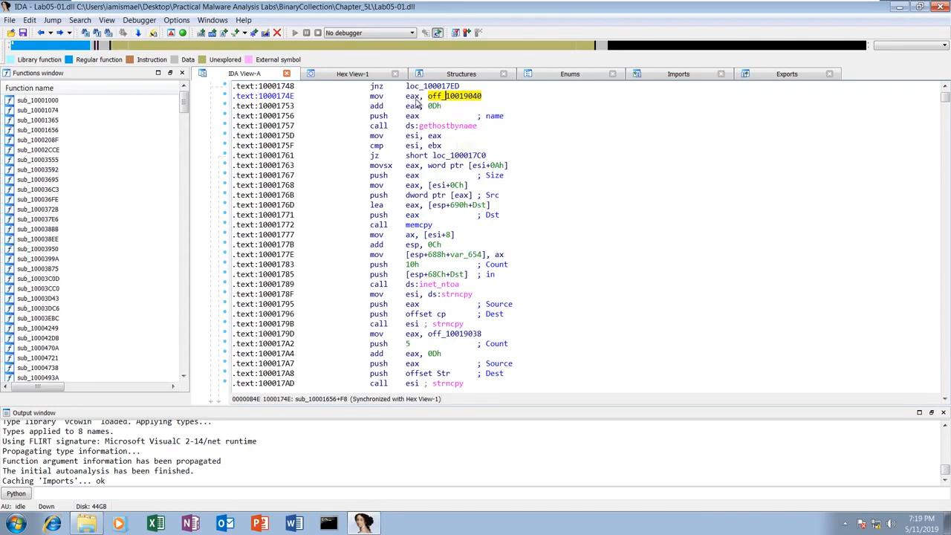
Examine how eax is loaded from off_10019040 and increased by 0Dh before the gethostbyname call.
left_click(415, 99)
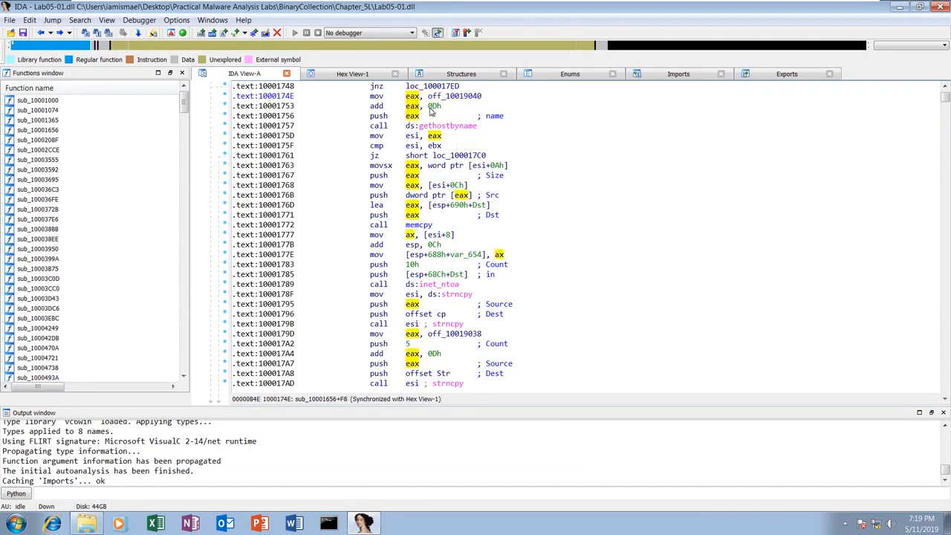
left_click(436, 107)
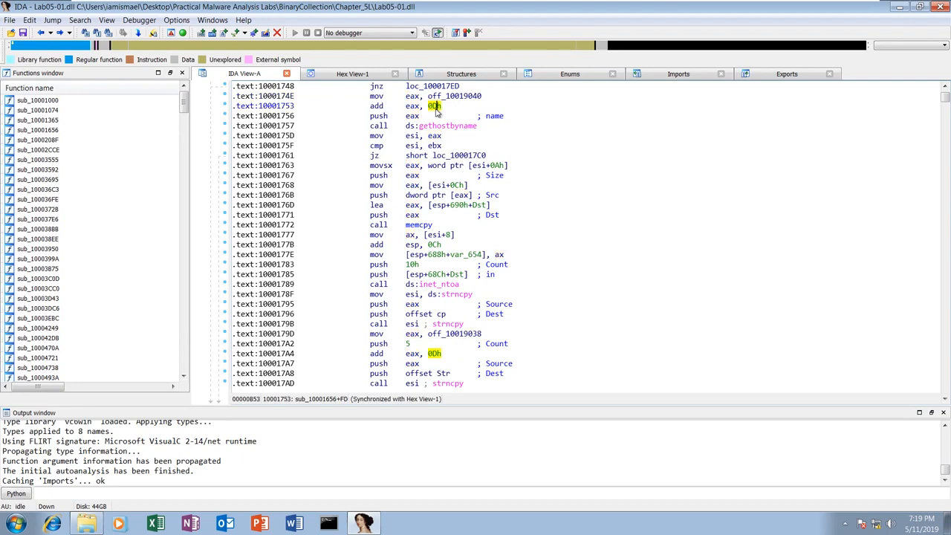
mouse_move(442, 104)
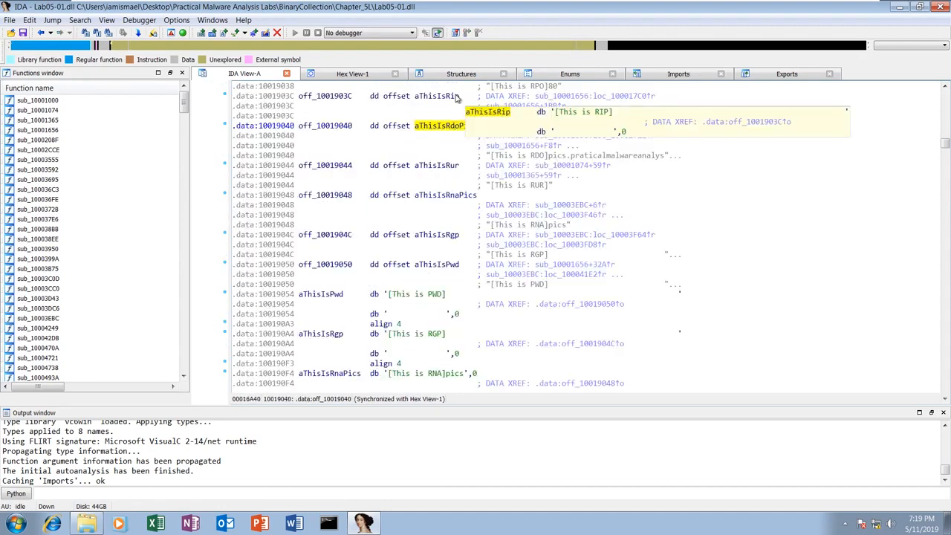
Open the aThisIsRdoPicsP string from off_10019040 and select pics.praticalmalwareanalysis.com after its bracketed prefix.
left_click(321, 126)
double_click(437, 126)
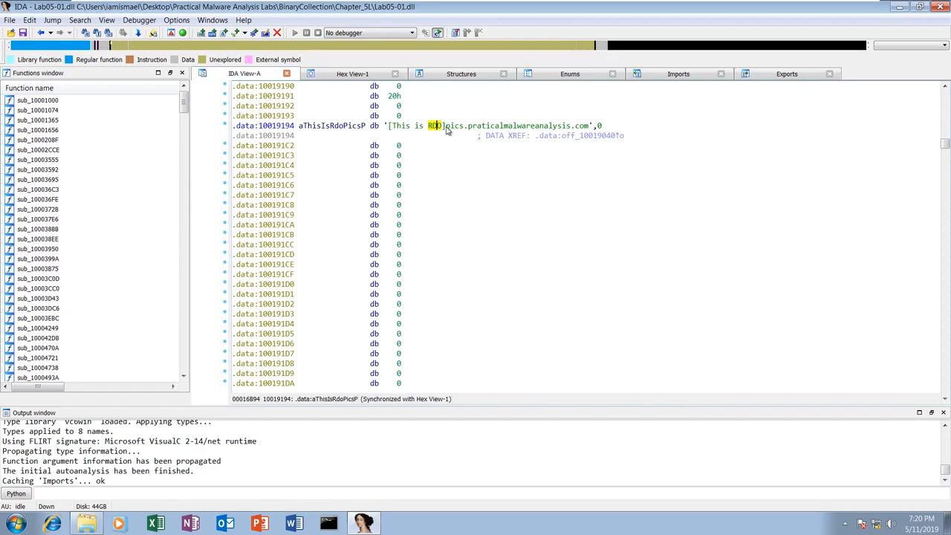
left_click_drag(446, 130, 590, 127)
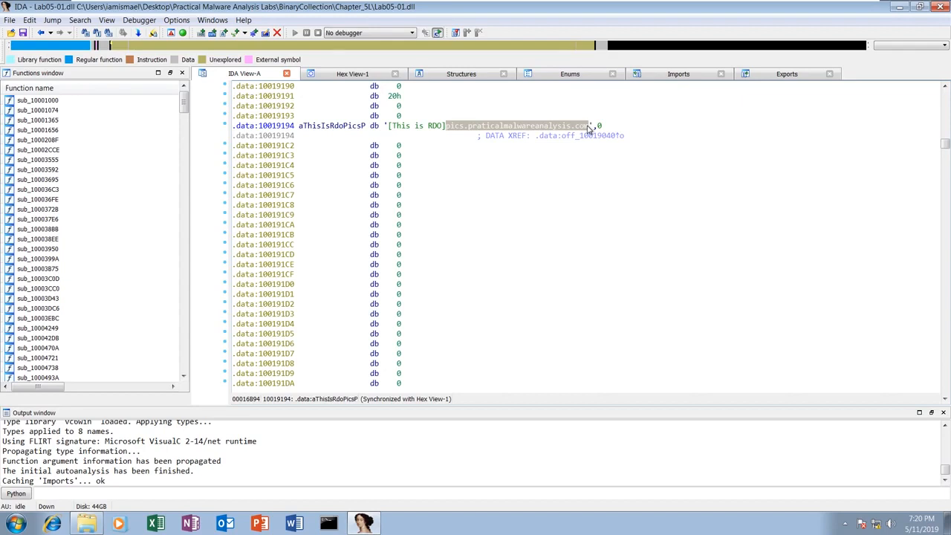
Jump to address 10001656 and examine the subroutine's declaration, selecting its lpThreadParameter argument.
left_click(435, 184)
type("g")
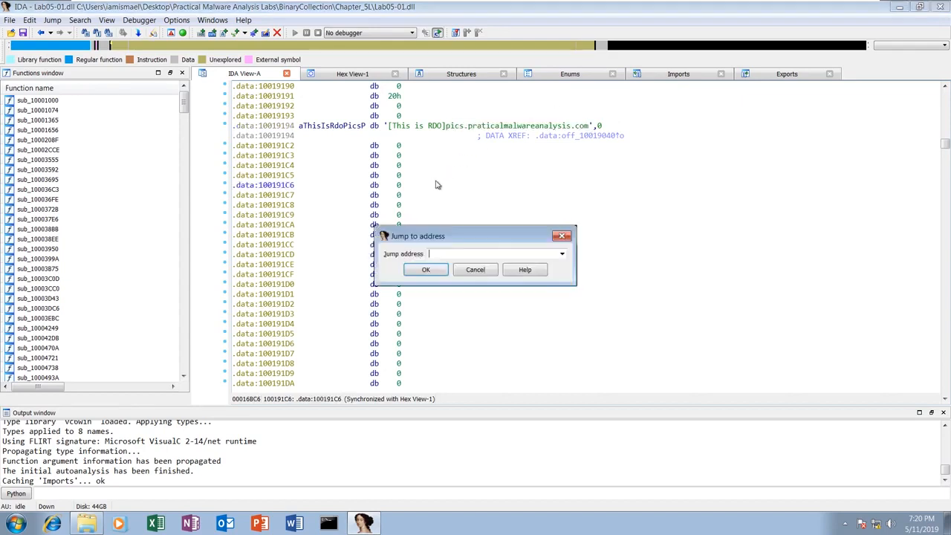
type("10")
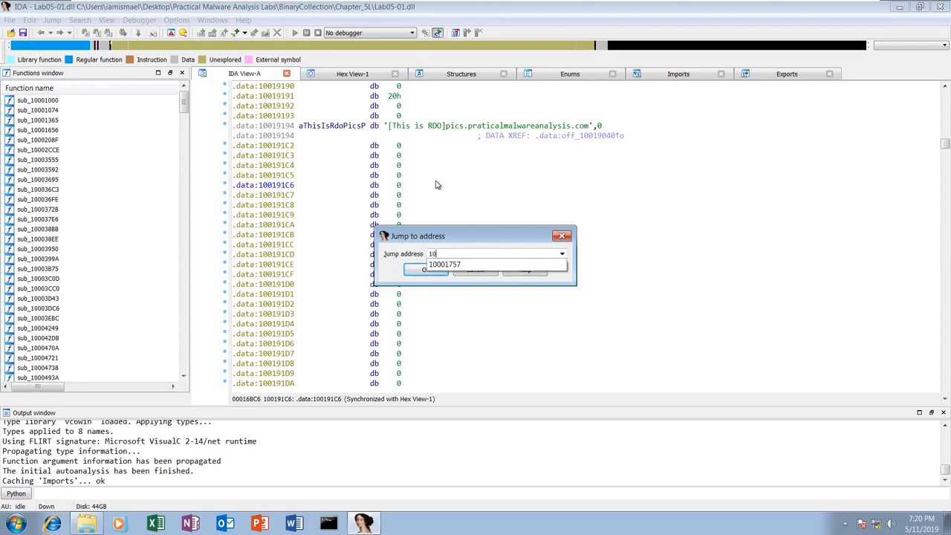
type("001656")
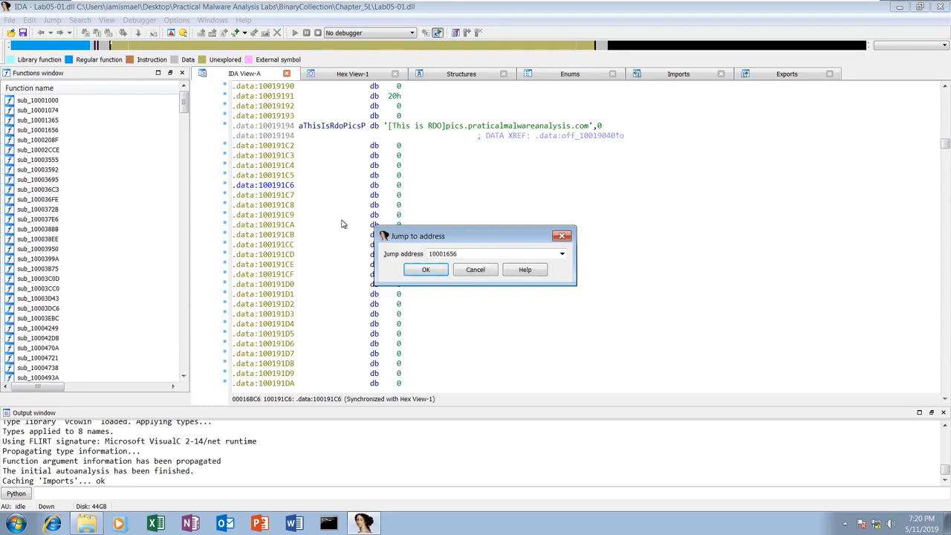
left_click(425, 269)
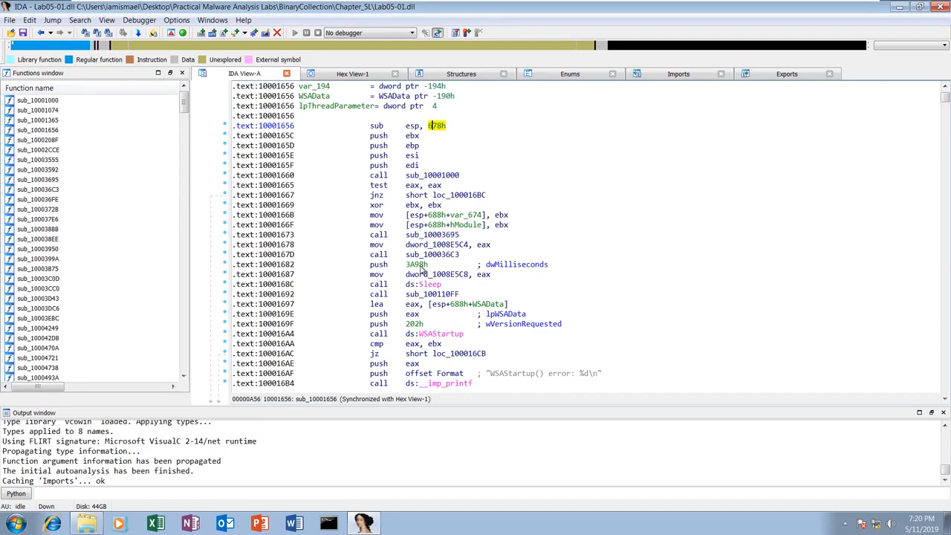
scroll(422, 155, "up", 10)
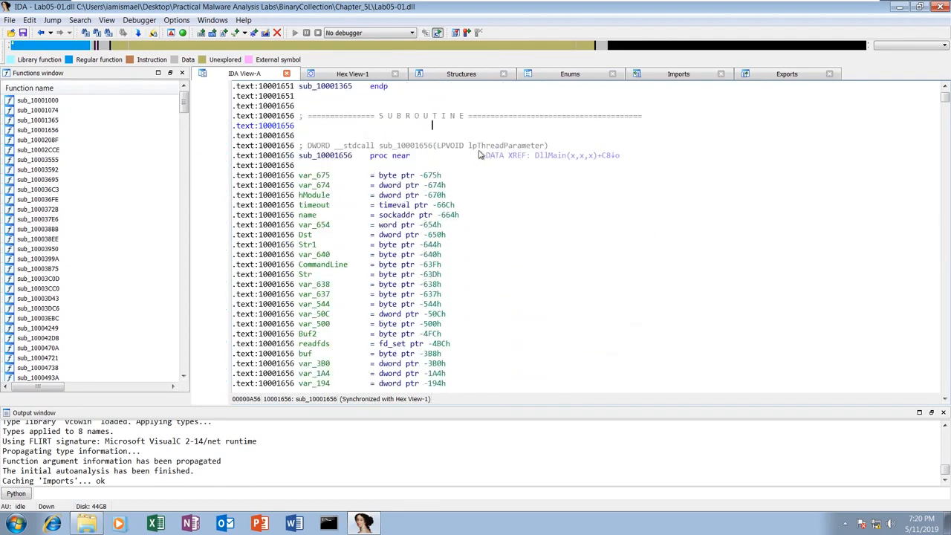
left_click(486, 146)
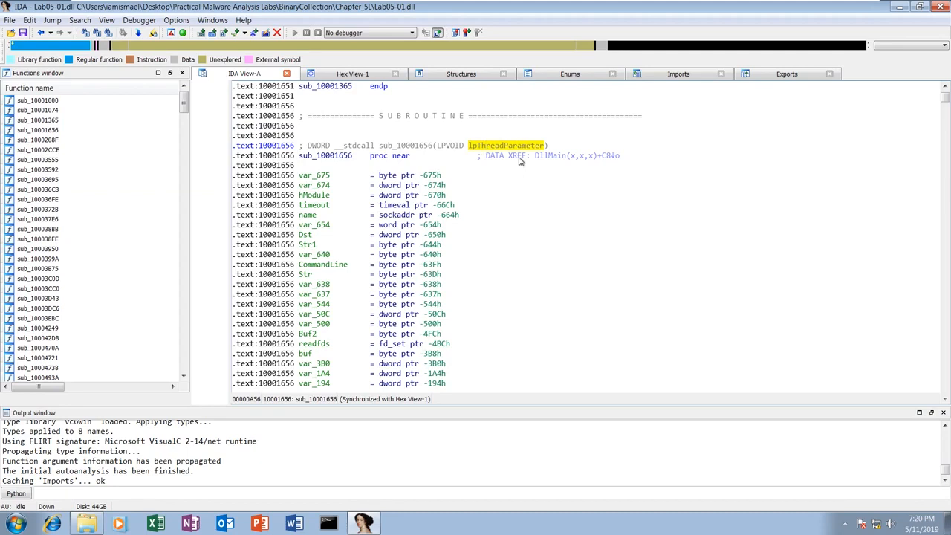
Go through the local variables of sub_10001656 one by one, from WSAData up to var_675.
scroll(464, 219, "down", 1)
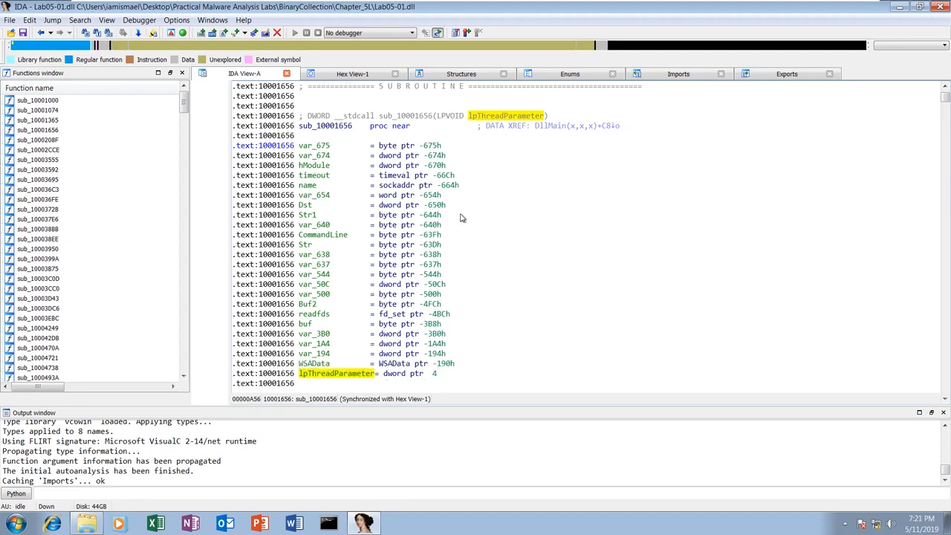
left_click(321, 364)
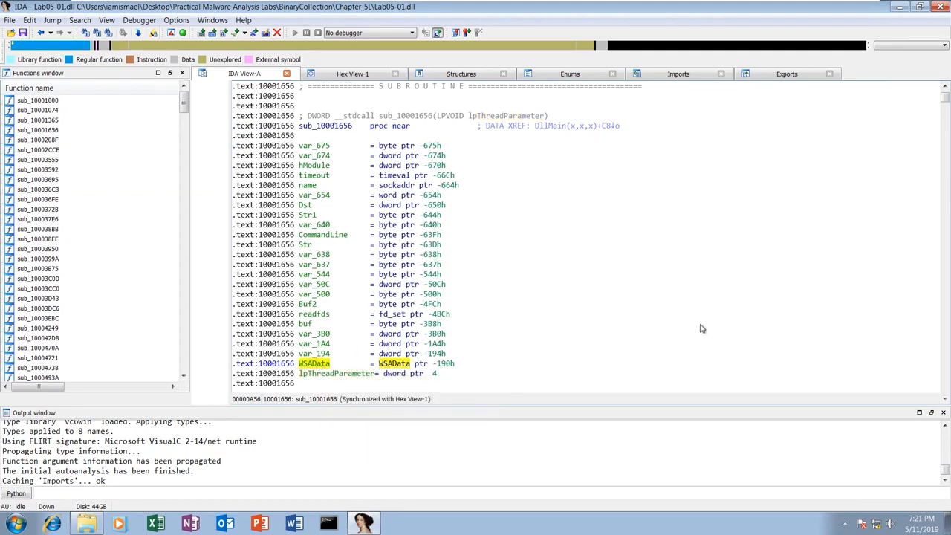
key("Up")
key("Up")
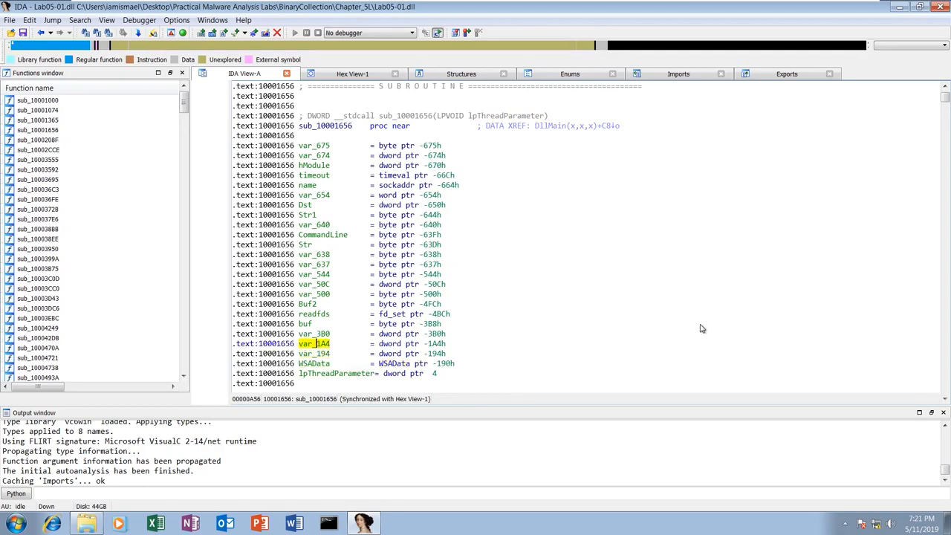
key("Up")
key("Up")
key("Up")
key("Up")
key("Up")
key("Up")
key("Up")
key("Up")
key("Up")
key("Up")
key("Up")
key("Up")
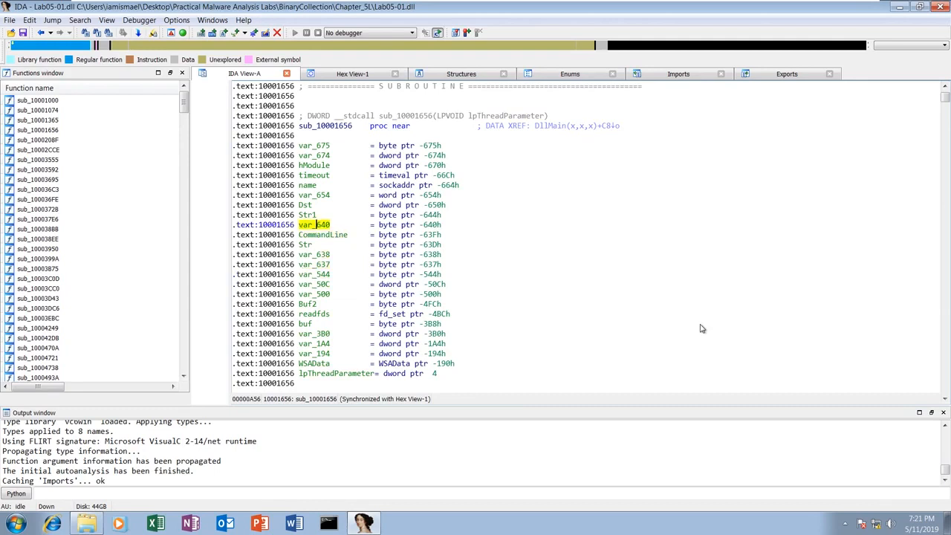
key("Up")
key("Up")
key("Up")
key("Up")
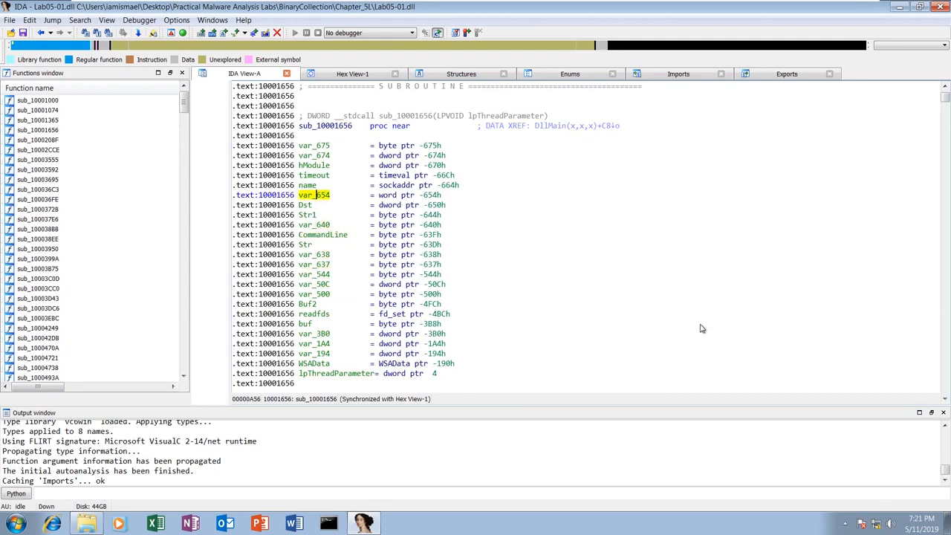
key("Up")
key("Up")
key("Up")
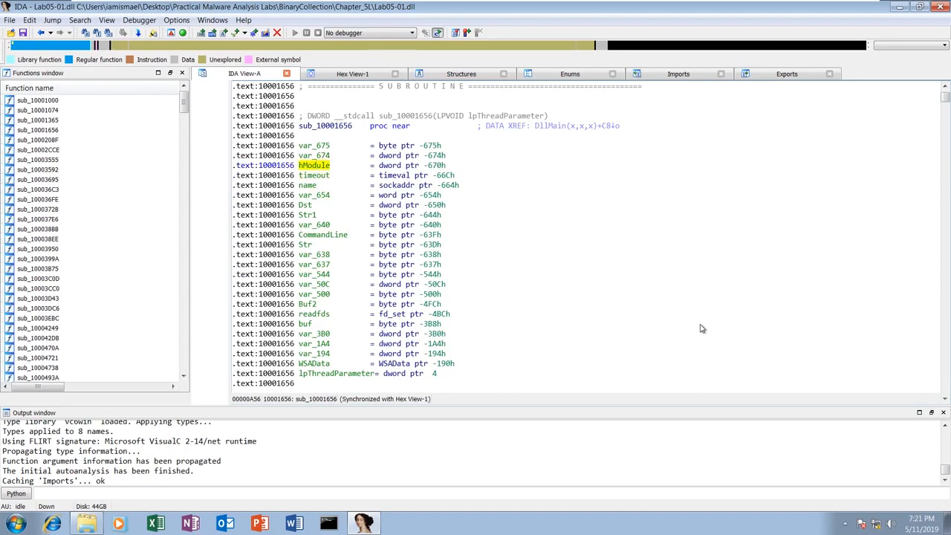
key("Up")
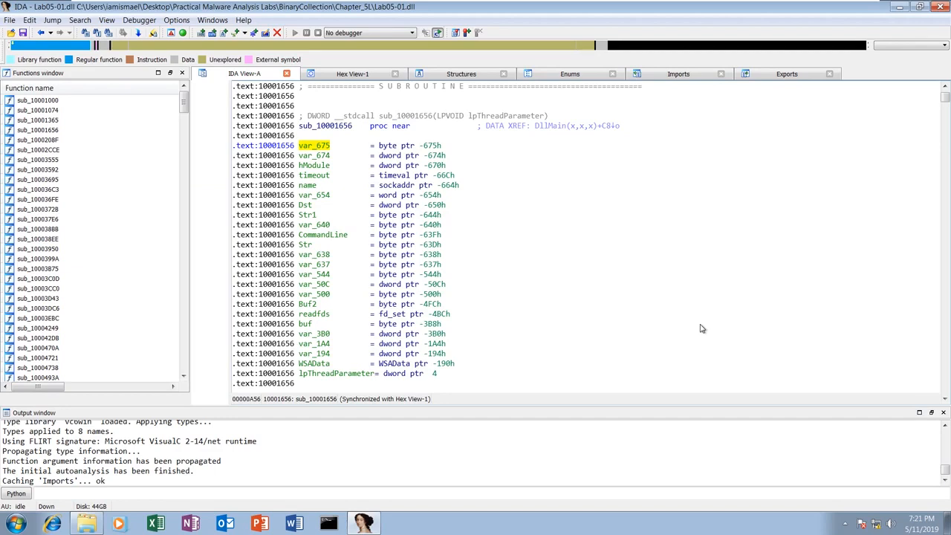
Open the list of strings in the DLL and search it for "cmd".
left_click(571, 226)
left_click(107, 20)
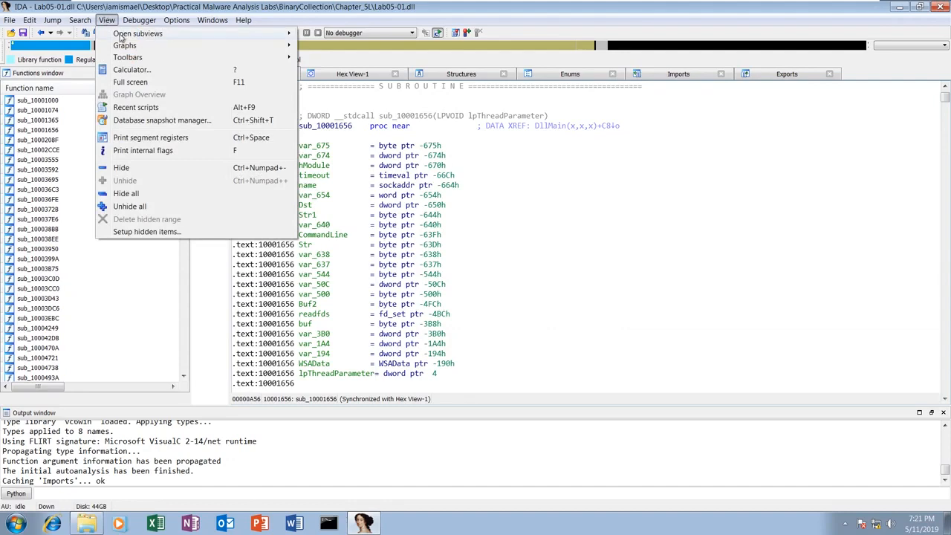
left_click(213, 20)
left_click(107, 20)
mouse_move(276, 39)
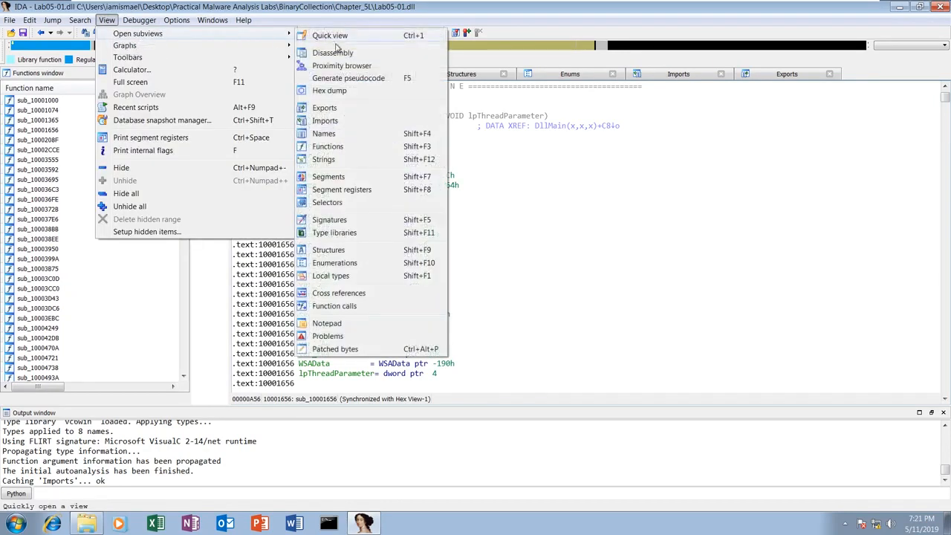
left_click(332, 159)
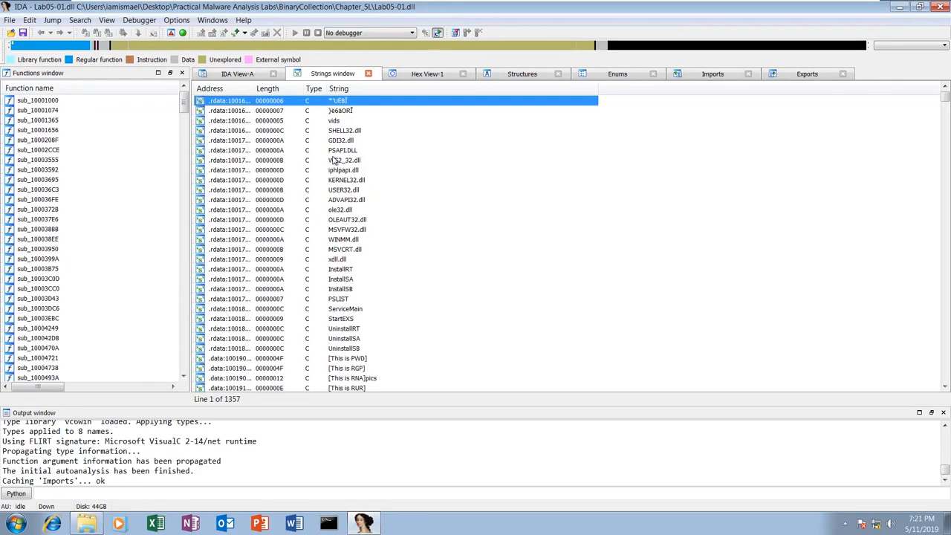
key("ctrl+f")
type("cm")
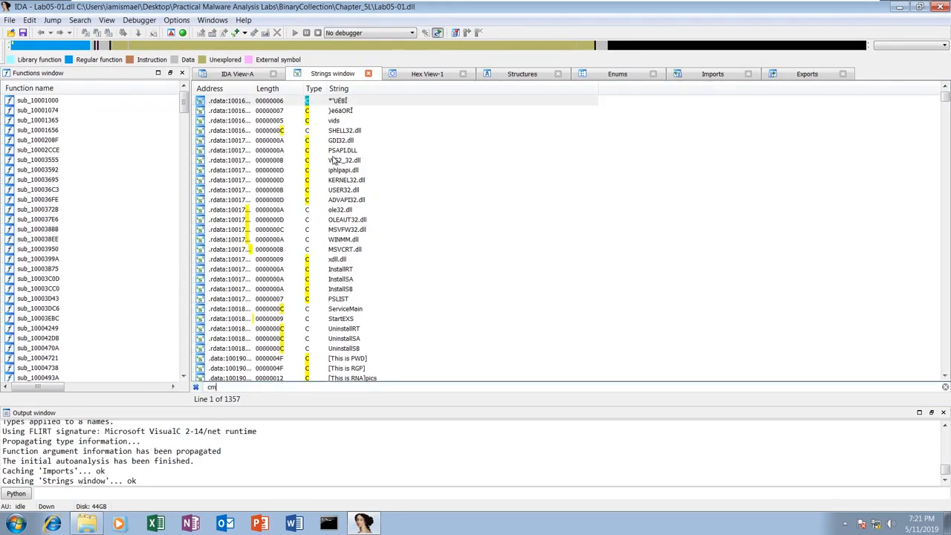
type("d")
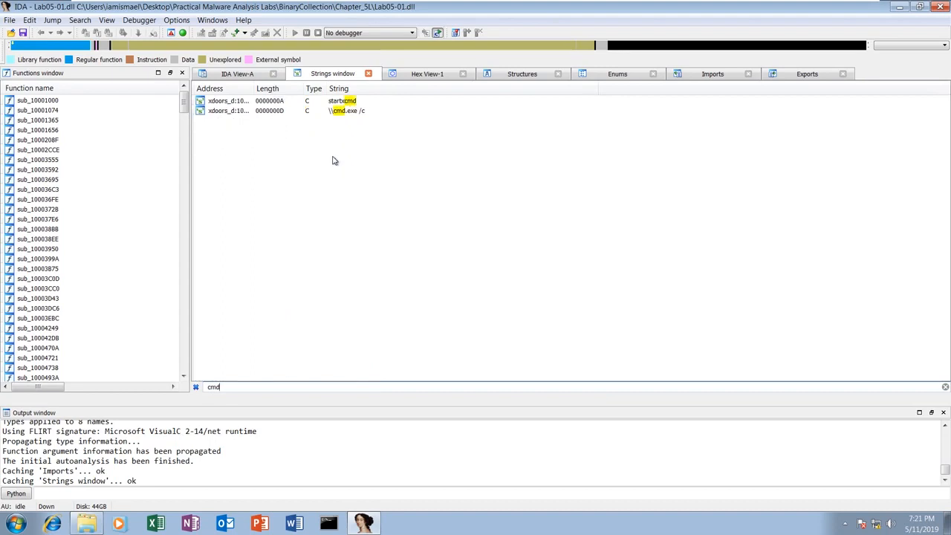
Widen the Address column to show full addresses and open the \\cmd.exe /c string in the disassembly.
left_click(336, 112)
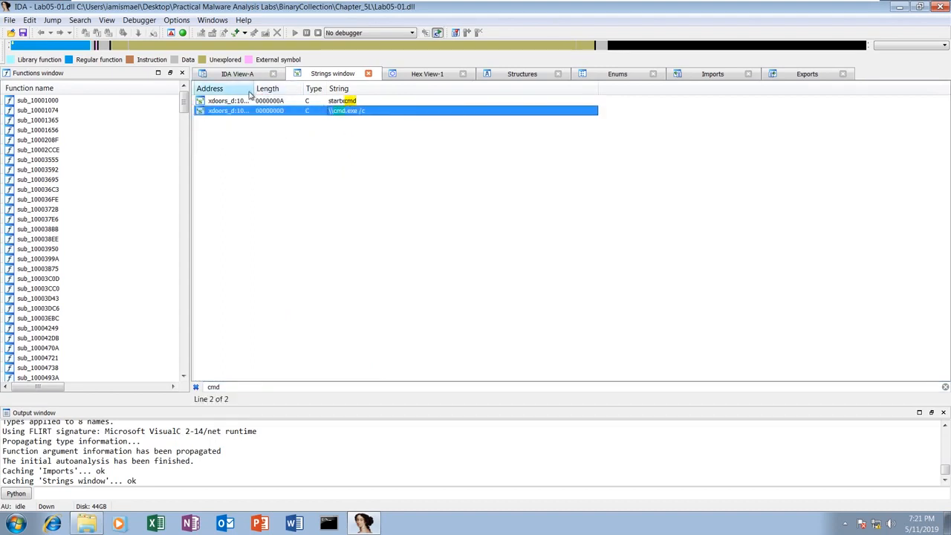
left_click_drag(253, 90, 326, 95)
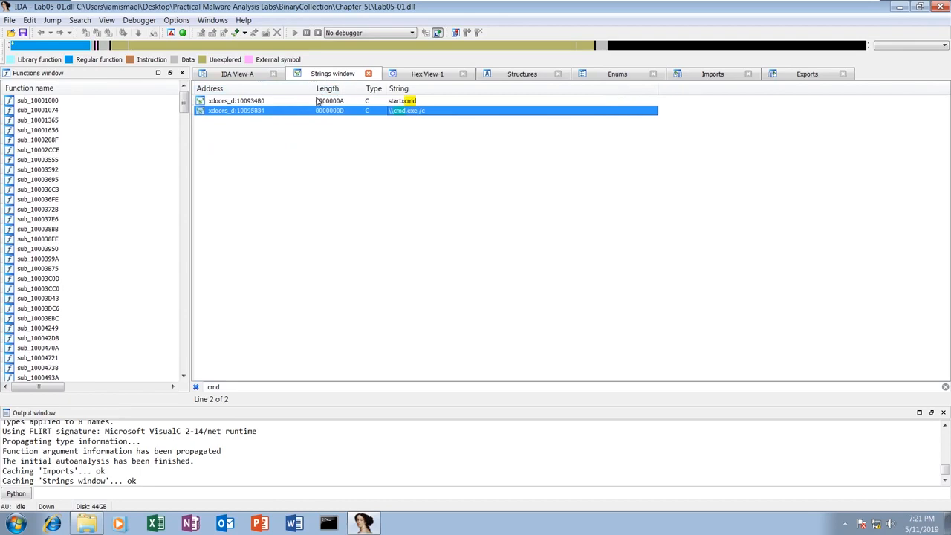
double_click(261, 114)
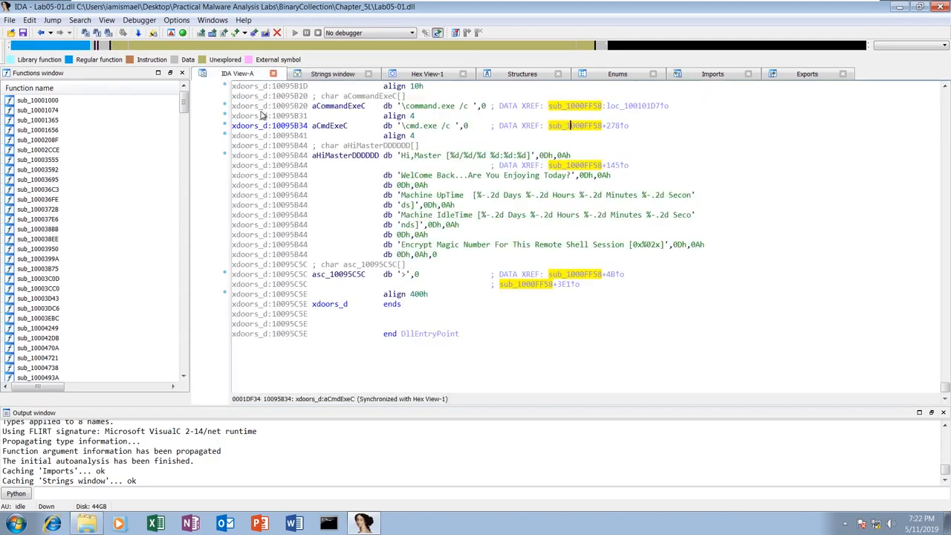
List the cross-references to aCmdExeC at 10095B34 and follow the one at sub_1000FF58+278.
left_click(330, 127)
left_click(298, 128)
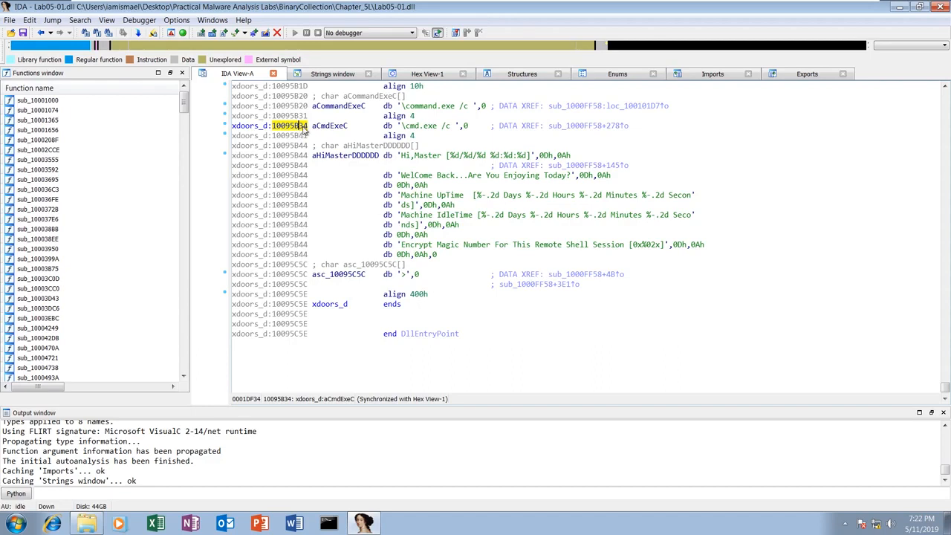
key("x")
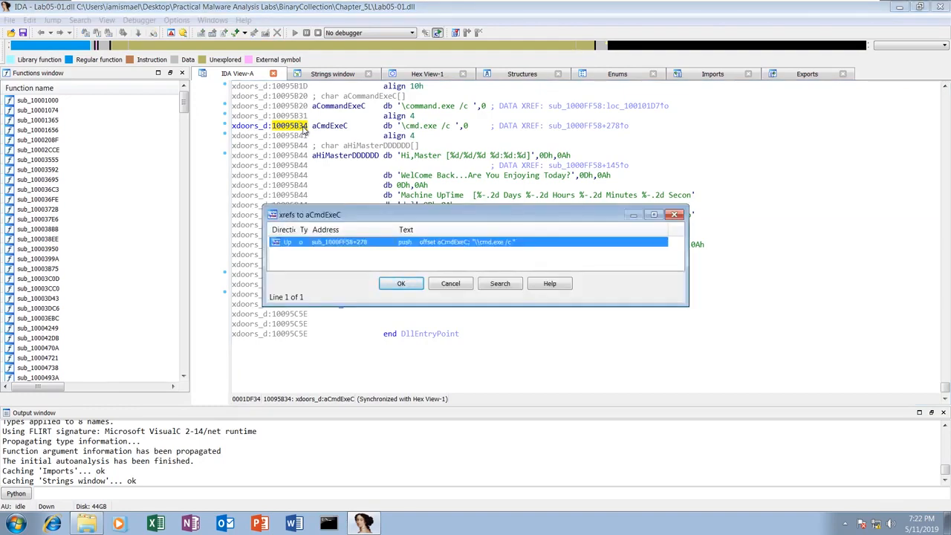
left_click(401, 285)
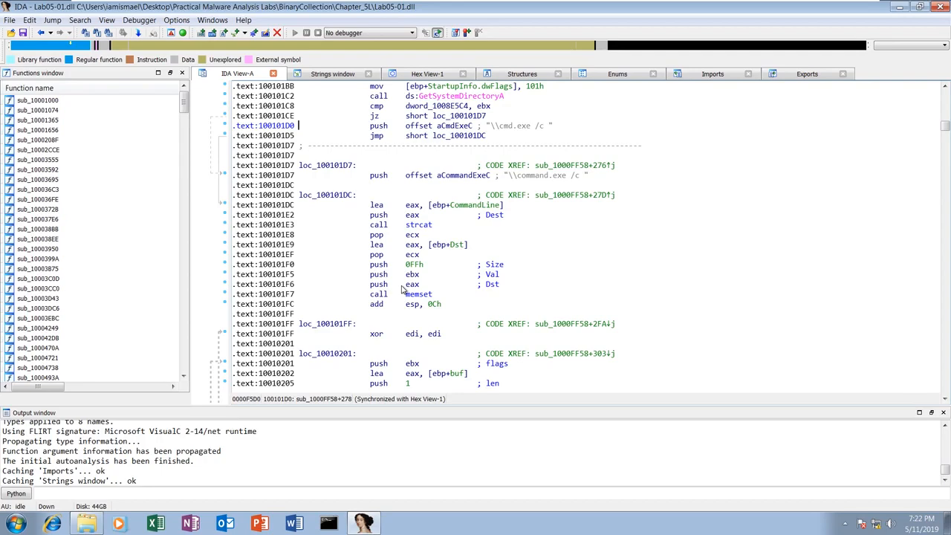
Go back to the start of the function that pushes aCmdExeC and select the name sub_1000FF58 in its declaration.
scroll(413, 275, "up", 15)
scroll(424, 260, "up", 20)
scroll(424, 260, "up", 20)
scroll(424, 260, "up", 15)
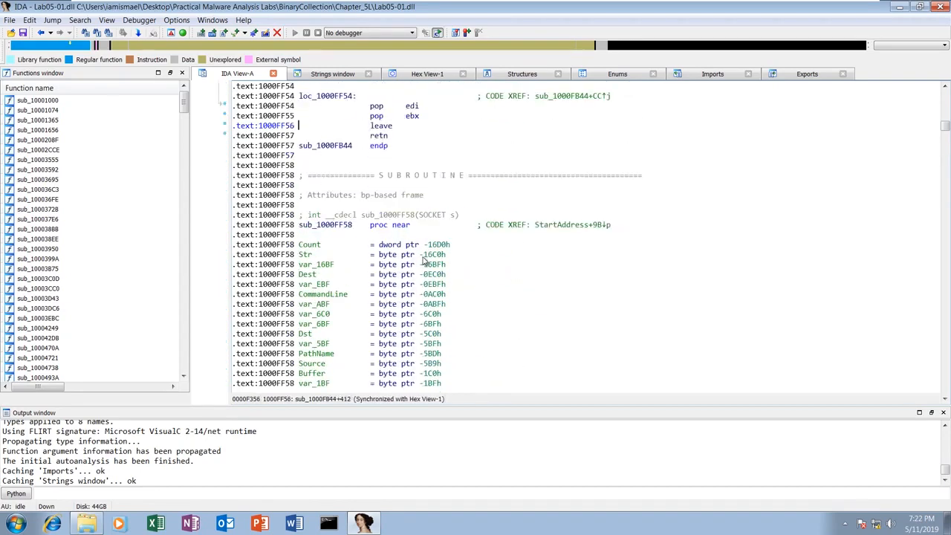
left_click(385, 215)
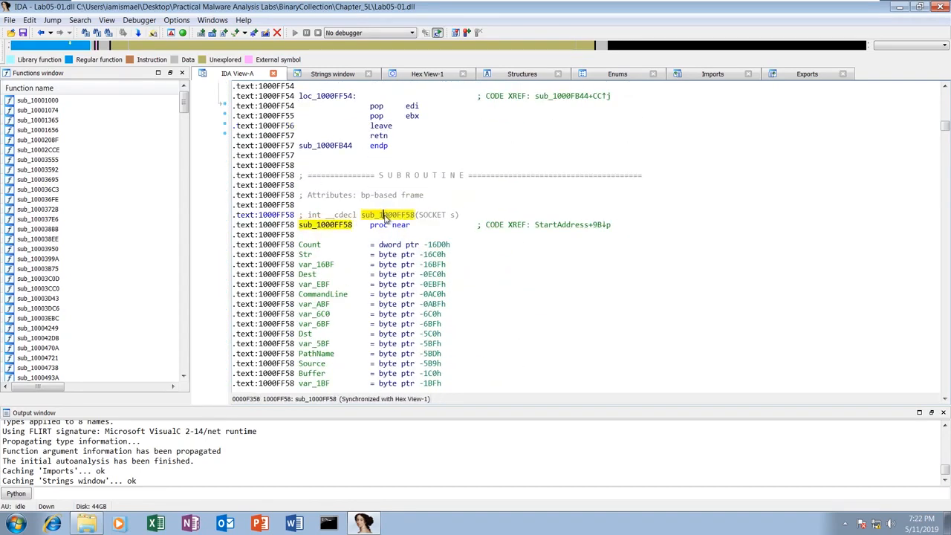
Generate a user cross-reference chart for sub_1000FF58 with the recursion depth set to 1.
left_click(107, 20)
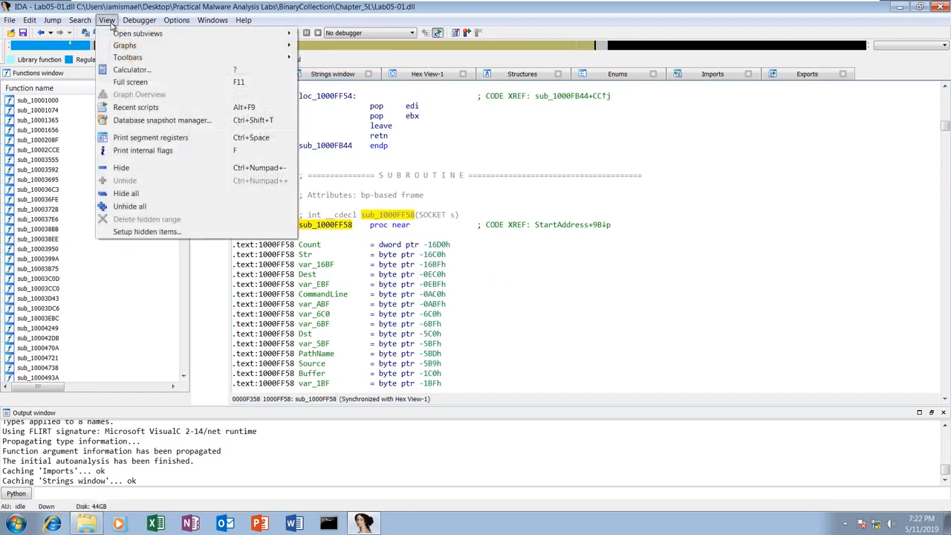
mouse_move(148, 46)
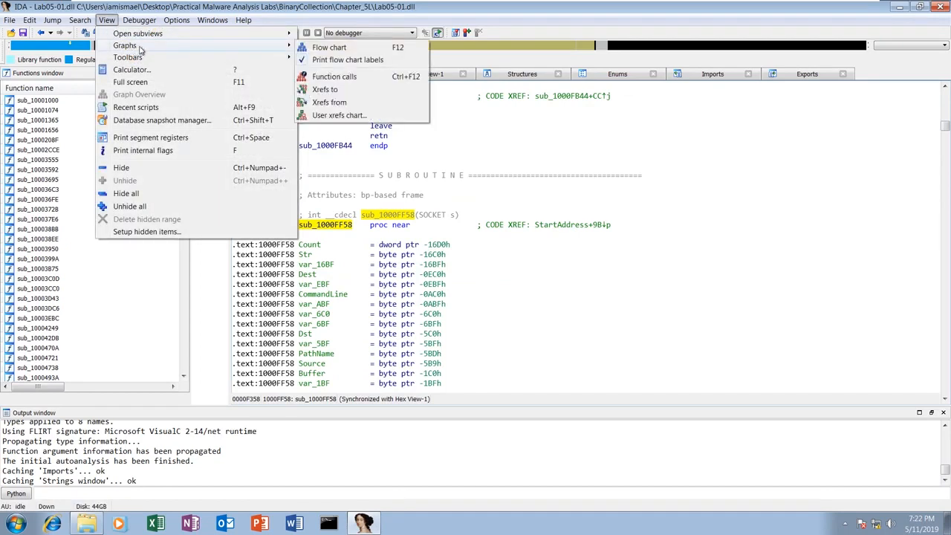
left_click(375, 117)
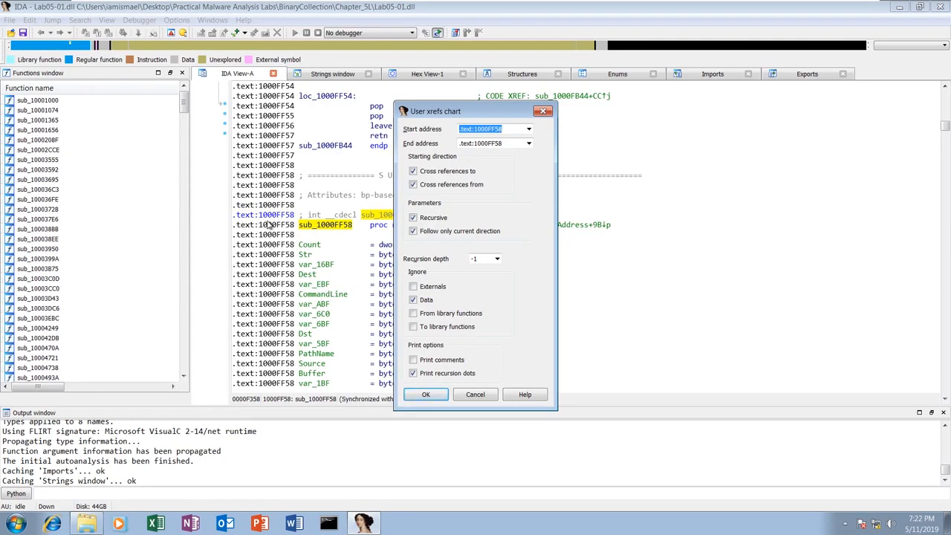
left_click(480, 259)
double_click(474, 259)
type("1")
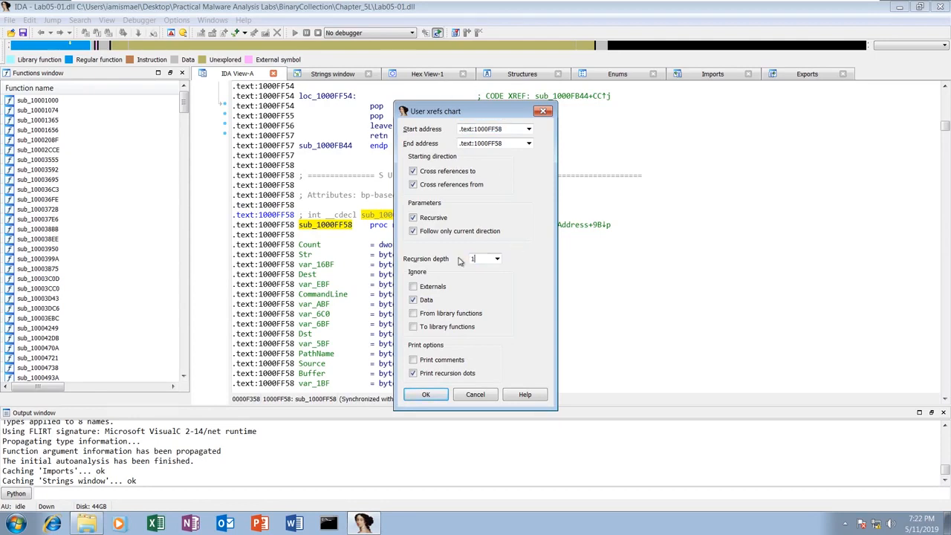
left_click(422, 396)
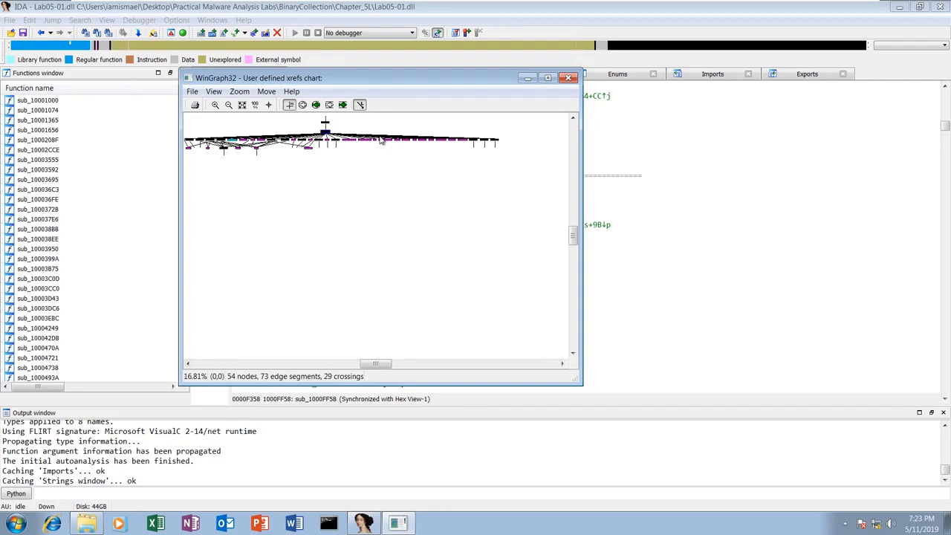
Examine the functions called by sub_1000FF58 across the cross-reference chart at a readable zoom level and close the chart.
left_click(215, 105)
left_click(215, 105)
left_click(215, 106)
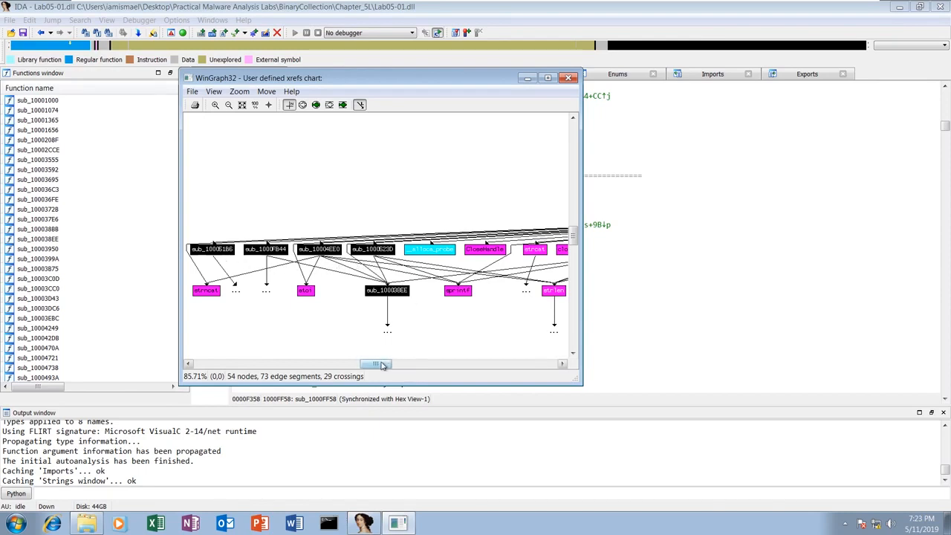
left_click_drag(382, 365, 409, 366)
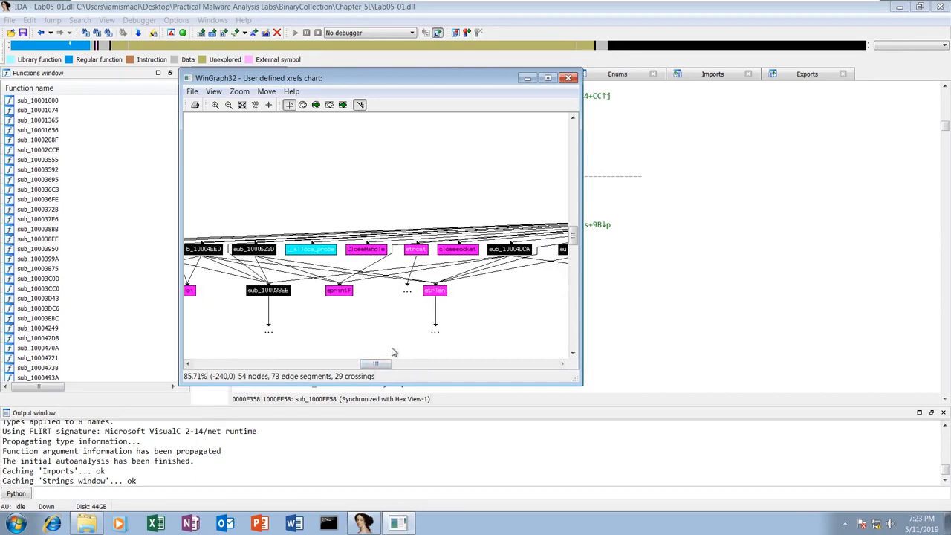
left_click_drag(382, 364, 428, 364)
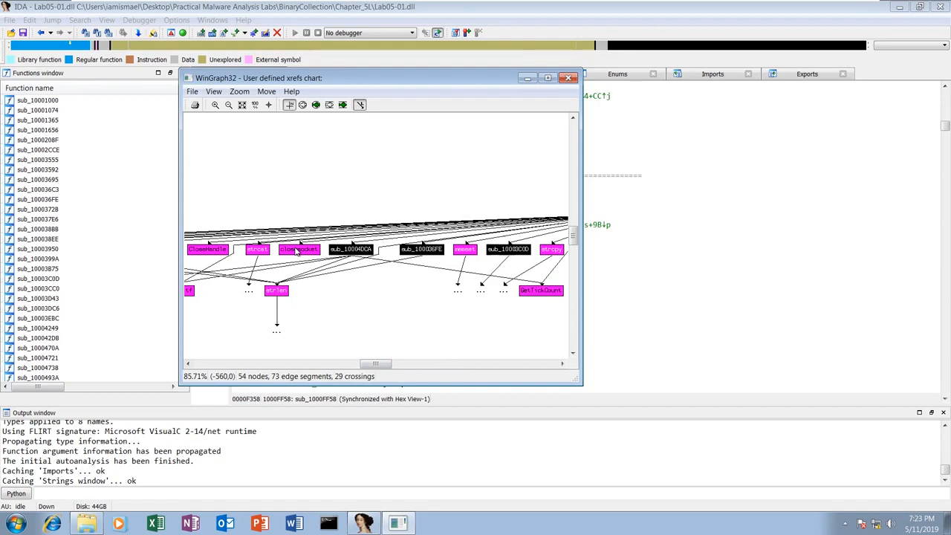
left_click_drag(378, 363, 428, 372)
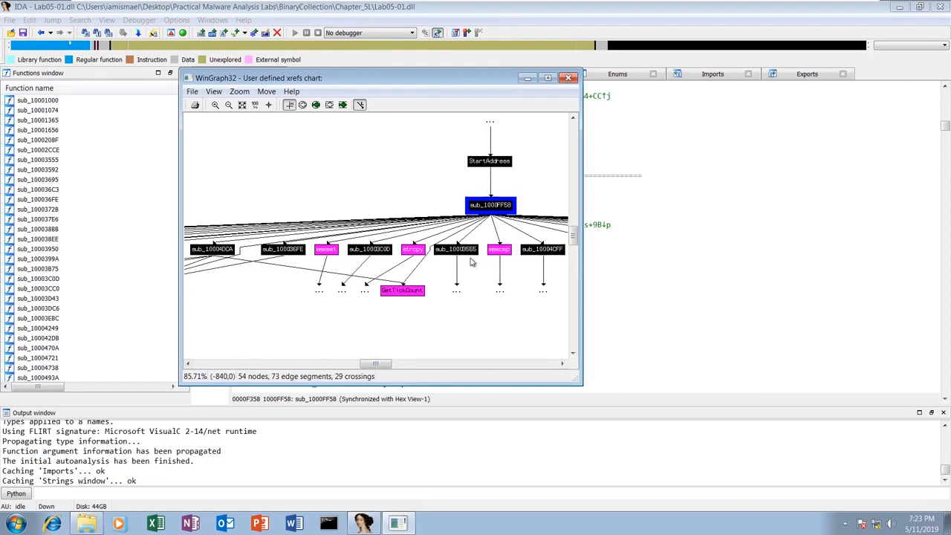
left_click_drag(367, 368, 430, 372)
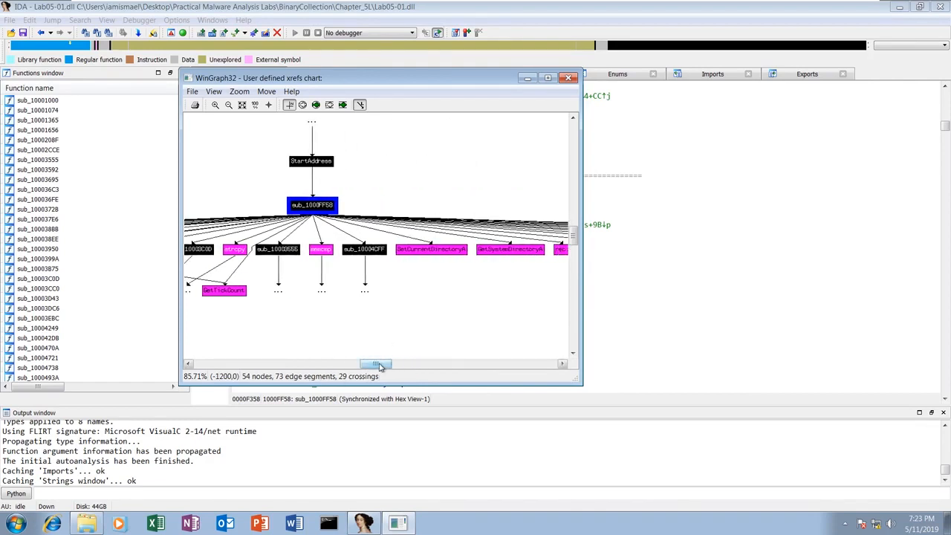
left_click_drag(379, 367, 440, 367)
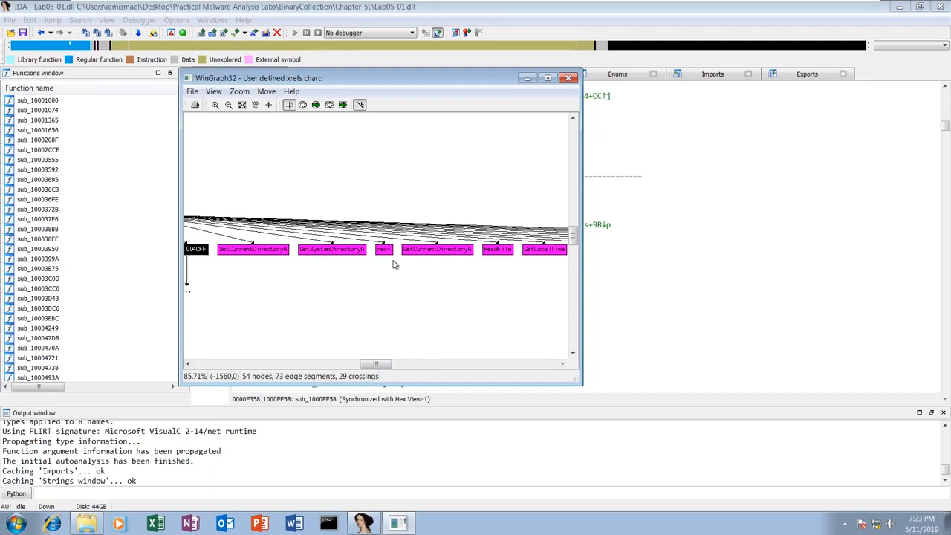
left_click_drag(379, 364, 490, 361)
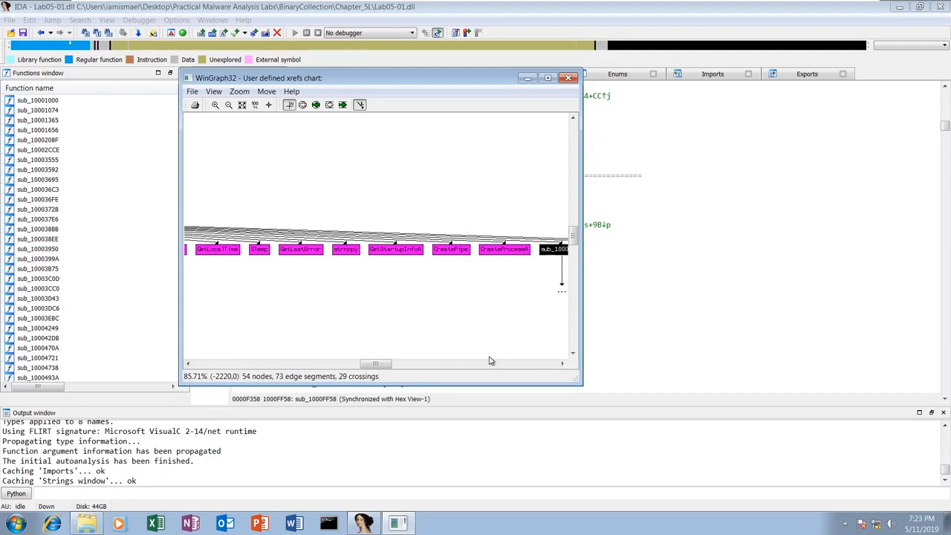
left_click_drag(394, 368, 460, 365)
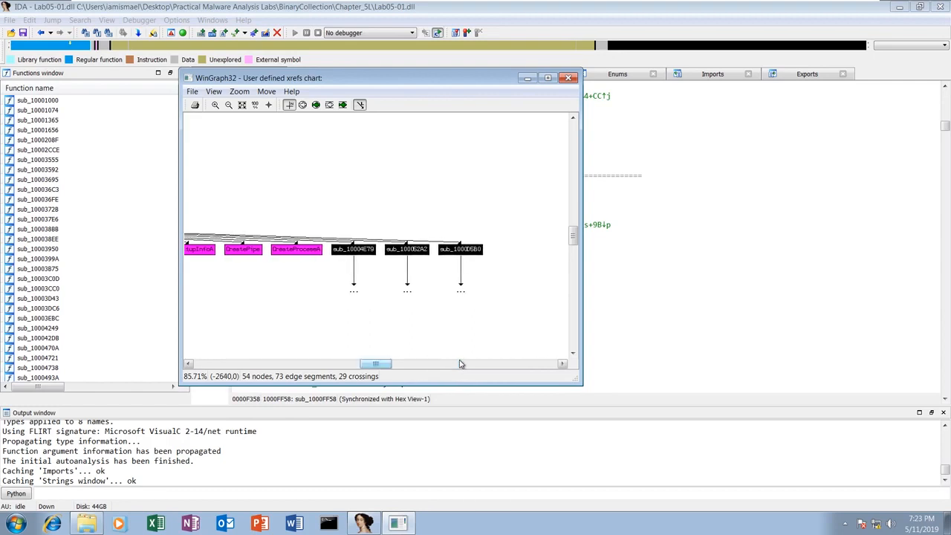
left_click(568, 77)
Switch the disassembly of sub_1000FF58 to graph view.
left_click(469, 276)
right_click(469, 280)
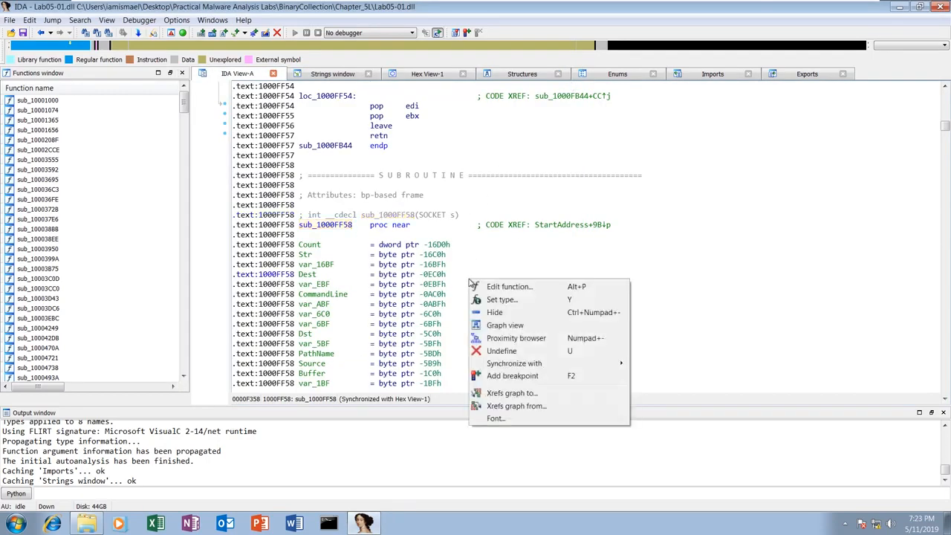
left_click(502, 326)
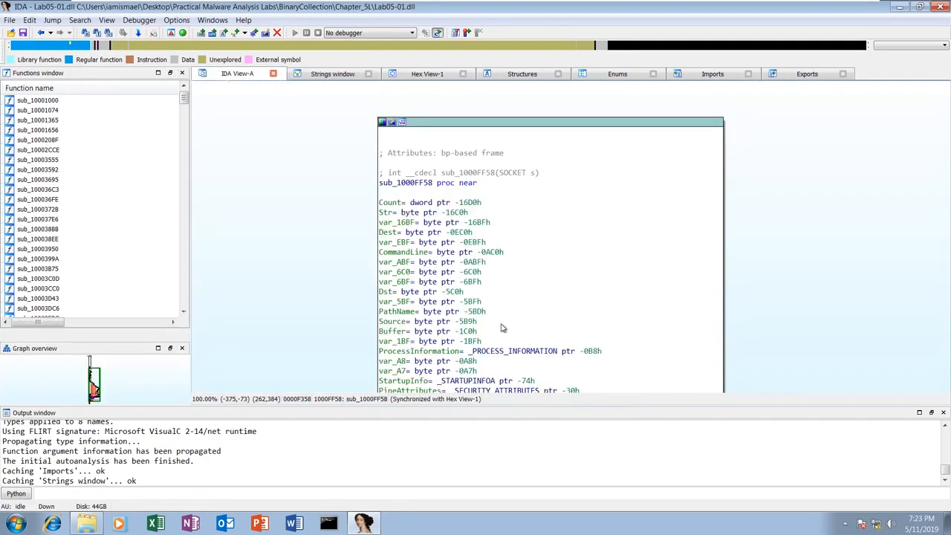
Open the aHiMasterDDDDDD string that sub_1000FF58 pushes before its sprintf call, read its full text, and return to the graph.
scroll(758, 287, "down", 10)
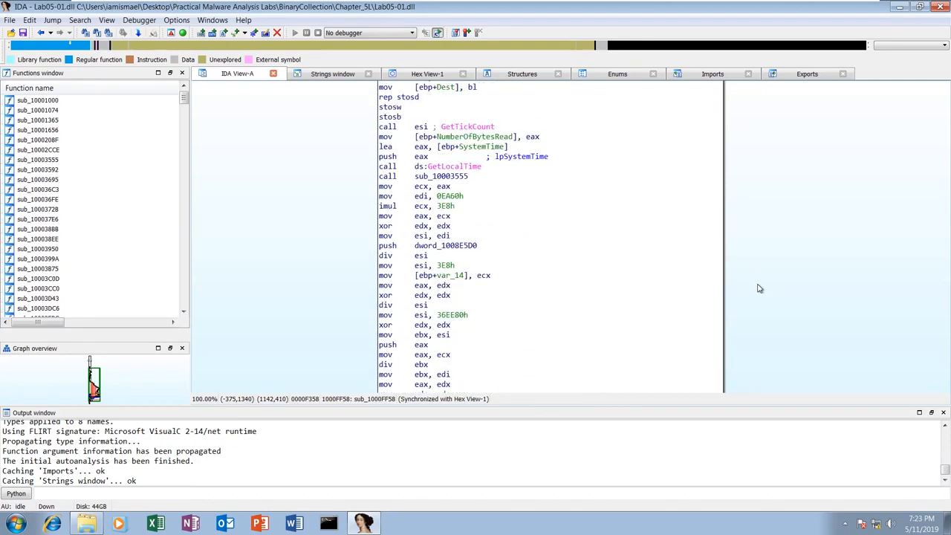
scroll(759, 289, "down", 15)
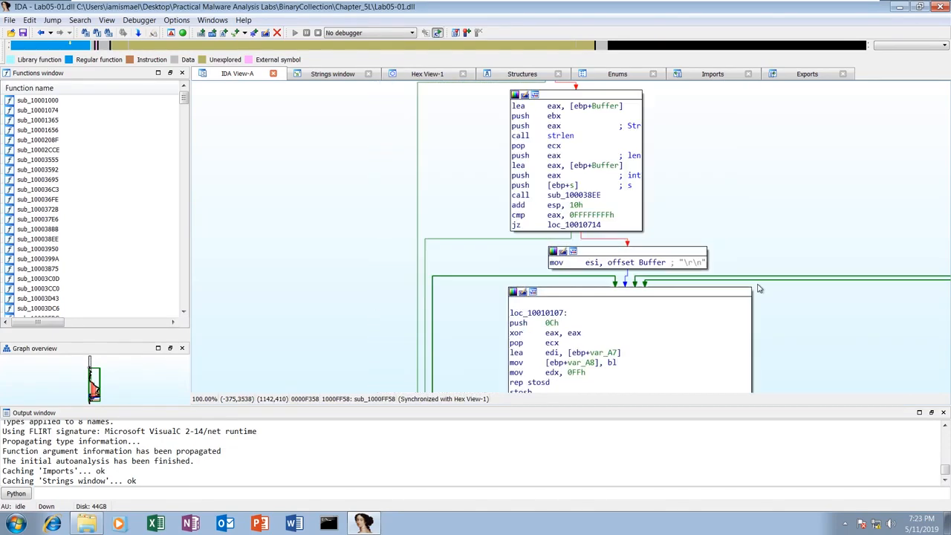
scroll(760, 288, "up", 6)
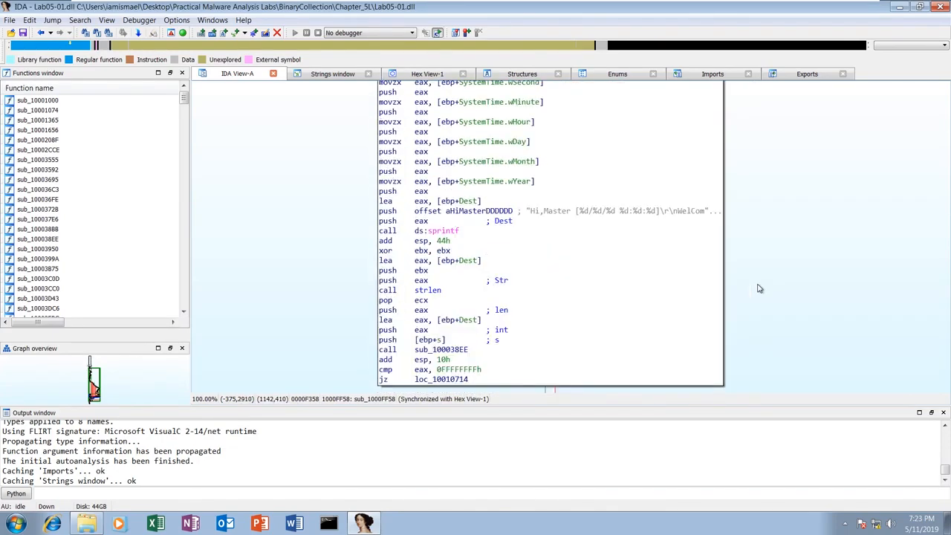
mouse_move(606, 215)
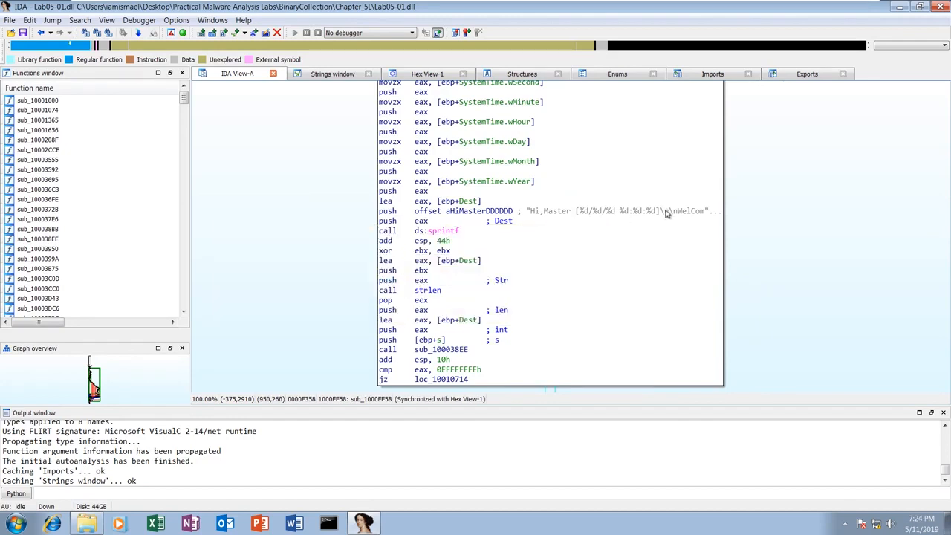
mouse_move(645, 218)
double_click(503, 211)
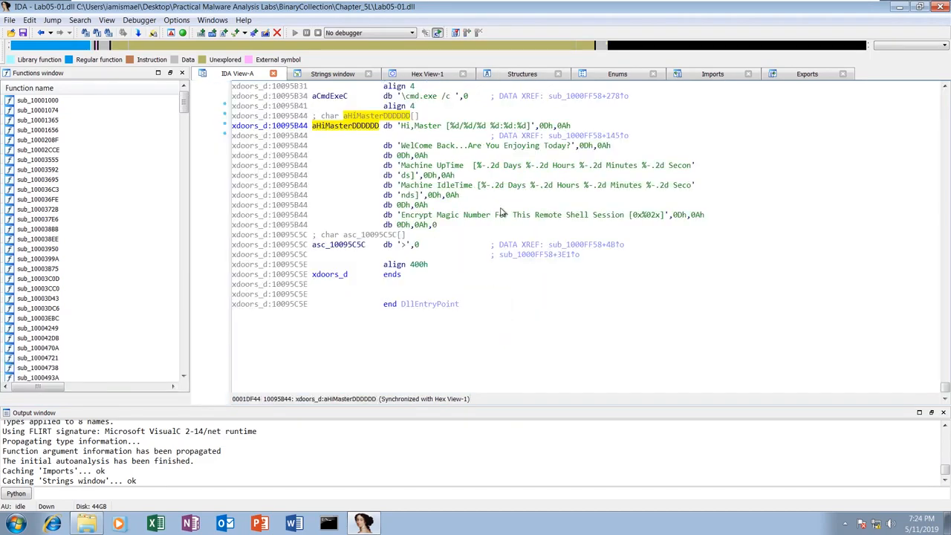
left_click(417, 127)
left_click(361, 126)
key("Escape")
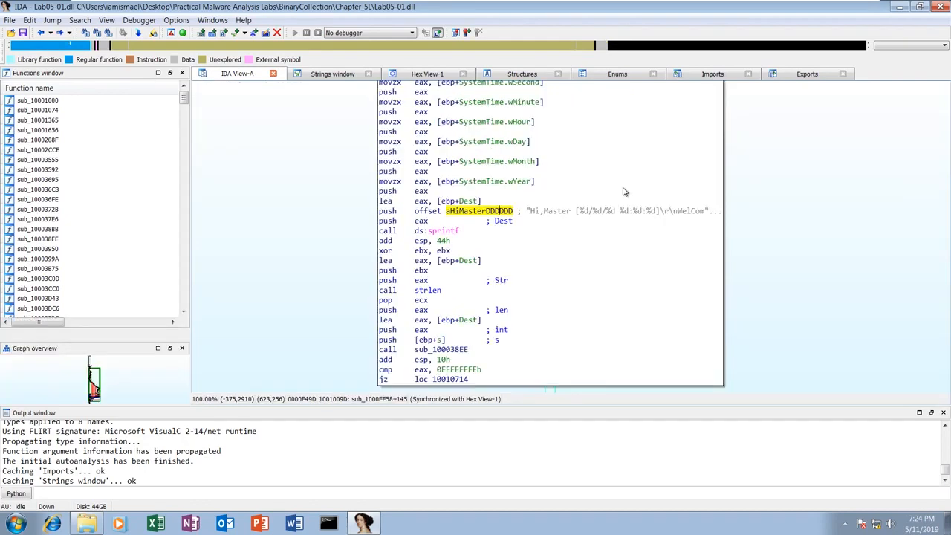
Locate the branch in sub_1000FF58 that chooses between aCmdExeC and aCommandExeC after GetSystemDirectoryA.
scroll(643, 334, "down", 2)
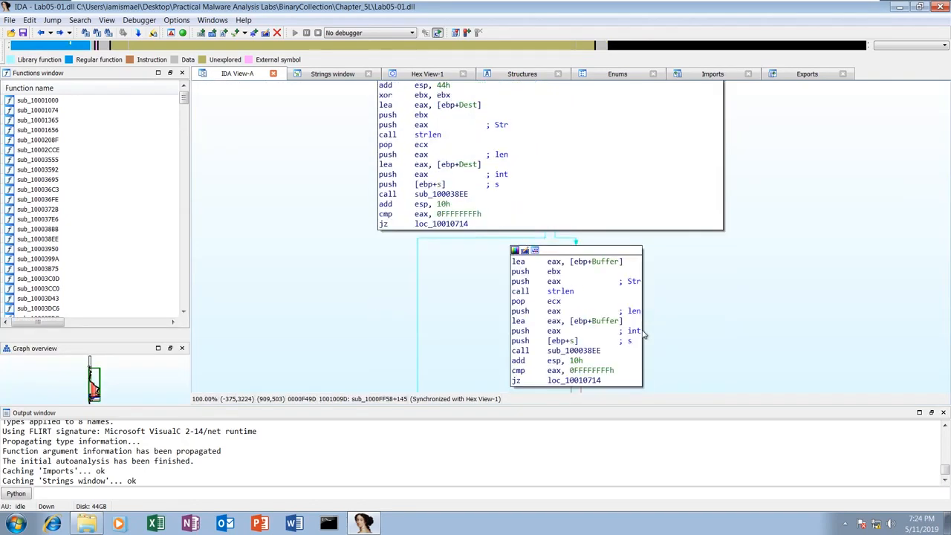
scroll(758, 284, "down", 3)
scroll(758, 285, "down", 5)
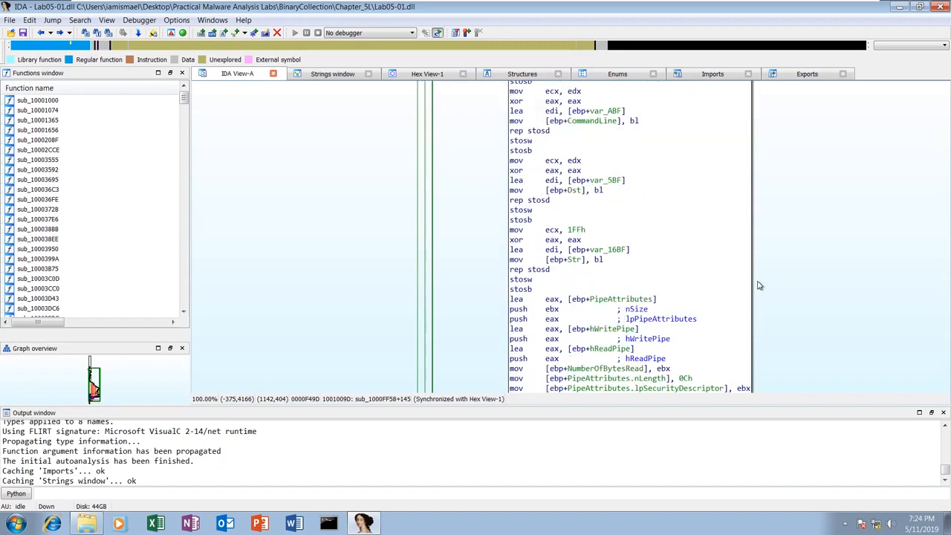
scroll(758, 285, "down", 15)
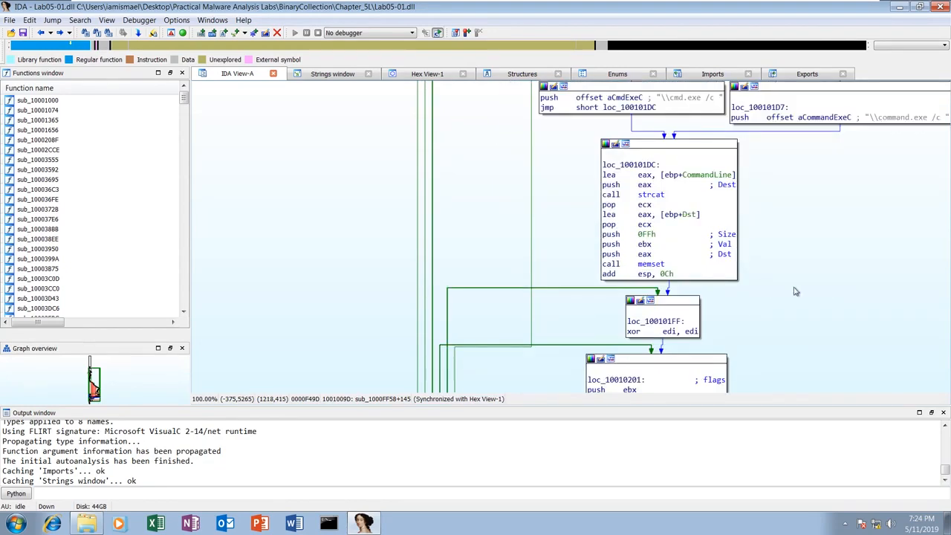
left_click_drag(797, 291, 724, 314)
scroll(728, 309, "up", 2)
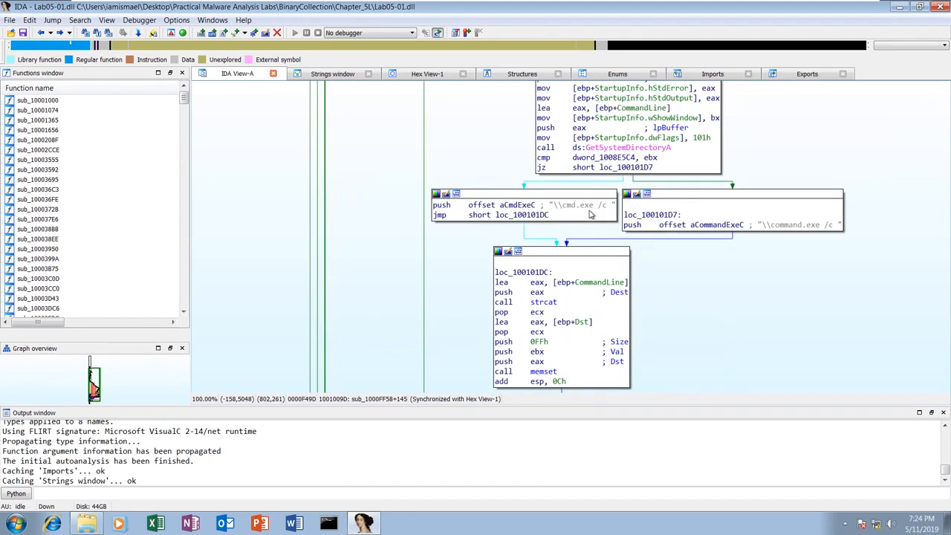
mouse_move(790, 228)
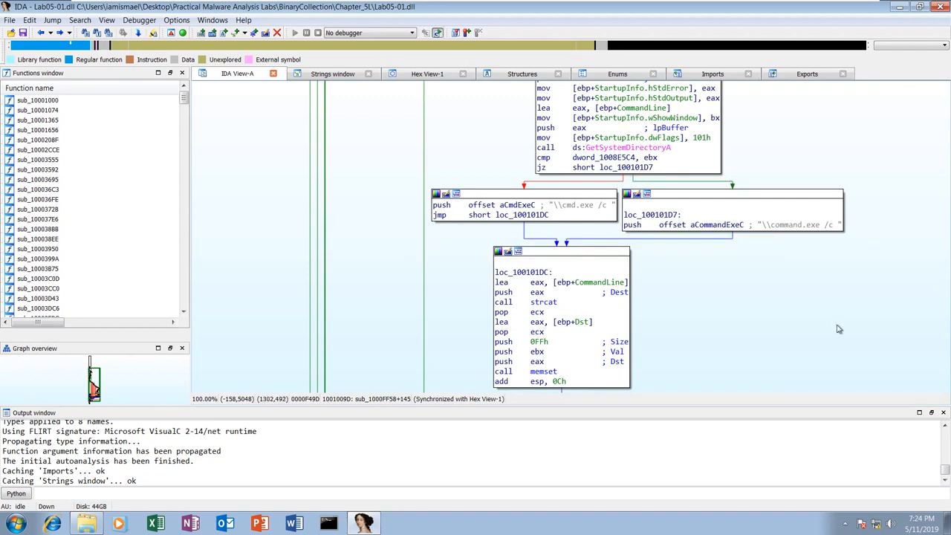
Examine the chain of memcmp string comparisons in sub_1000FF58, from the aQuit block to the aInject block.
scroll(838, 330, "down", 10)
scroll(838, 329, "down", 15)
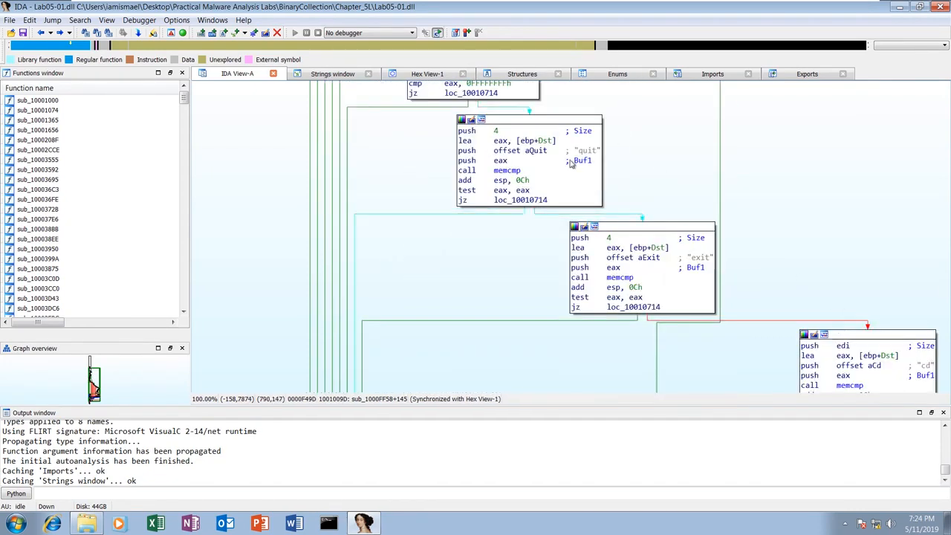
left_click_drag(741, 258, 617, 191)
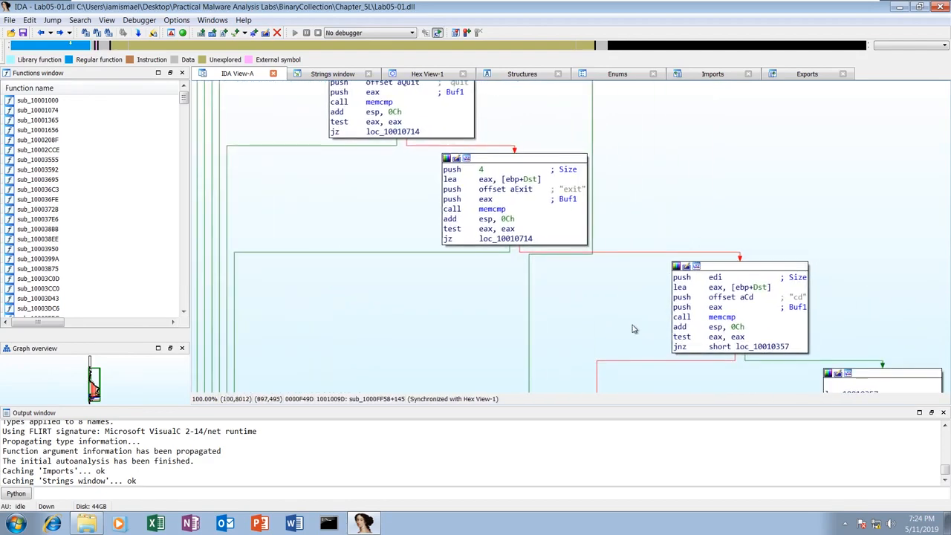
left_click_drag(633, 330, 533, 176)
left_click_drag(607, 275, 501, 199)
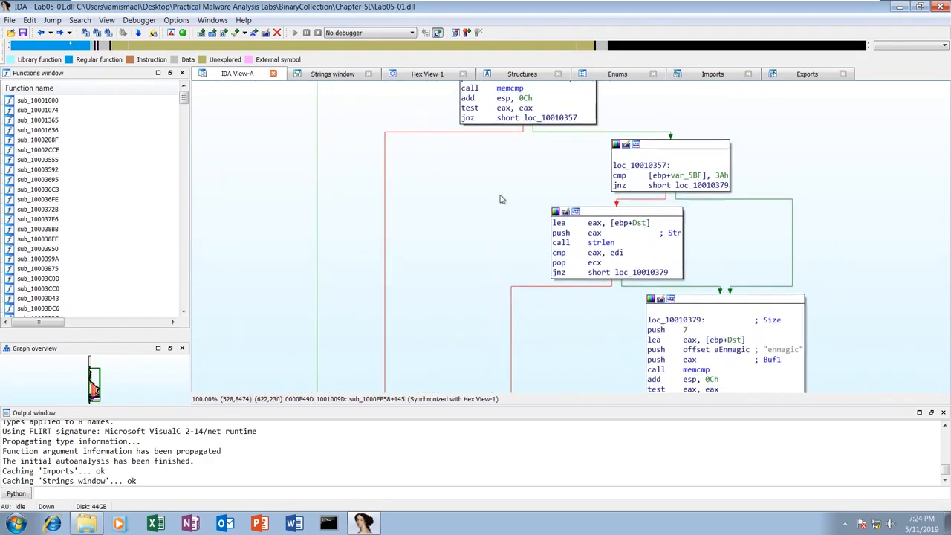
left_click_drag(606, 331, 488, 233)
left_click_drag(597, 339, 484, 218)
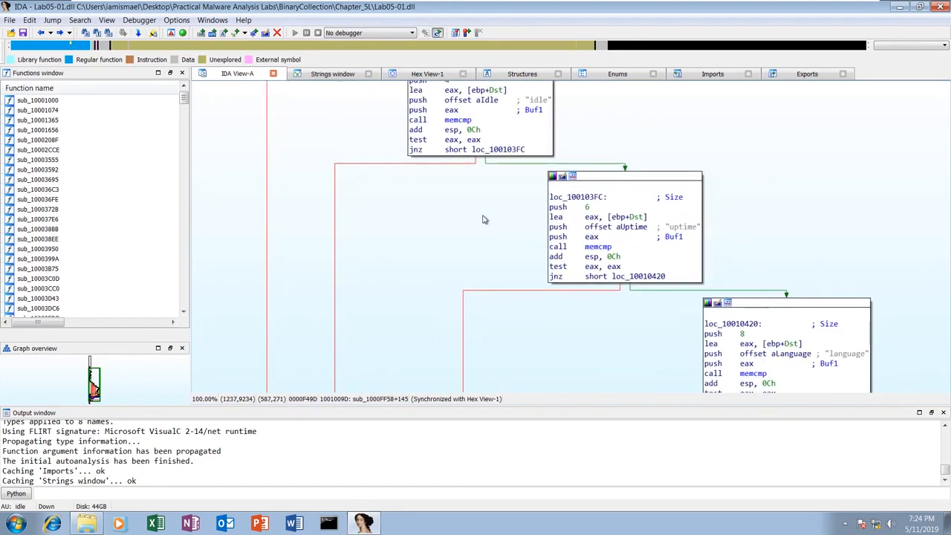
left_click_drag(656, 348, 552, 285)
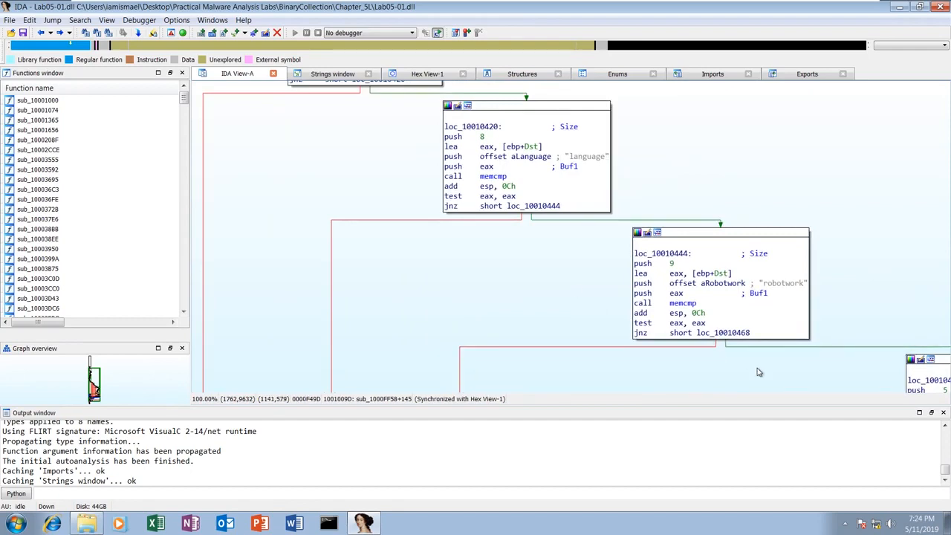
left_click_drag(758, 372, 575, 259)
left_click_drag(658, 310, 565, 217)
left_click_drag(726, 324, 633, 181)
left_click_drag(625, 281, 696, 164)
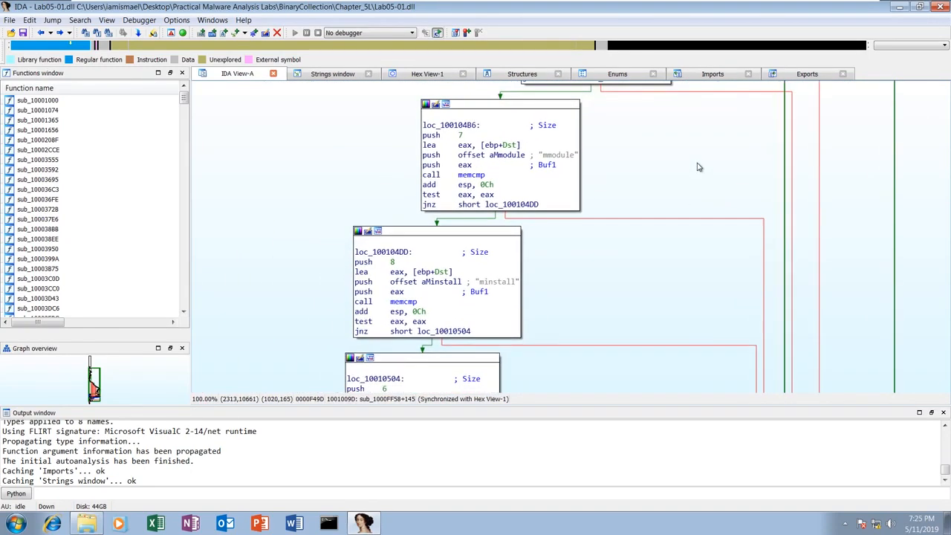
left_click_drag(631, 315, 726, 188)
left_click_drag(689, 301, 741, 170)
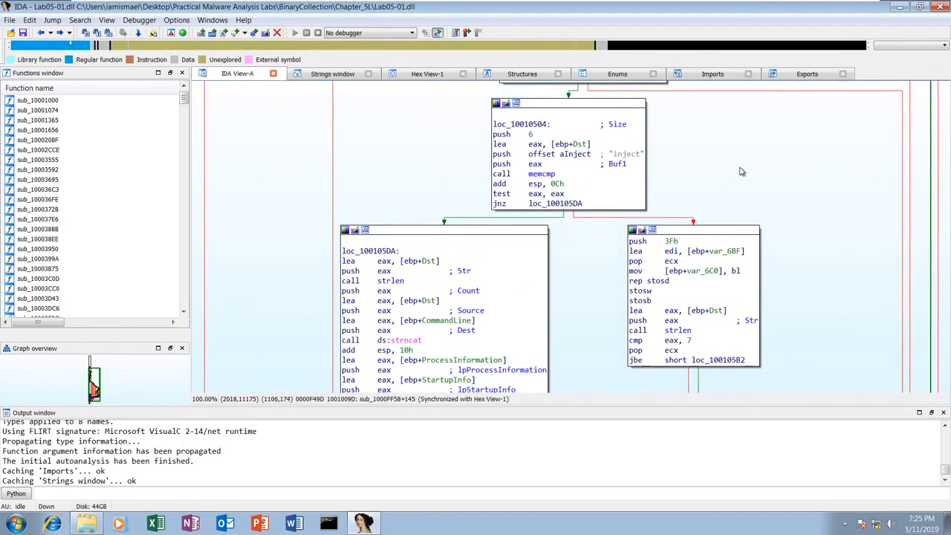
Trace the blocks after the aInject comparison through the command handler calls to the ReadFile loop at loc_10010661.
left_click_drag(830, 323, 880, 128)
left_click_drag(798, 312, 826, 156)
left_click_drag(877, 215, 697, 113)
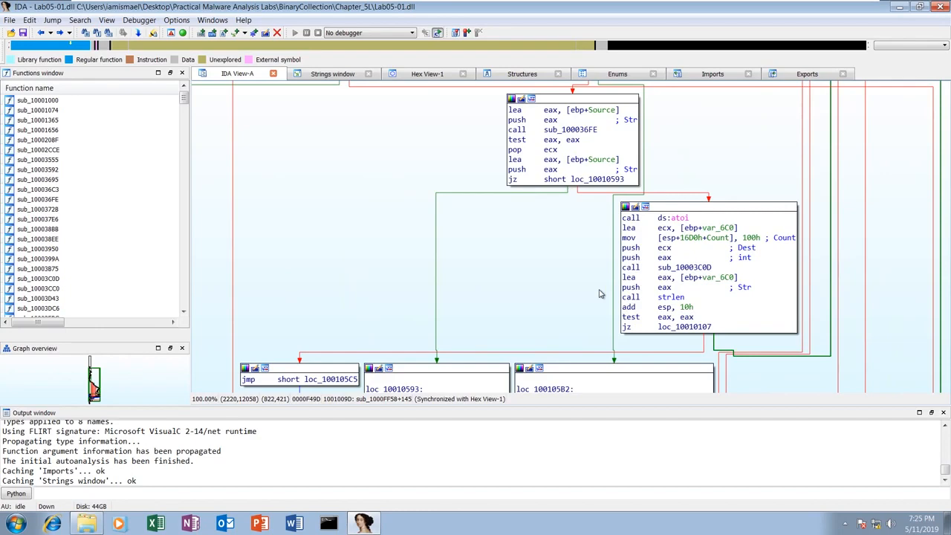
left_click_drag(600, 293, 711, 121)
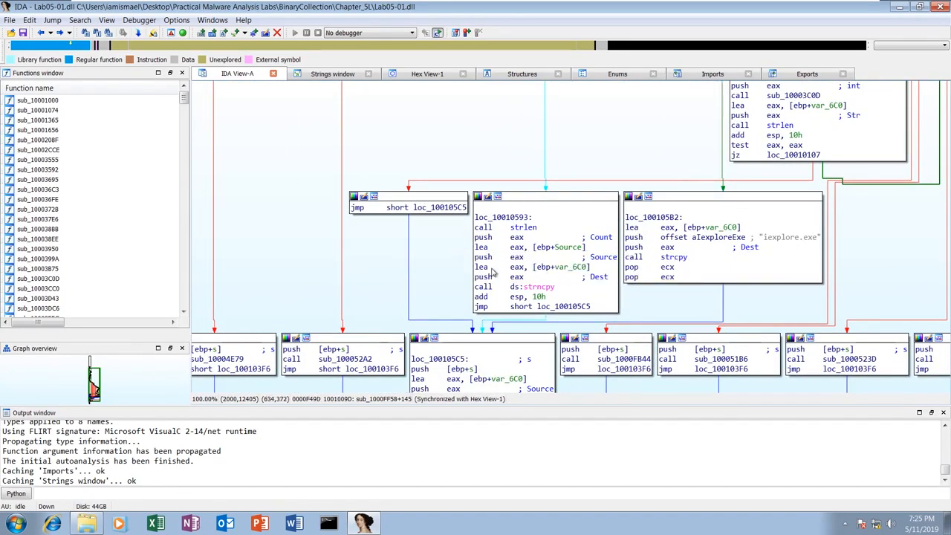
left_click_drag(457, 282, 631, 200)
left_click_drag(406, 192, 565, 127)
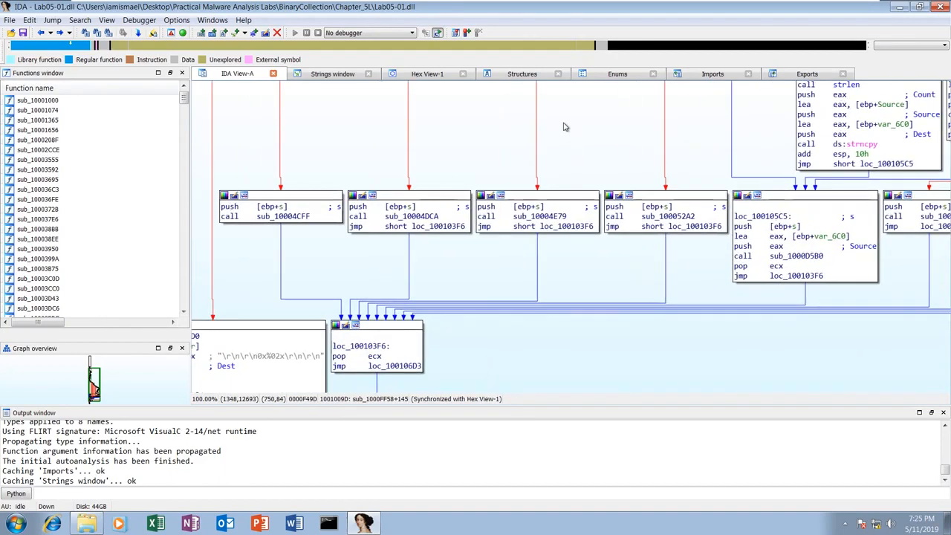
left_click_drag(538, 155, 636, 117)
left_click_drag(443, 216, 624, 89)
left_click_drag(441, 126, 622, 29)
left_click_drag(346, 287, 654, 236)
left_click_drag(648, 174, 601, 374)
left_click_drag(688, 154, 691, 246)
scroll(701, 250, "up", 5)
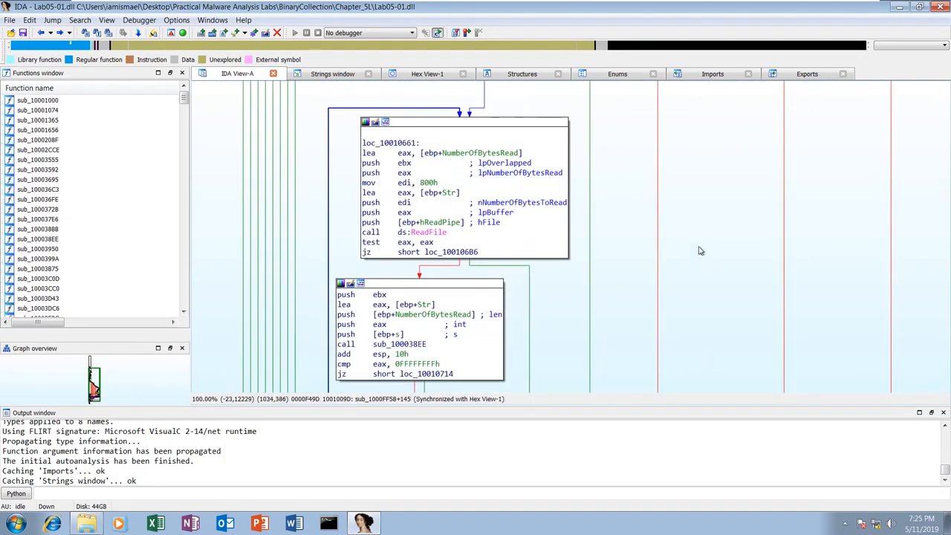
scroll(696, 256, "up", 2)
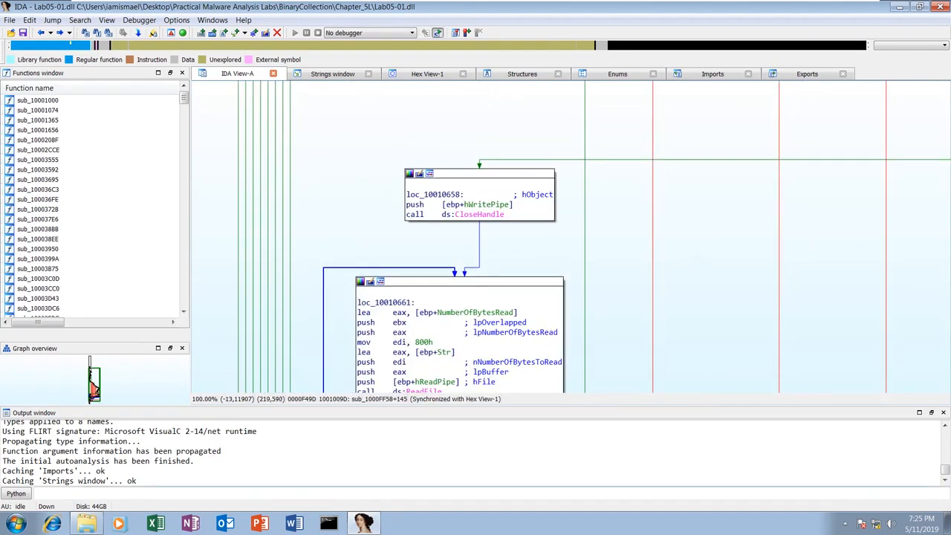
Return to the entry block of the function graph and select the name sub_1000FF58 in its proc line.
left_click(92, 372)
scroll(261, 316, "up", 10)
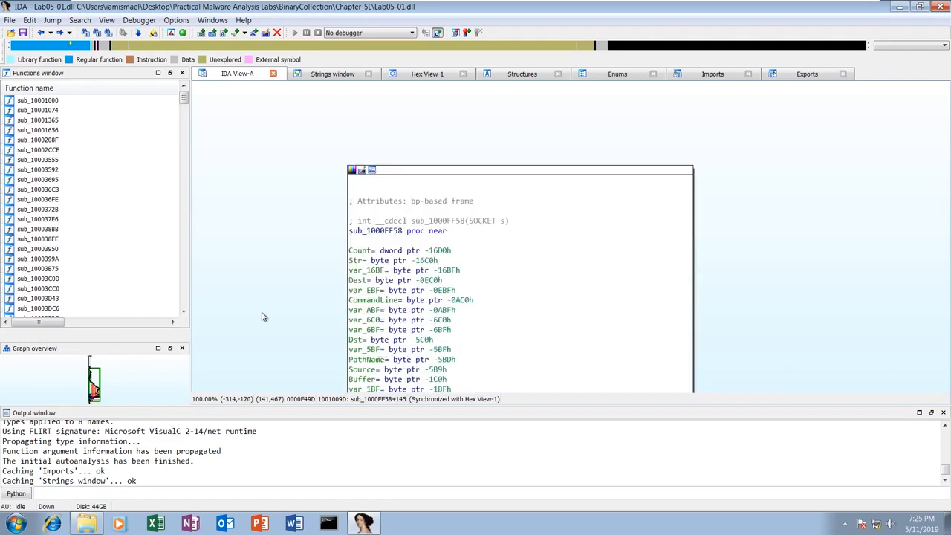
left_click(376, 231)
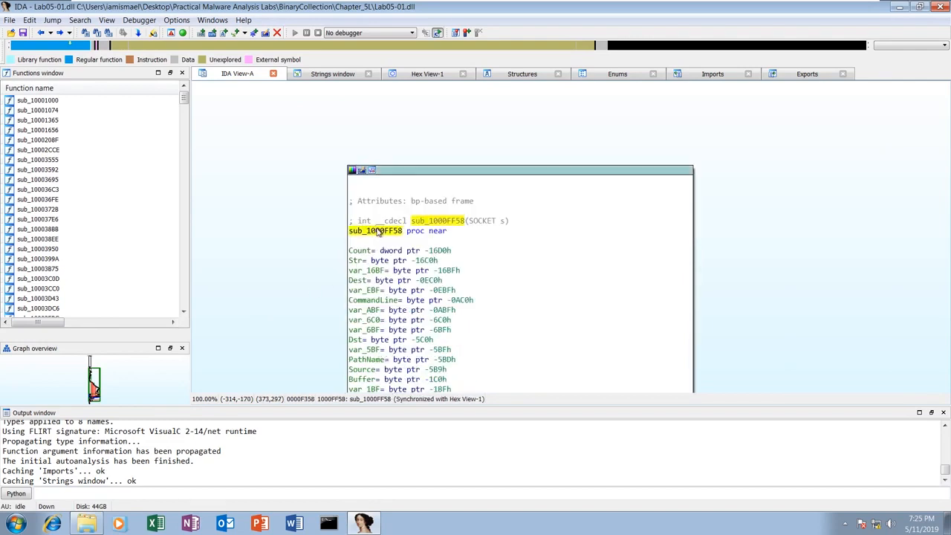
Rename the function sub_1000FF58 as SetupRemoteShell.
key("n")
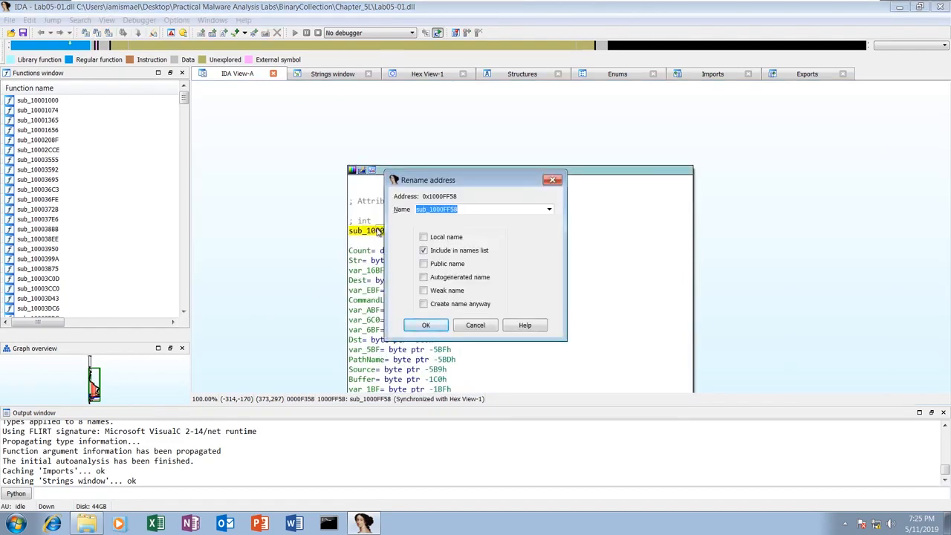
type("SetupRemoteShell")
left_click(427, 326)
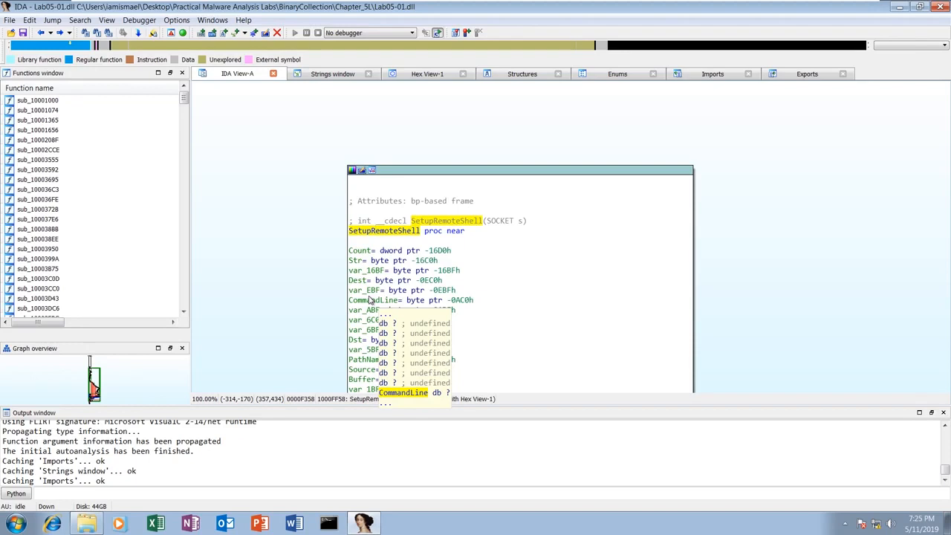
Jump to address 100101c8, where the choice between cmd.exe and command.exe is made.
key("g")
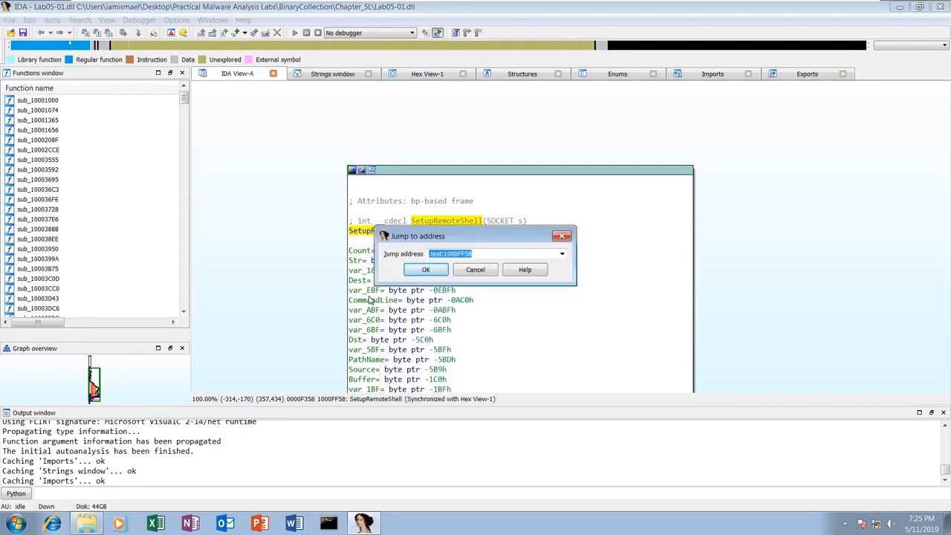
type("100")
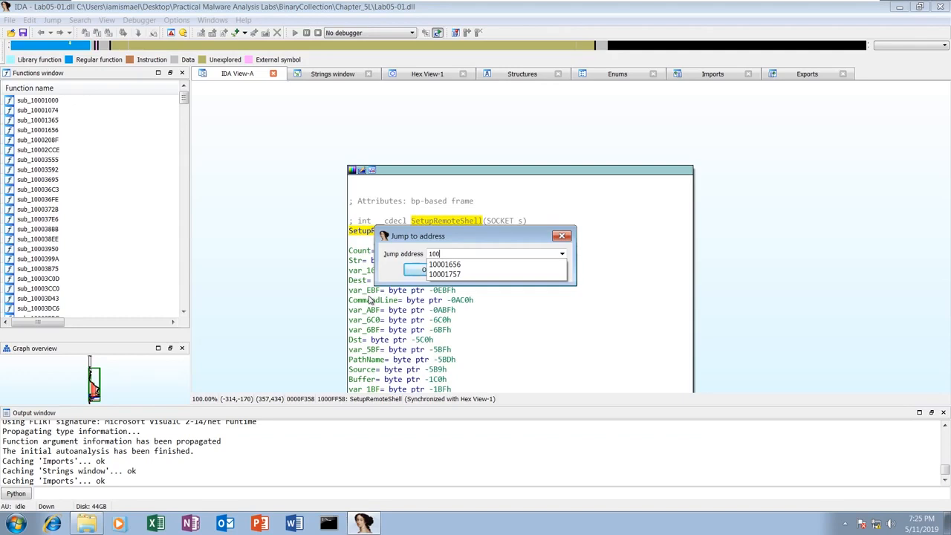
type("101")
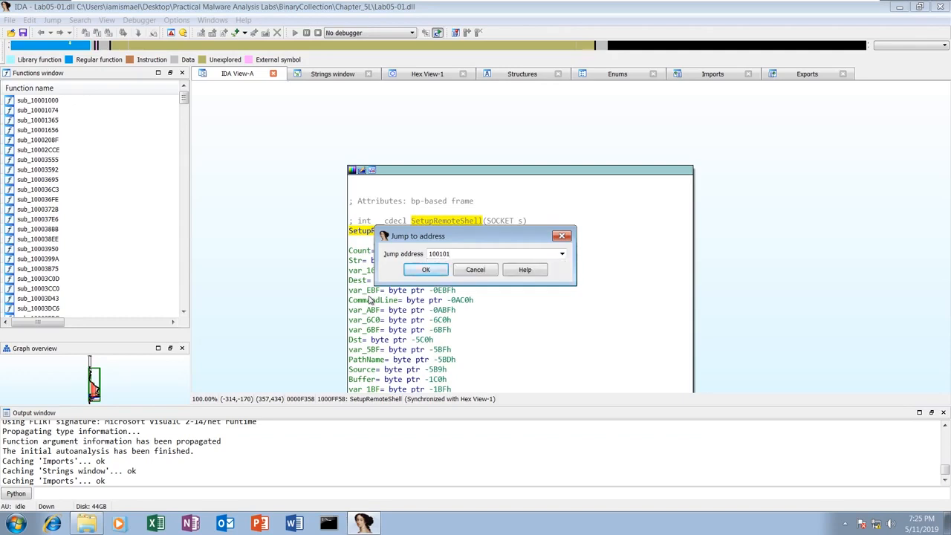
type("c8")
left_click(426, 270)
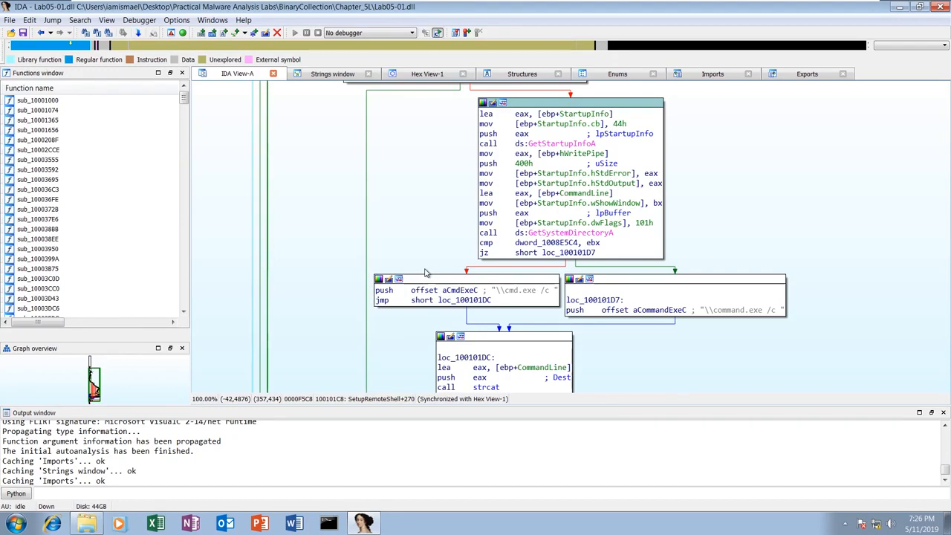
Follow dword_1008E5C4 to its definition, list its cross-references and go to the write reference in sub_10001656.
left_click(559, 246)
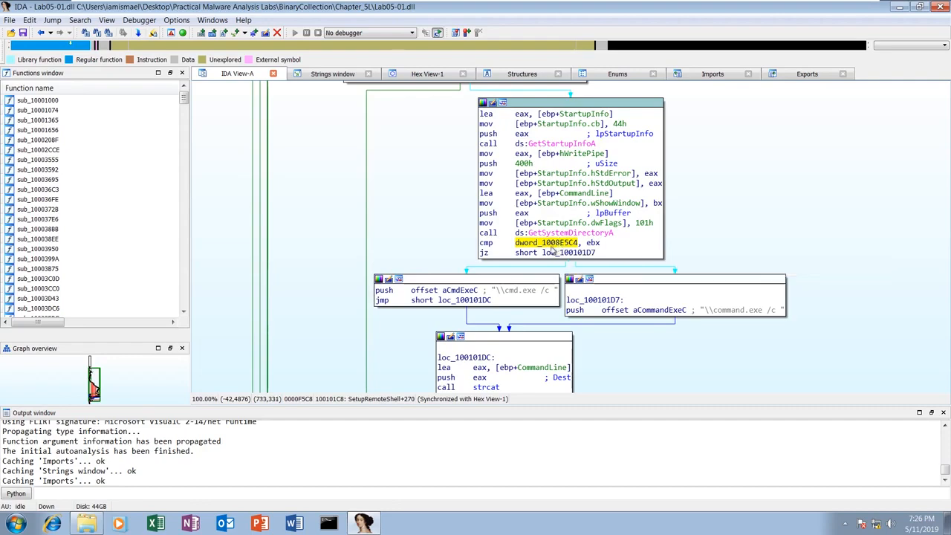
double_click(559, 244)
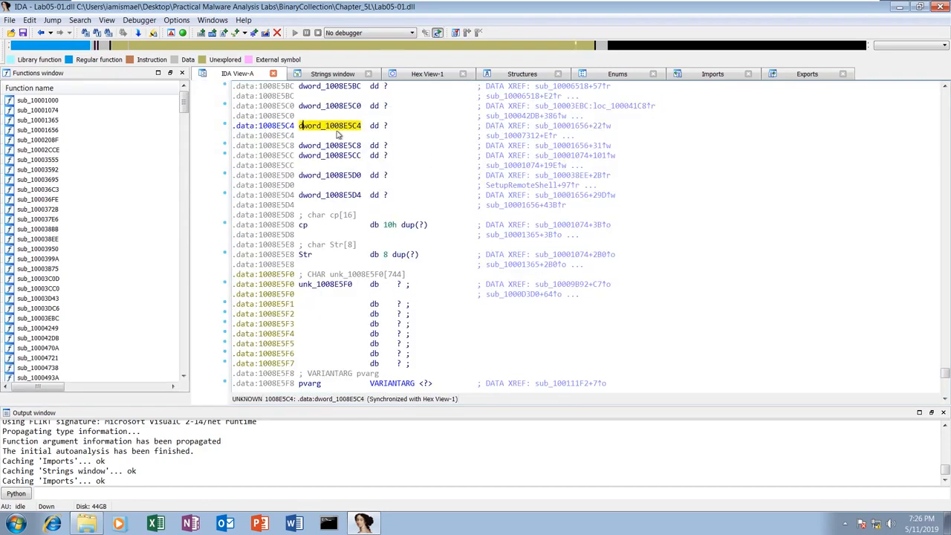
key("x")
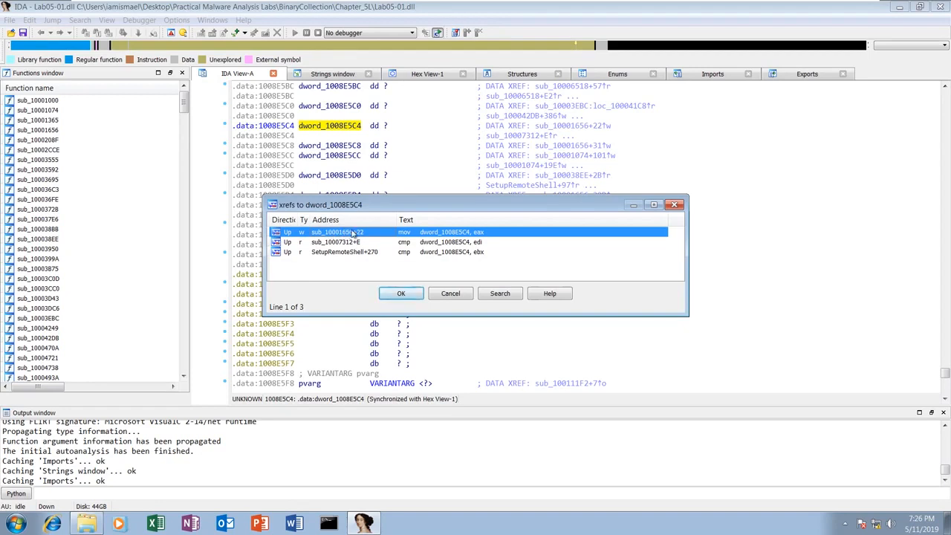
left_click(405, 295)
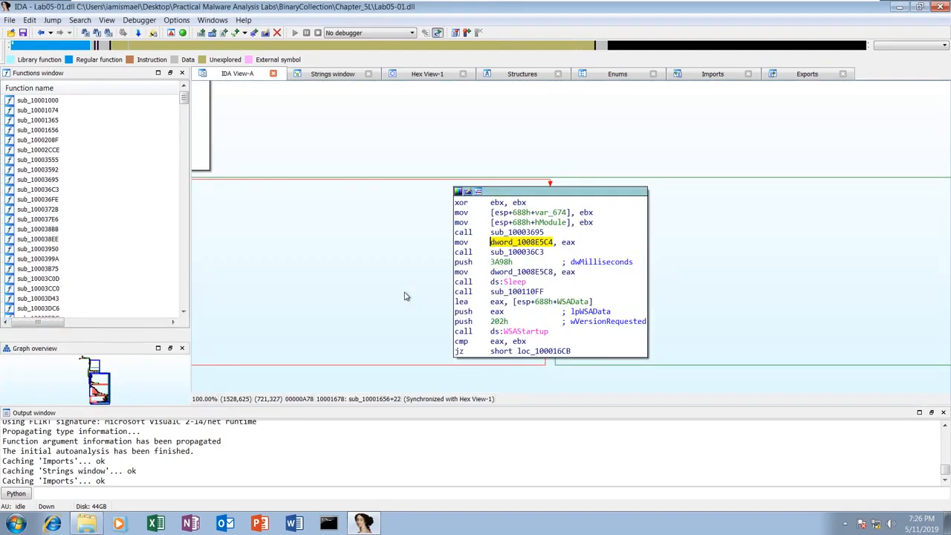
Open sub_10003695, the function called just before eax is stored in dword_1008E5C4.
left_click(526, 231)
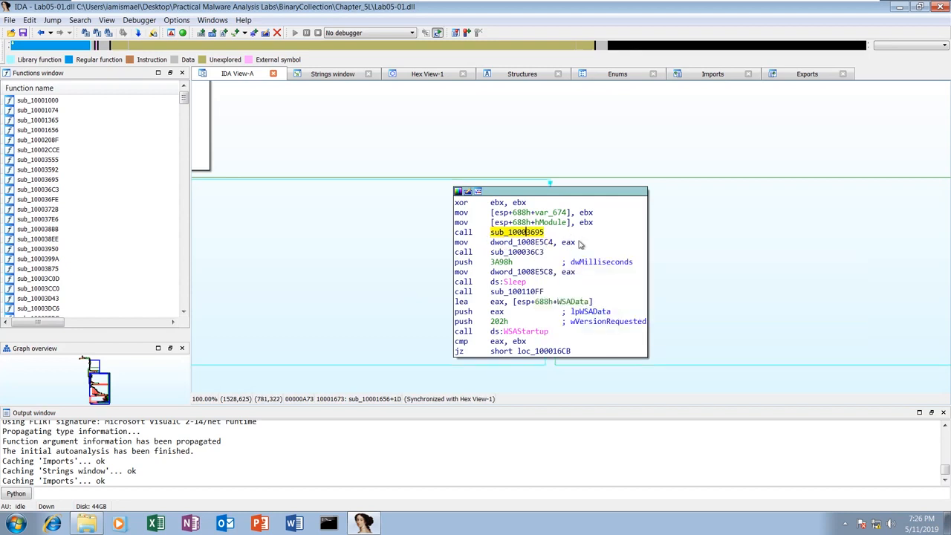
mouse_move(519, 243)
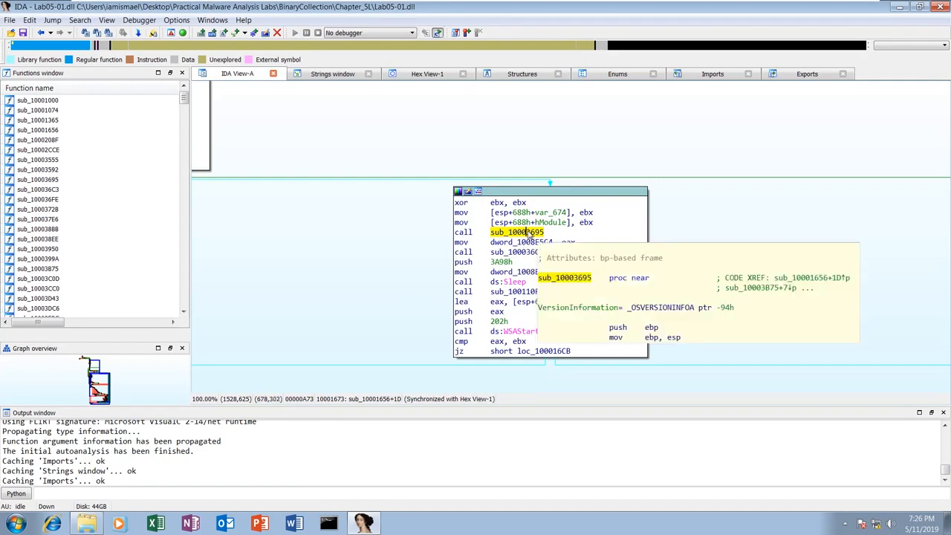
double_click(529, 232)
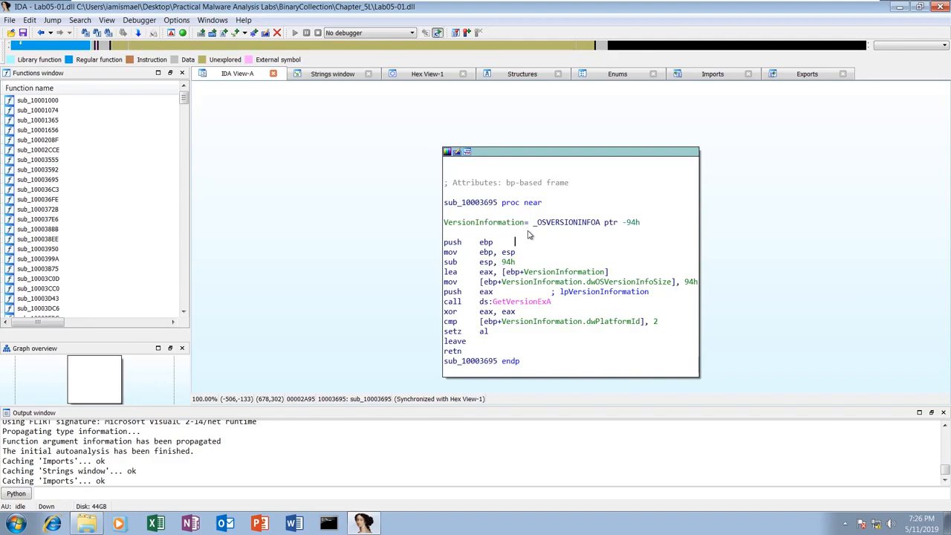
Examine the GetVersionExA call in sub_10003695, the eax uses, the VersionInformation structure and the dwPlatformId comparison.
left_click(507, 302)
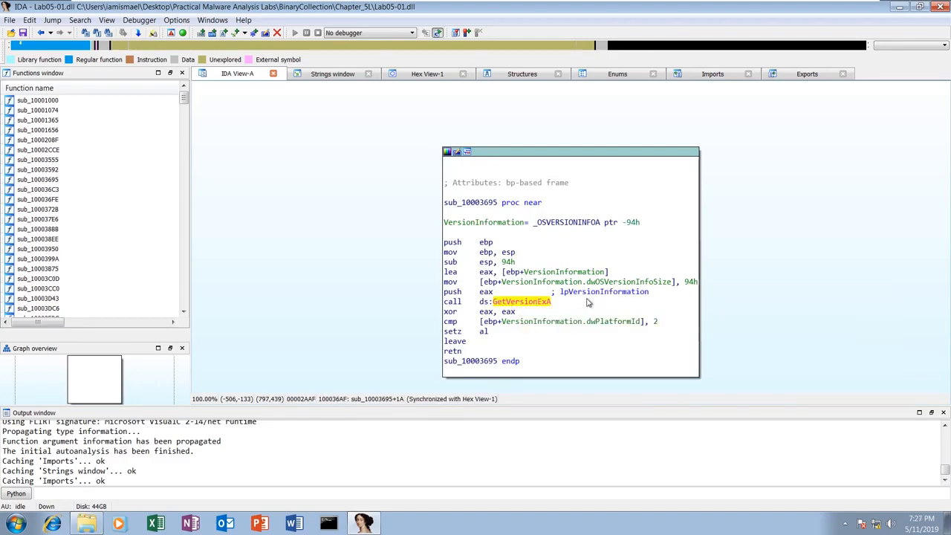
left_click(483, 312)
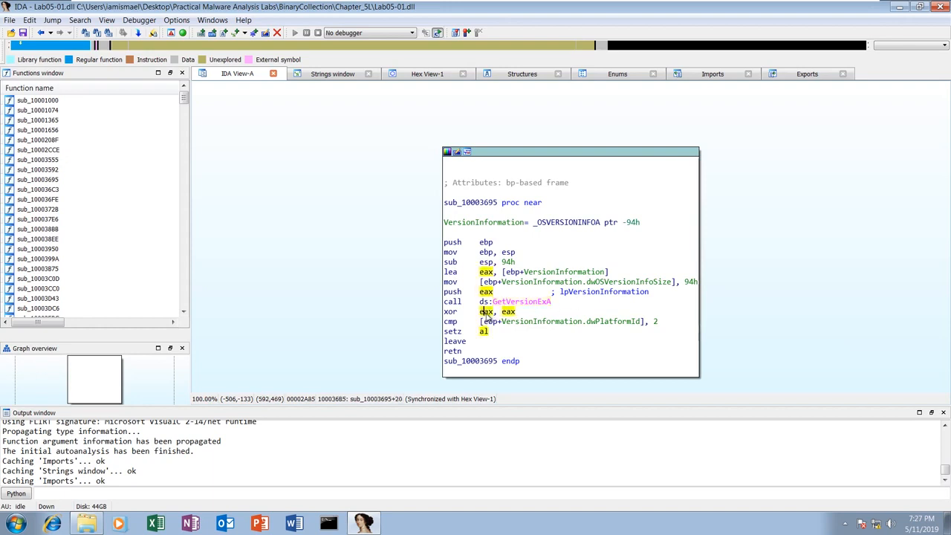
left_click(505, 313)
left_click(527, 305)
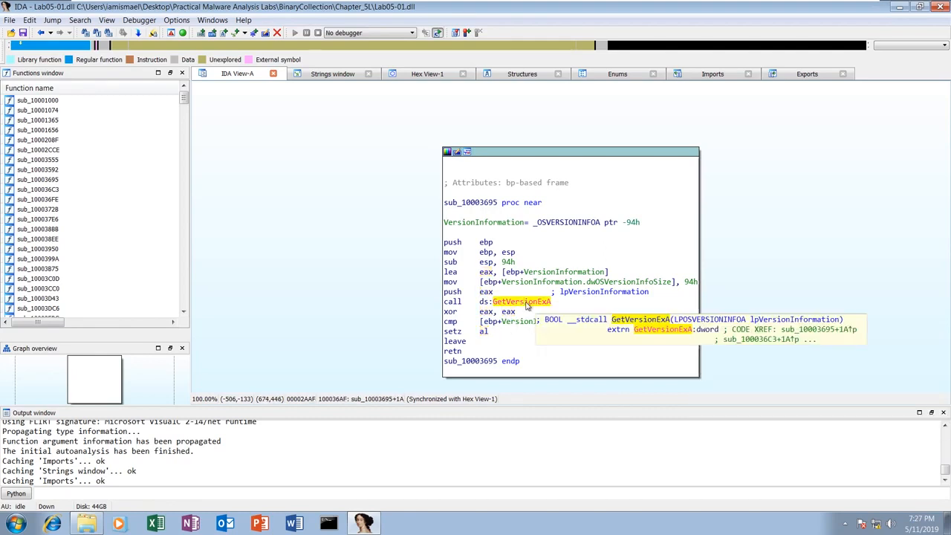
left_click(556, 273)
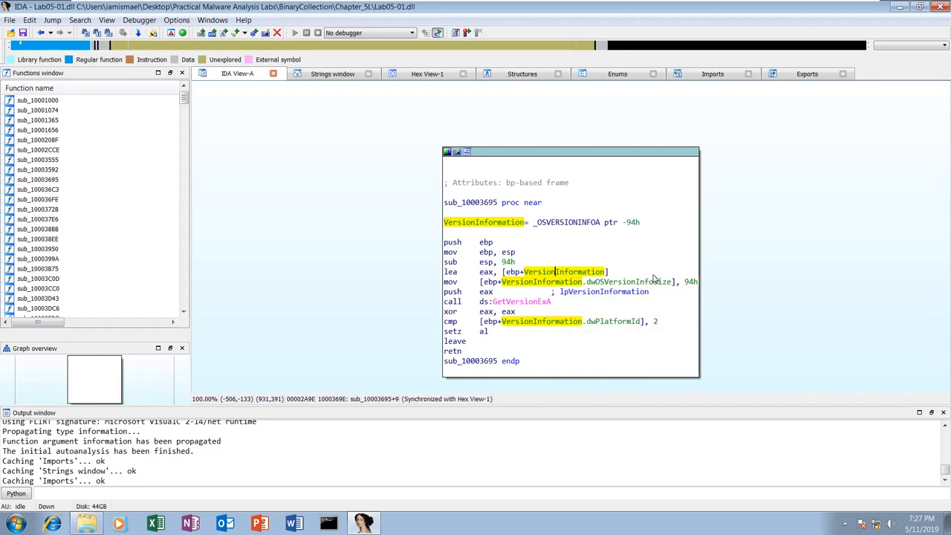
left_click(606, 322)
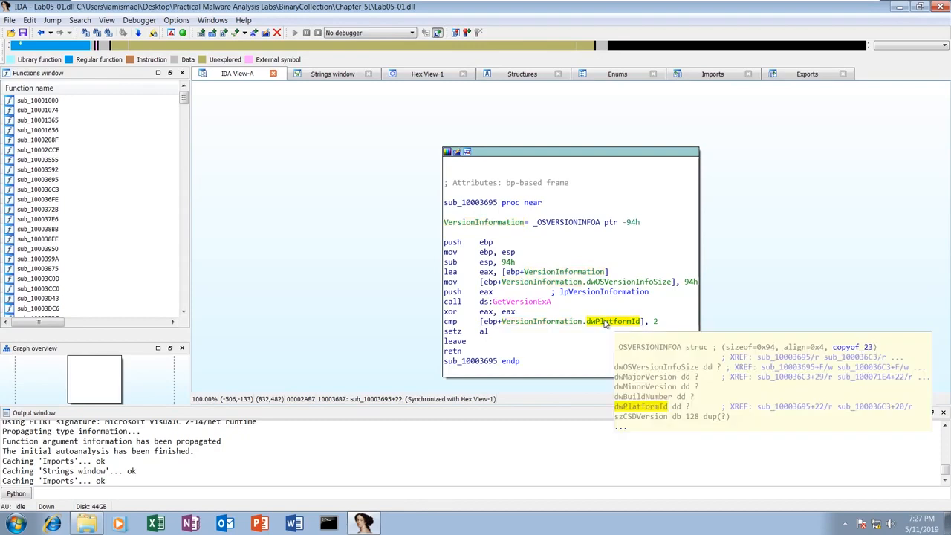
Replace the constant 2 in the dwPlatformId comparison with the standard symbolic constant VER_PLATFORM_WIN32_NT.
left_click(656, 322)
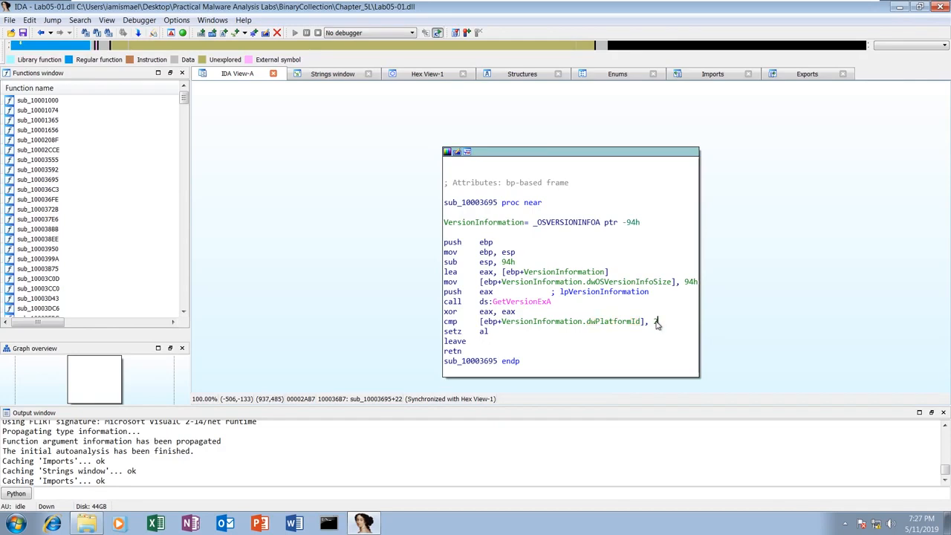
right_click(657, 324)
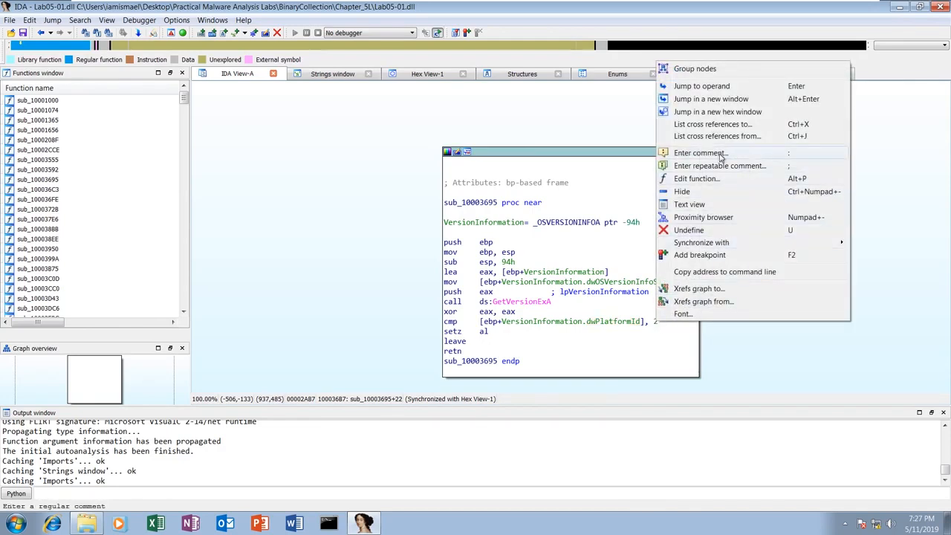
left_click(645, 320)
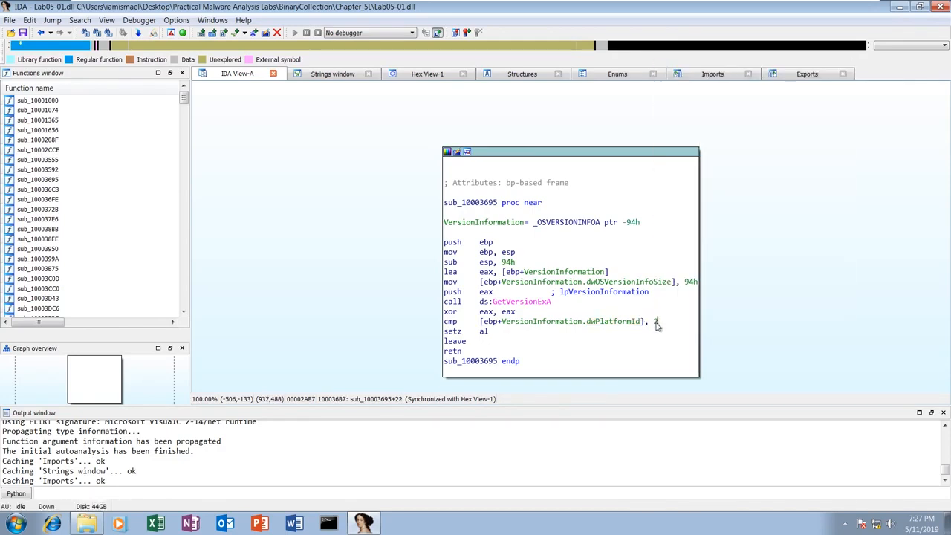
left_click(655, 323)
right_click(655, 324)
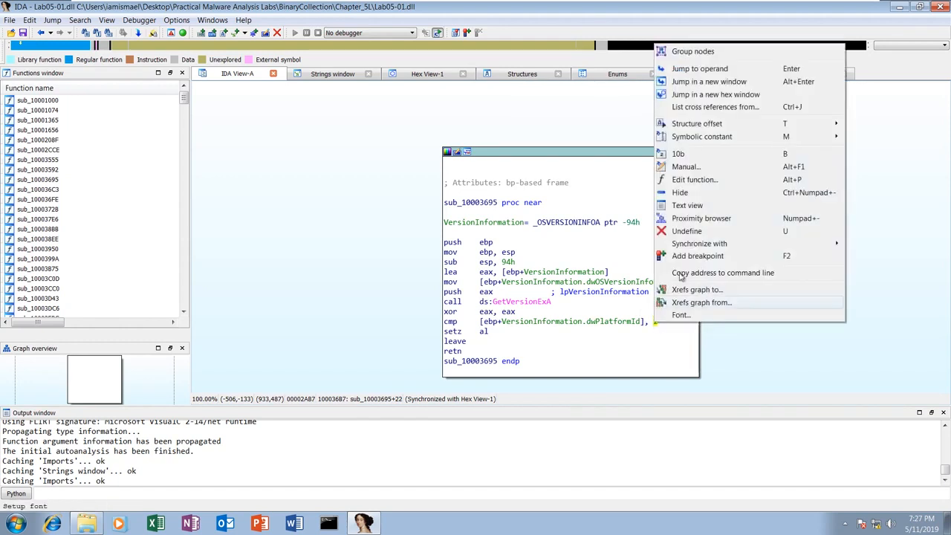
mouse_move(725, 136)
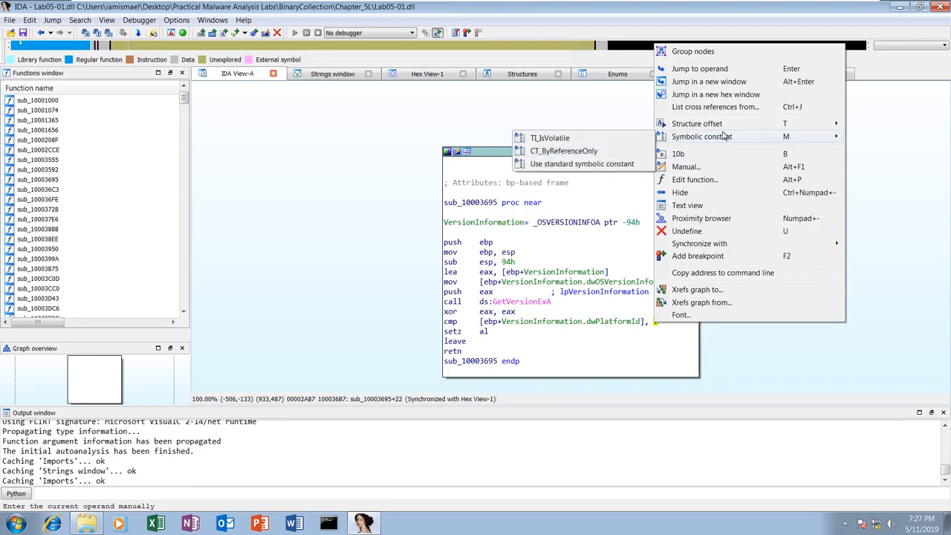
left_click(579, 164)
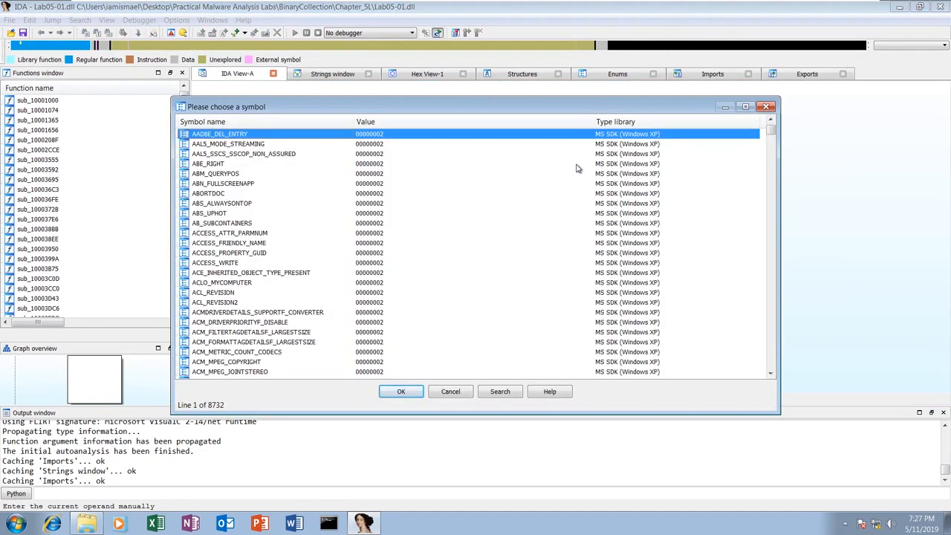
type("VER")
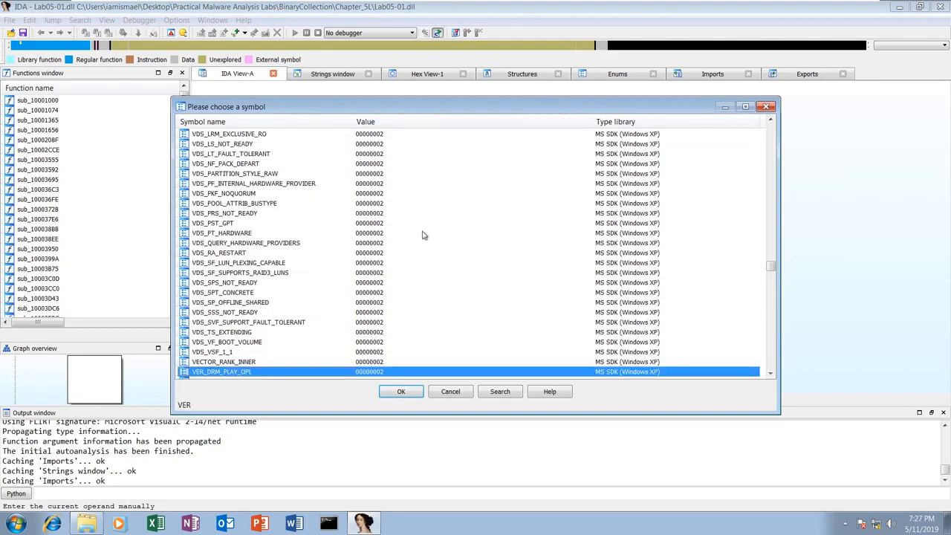
scroll(402, 262, "down", 2)
scroll(402, 263, "down", 1)
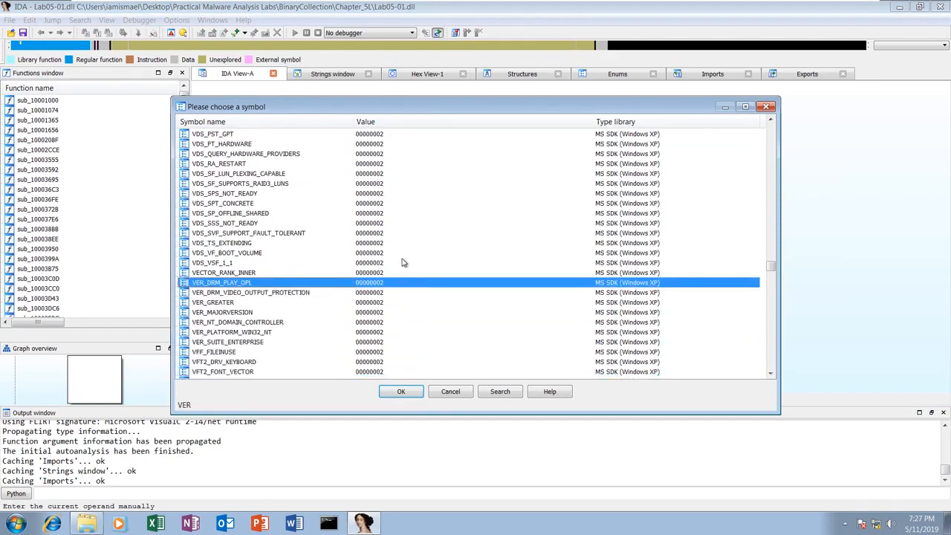
left_click(232, 332)
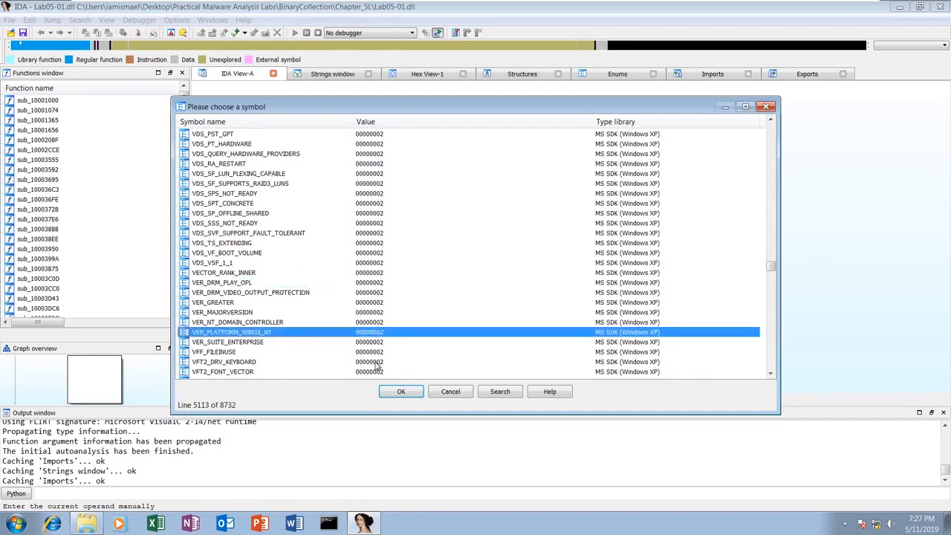
left_click(401, 392)
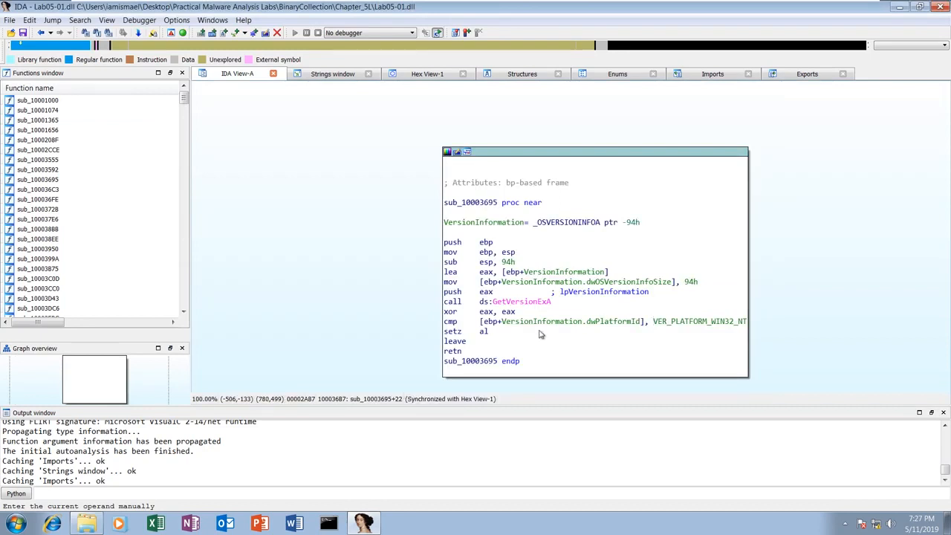
Check the setz al result and rename the function sub_10003695 as IsWin32NT.
left_click(483, 333)
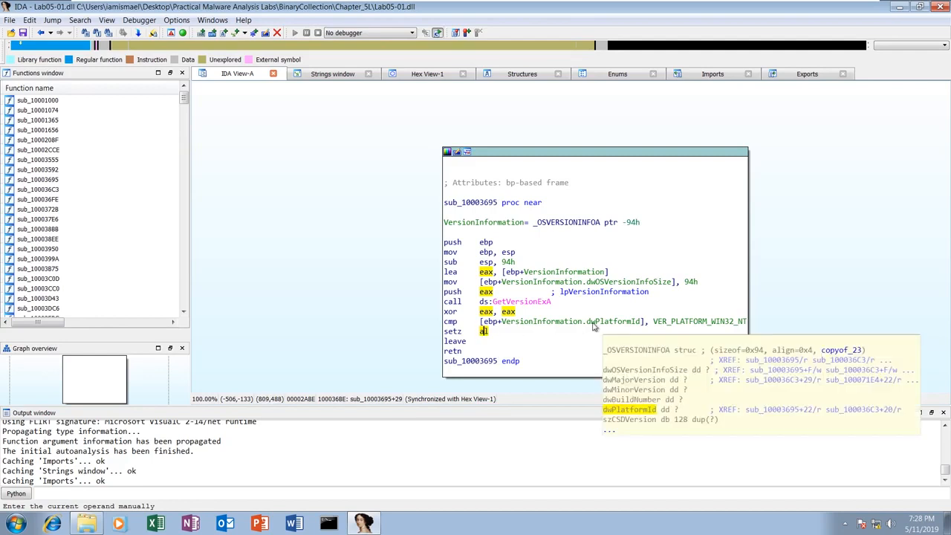
left_click(473, 203)
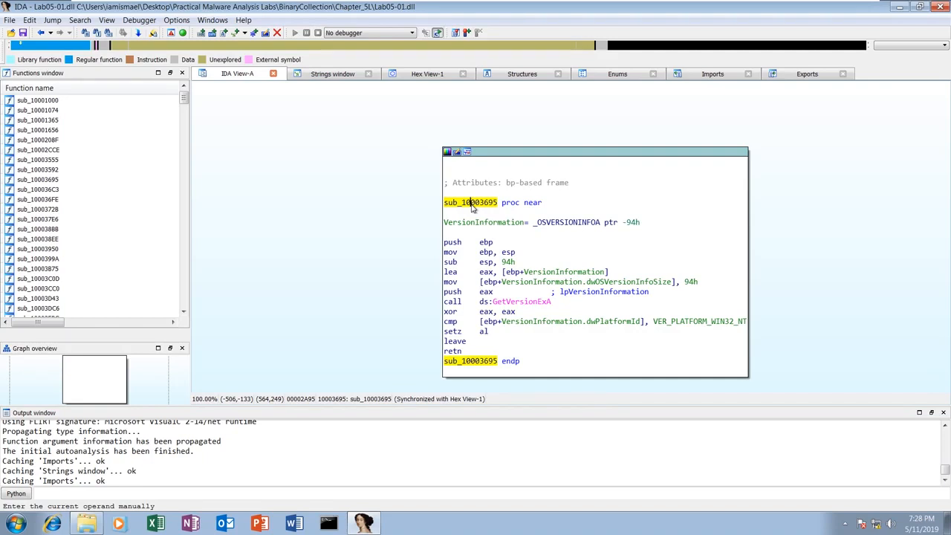
key("n")
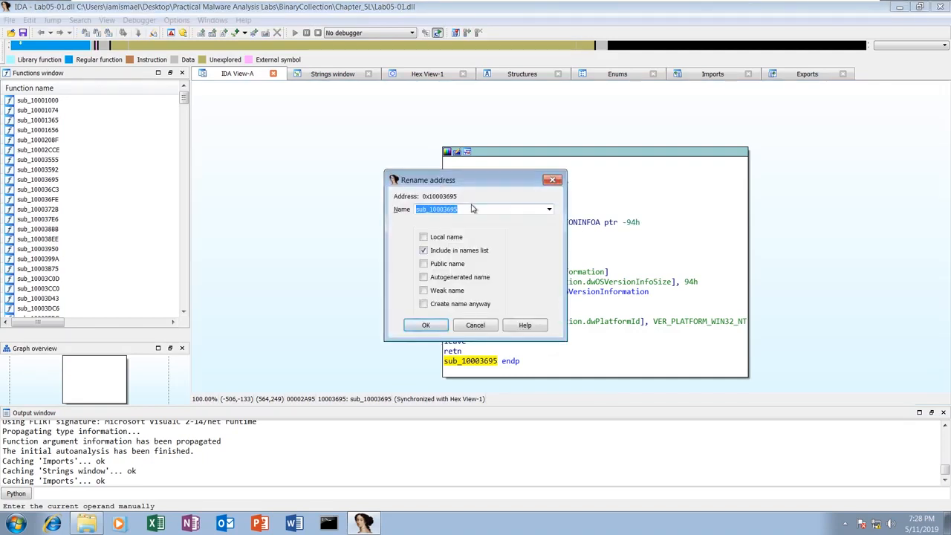
type("IsWin32NT")
left_click(426, 325)
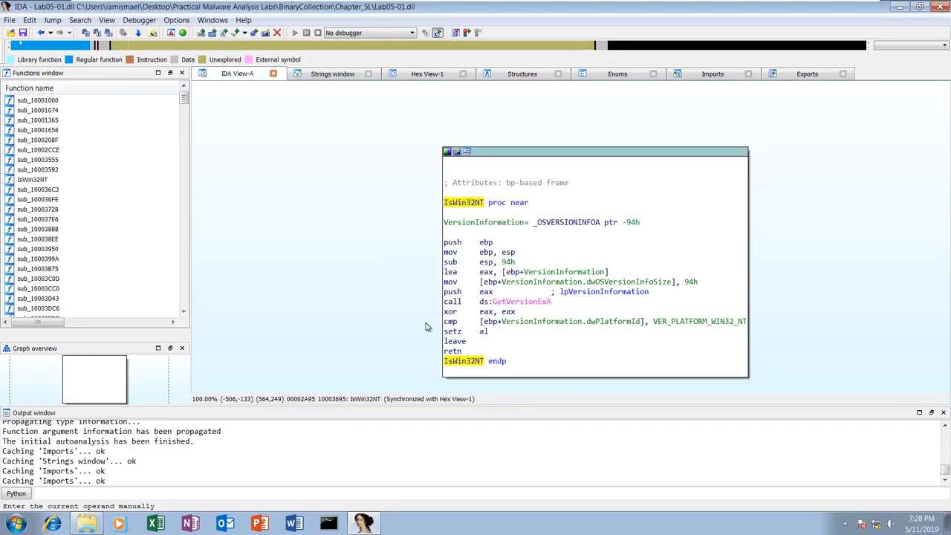
Return to sub_10001656 and rename the global variable dword_1008E5C4 as isWin32NT.
key("Escape")
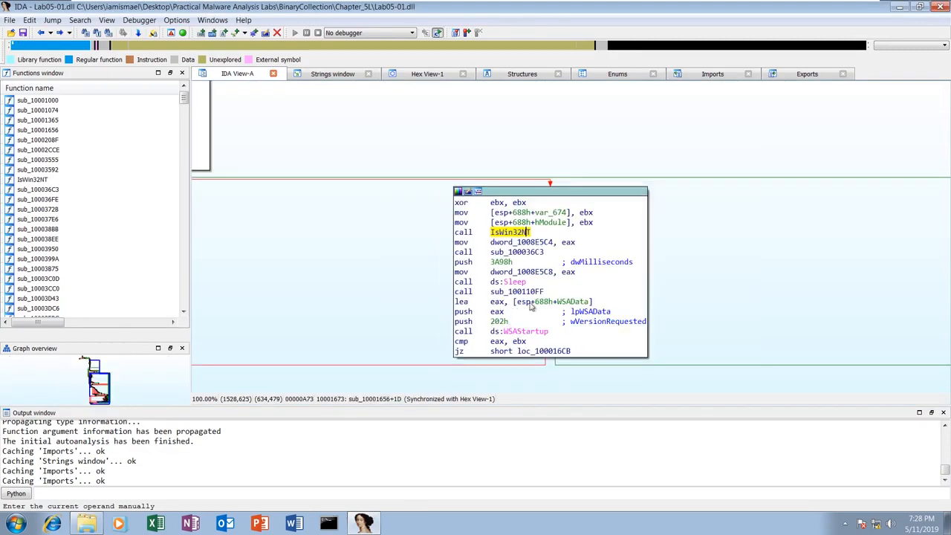
left_click(538, 243)
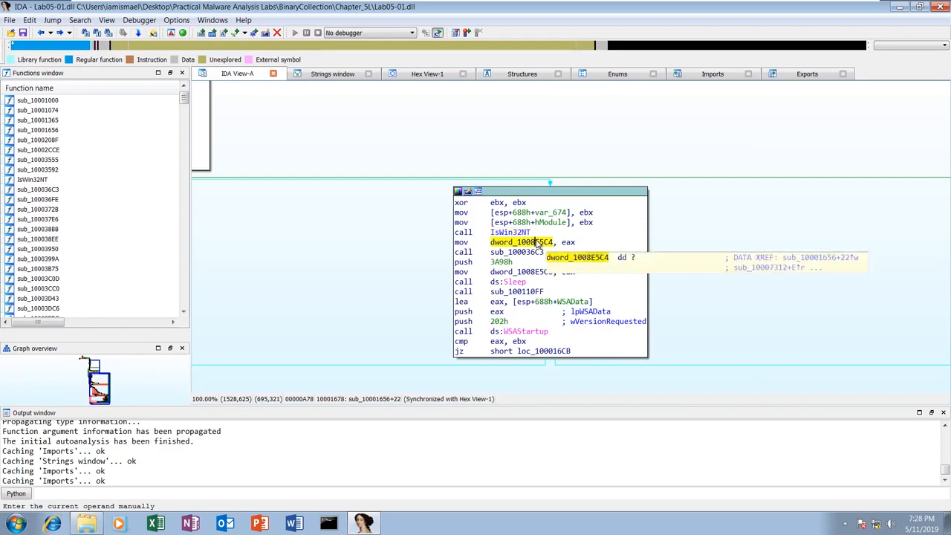
key("n")
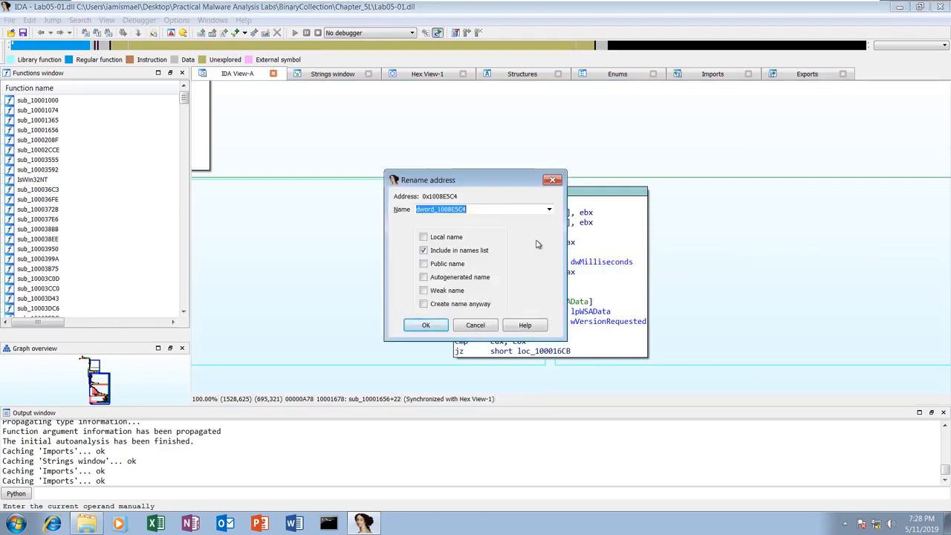
type("isWin")
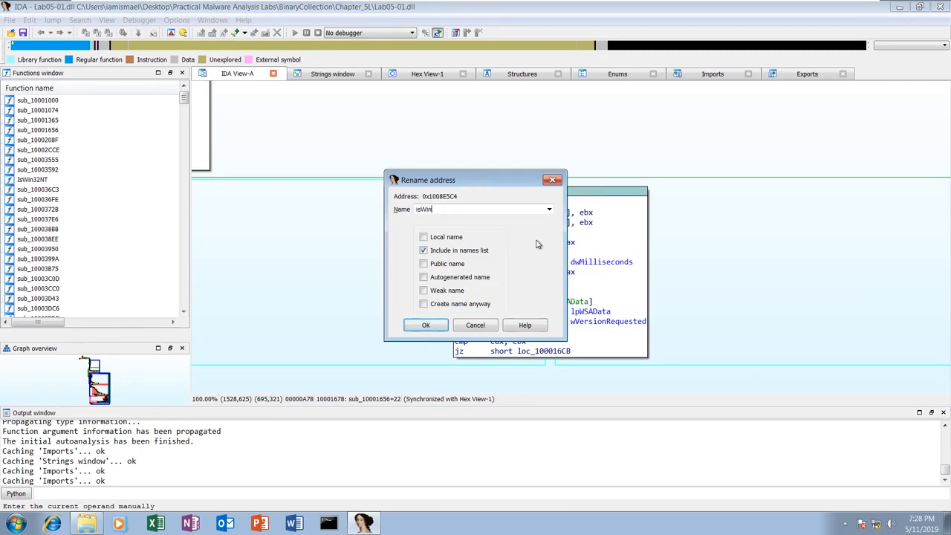
type("32NT")
left_click(426, 325)
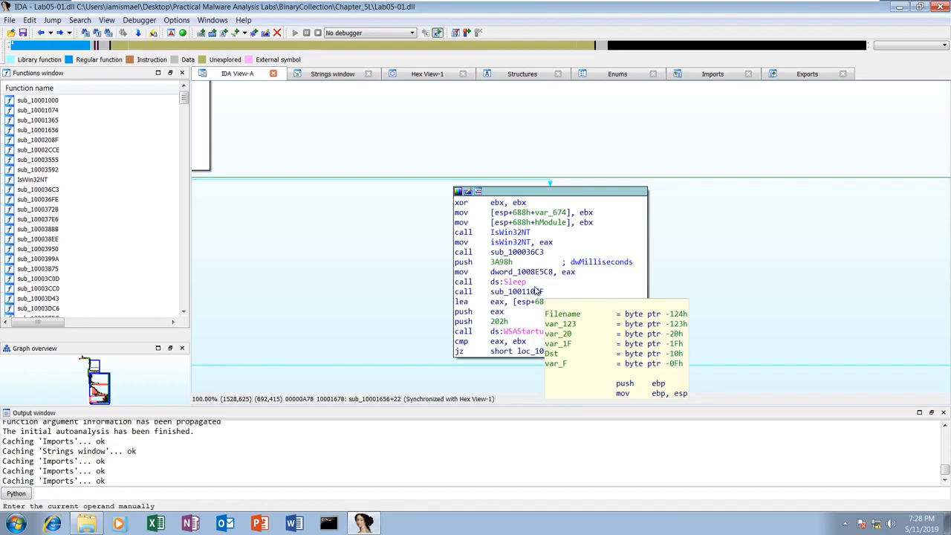
Jump to address 1000ff58 in the disassembly.
key("g")
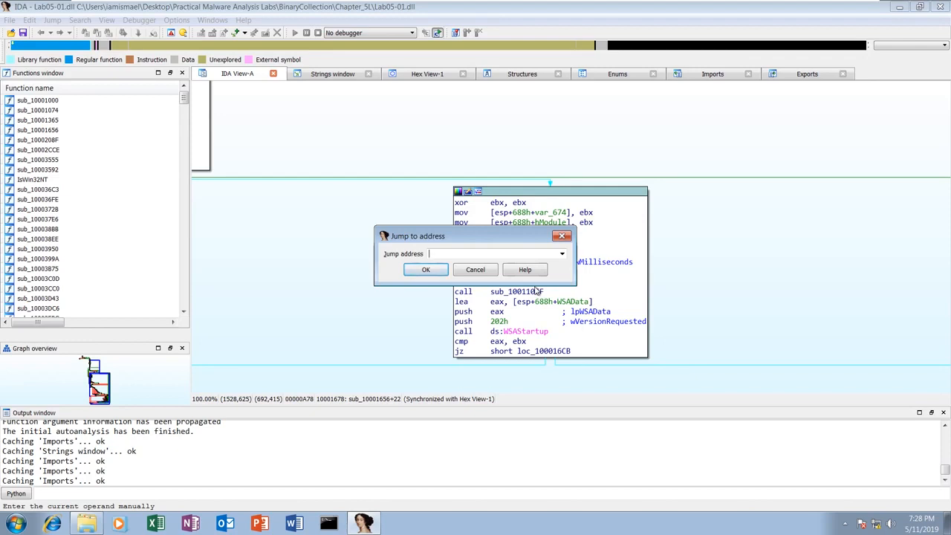
type("1000")
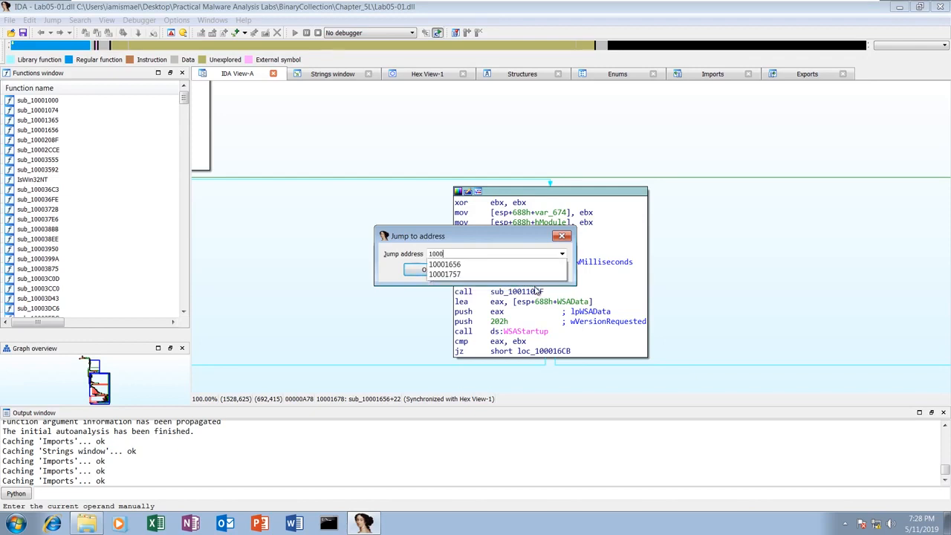
type("ff58")
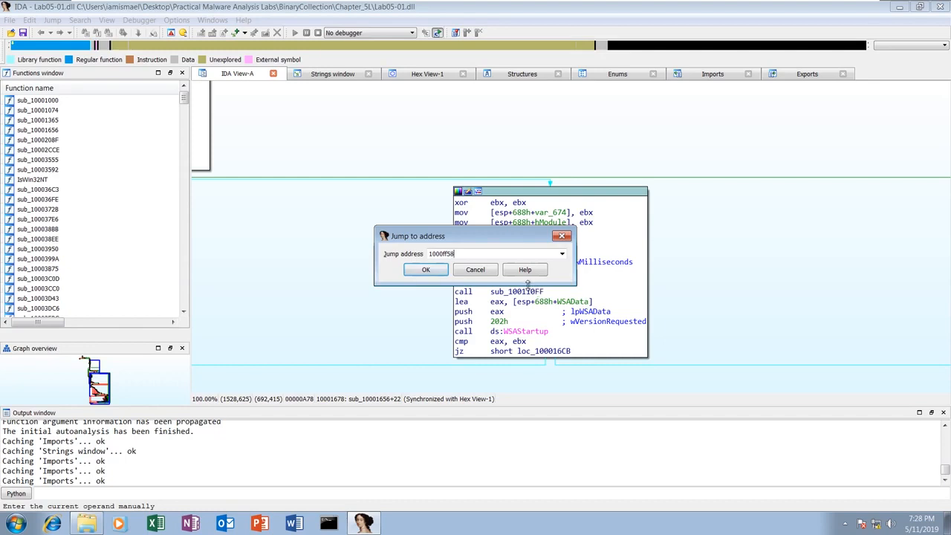
left_click(426, 270)
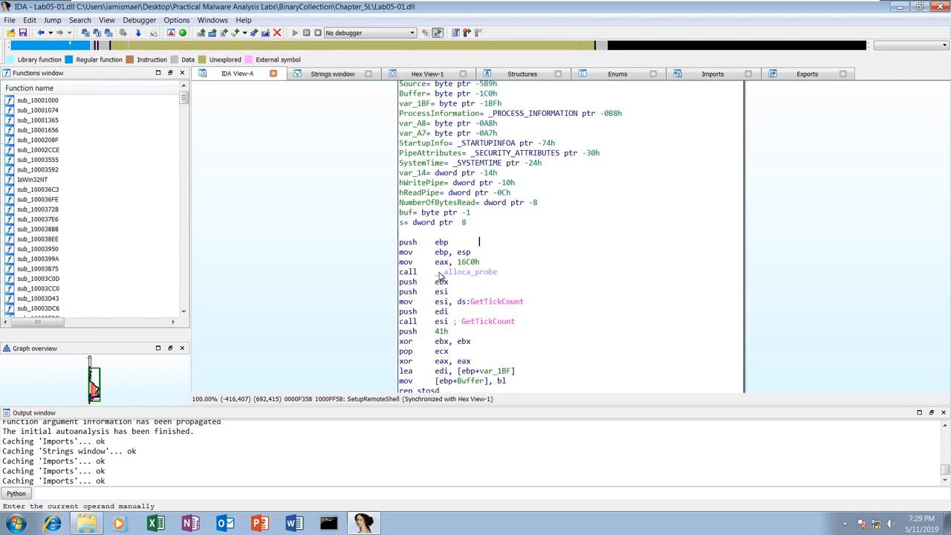
Look through the graph of SetupRemoteShell for its command string comparisons, and go back to sub_10001656.
scroll(520, 297, "down", 8)
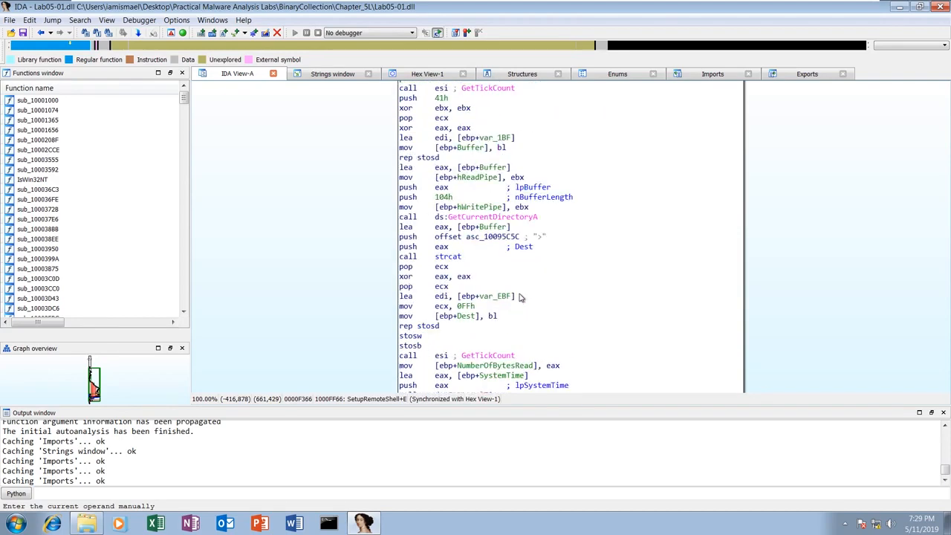
scroll(520, 298, "down", 5)
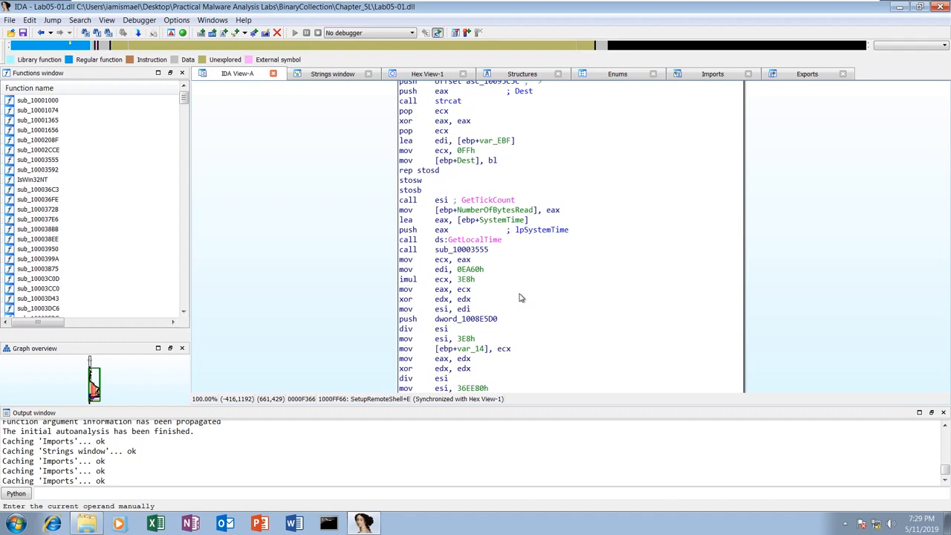
scroll(520, 298, "down", 15)
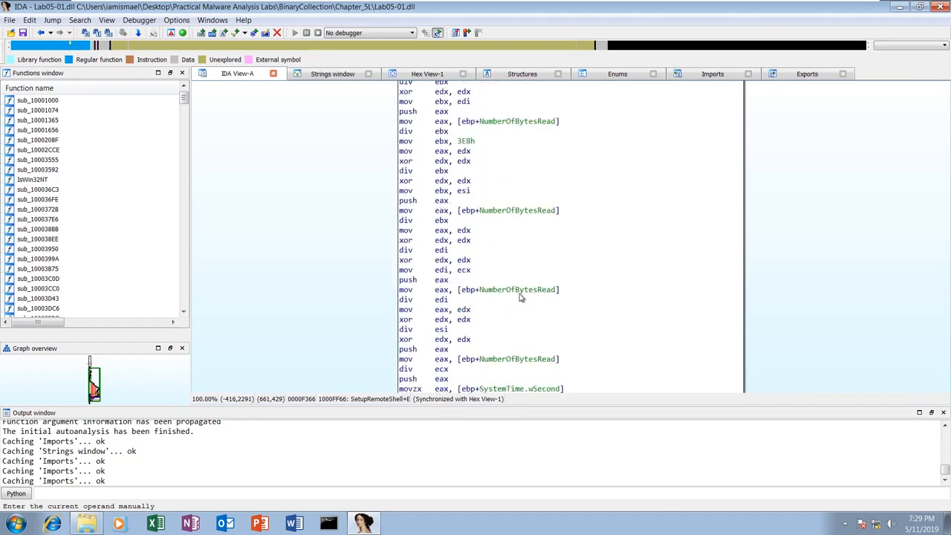
scroll(520, 298, "down", 10)
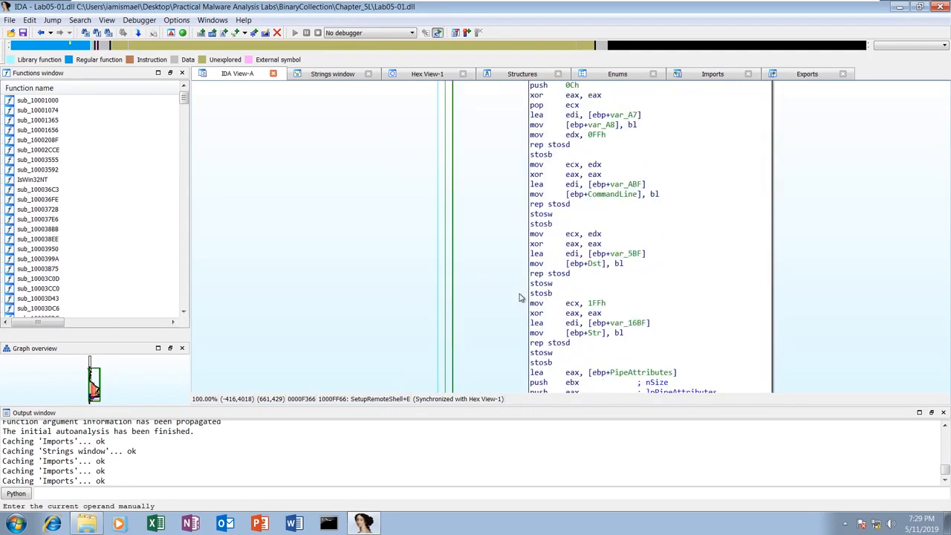
left_click_drag(826, 334, 593, 119)
left_click_drag(636, 280, 491, 123)
left_click_drag(611, 326, 469, 178)
left_click_drag(477, 311, 352, 149)
left_click_drag(475, 310, 514, 30)
left_click_drag(509, 215, 389, 85)
left_click_drag(433, 224, 561, 82)
left_click_drag(522, 284, 560, 139)
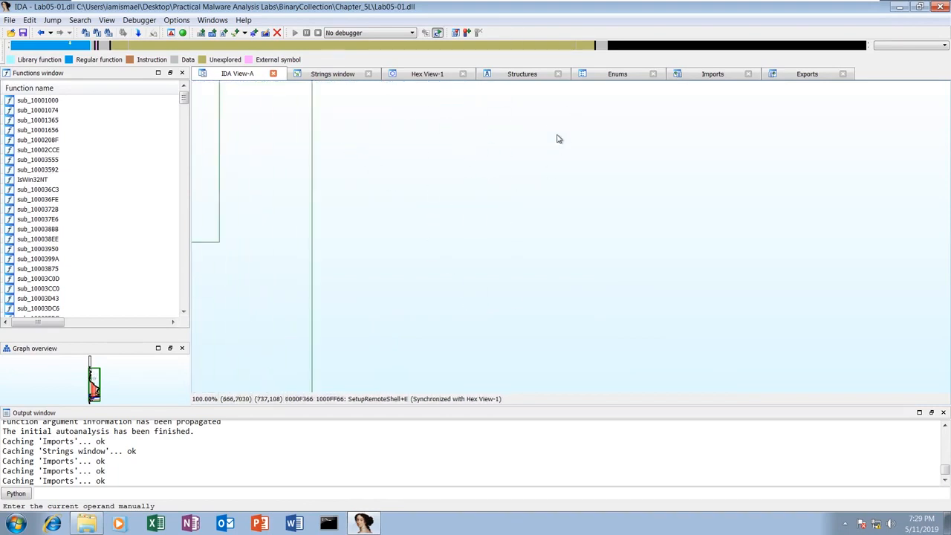
left_click(575, 44)
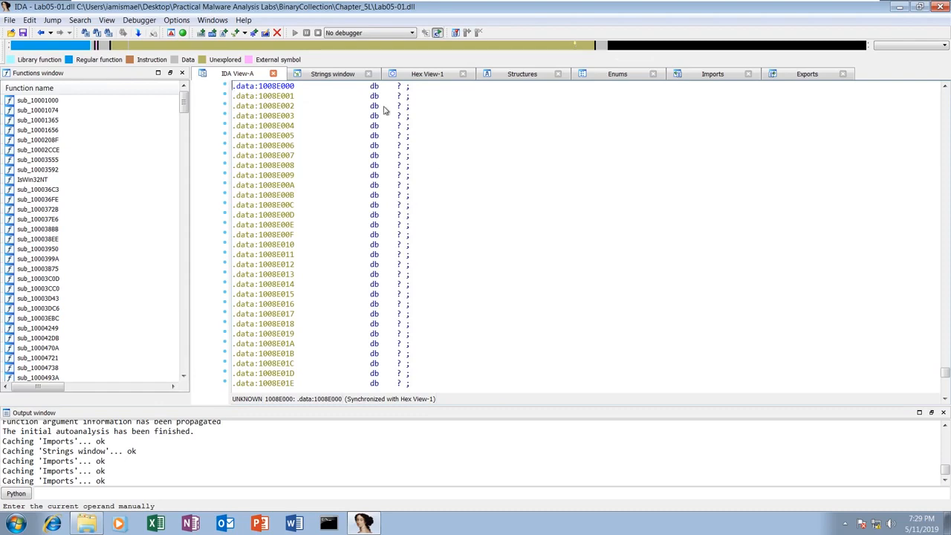
key("Escape")
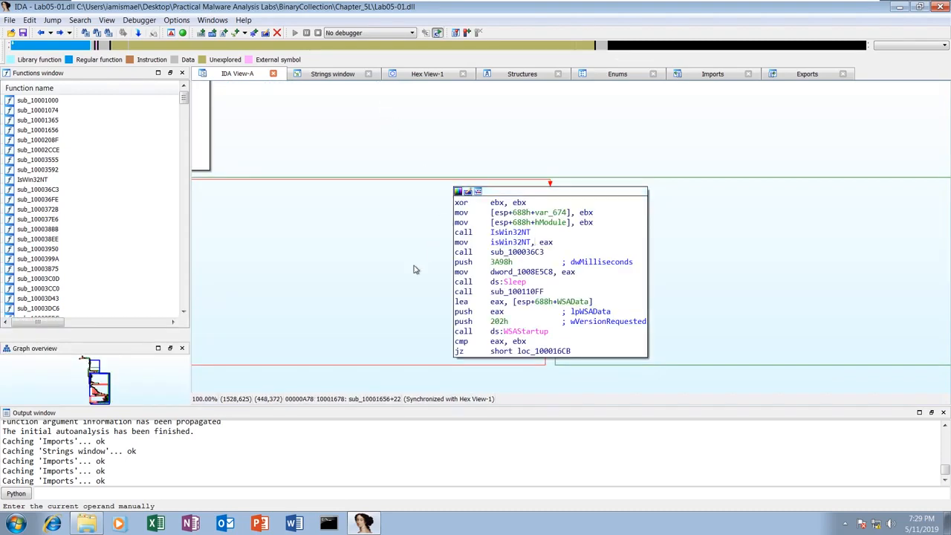
Switch the disassembly from graph display to text view.
scroll(314, 241, "up", 2)
scroll(313, 241, "left", 2)
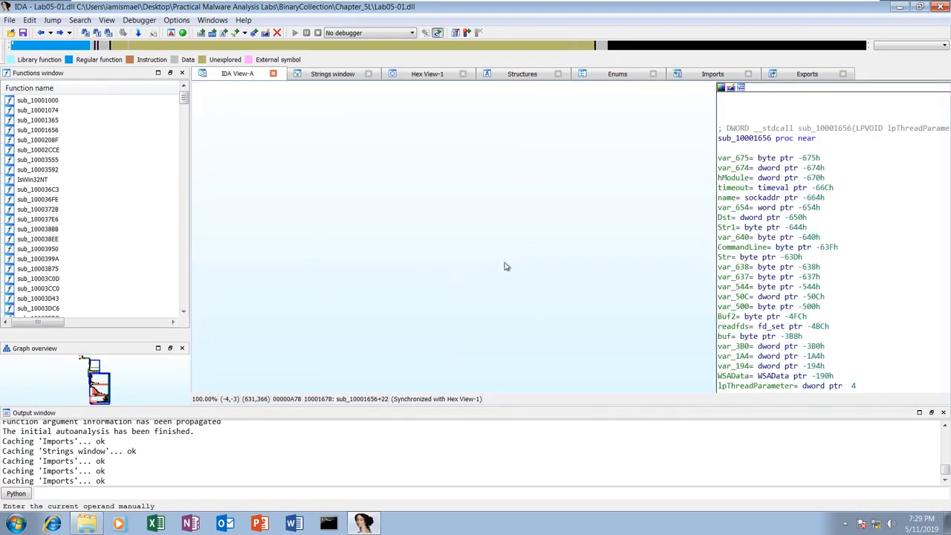
scroll(504, 267, "right", 4)
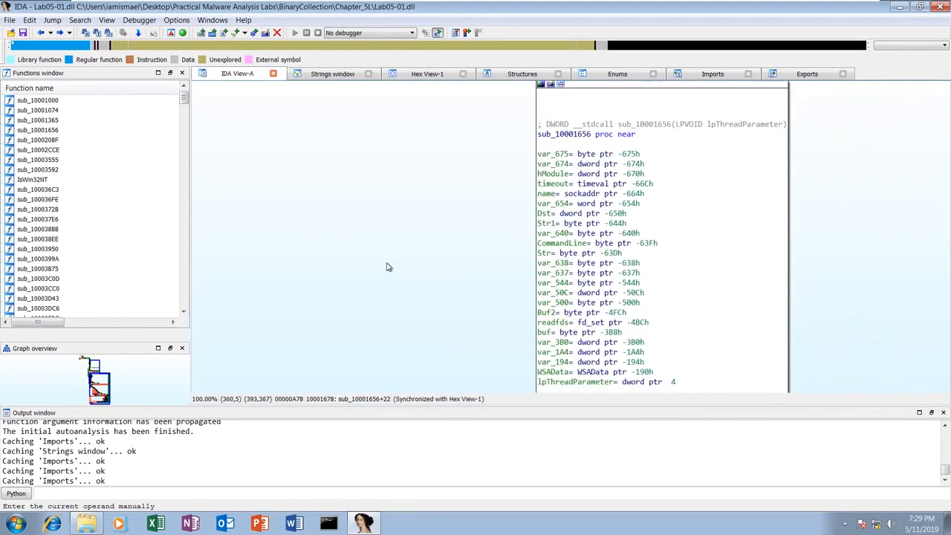
right_click(386, 267)
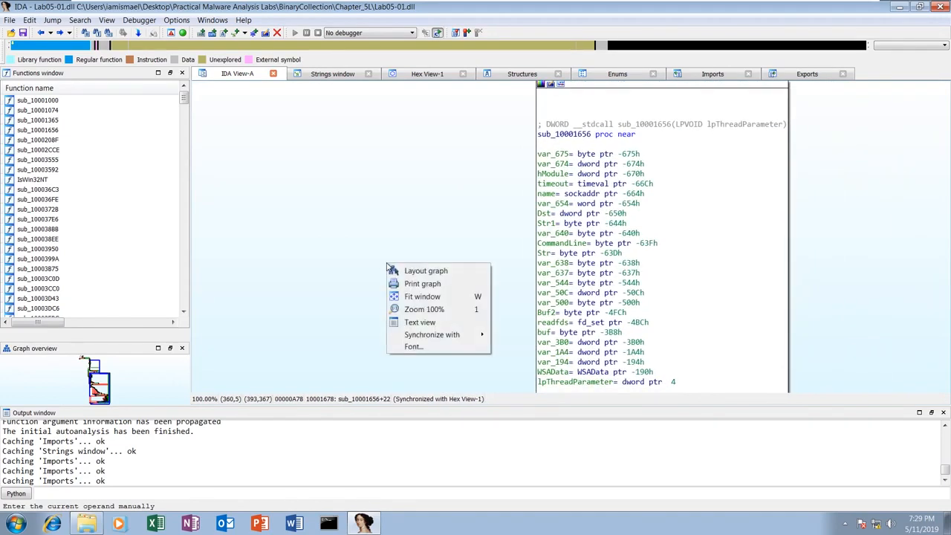
left_click(412, 323)
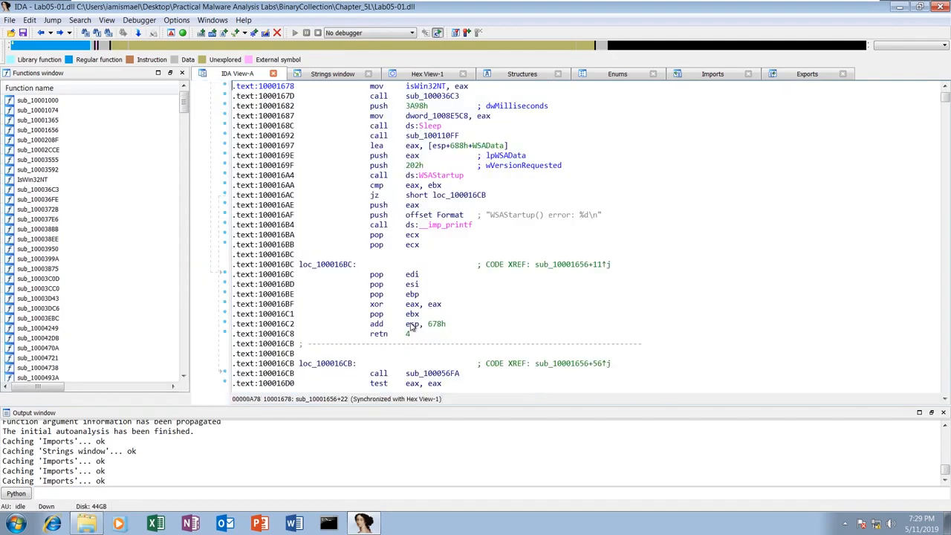
Jump to address 1000ff58, the start of the SetupRemoteShell code, in the text listing.
key("g")
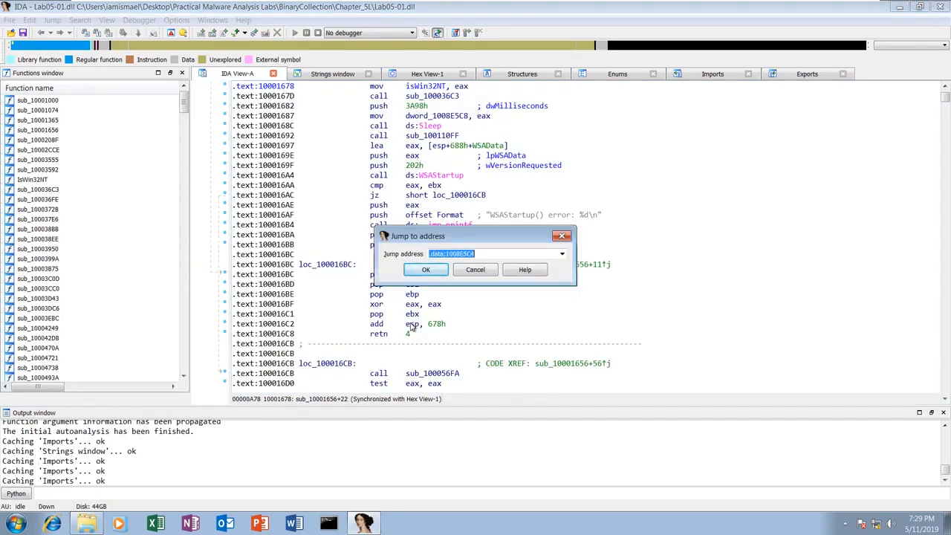
type("100")
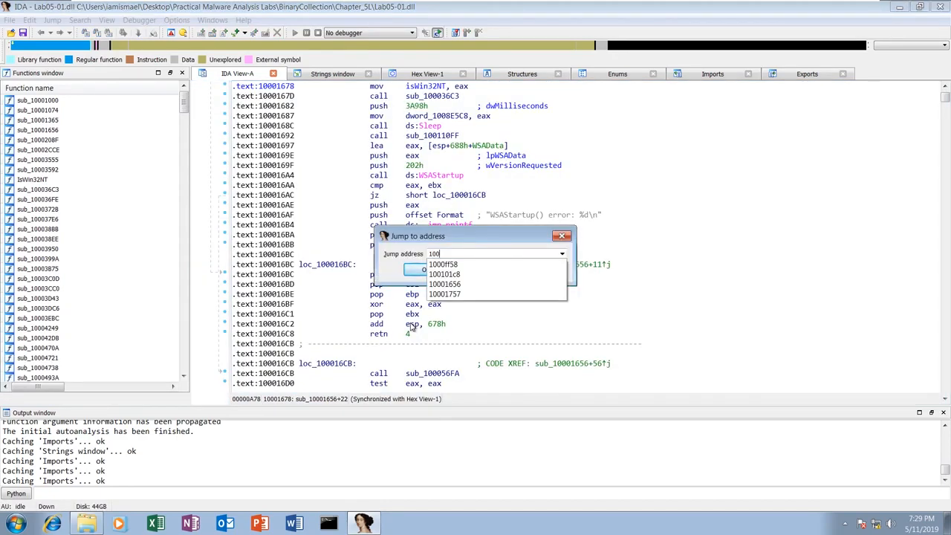
type("0ff")
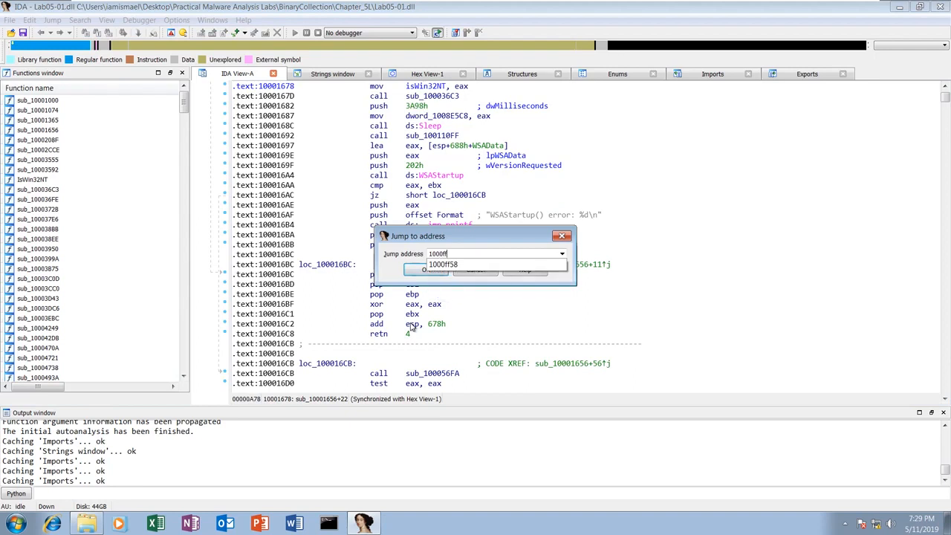
left_click(442, 264)
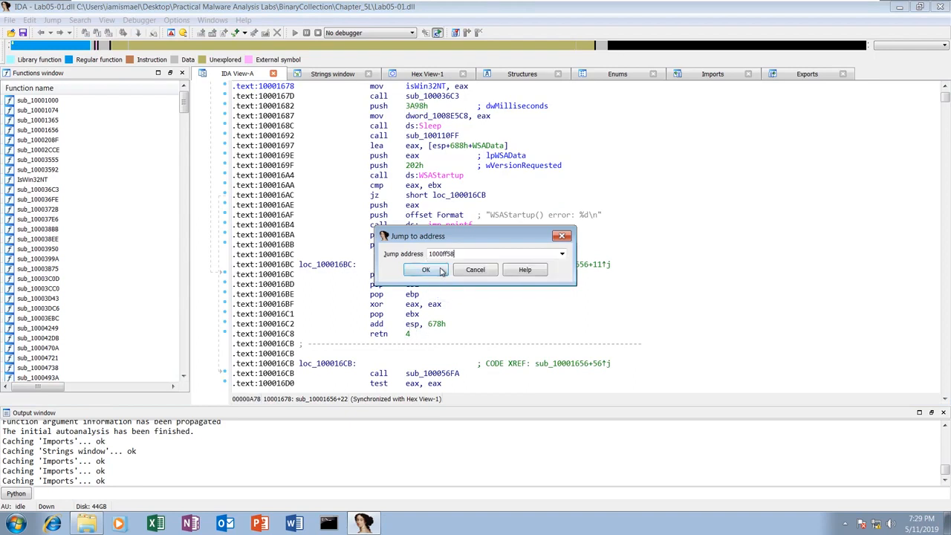
left_click(429, 270)
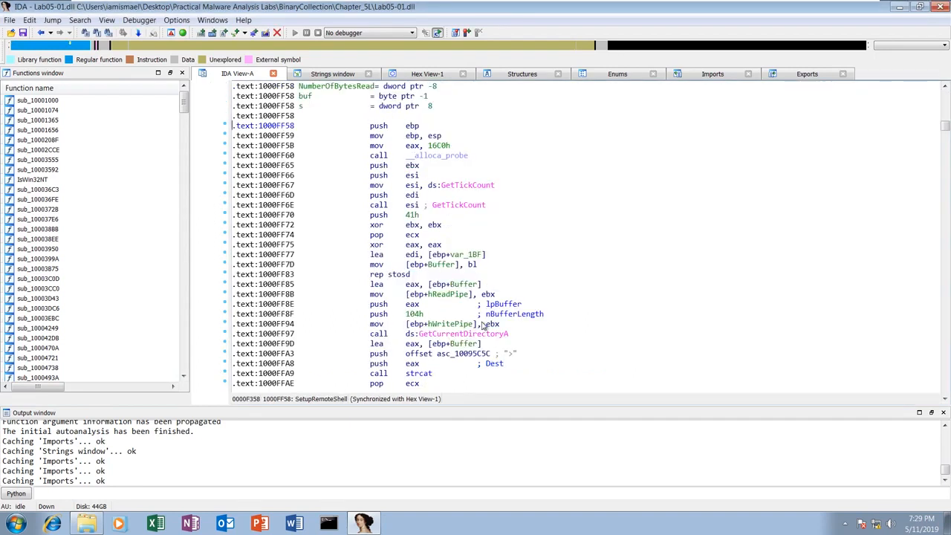
Look through the SetupRemoteShell listing for the memcmp comparison against the string "robotwork".
scroll(483, 326, "down", 15)
scroll(481, 326, "down", 20)
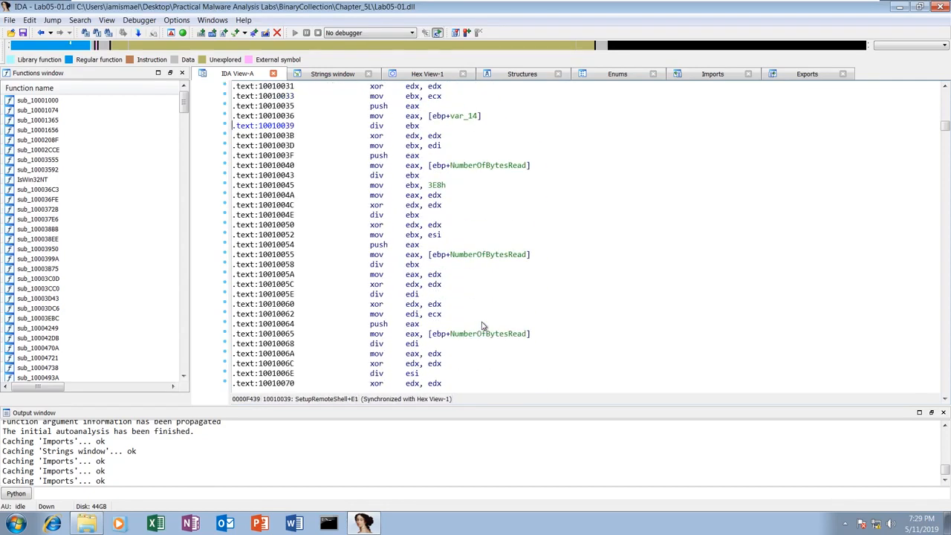
scroll(482, 325, "down", 20)
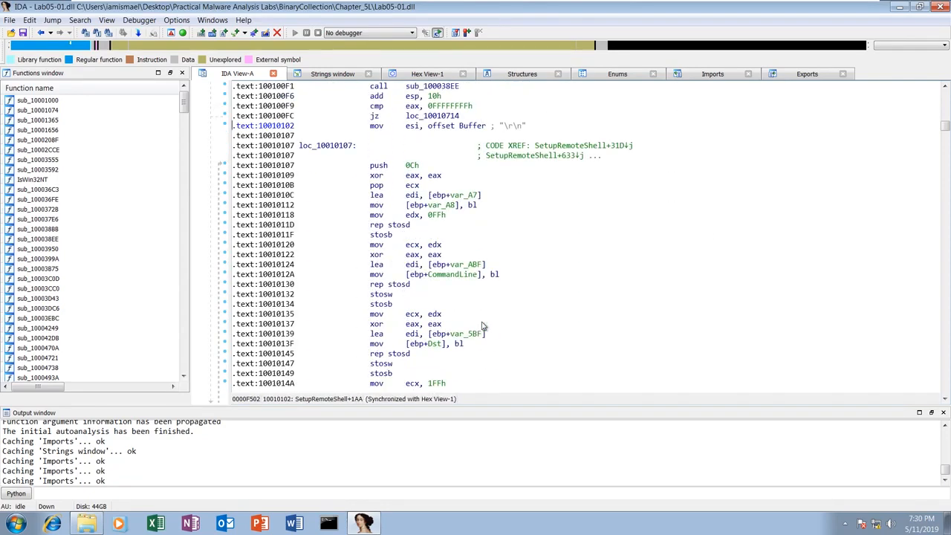
scroll(481, 325, "down", 15)
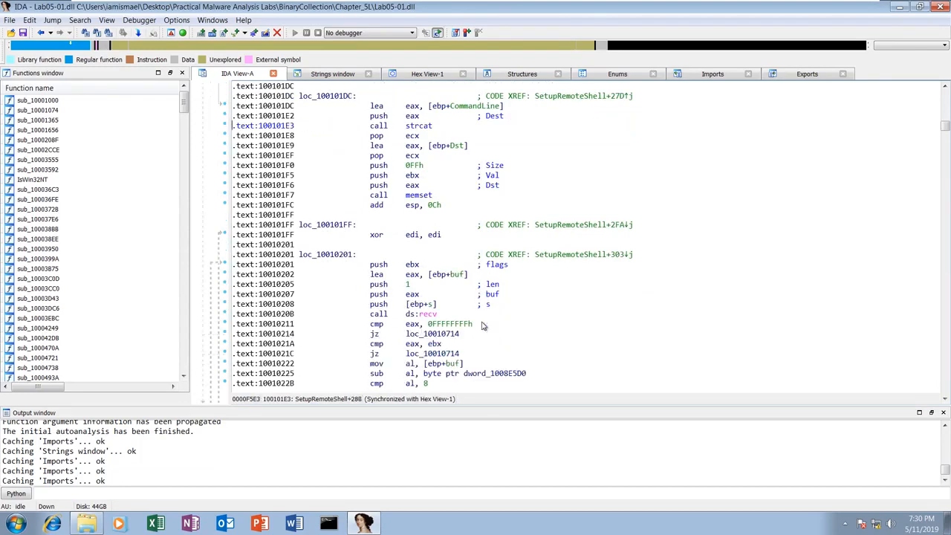
scroll(482, 326, "down", 10)
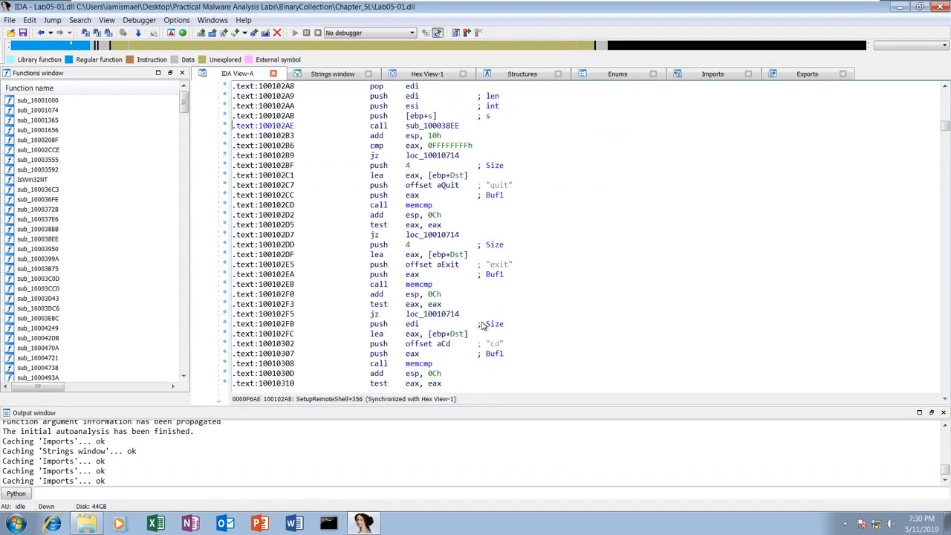
scroll(562, 300, "down", 7)
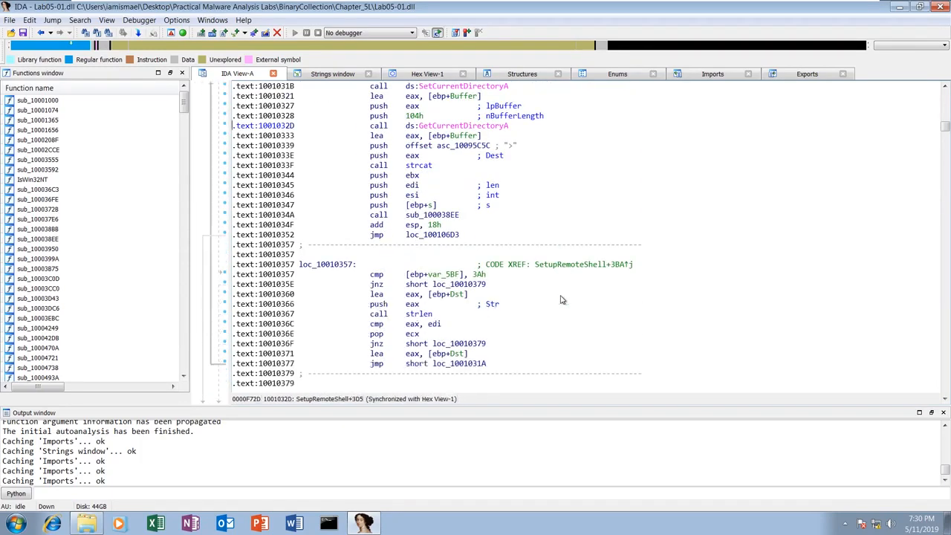
scroll(562, 301, "down", 12)
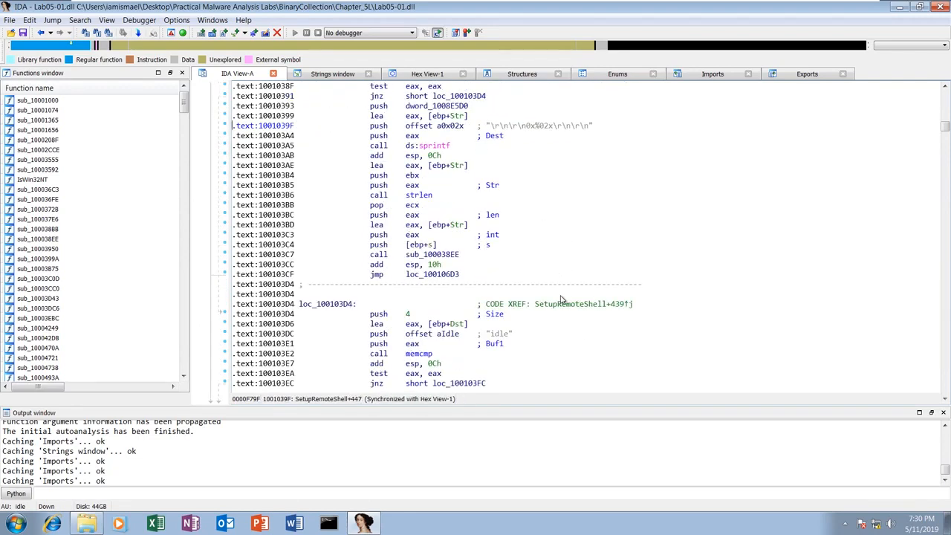
scroll(562, 300, "down", 13)
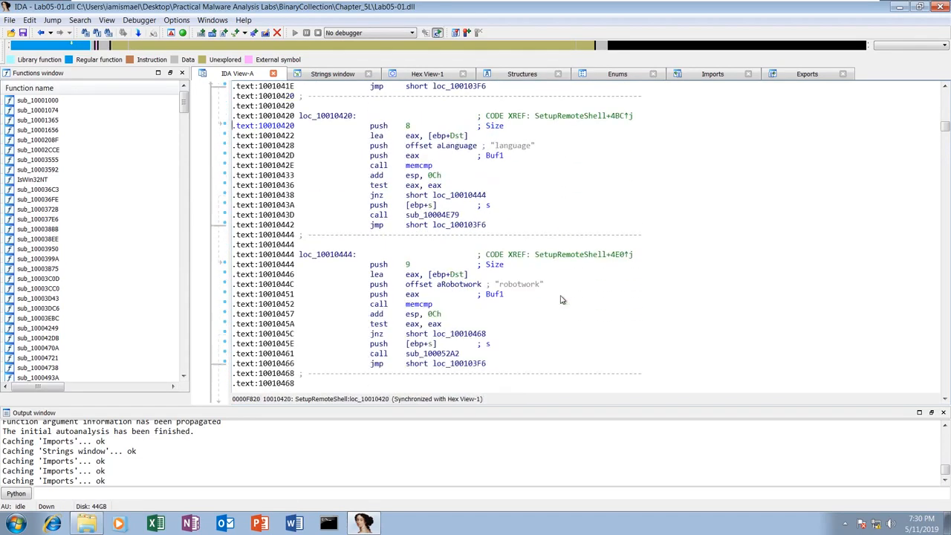
Examine the memcmp call and test eax, eax in the "robotwork" block, and follow its jnz branch to loc_10010468.
left_click(419, 304)
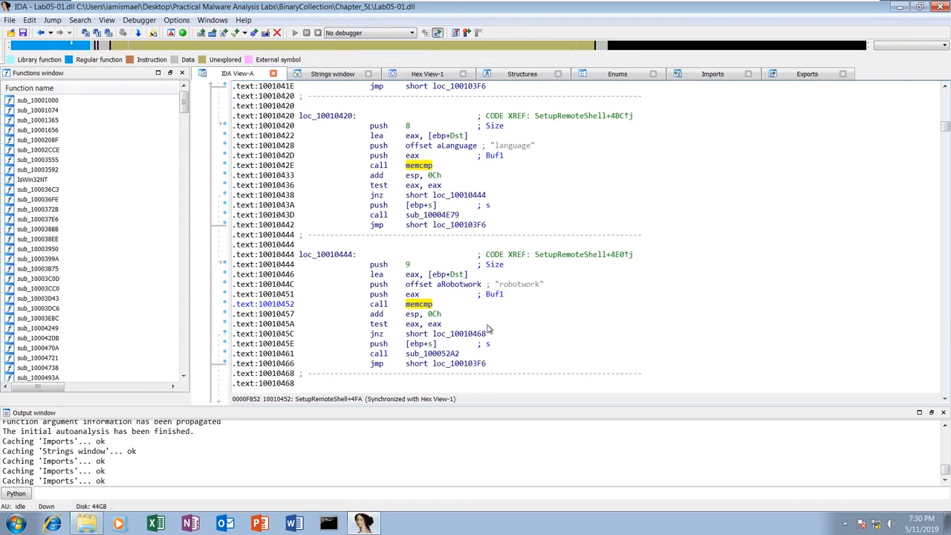
left_click(433, 325)
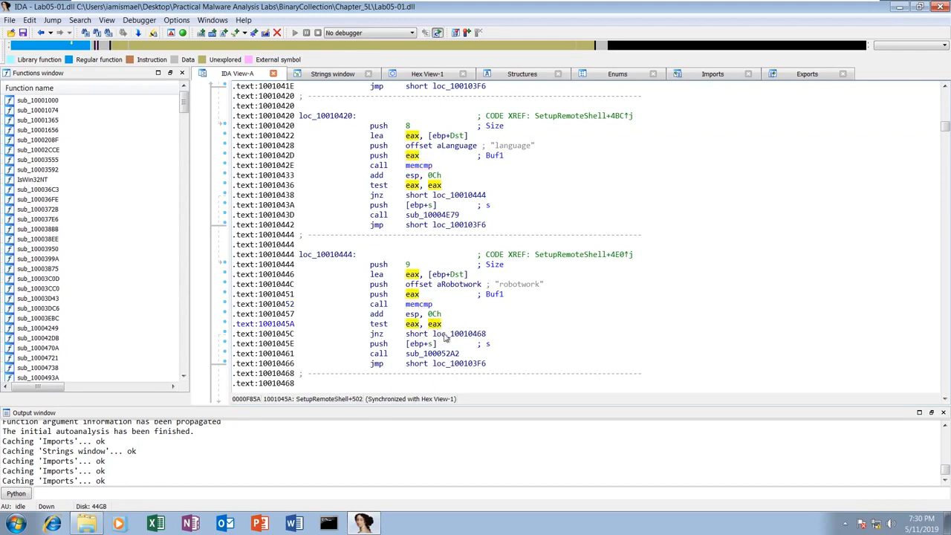
mouse_move(445, 338)
double_click(446, 337)
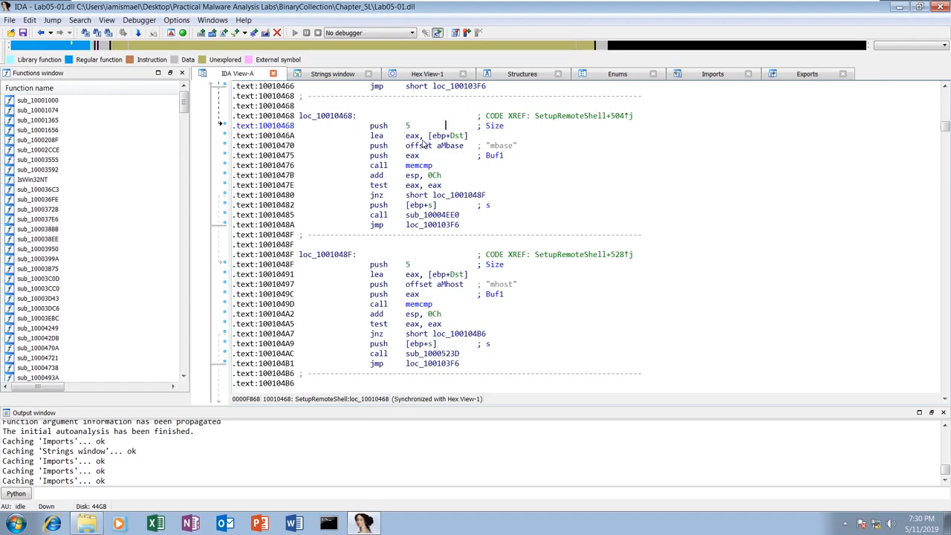
Check the "mbase" block at loc_10010468, return to the "robotwork" block, and open its called function sub_100052A2.
left_click(444, 147)
left_click(459, 137)
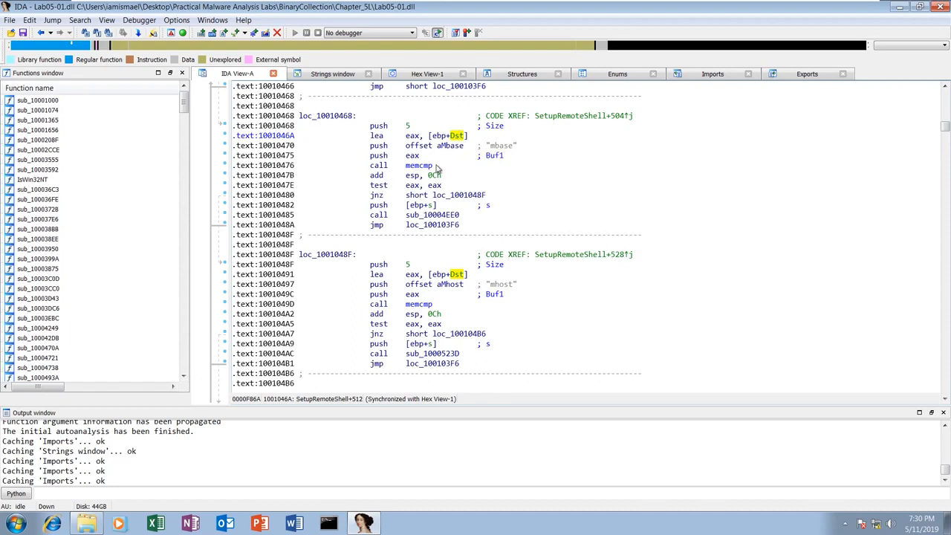
scroll(438, 171, "up", 6)
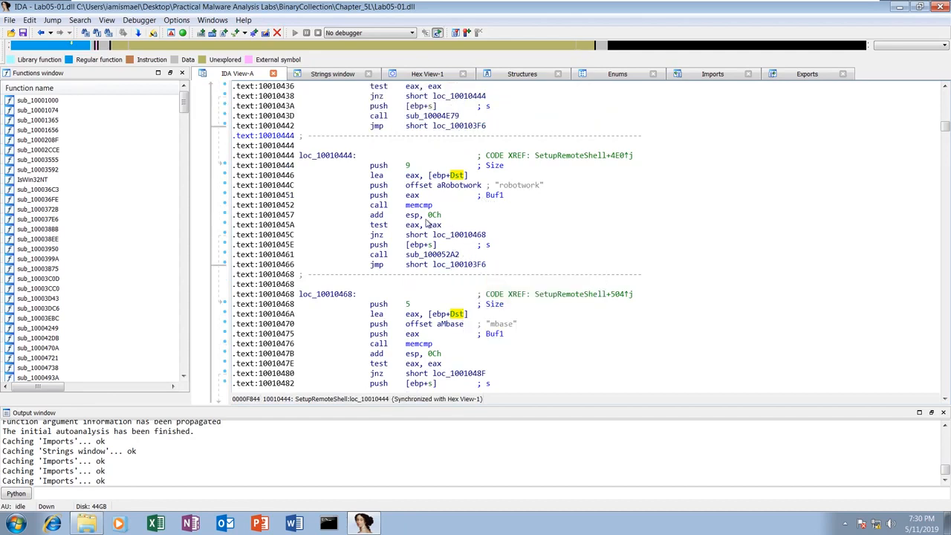
left_click(431, 255)
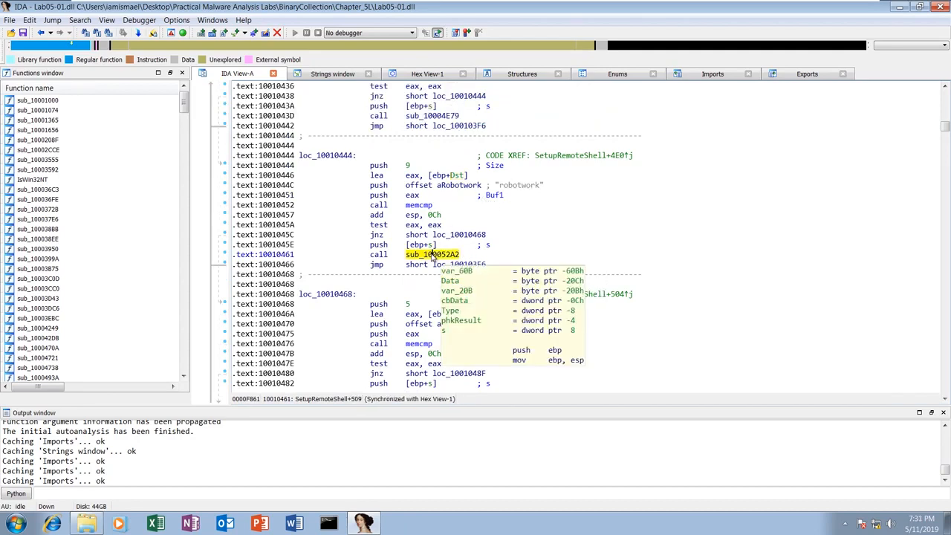
left_click(429, 245)
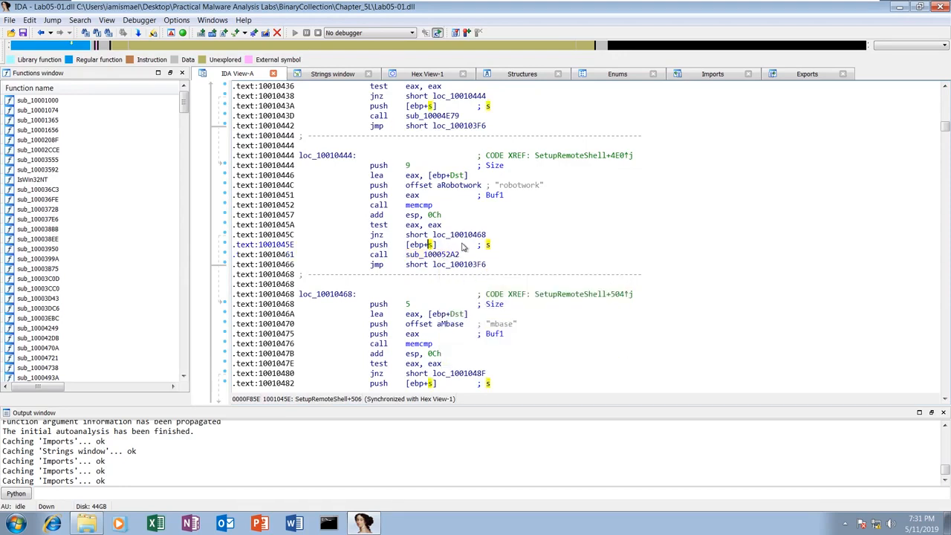
double_click(427, 255)
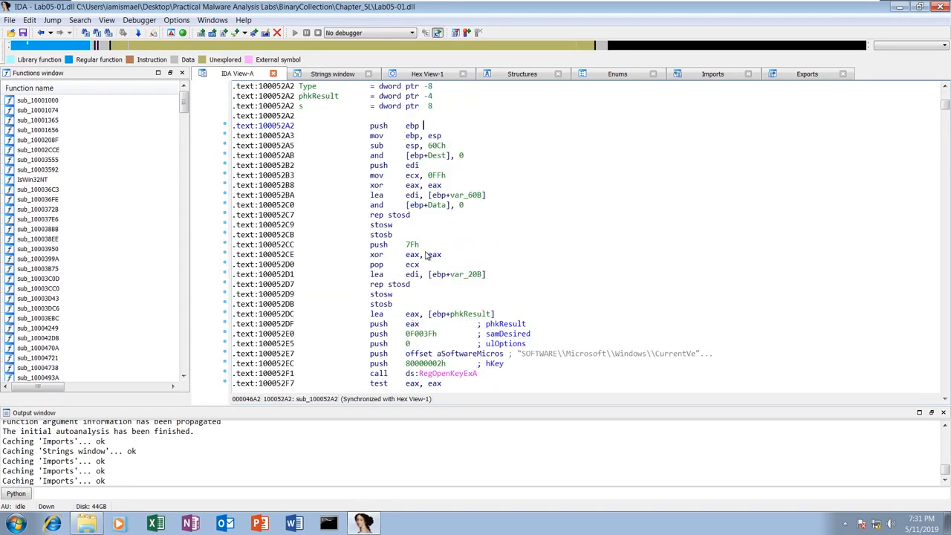
Examine the registry calls in sub_100052A2, from the SOFTWARE key opening through the "WorkTime" query to the Robot_WorkTime formatting.
left_click(558, 352)
scroll(542, 350, "down", 2)
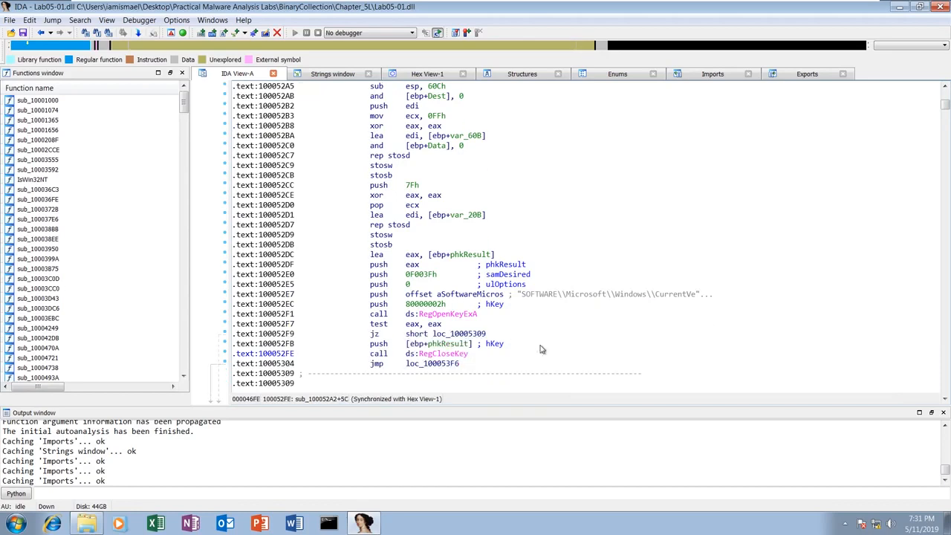
scroll(542, 349, "down", 6)
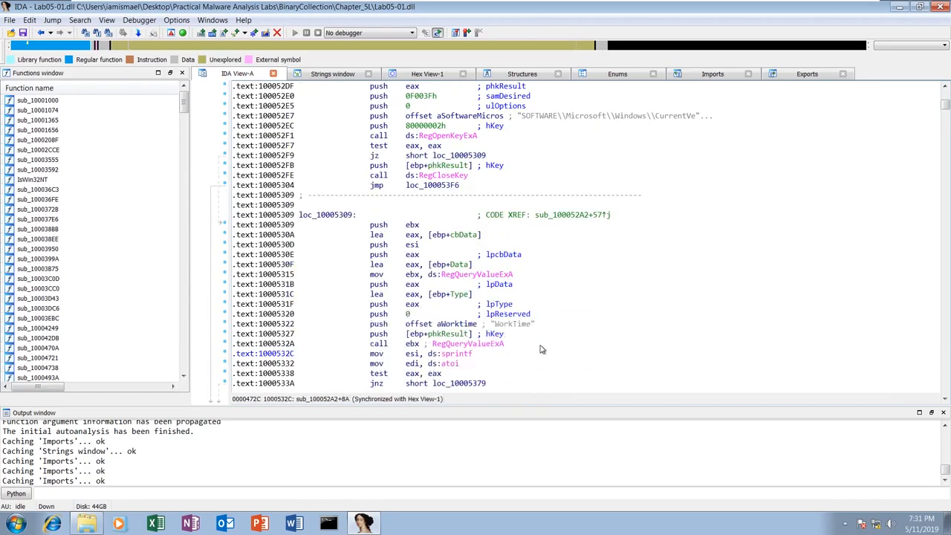
left_click(515, 335)
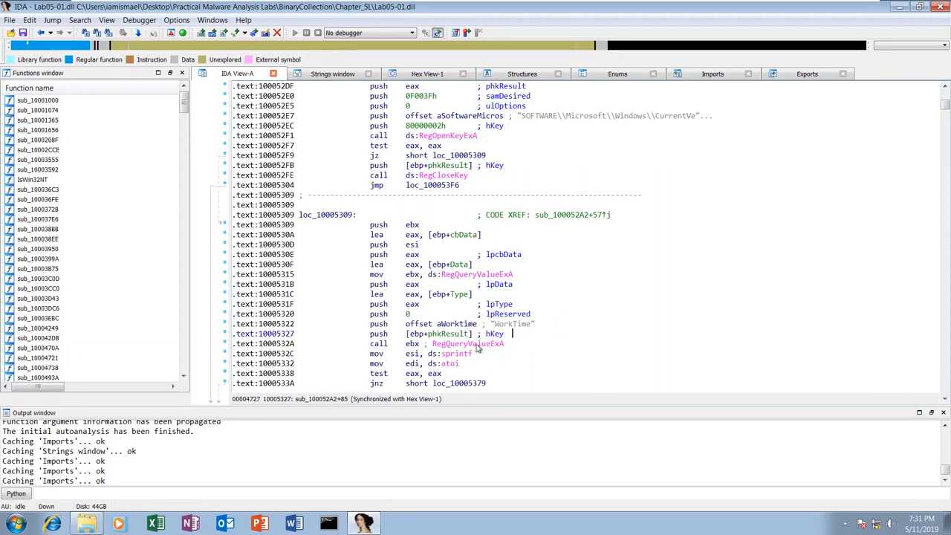
left_click(478, 348)
scroll(595, 334, "down", 5)
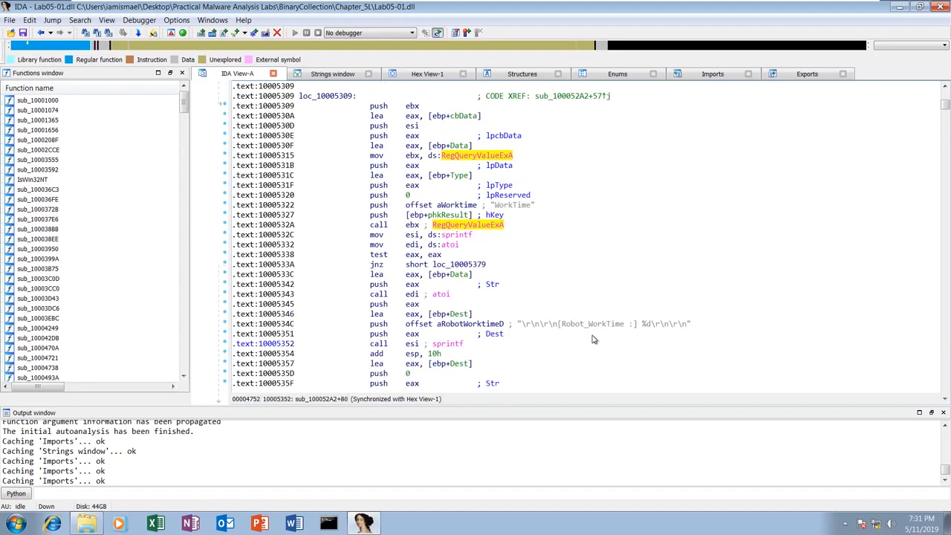
scroll(534, 349, "down", 3)
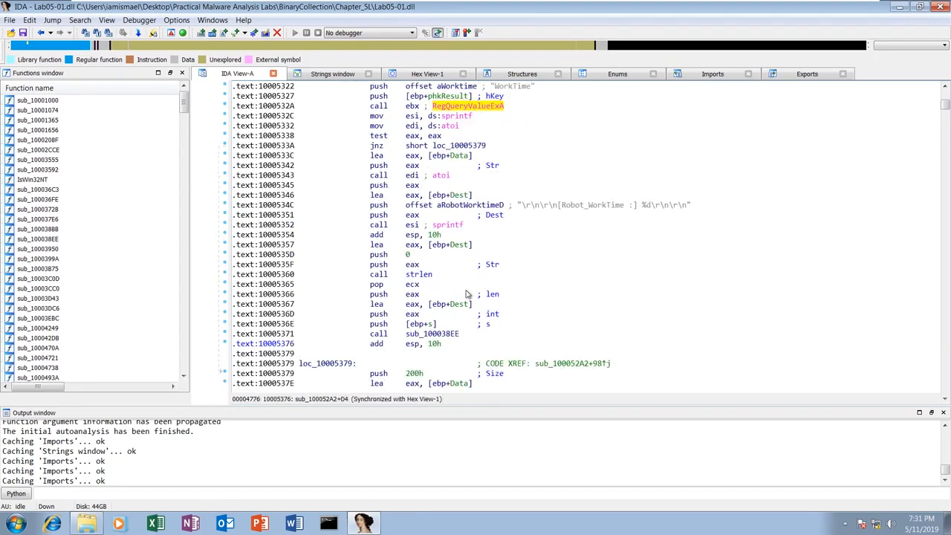
Open sub_100038EE from the call following the Robot_WorkTime string, read it through its send call, and return to sub_100052A2.
double_click(438, 335)
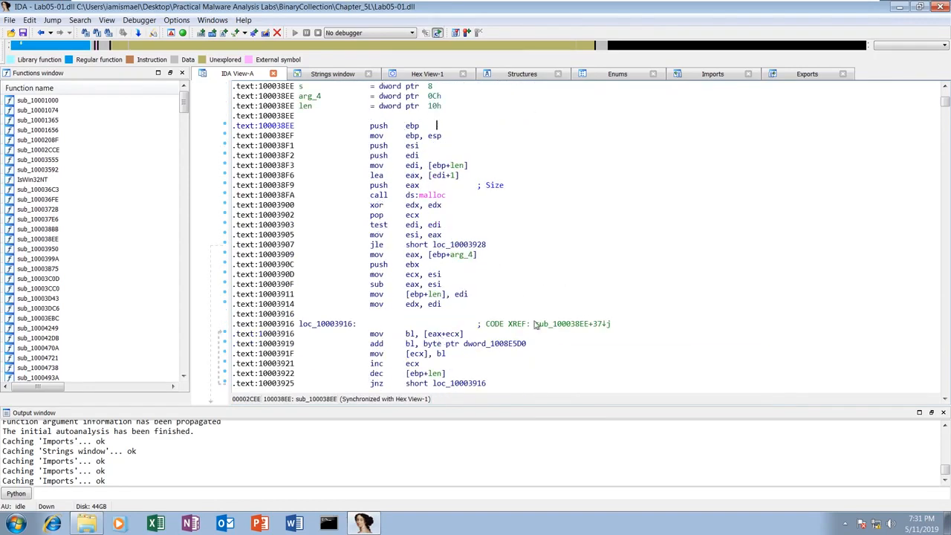
left_click(535, 324)
scroll(535, 305, "down", 11)
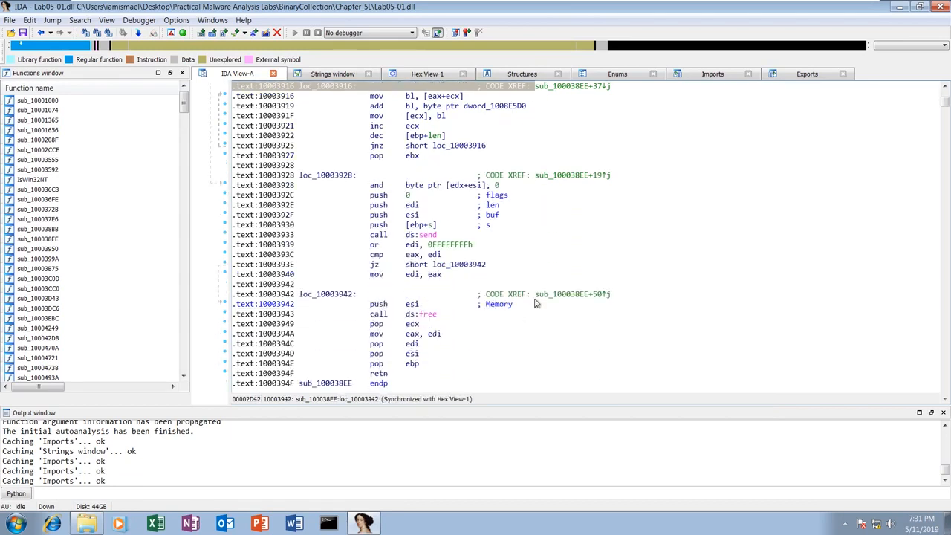
scroll(537, 303, "down", 1)
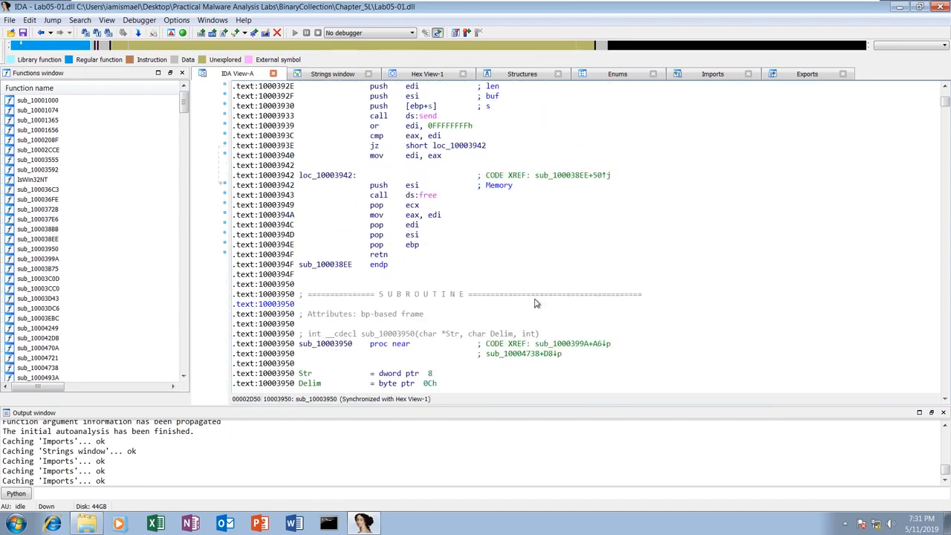
key("Escape")
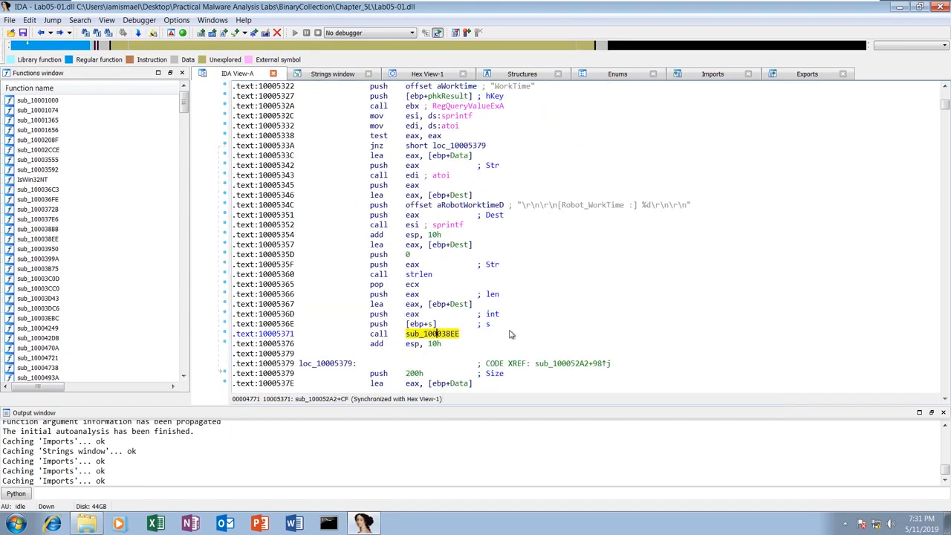
Examine the "WorkTimes" registry query and Robot_WorkTimes formatting in the loc_10005379 block of sub_100052A2.
scroll(510, 333, "down", 2)
scroll(509, 333, "down", 2)
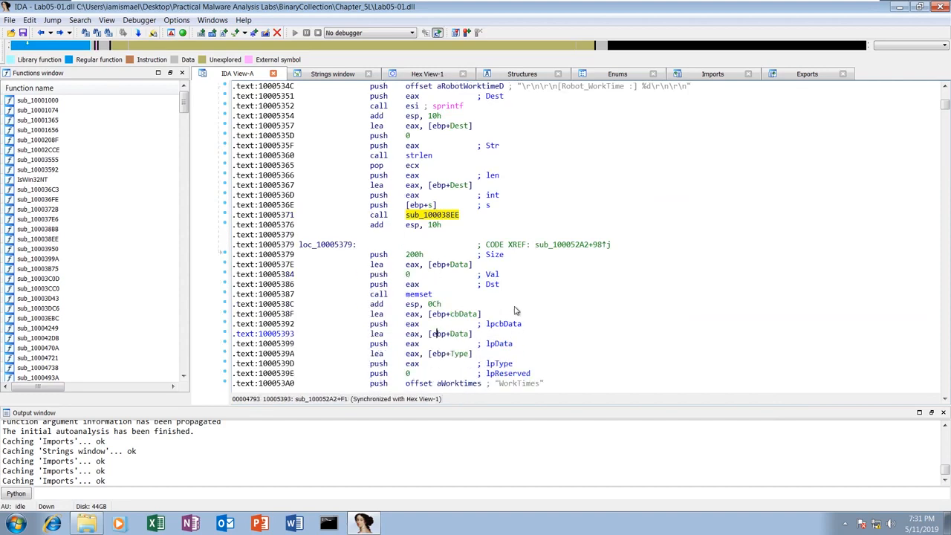
scroll(533, 313, "down", 3)
scroll(500, 325, "down", 2)
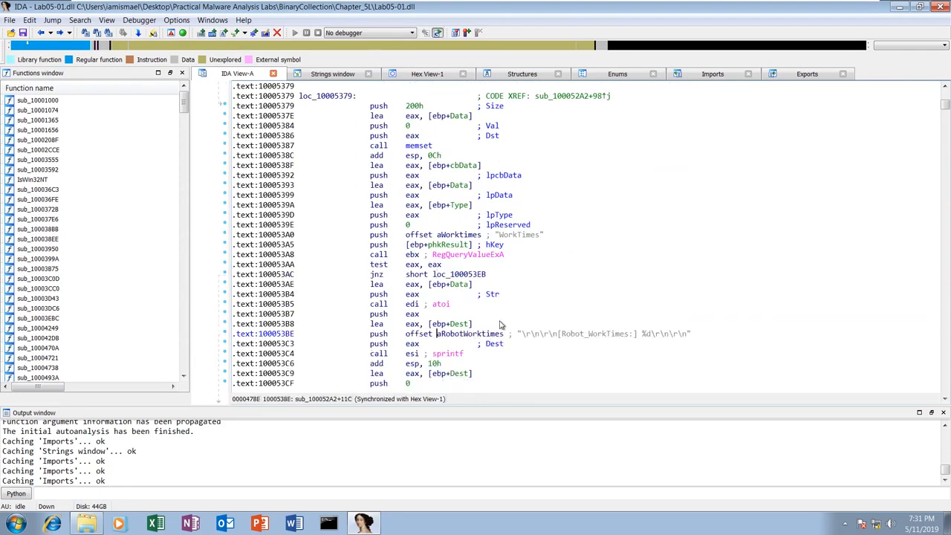
scroll(500, 324, "down", 5)
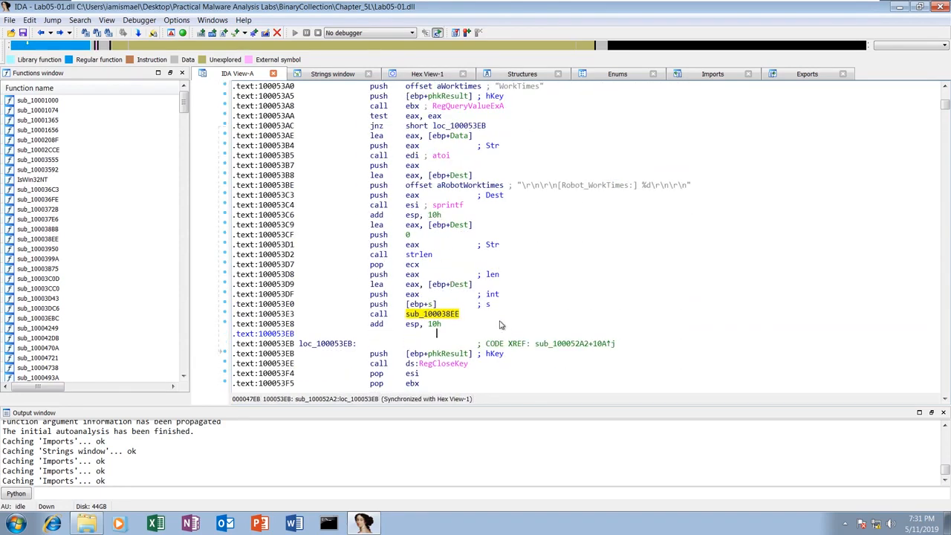
Follow the second sub_100038EE call to review its send code, then go back and read sub_100052A2 to its end.
double_click(441, 317)
scroll(537, 301, "down", 6)
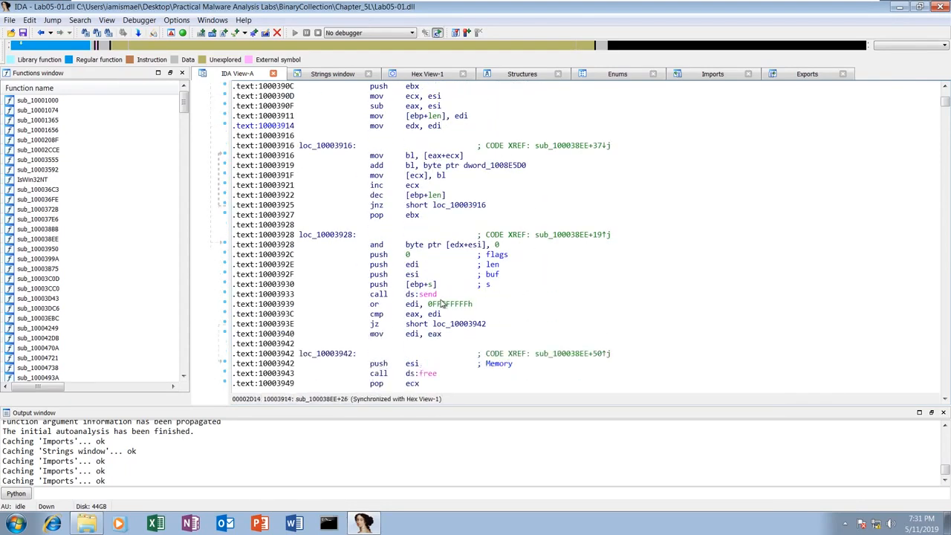
scroll(446, 304, "down", 3)
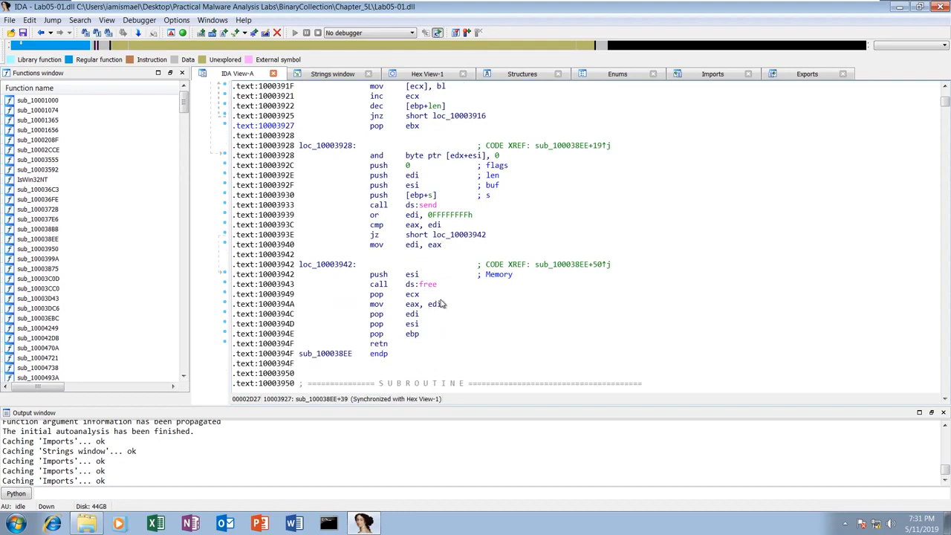
key("Escape")
scroll(442, 304, "down", 3)
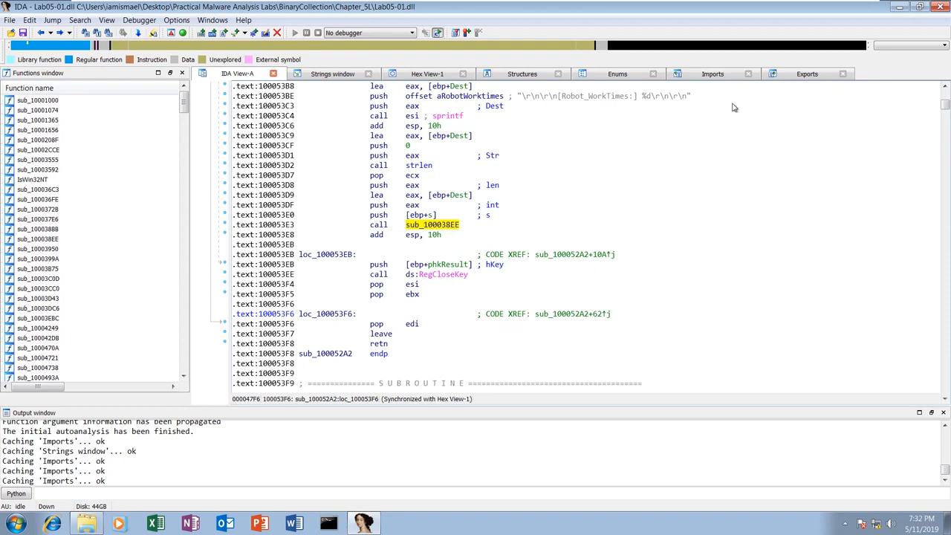
Open the PSLIST function from the exports list, and check the dword_1008E5BC variable it sets before returning to PSLIST.
left_click(799, 76)
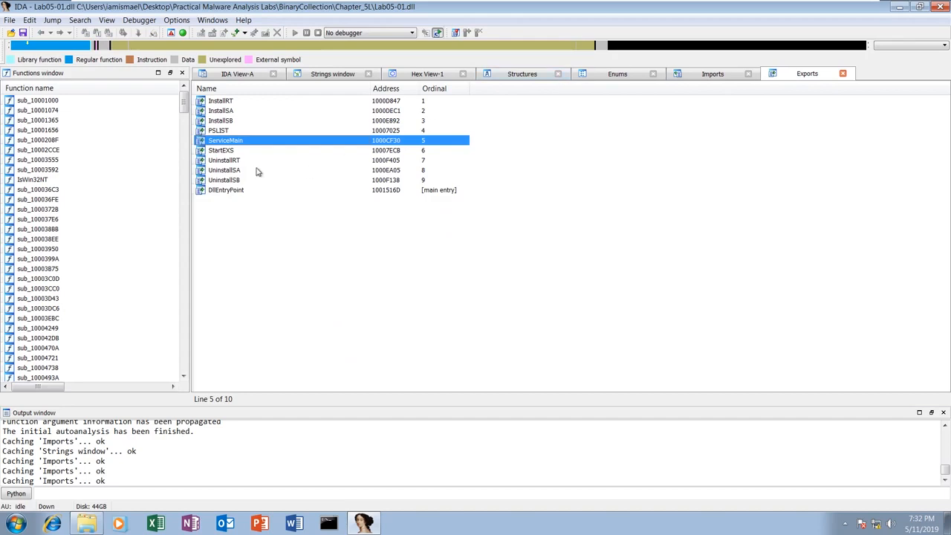
double_click(214, 133)
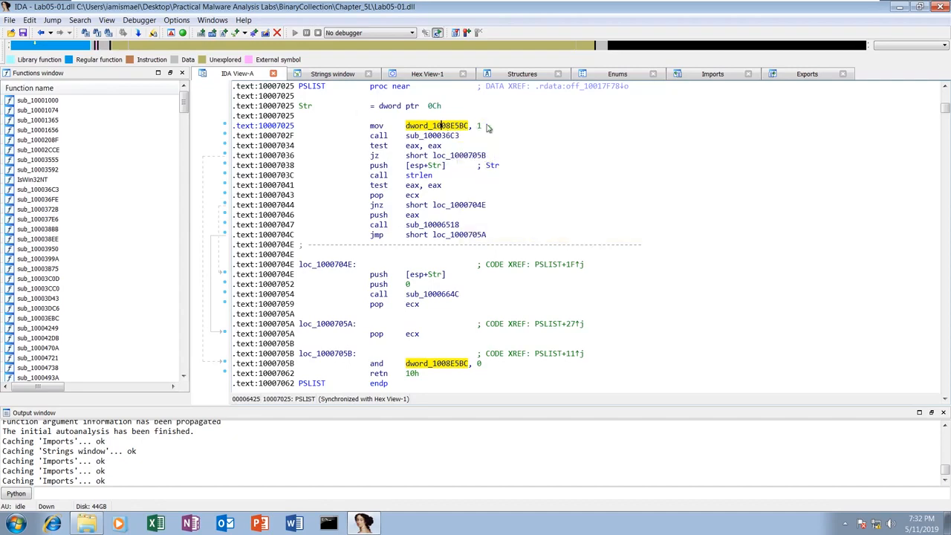
double_click(446, 127)
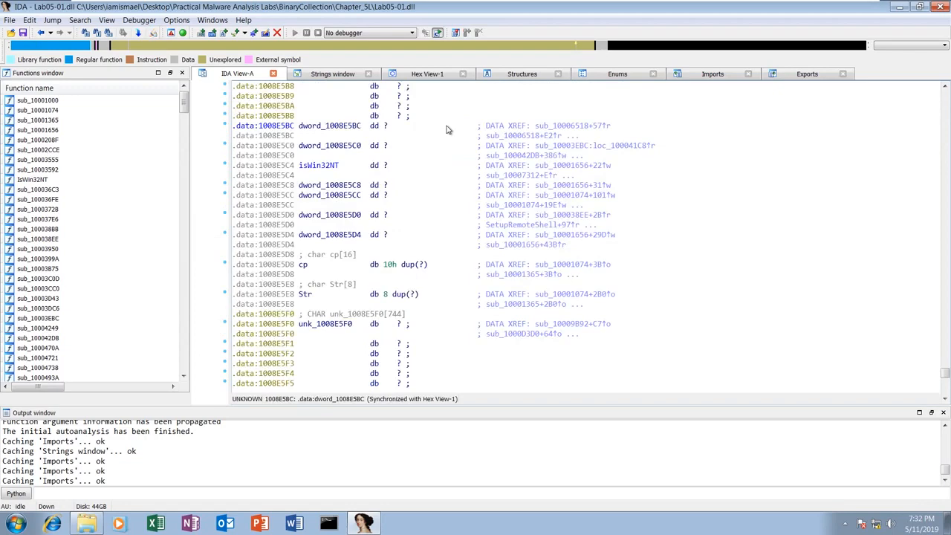
key("Escape")
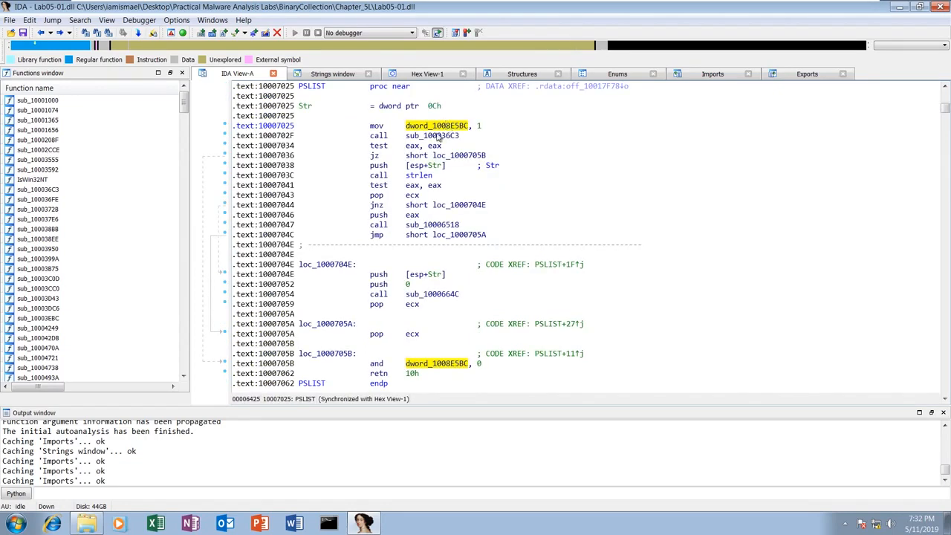
Examine the GetVersionExA platform and major version comparisons and their jumps in sub_100036C3, then return to PSLIST.
double_click(438, 136)
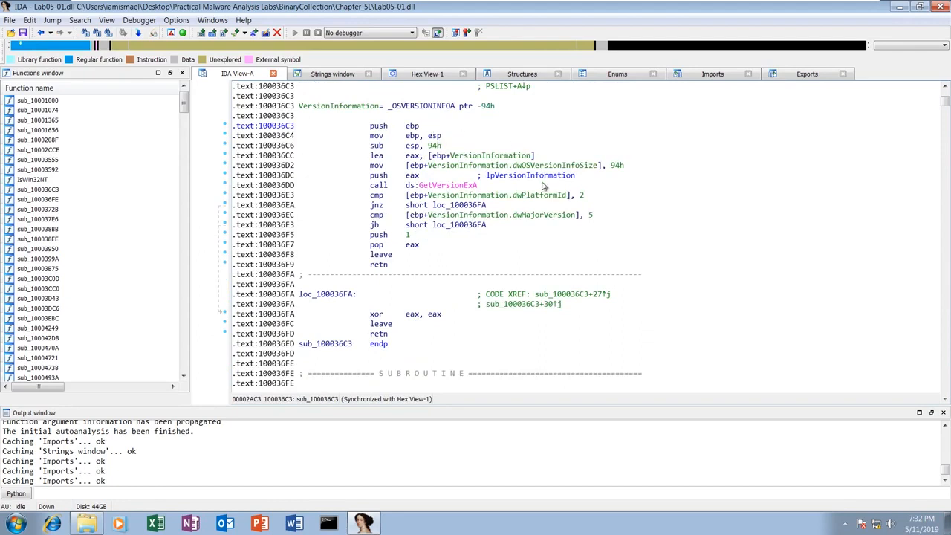
left_click(565, 216)
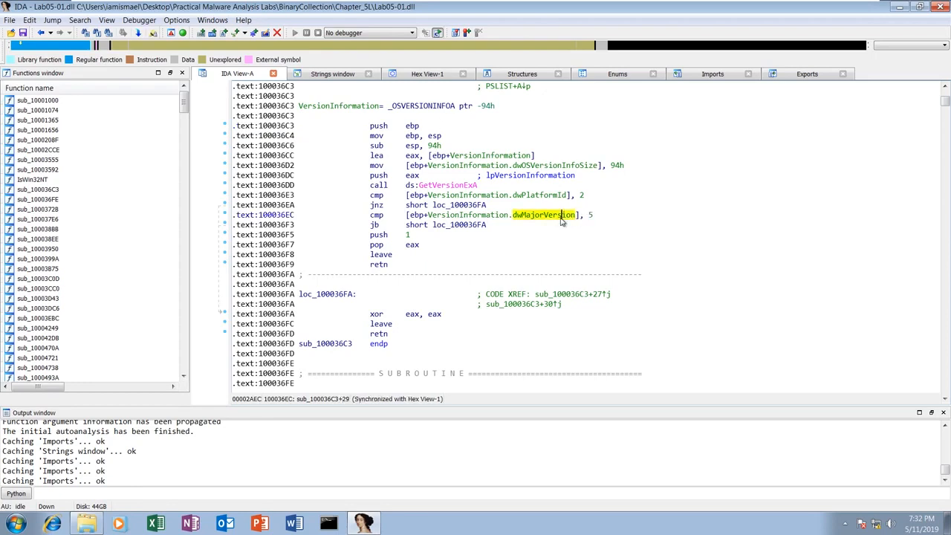
mouse_move(570, 220)
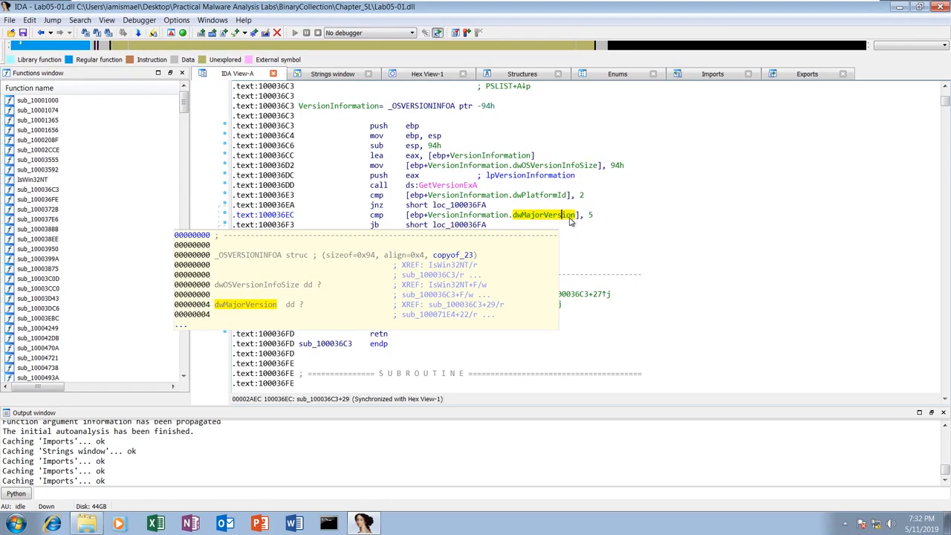
left_click(592, 216)
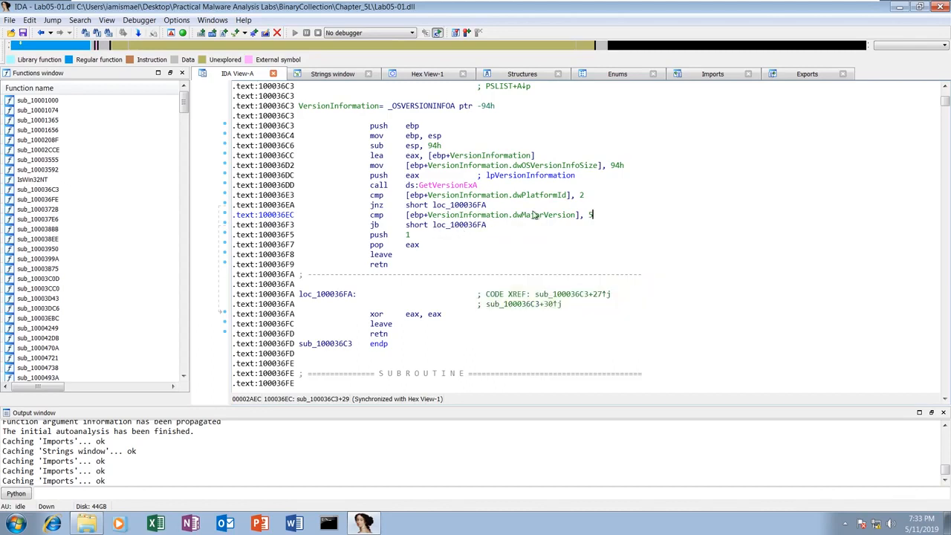
left_click(412, 245)
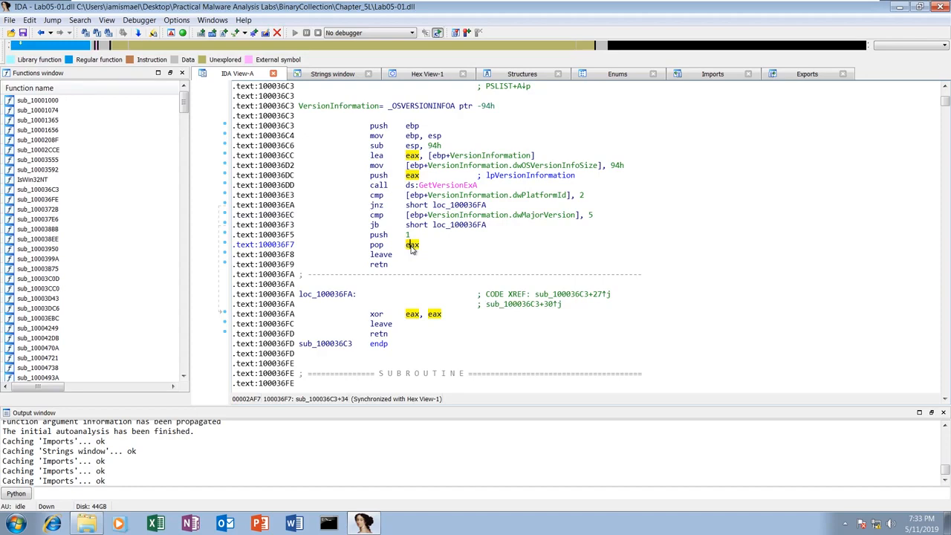
left_click(552, 217)
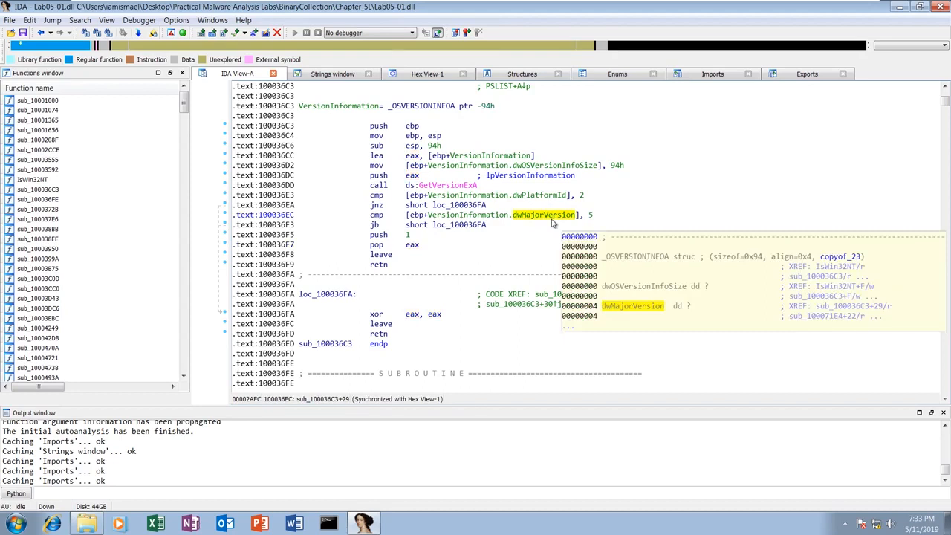
left_click(450, 225)
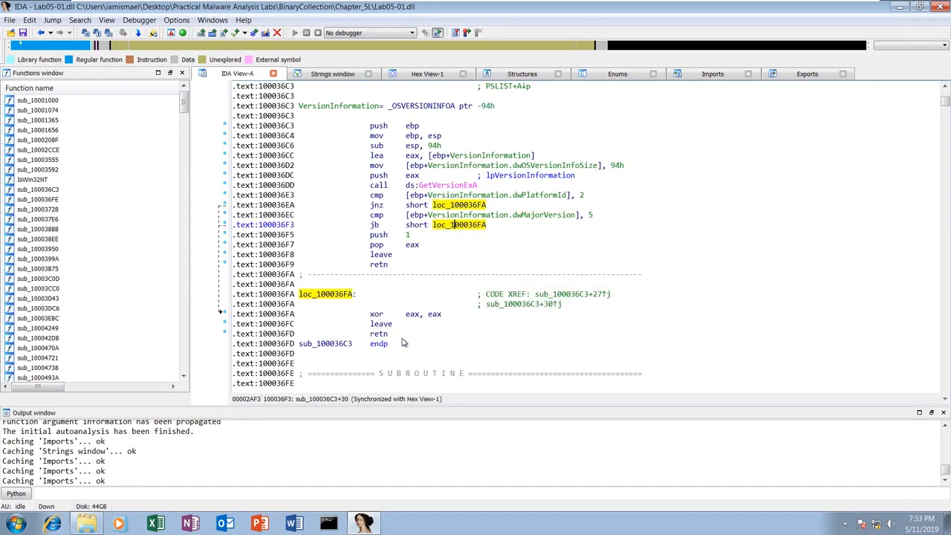
key("Escape")
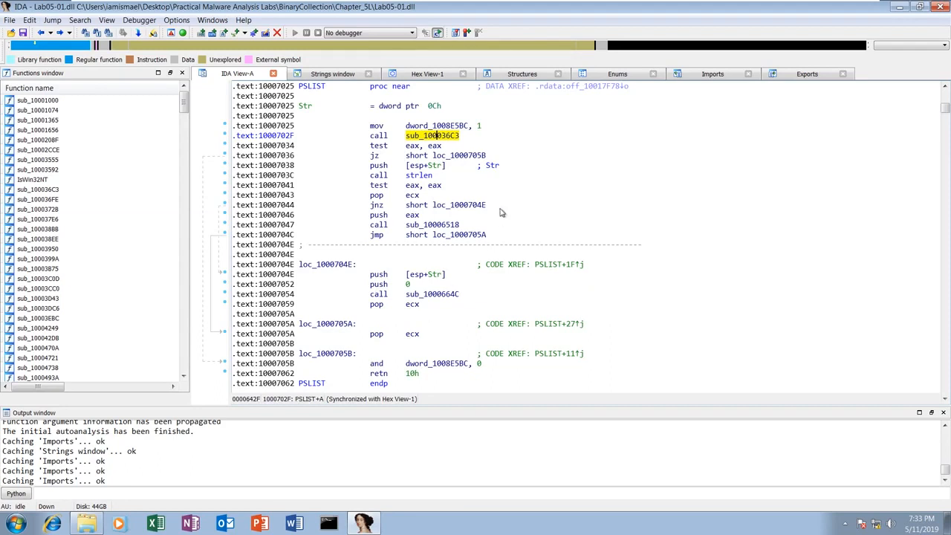
Examine the jz branch to loc_1000705B and the strlen call in PSLIST.
left_click(440, 156)
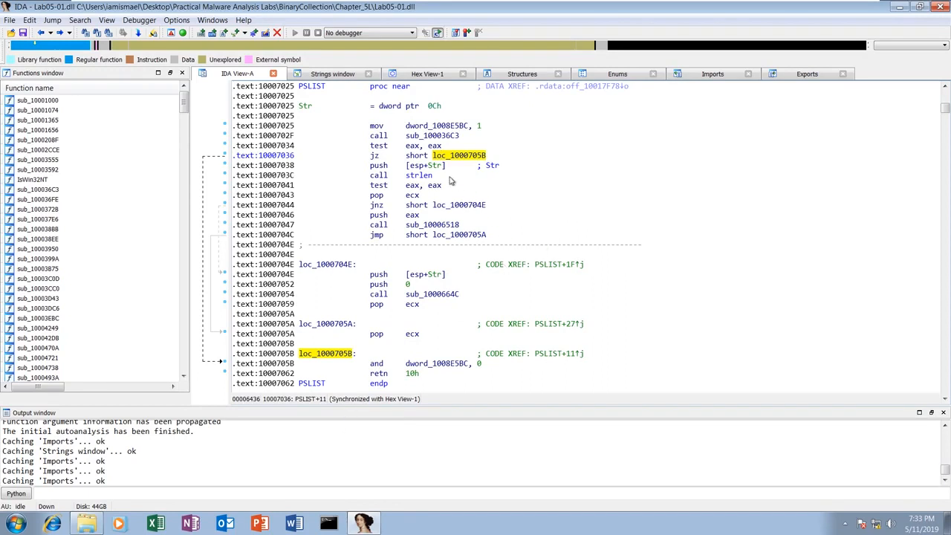
left_click(422, 175)
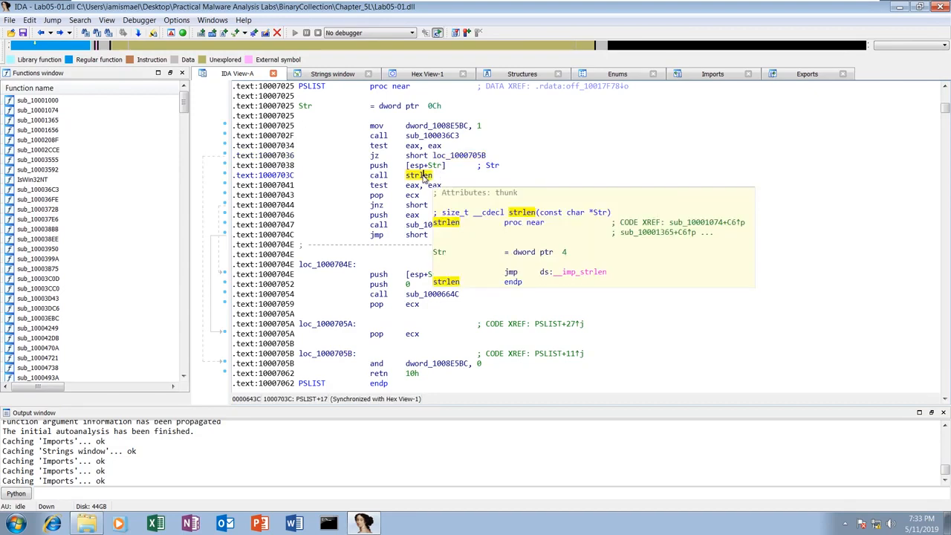
Examine the string-length check in PSLIST, from the pushed Str argument through the strlen call and result test.
left_click(435, 165)
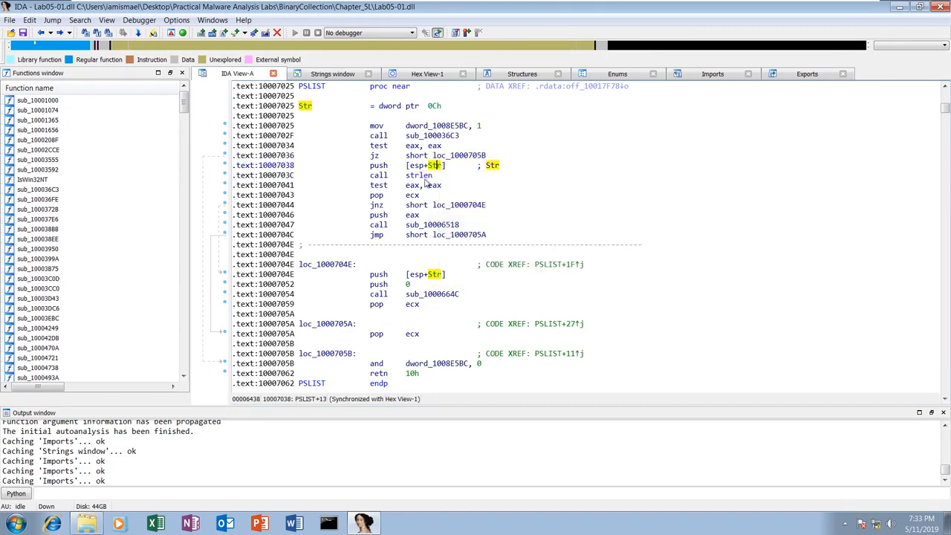
left_click(432, 187)
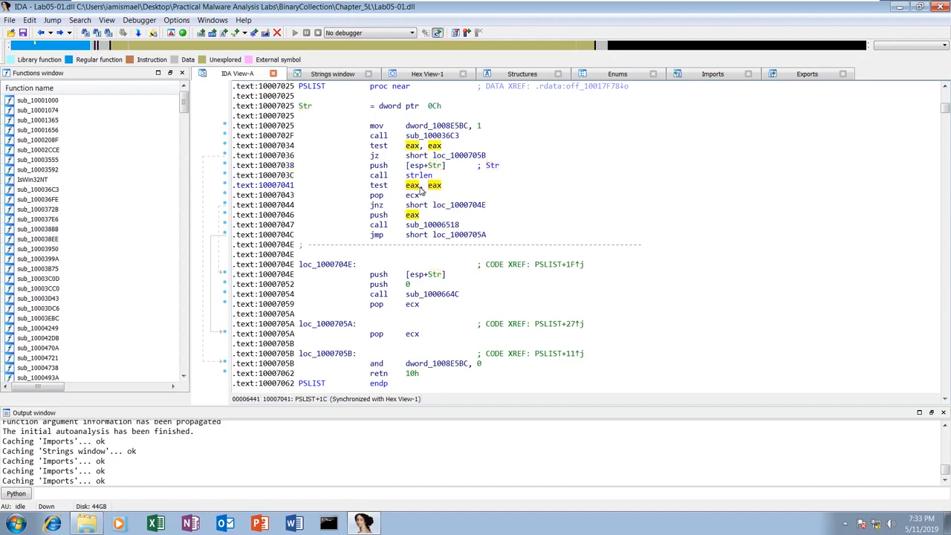
left_click(413, 196)
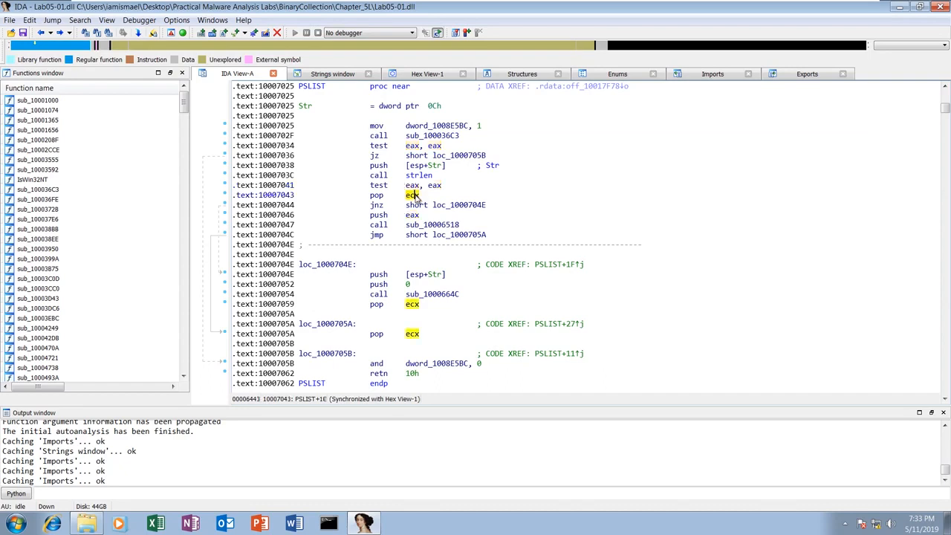
left_click(413, 176)
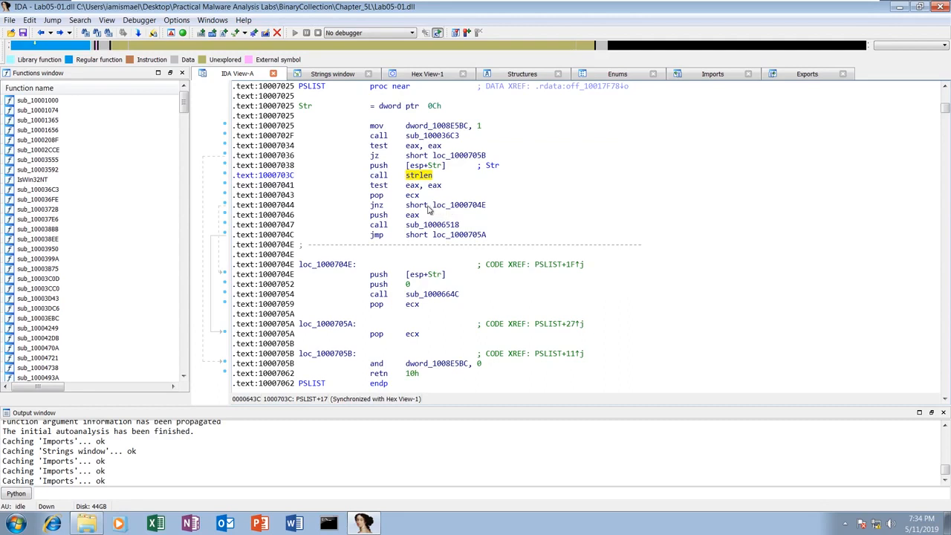
Rename the jnz target loc_1000704E in PSLIST to not_empty_str.
left_click(453, 207)
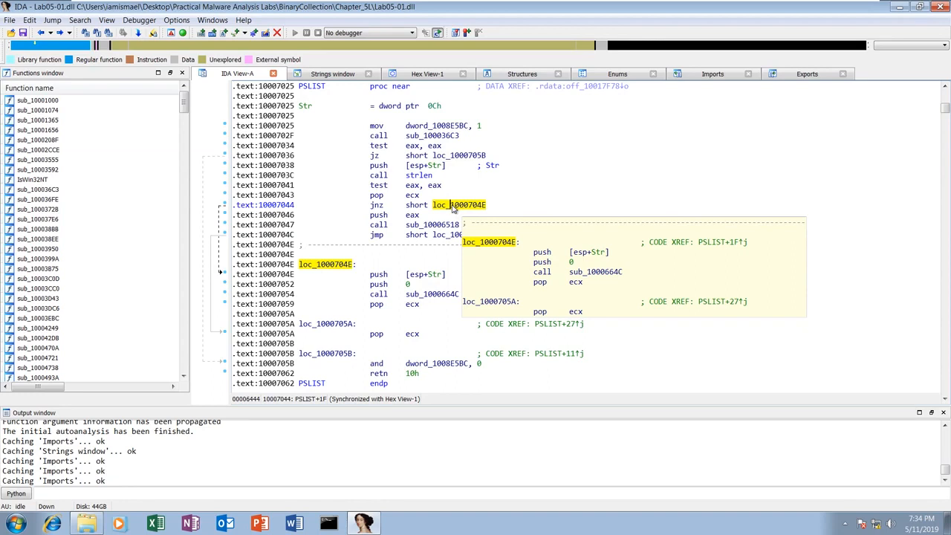
key("n")
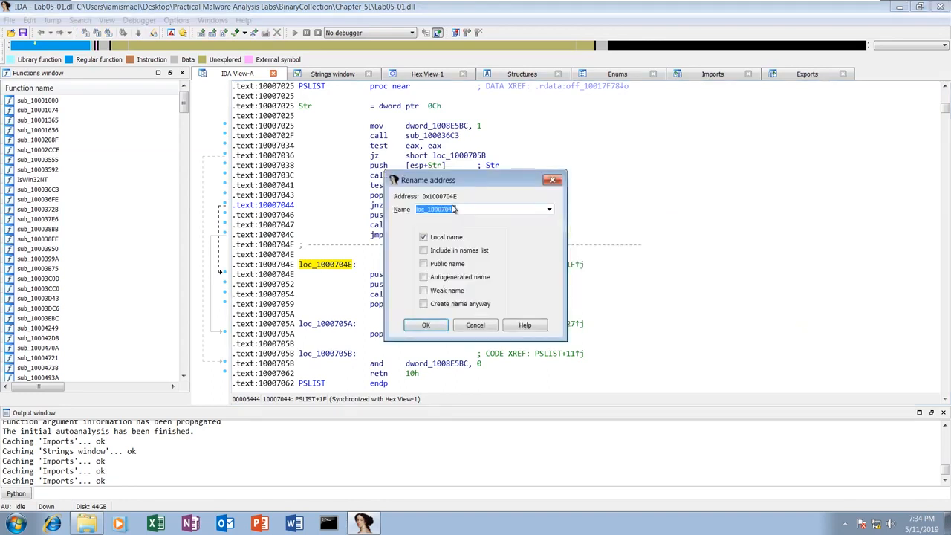
type("not_empty_str")
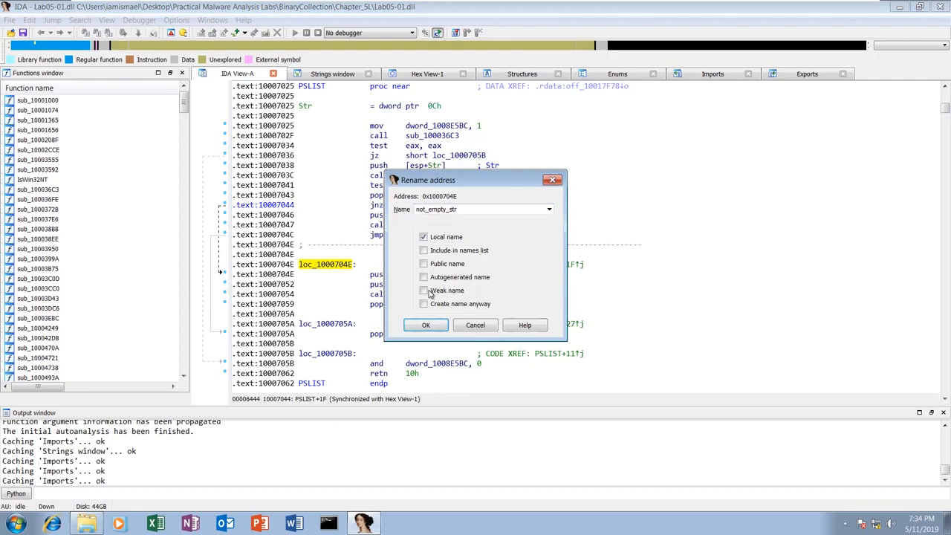
left_click(426, 325)
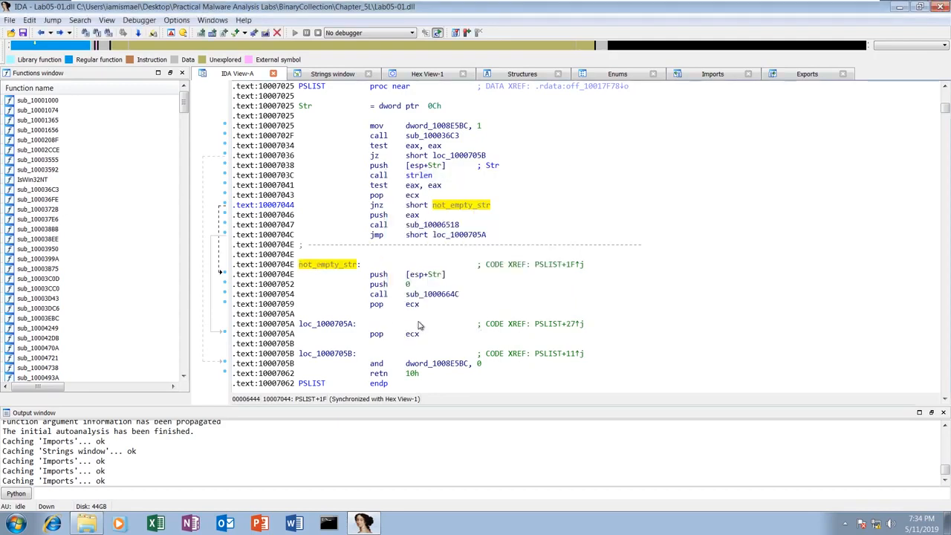
Follow the call to sub_10006518 and examine its CreateToolhelp32Snapshot call and the ProcessID/ProcessName header string.
left_click(407, 216)
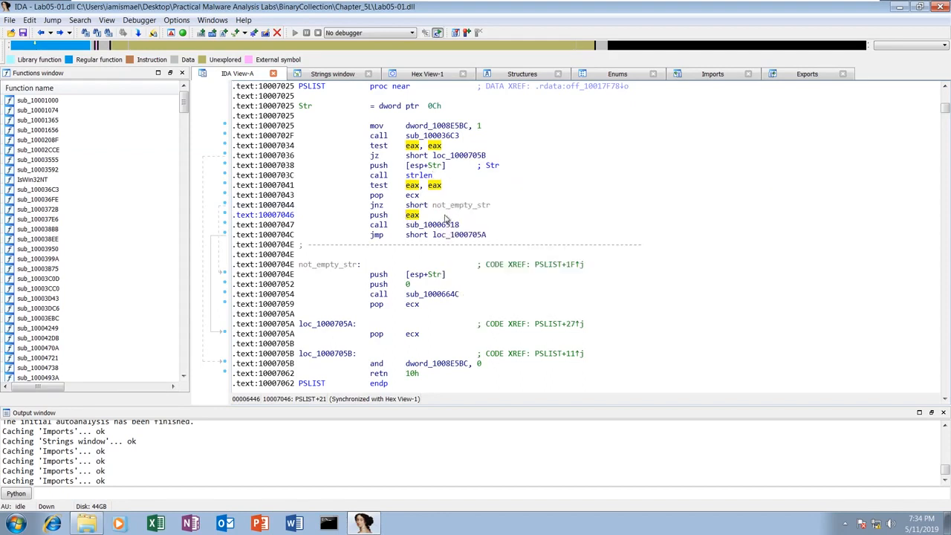
double_click(435, 226)
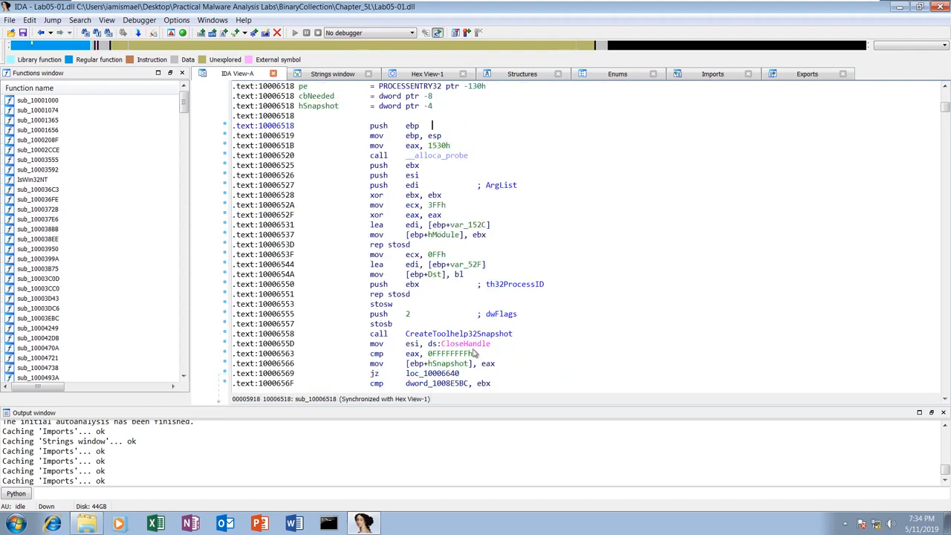
mouse_move(476, 339)
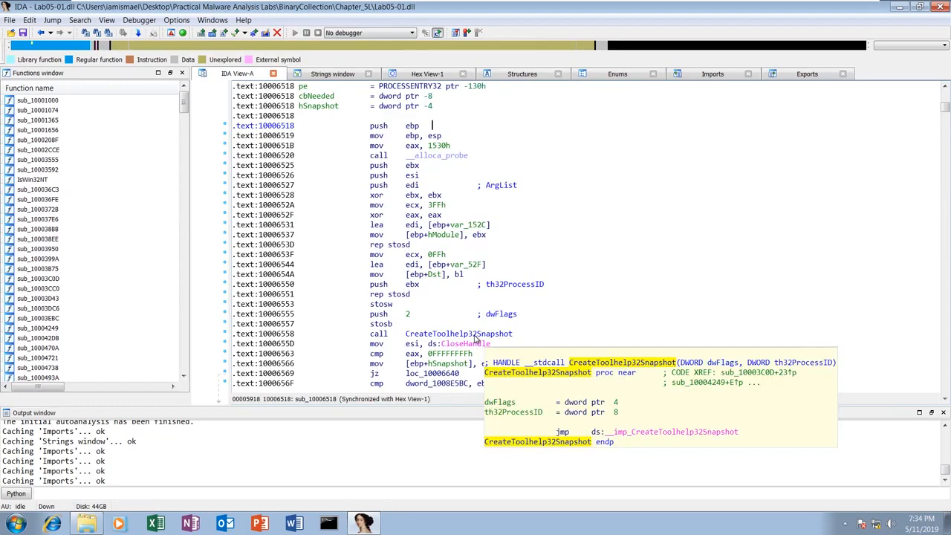
scroll(476, 339, "down", 2)
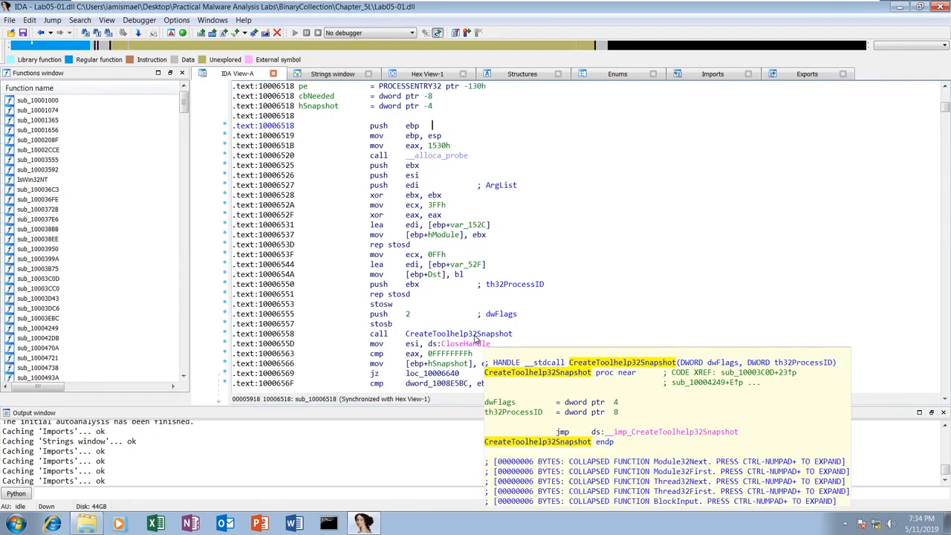
scroll(563, 325, "down", 5)
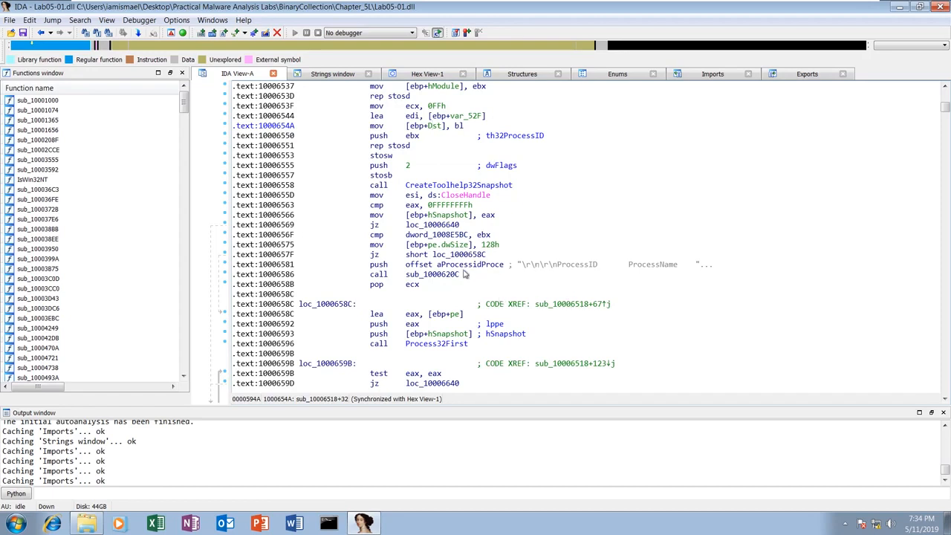
mouse_move(578, 269)
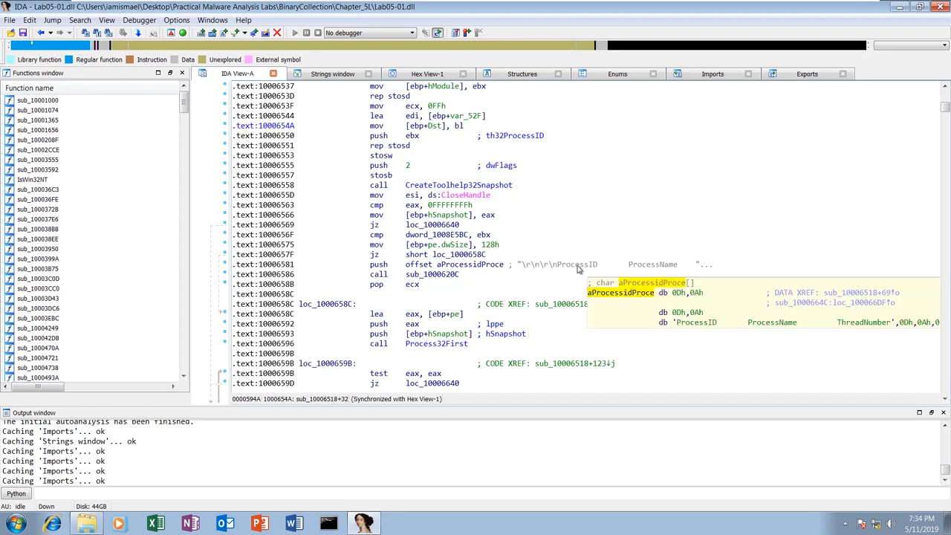
Inspect the code of sub_1000620C, called after the header string is pushed, and return to sub_10006518.
double_click(428, 277)
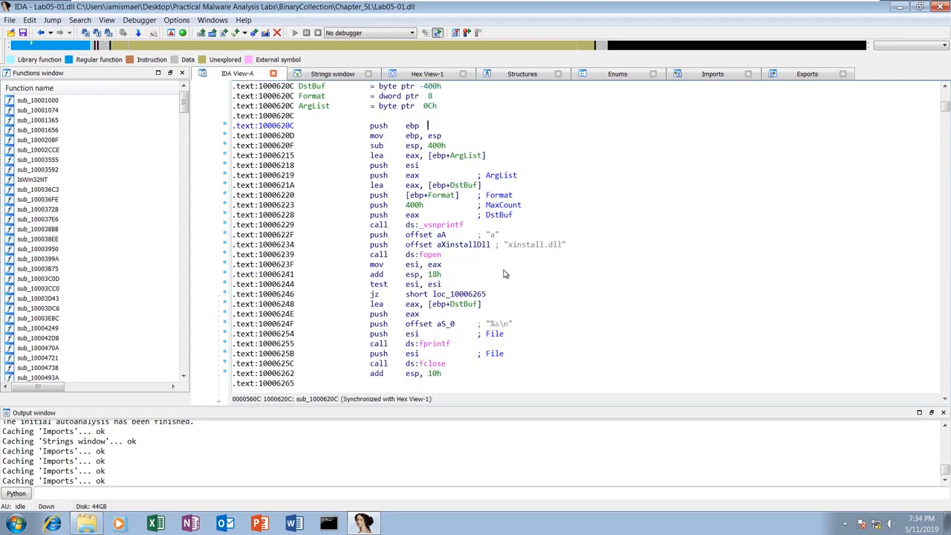
scroll(541, 261, "down", 3)
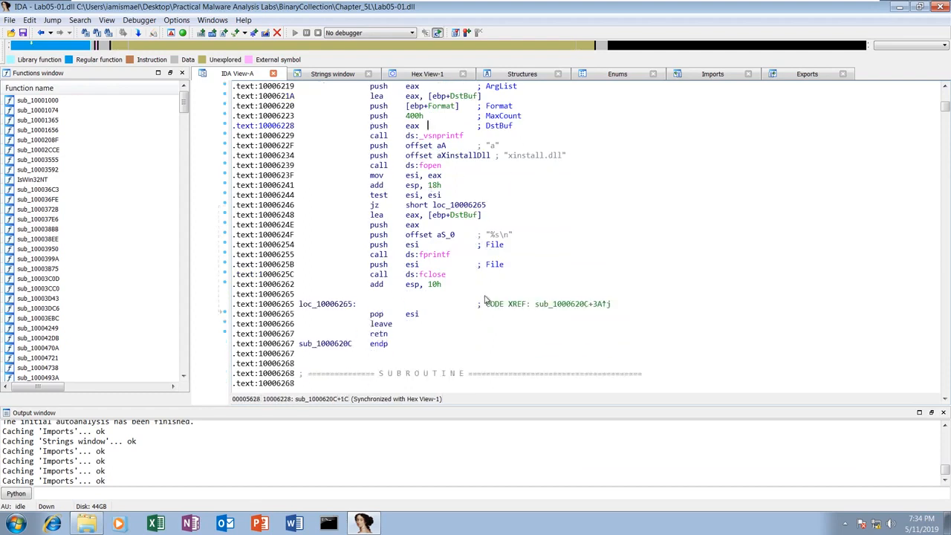
mouse_move(437, 279)
key("Escape")
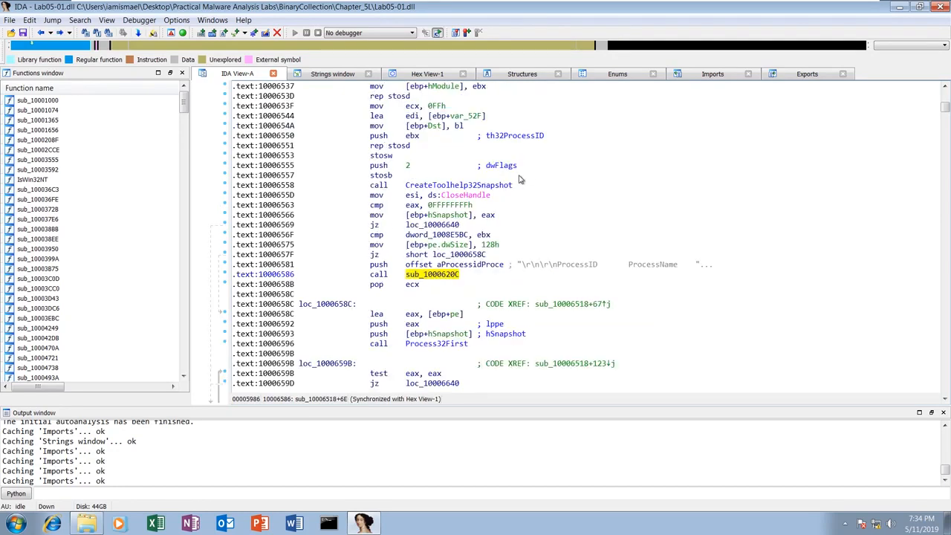
Examine the process enumeration code in sub_10006518 from Process32First through OpenProcess, EnumProcessModules and GetModuleFileNameExA.
scroll(522, 297, "down", 2)
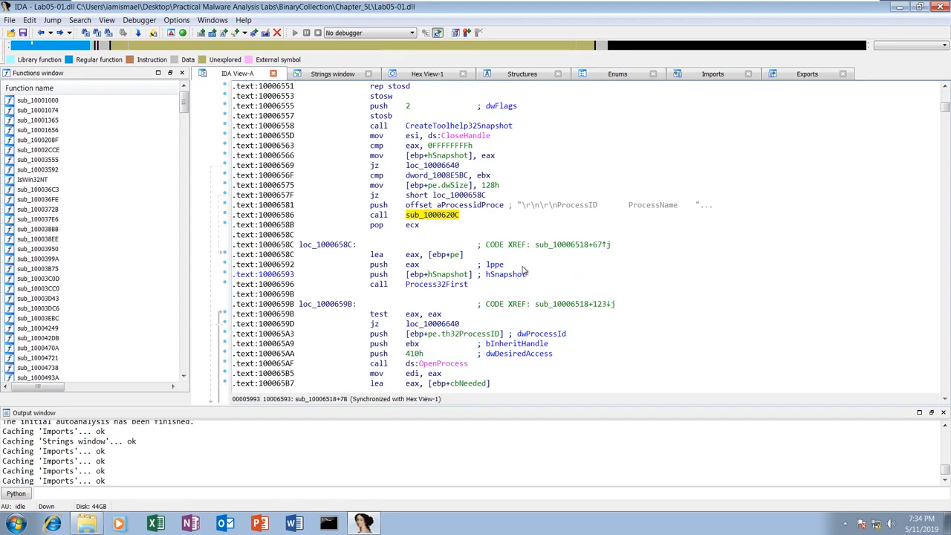
left_click(444, 286)
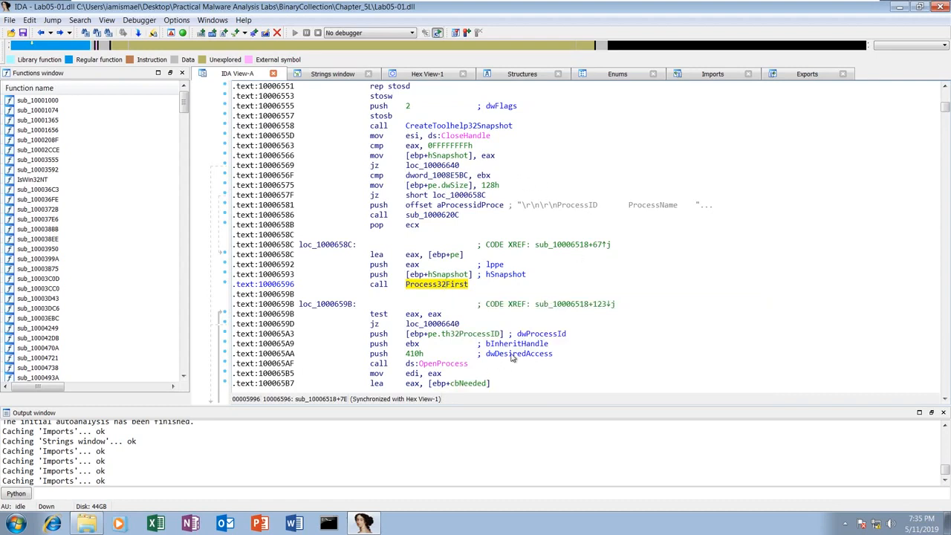
scroll(512, 358, "down", 3)
mouse_move(444, 278)
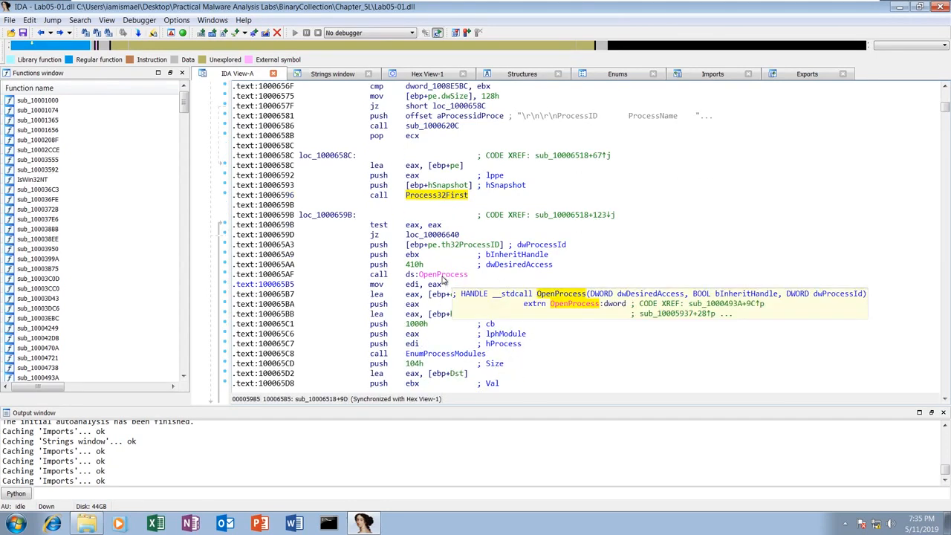
scroll(446, 280, "down", 5)
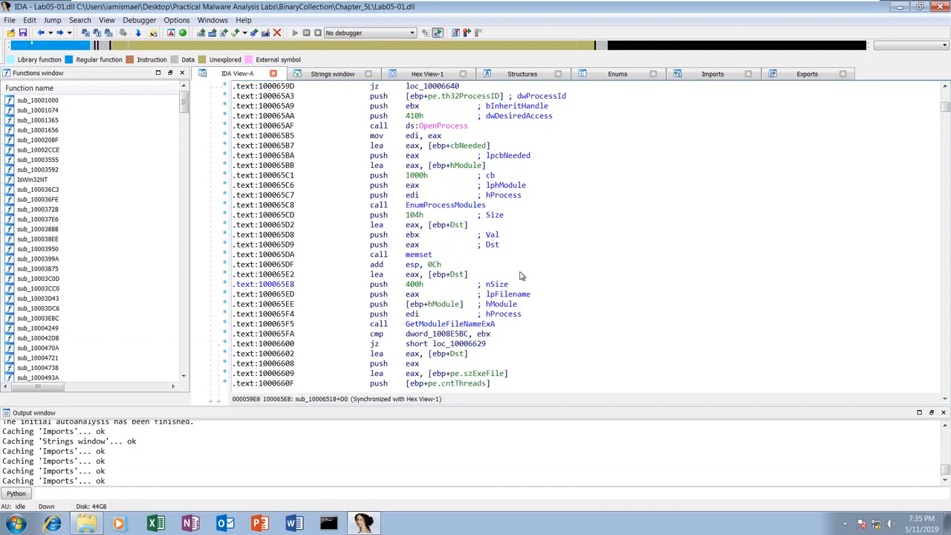
scroll(484, 229, "down", 1)
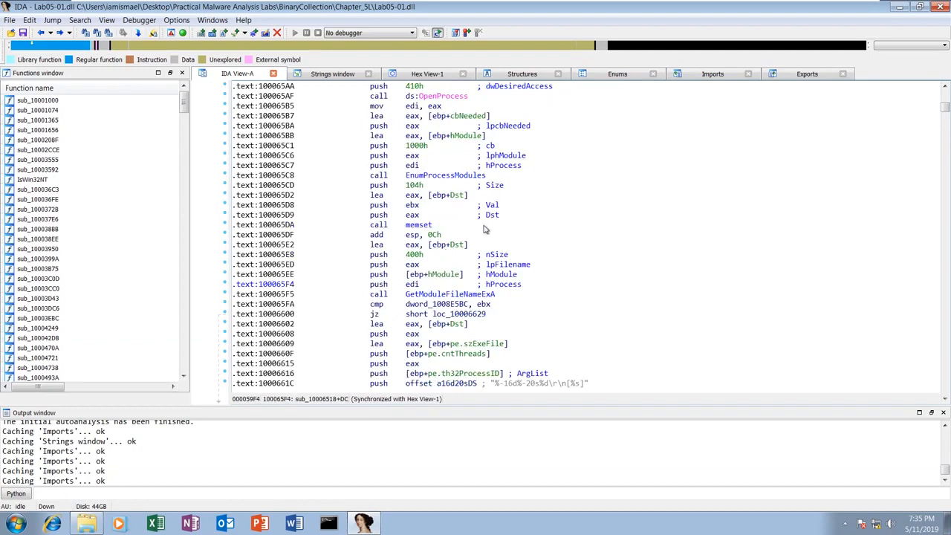
scroll(657, 299, "down", 4)
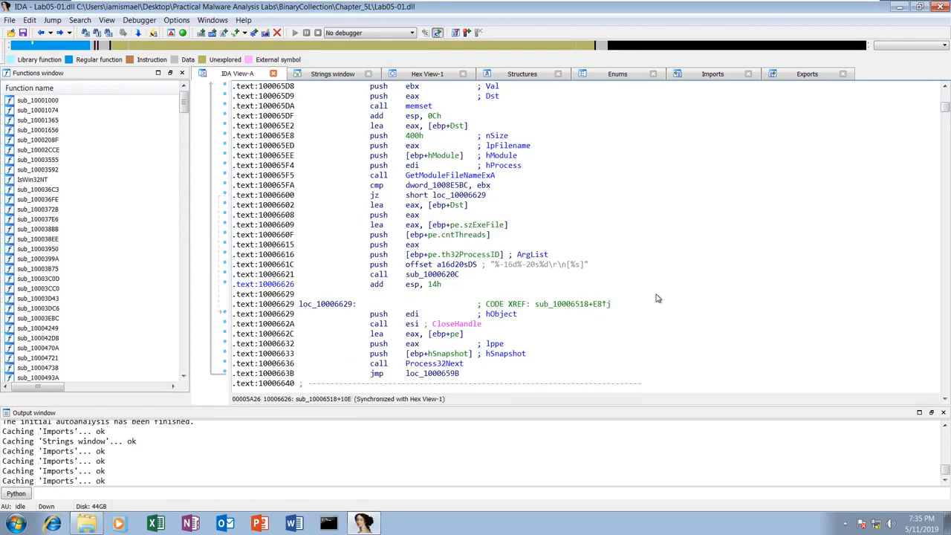
Check the sub_1000620C call inside the enumeration loop, return, and examine Process32Next and the jump to loc_1000659B.
double_click(435, 275)
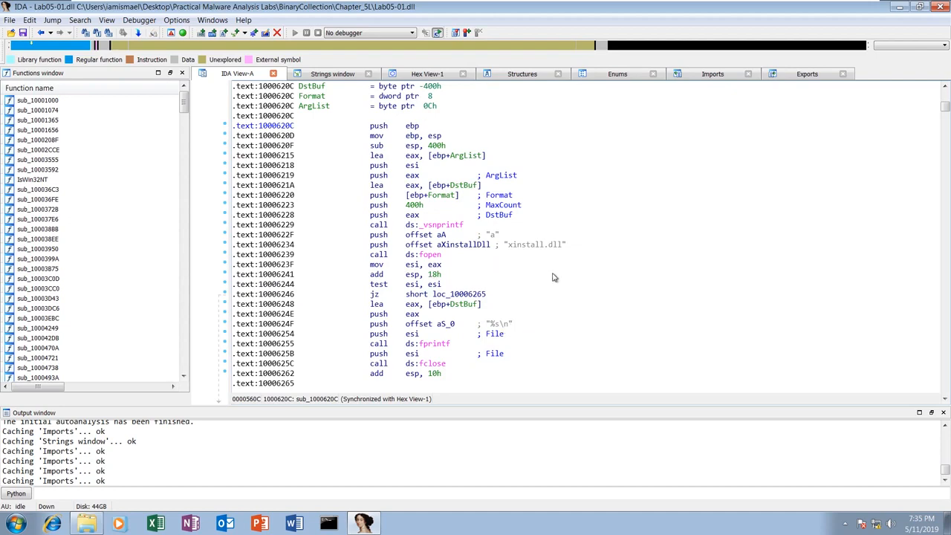
key("Escape")
scroll(507, 306, "down", 3)
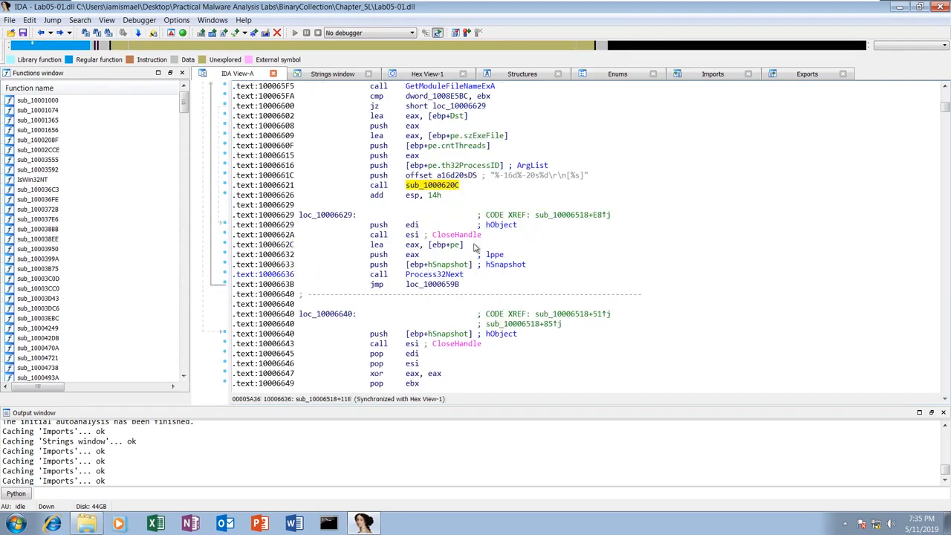
scroll(455, 327, "down", 3)
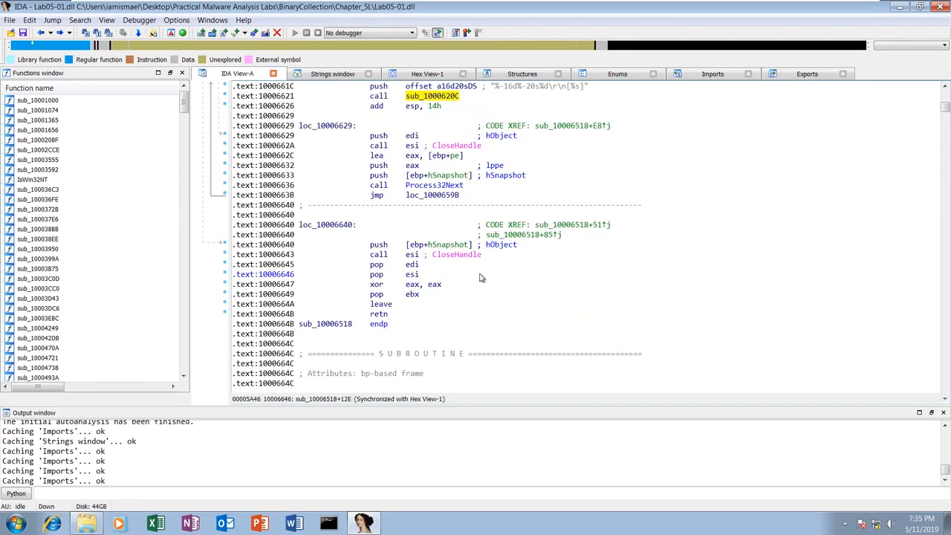
mouse_move(445, 197)
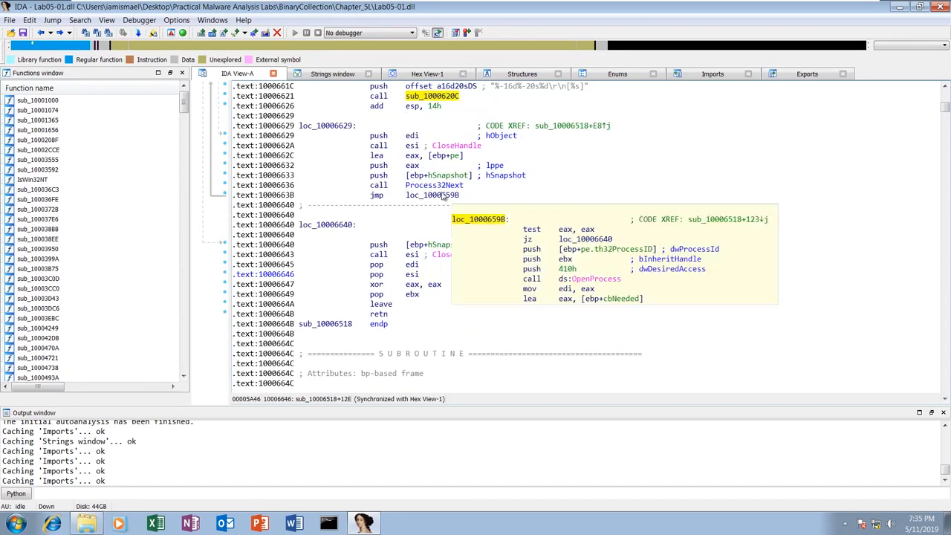
scroll(550, 214, "up", 5)
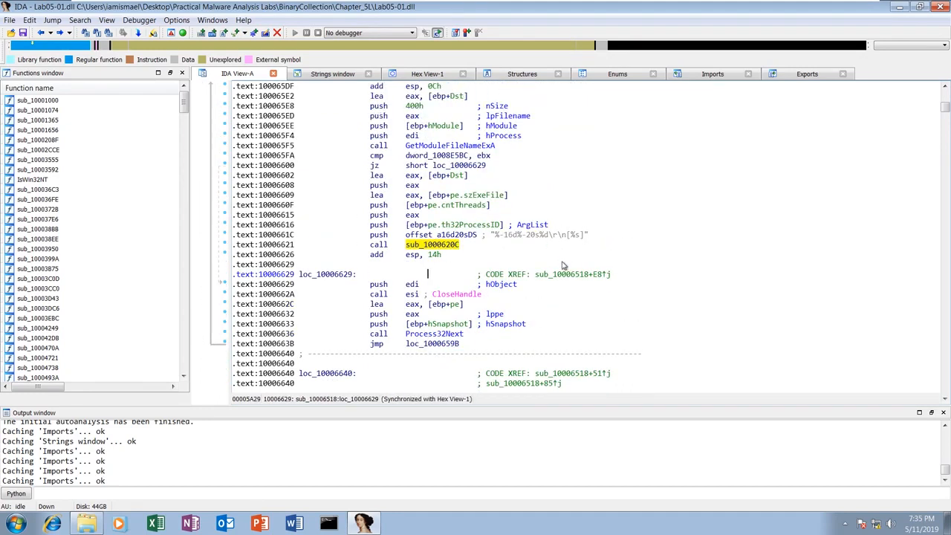
Review sub_1000620C again from its call at 10006621 through its end, and return to the enumeration loop.
left_click(435, 247)
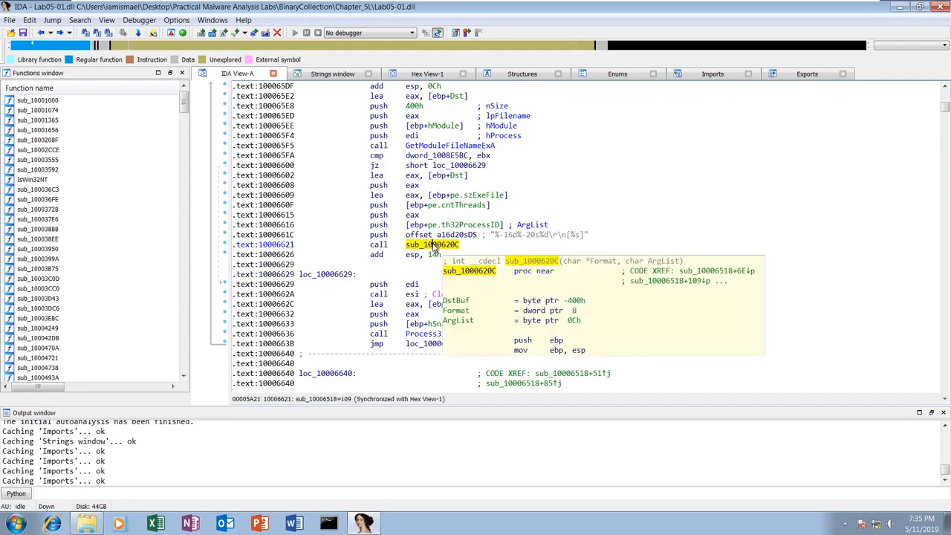
double_click(435, 248)
scroll(556, 280, "down", 4)
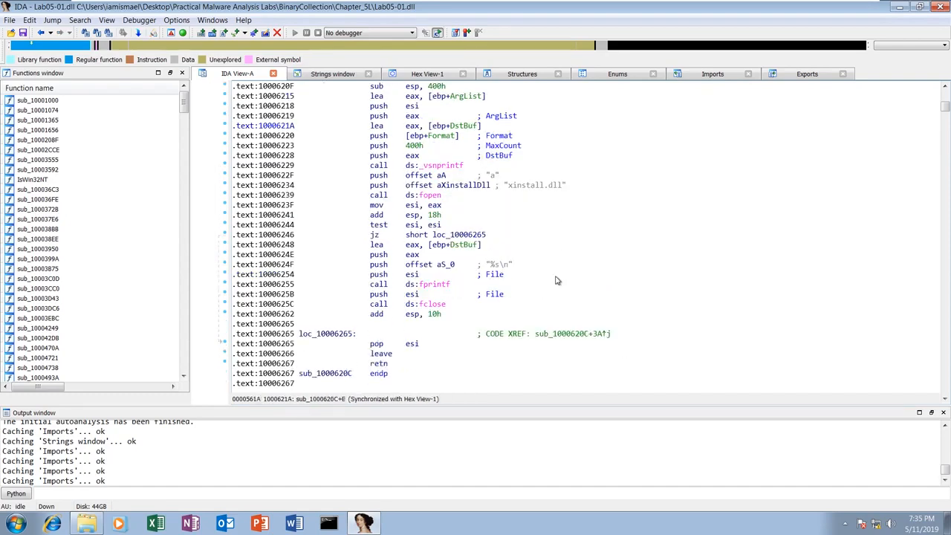
scroll(557, 280, "down", 1)
key("Escape")
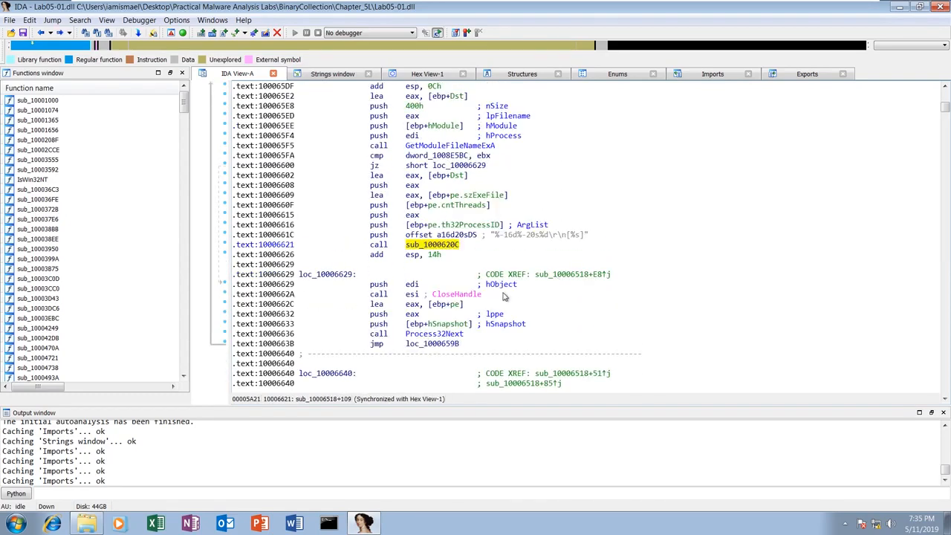
Review sub_10006518 back to its beginning, highlighting its call instructions and checking the loc_10006640 jump target.
mouse_move(455, 203)
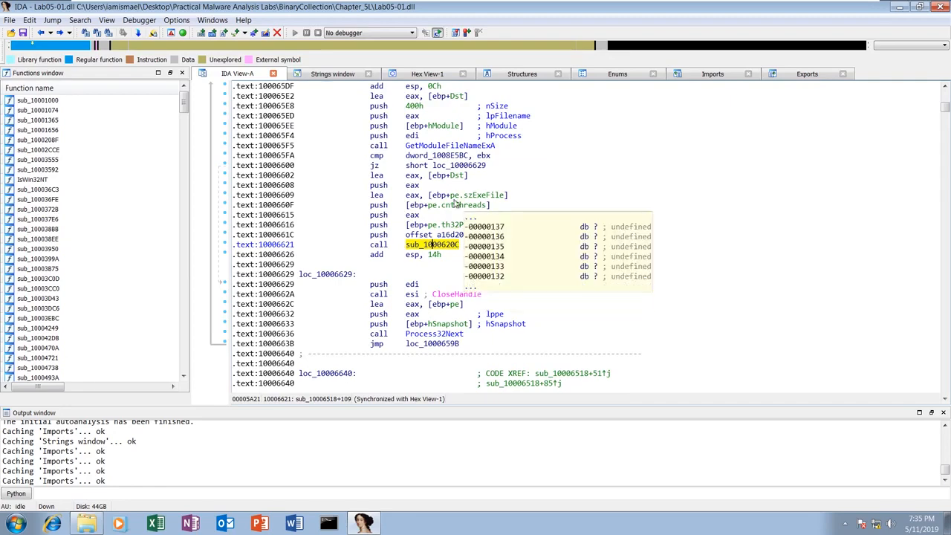
scroll(432, 245, "up", 10)
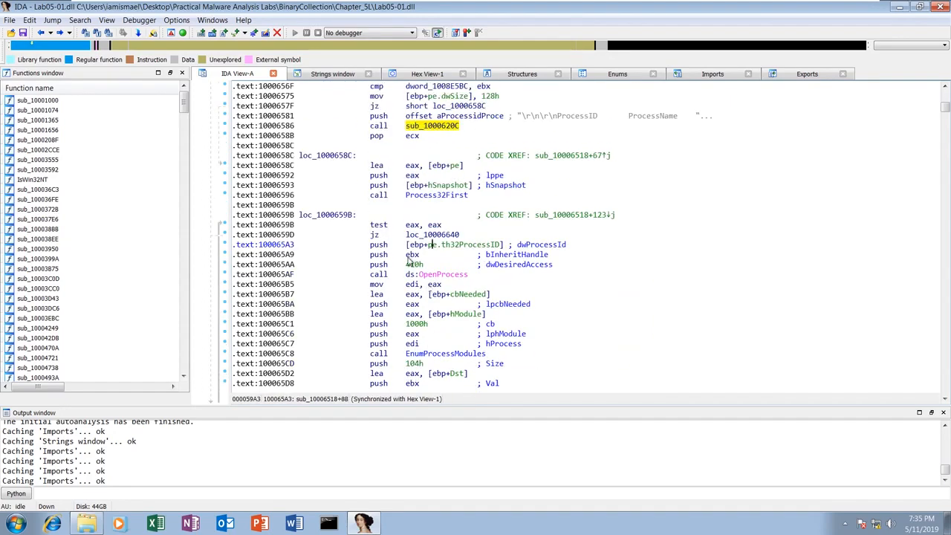
left_click(381, 276)
mouse_move(448, 234)
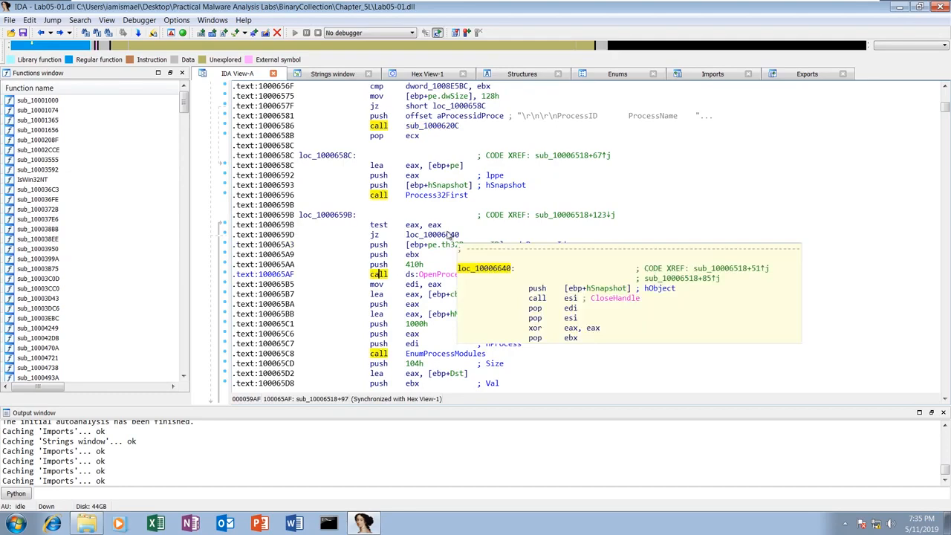
scroll(459, 178, "up", 10)
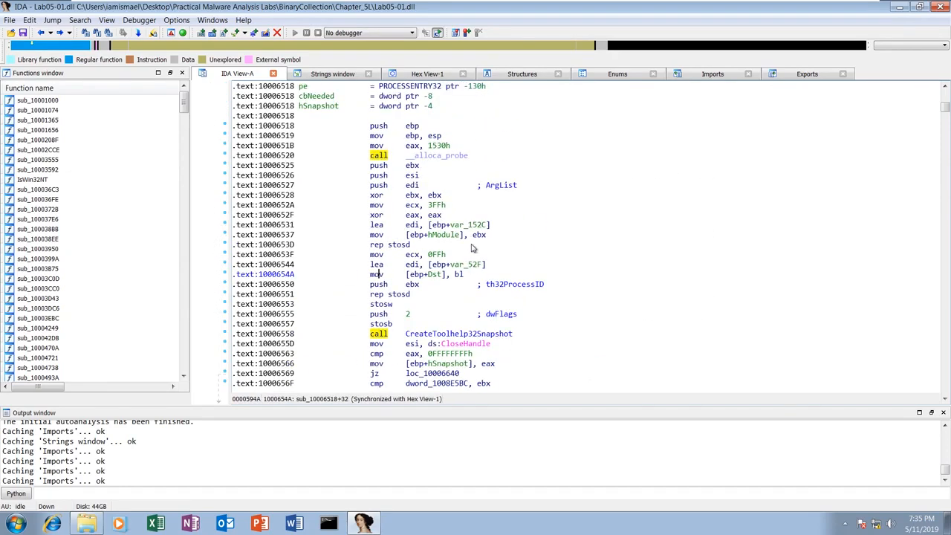
Review the start of sub_10006518 down to its sub_1000620C call, return to PSLIST, and check the jump to loc_1000705A.
scroll(474, 283, "down", 4)
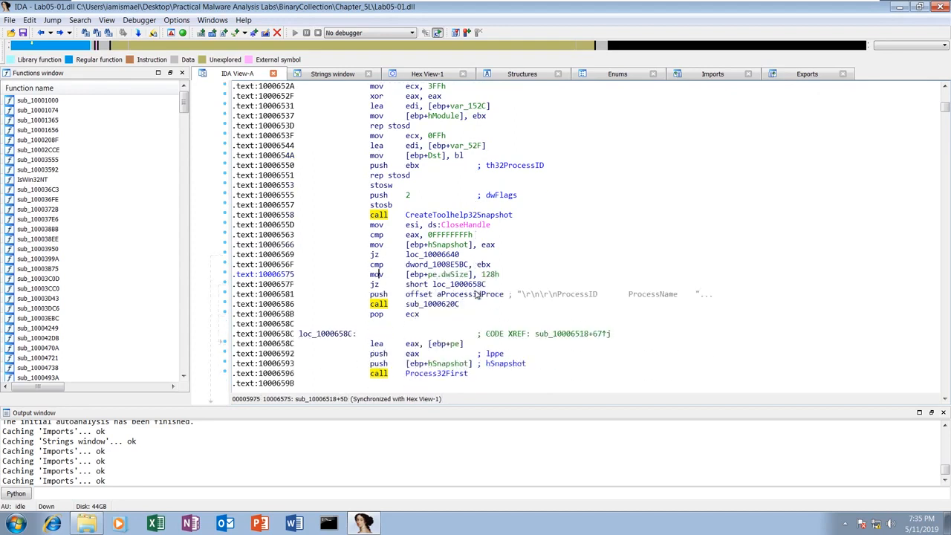
scroll(439, 314, "down", 1)
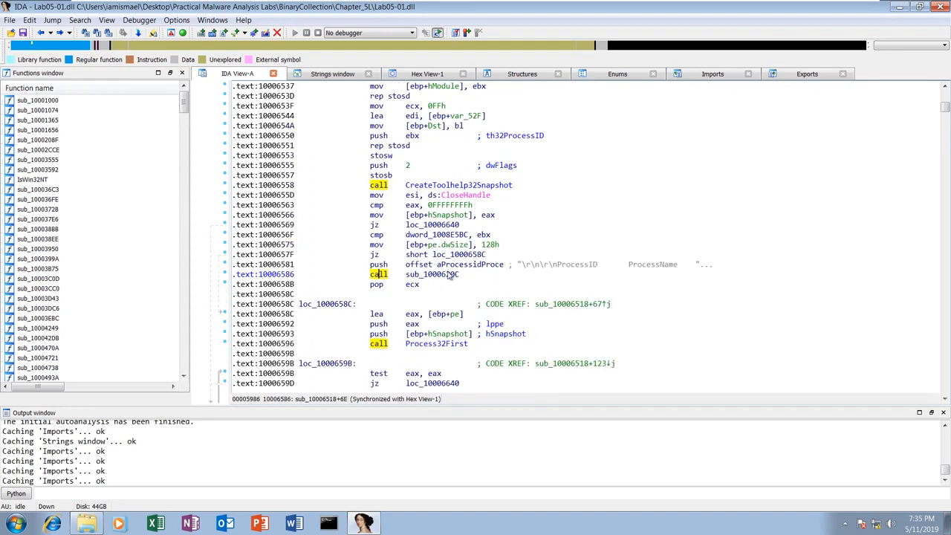
key("Escape")
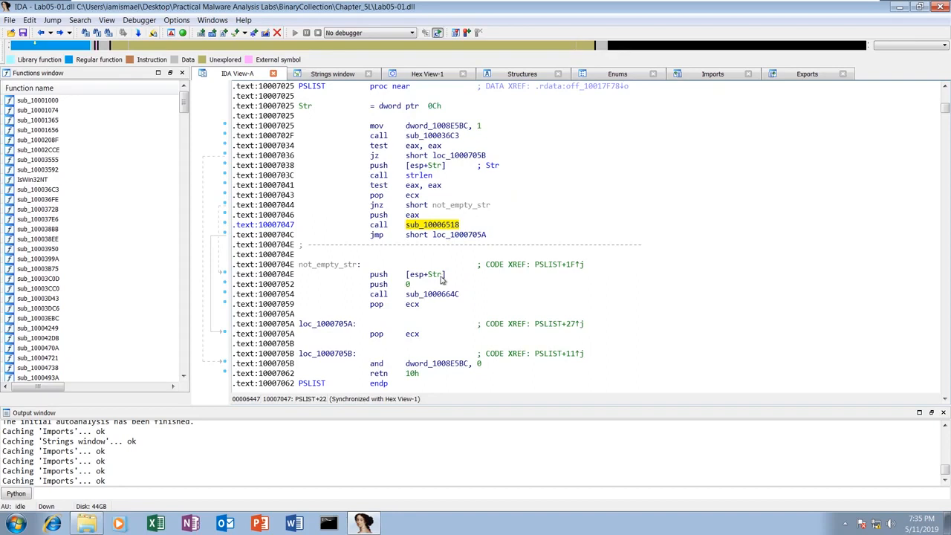
left_click(461, 235)
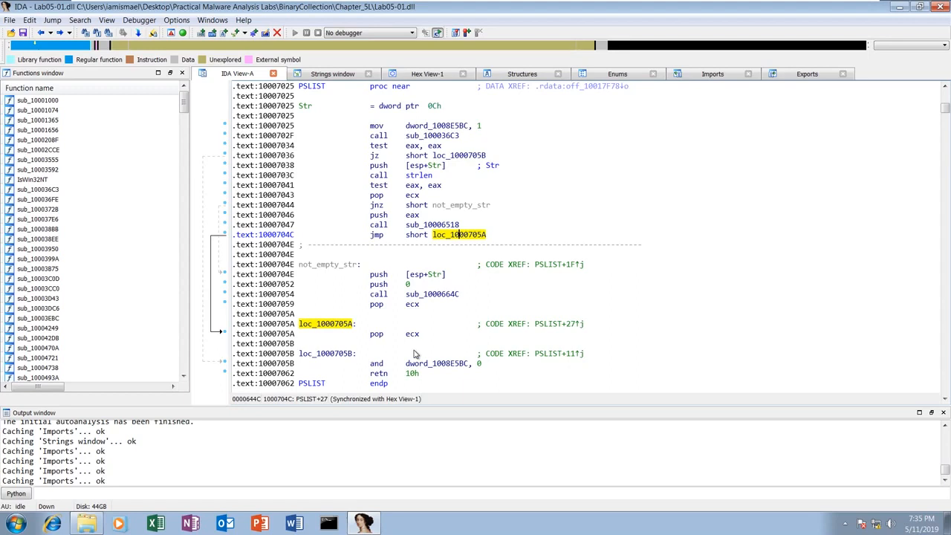
Reopen sub_10006518 from PSLIST, examine the sub_1000620C routine it calls at 10006586, and return to the call.
double_click(432, 225)
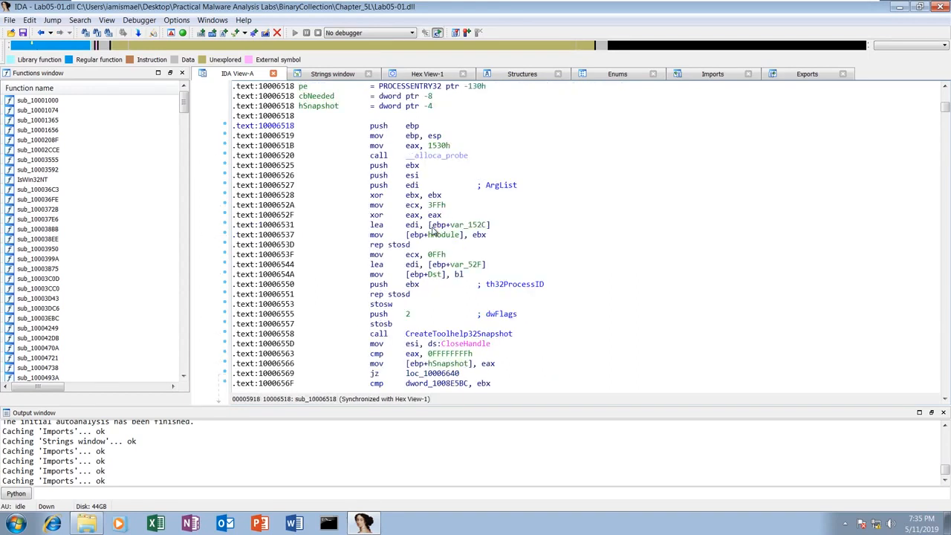
scroll(429, 289, "down", 4)
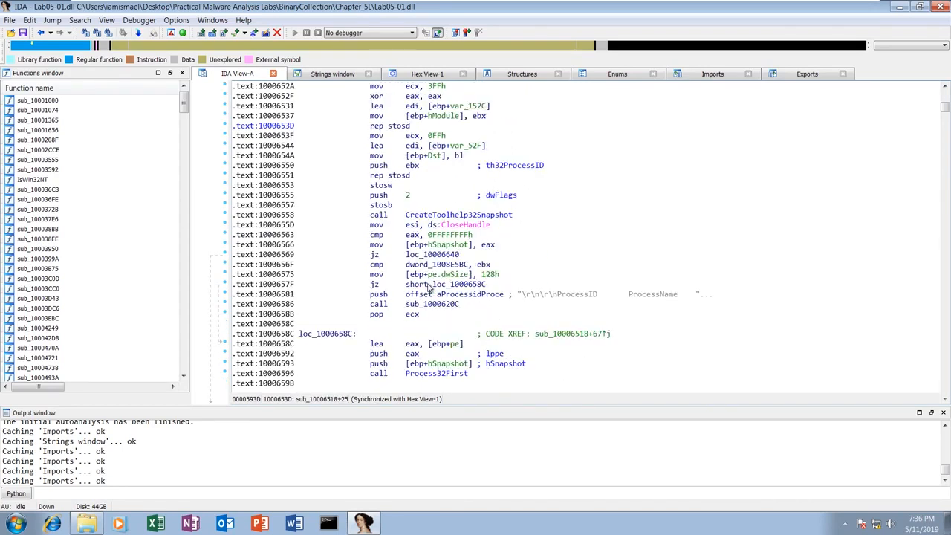
double_click(433, 305)
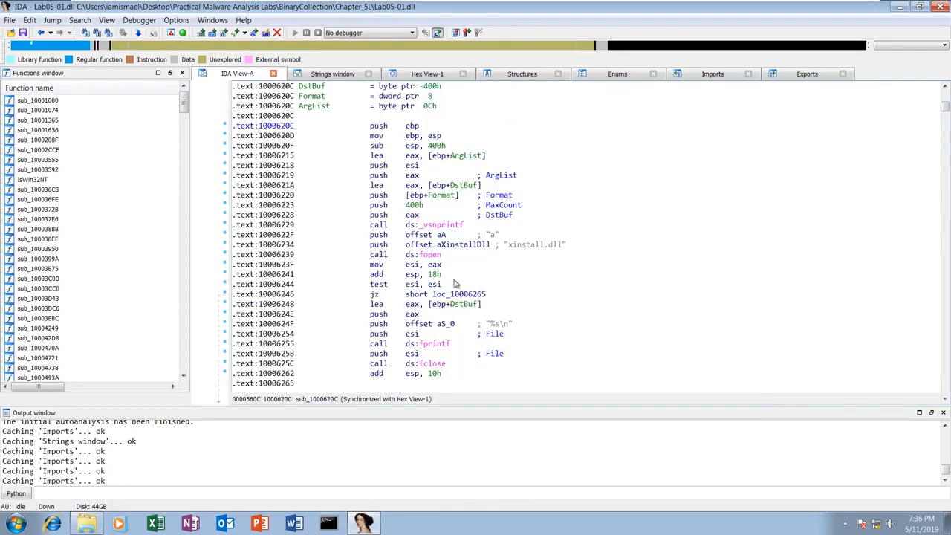
scroll(458, 359, "down", 4)
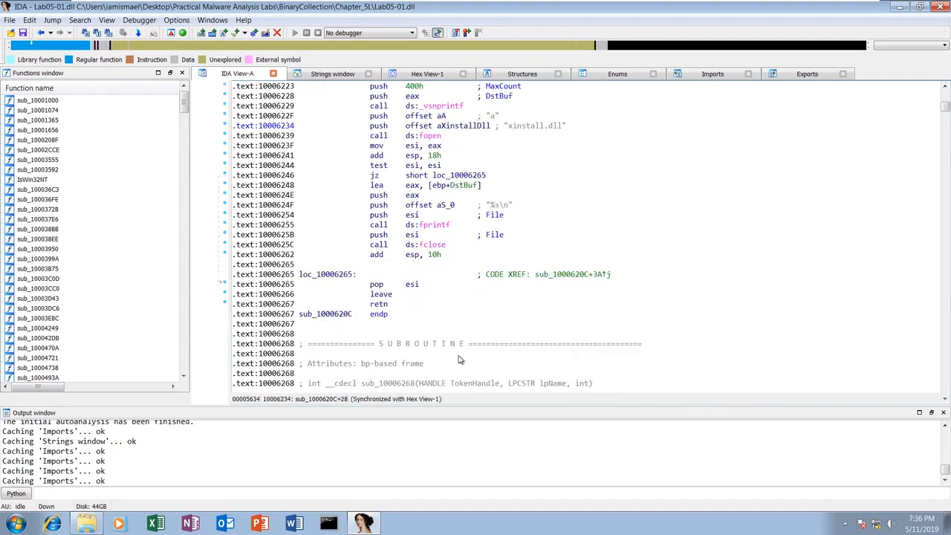
scroll(458, 360, "up", 4)
key("Escape")
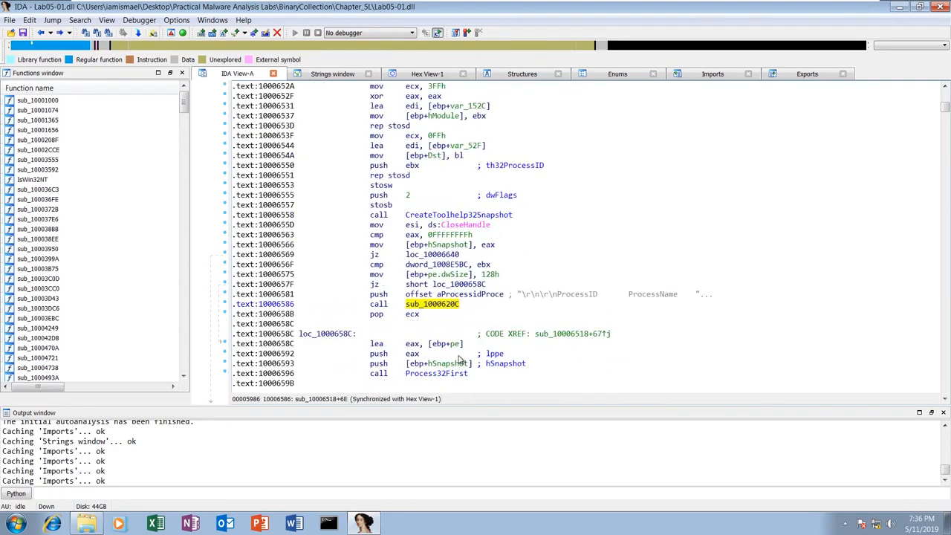
Examine the sub_10006518 loop from Process32First through GetModuleFileNameExA, highlighting the sub_1000620C call at 10006621.
scroll(483, 324, "down", 3)
scroll(483, 324, "down", 1)
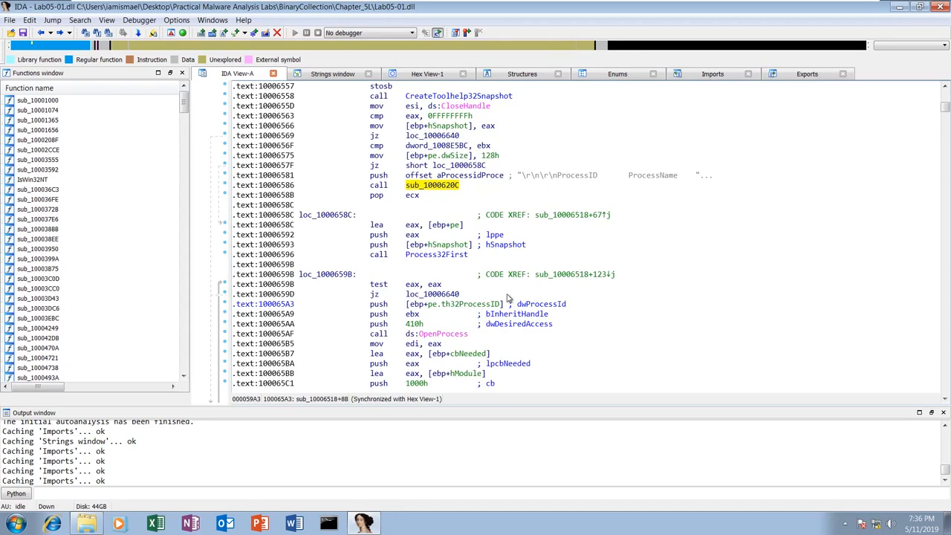
scroll(464, 320, "down", 2)
scroll(458, 337, "down", 2)
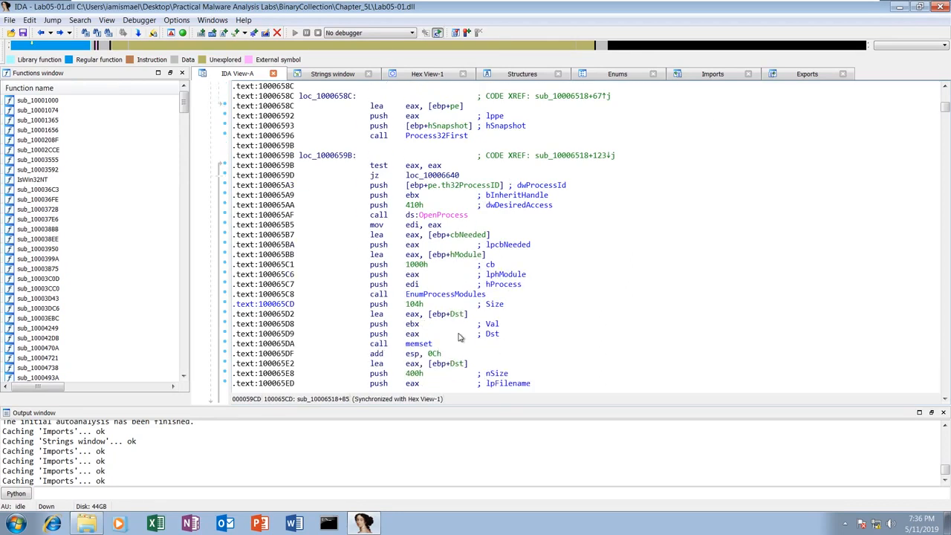
scroll(459, 337, "down", 4)
left_click(450, 305)
mouse_move(457, 349)
scroll(503, 263, "down", 3)
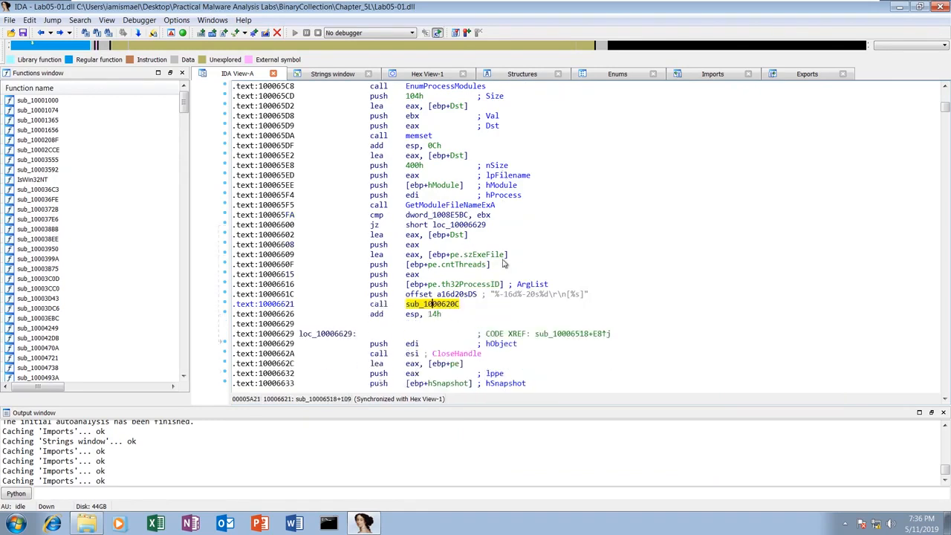
Follow the sub_1000620C call at 10006621, review its file-writing code, and return to the calling loop.
double_click(444, 304)
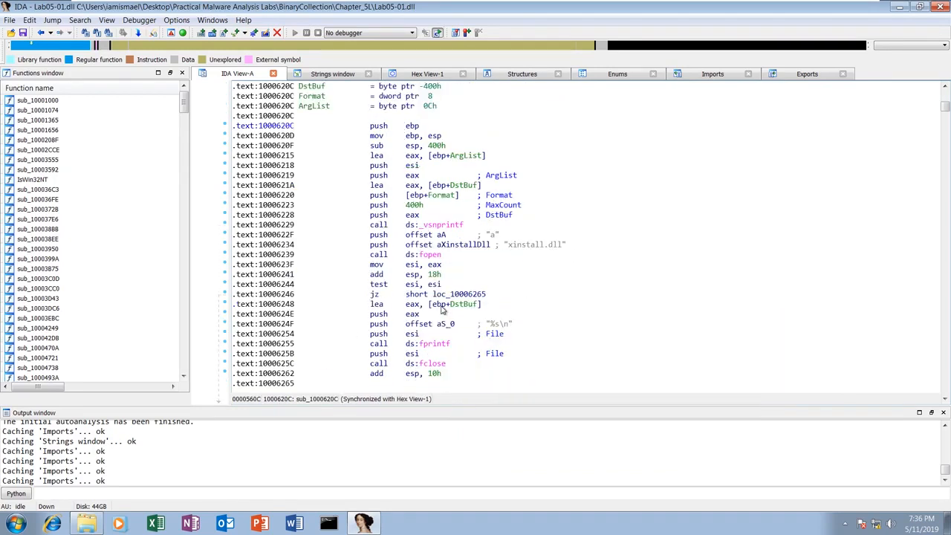
scroll(520, 322, "down", 5)
scroll(520, 322, "up", 4)
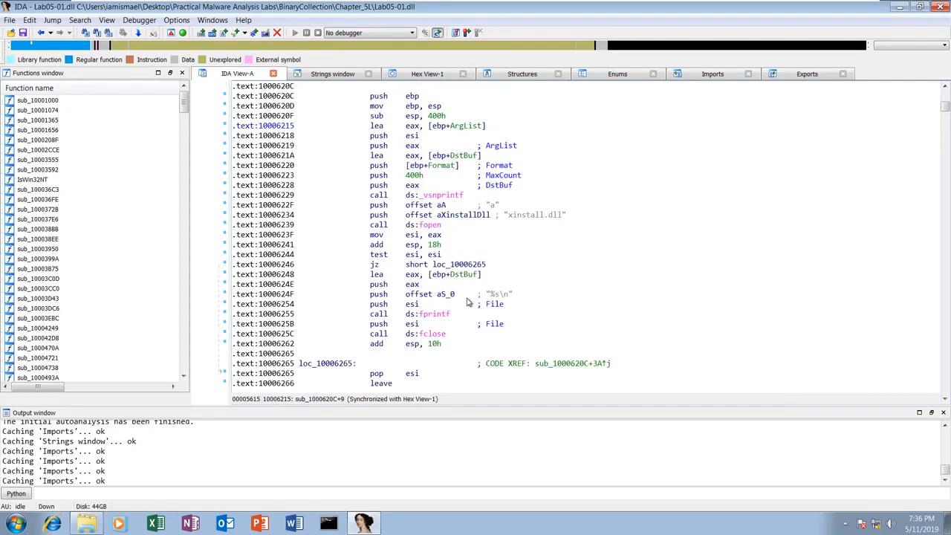
key("Escape")
Review the rest of sub_10006518 from loc_10006629 to its end, and return to PSLIST.
scroll(469, 302, "down", 2)
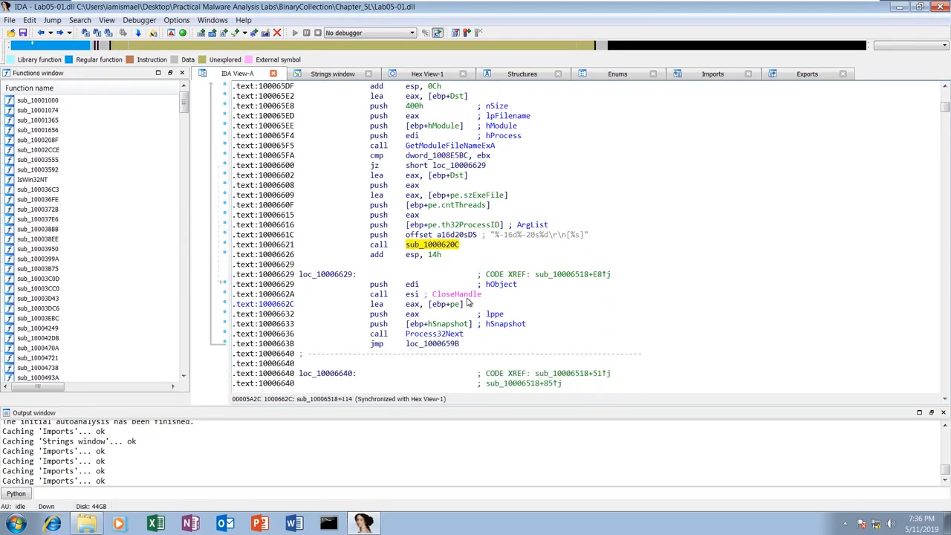
scroll(468, 302, "down", 3)
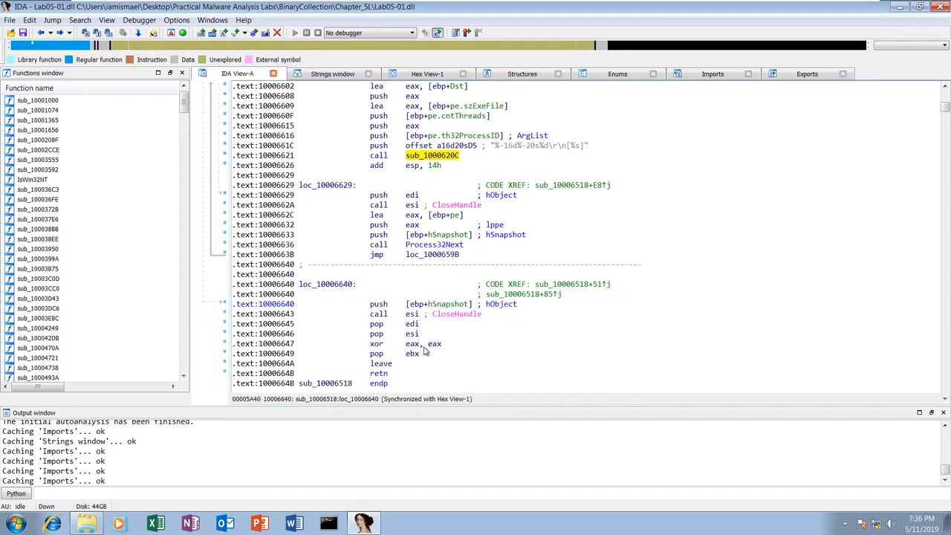
scroll(425, 352, "down", 2)
key("Escape")
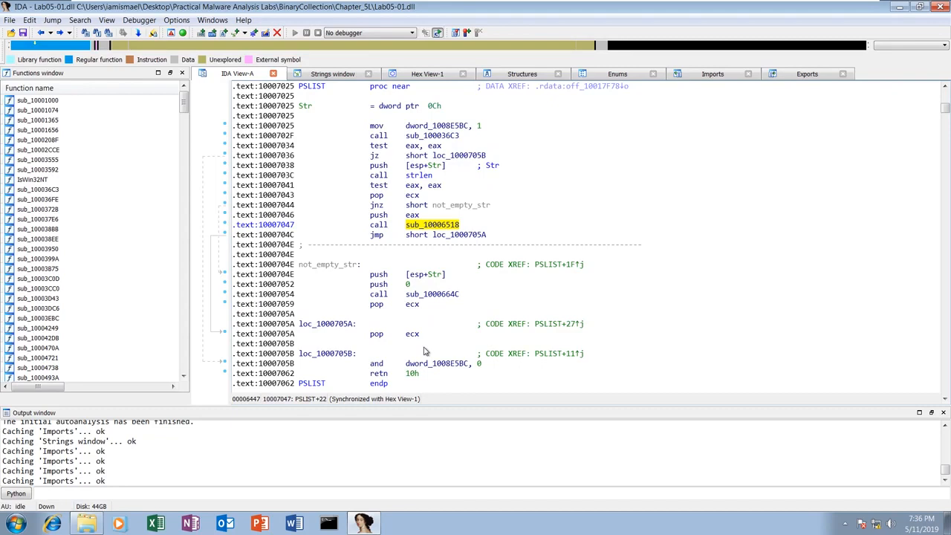
Open sub_1000664C from the not_empty_str branch and examine its code from the beginning through the Process32First call.
left_click(427, 295)
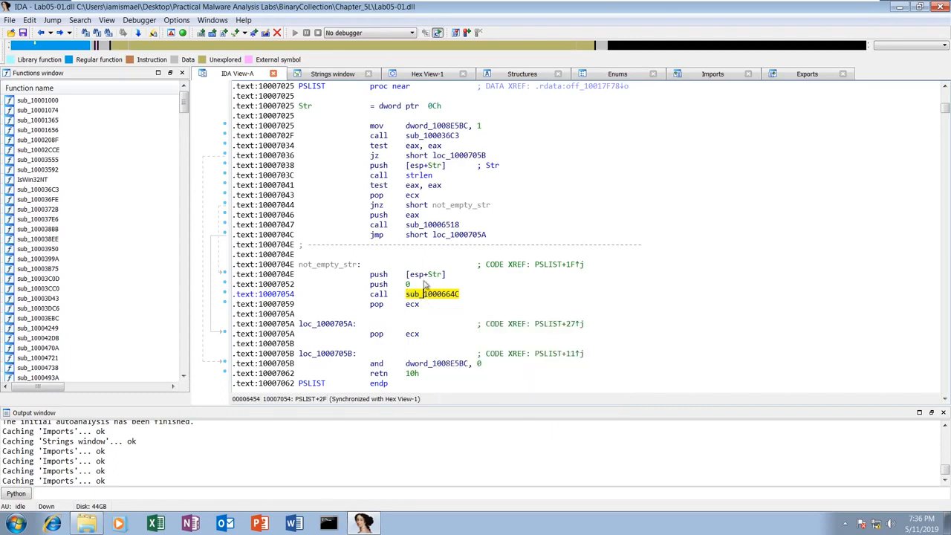
double_click(426, 295)
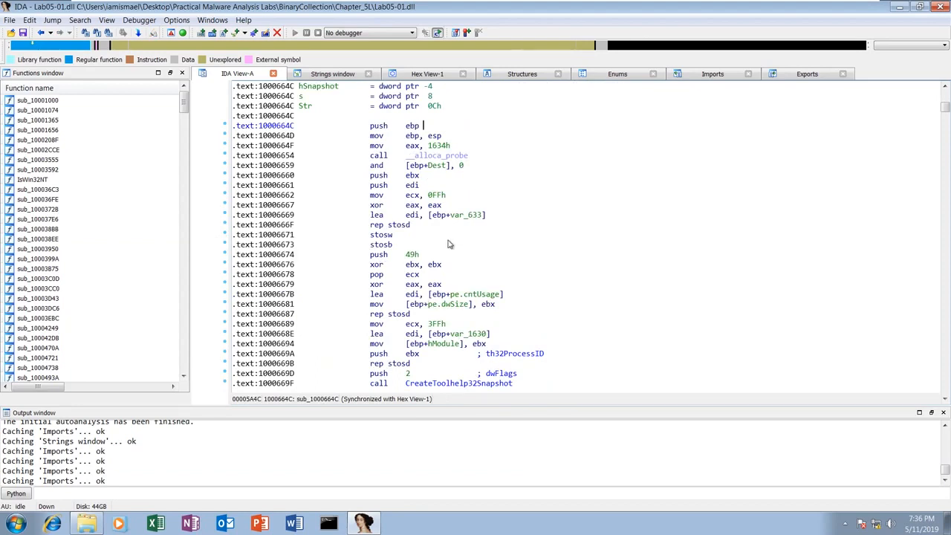
left_click(410, 226)
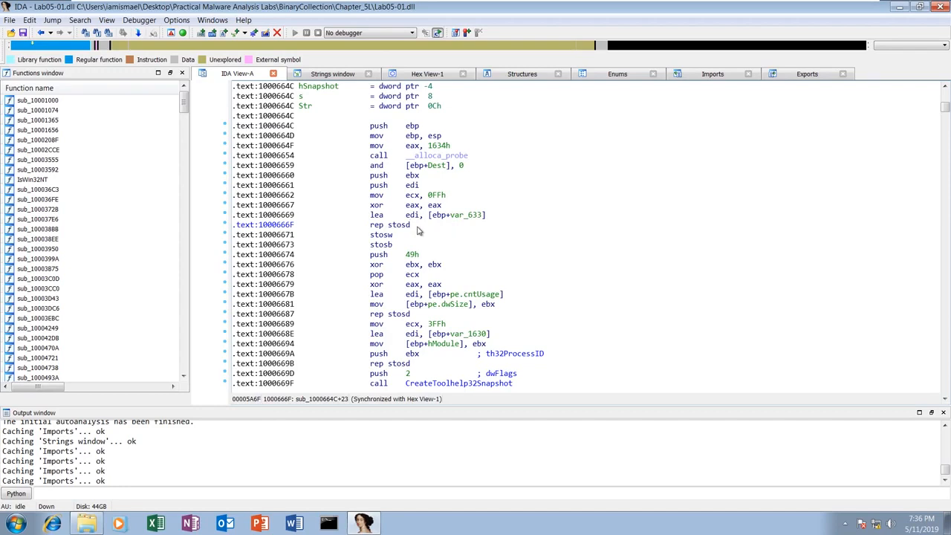
scroll(449, 254, "down", 1)
scroll(449, 253, "down", 3)
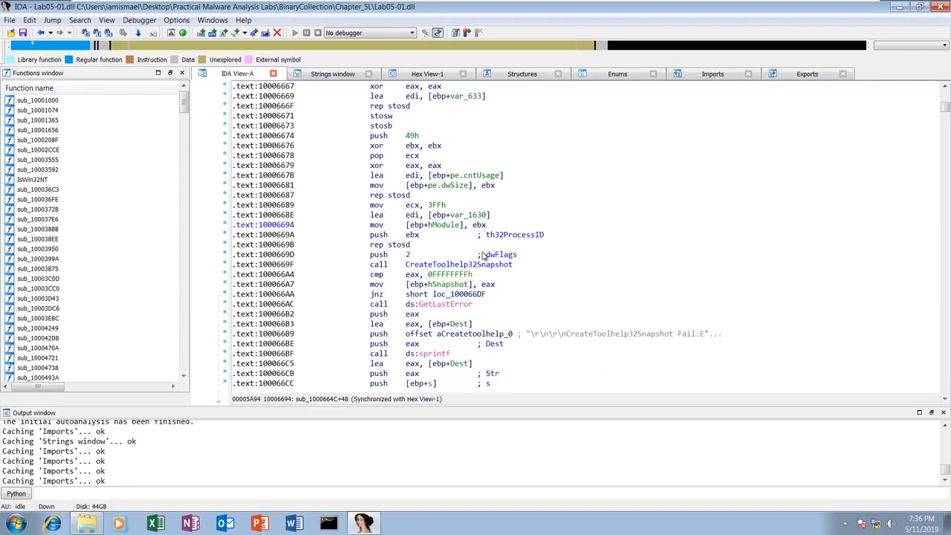
mouse_move(491, 271)
scroll(563, 271, "down", 7)
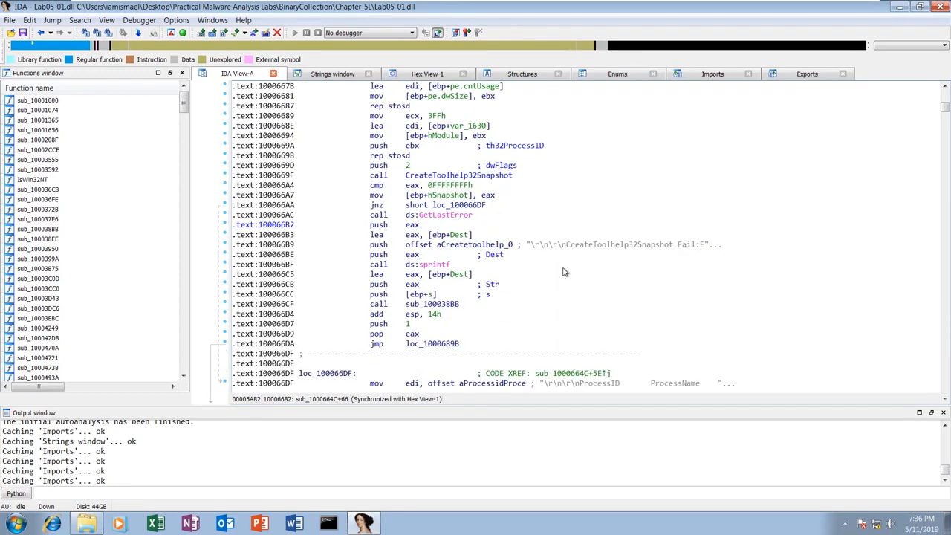
scroll(563, 271, "down", 8)
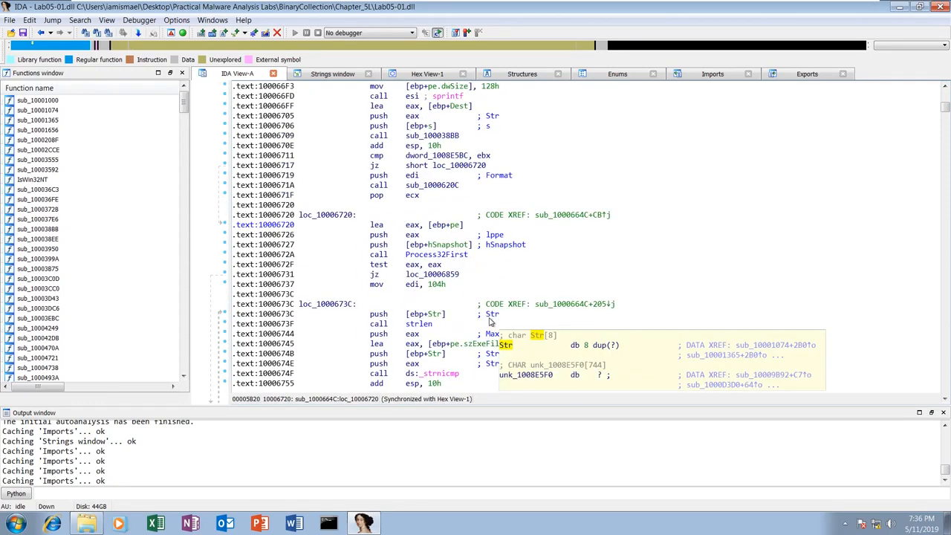
scroll(569, 291, "down", 4)
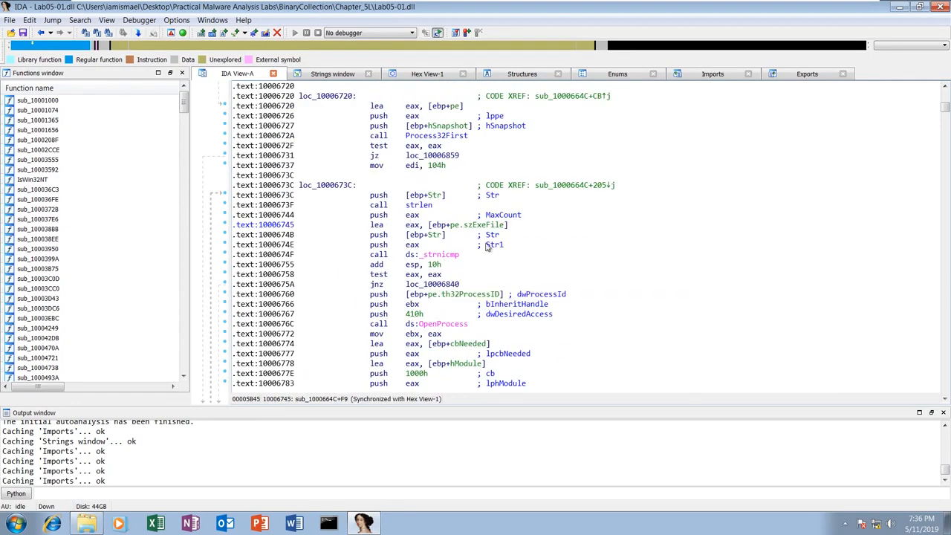
Inspect the string arguments of the _strnicmp call in sub_1000664C, and review the code through GetModuleFileNameExA and sprintf.
left_click(490, 246)
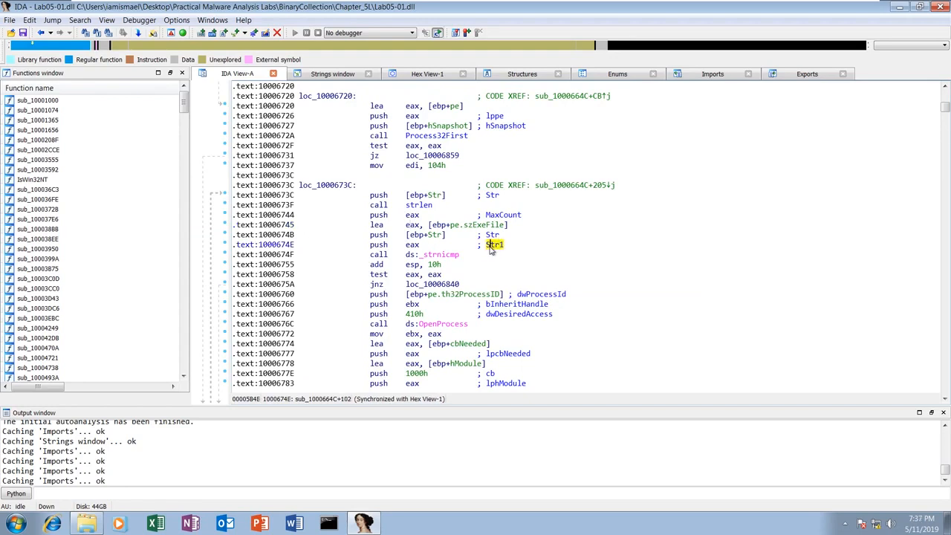
left_click(442, 235)
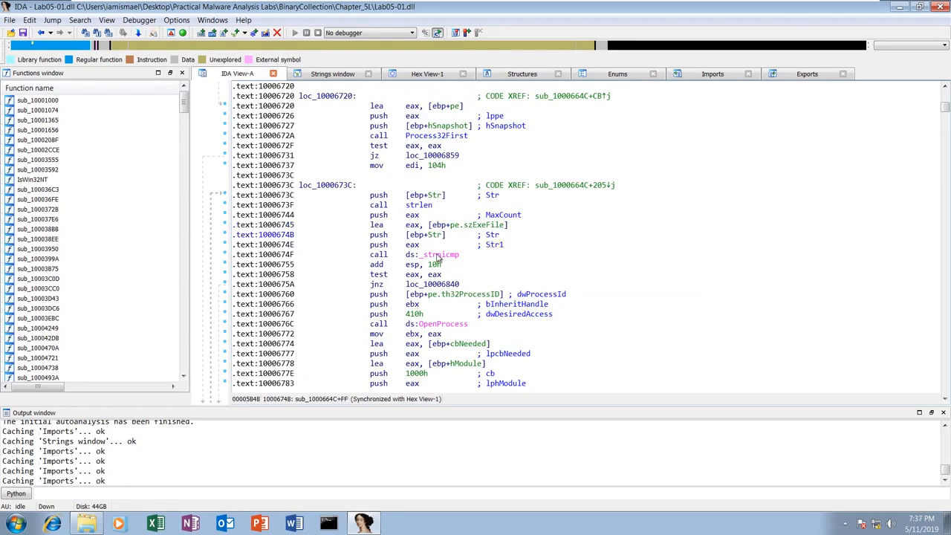
mouse_move(438, 258)
scroll(518, 249, "down", 8)
scroll(518, 249, "down", 1)
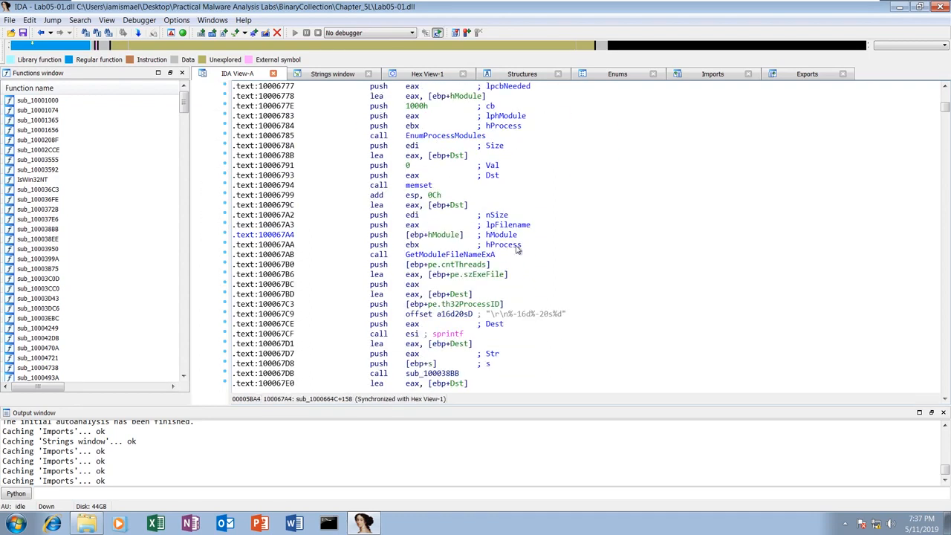
scroll(518, 249, "down", 6)
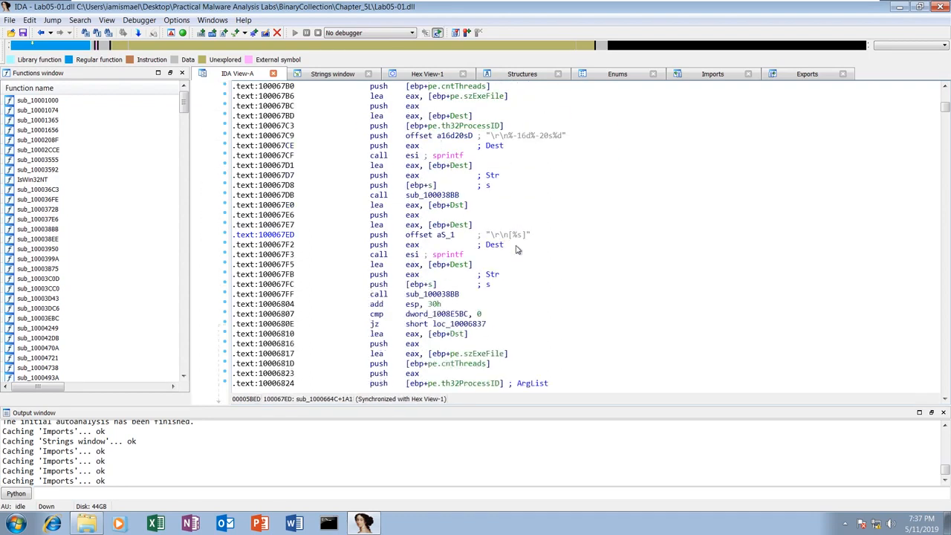
Open sub_100038BB from its call at 100067FF, examine its send code, and return to PSLIST.
left_click(434, 294)
double_click(434, 294)
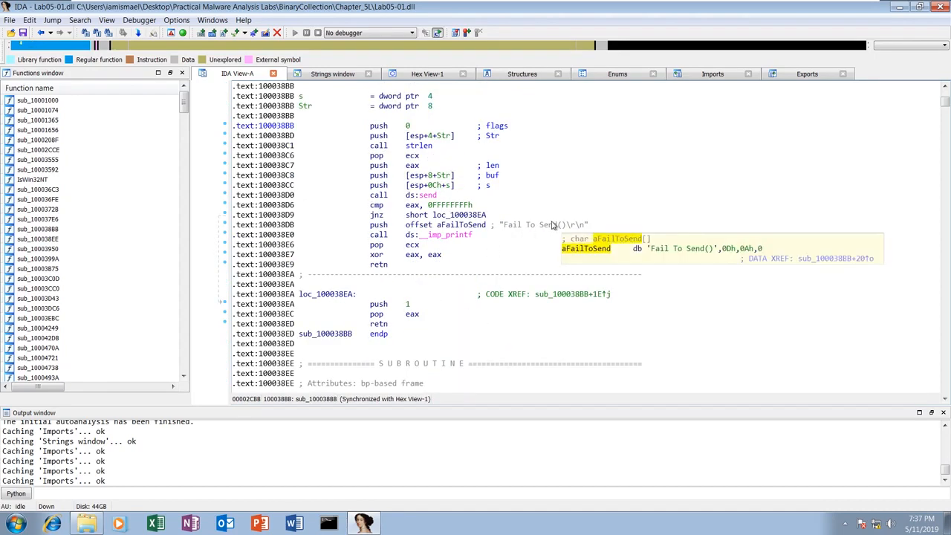
key("Escape")
key("Escape")
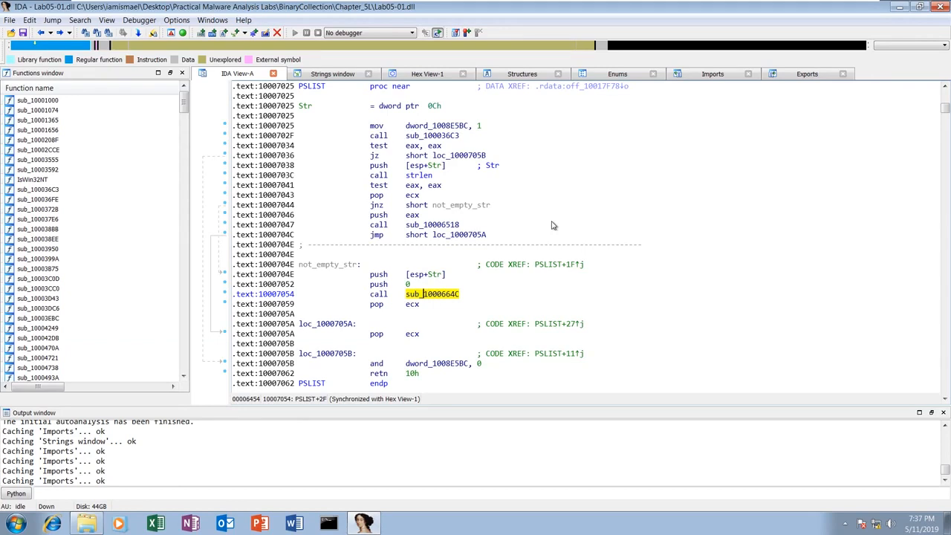
Jump to address 10004e79 and highlight the function name sub_10004E79 in its header.
key("g")
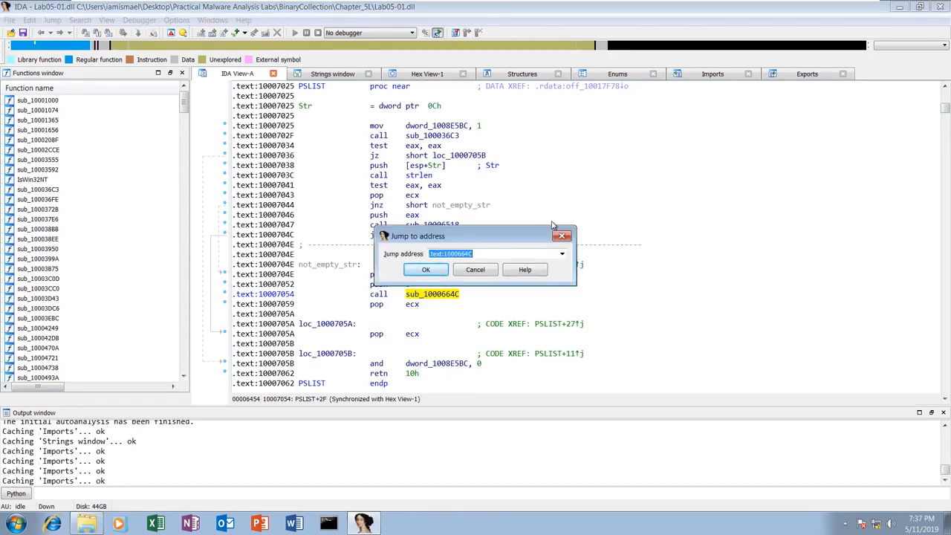
type("1000")
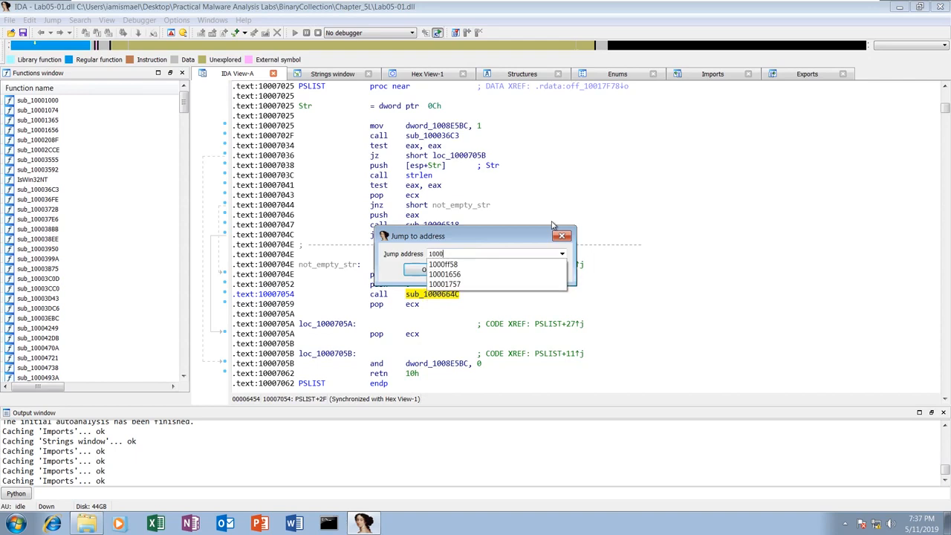
type("4e79")
key("Return")
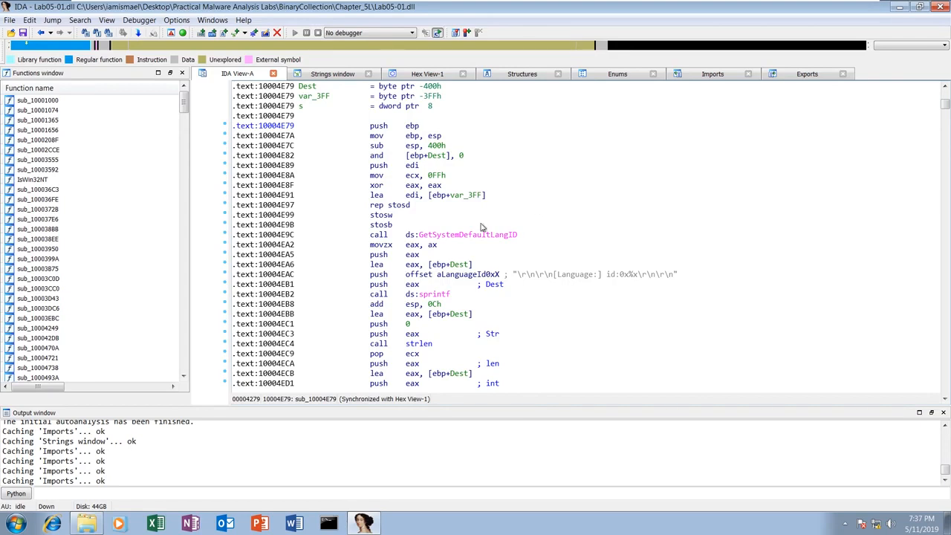
scroll(479, 224, "up", 2)
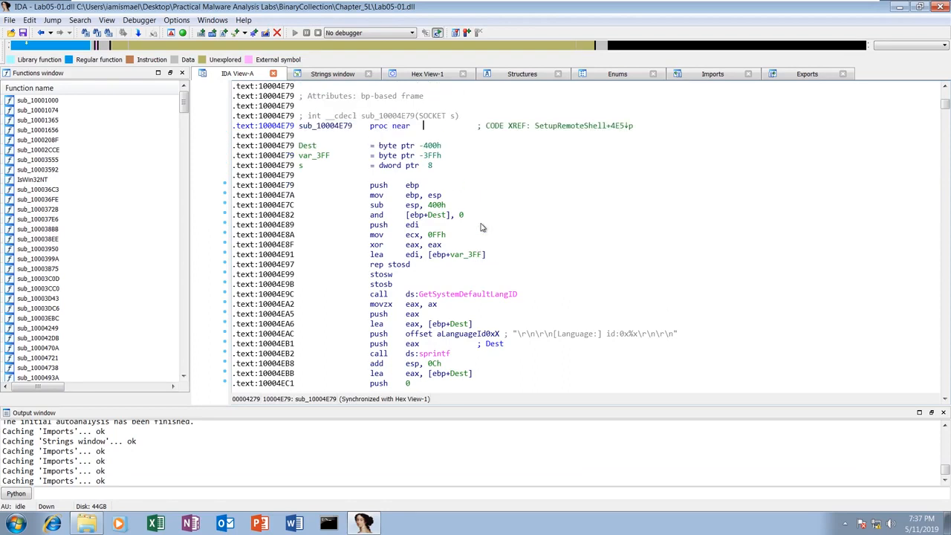
left_click(324, 128)
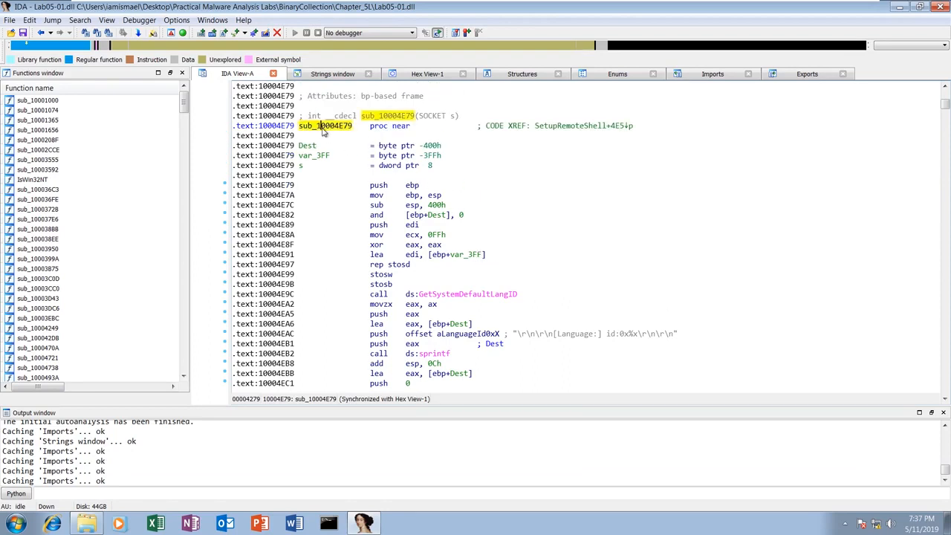
Enable the Graph view toolbar, and view the graph of cross-references from sub_10004E79.
right_click(510, 34)
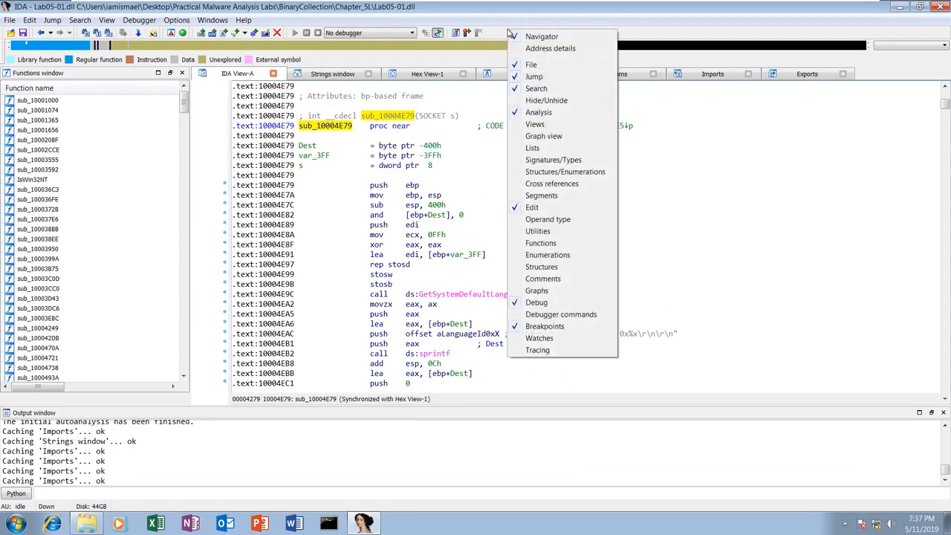
left_click(551, 137)
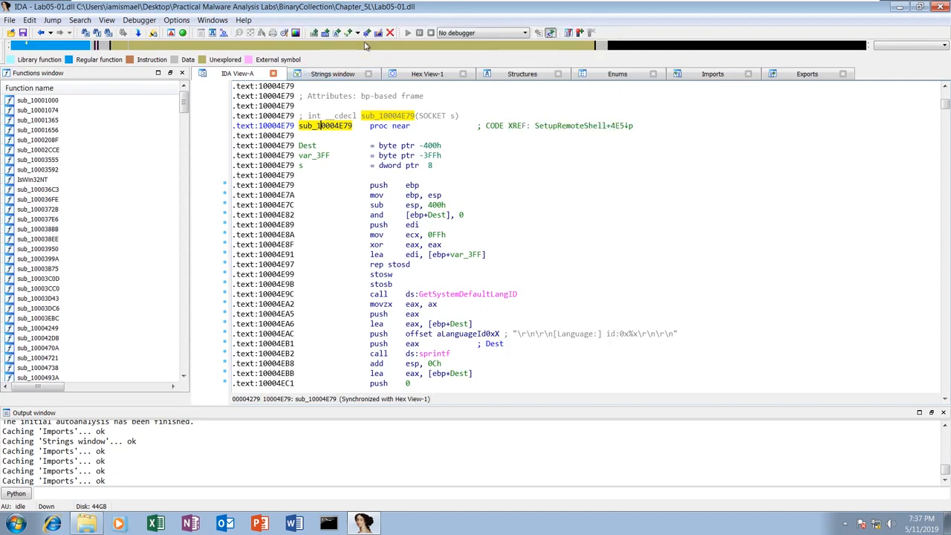
right_click(313, 126)
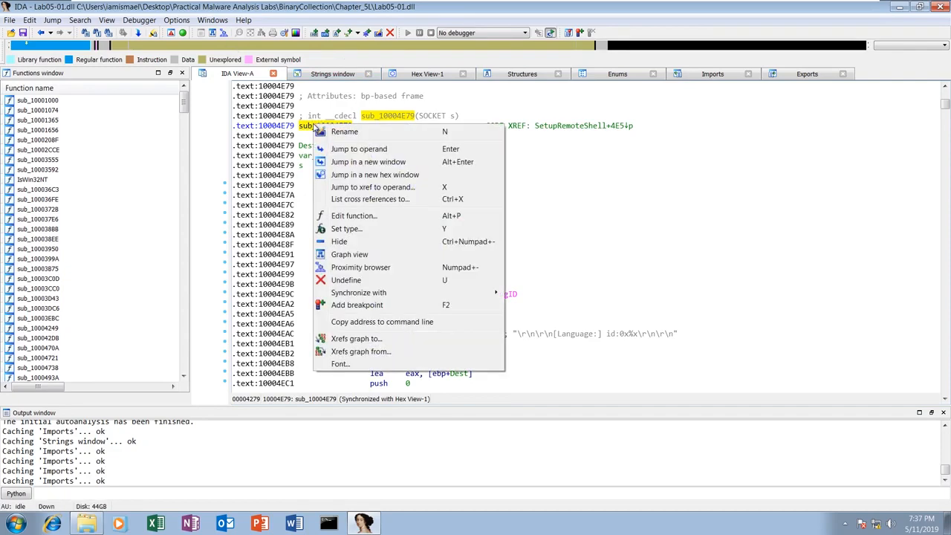
left_click(378, 353)
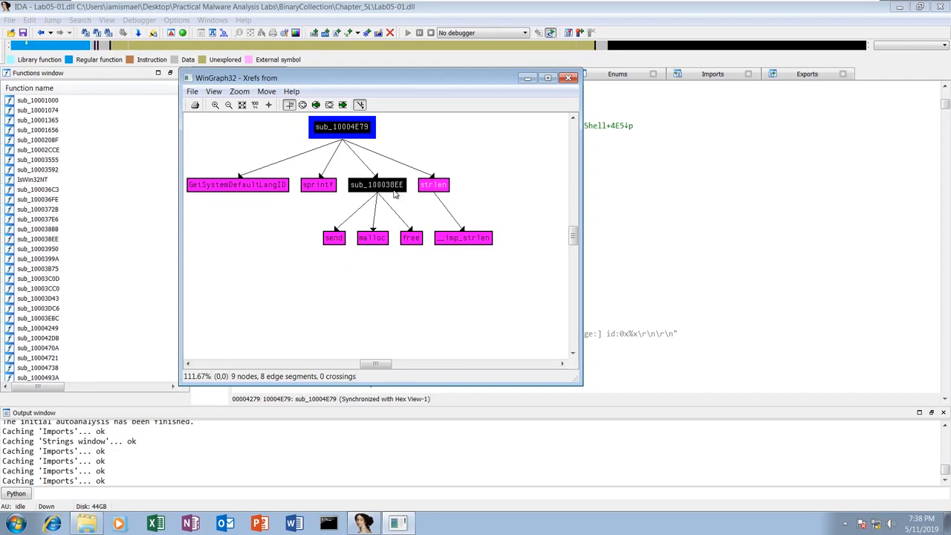
left_click(568, 78)
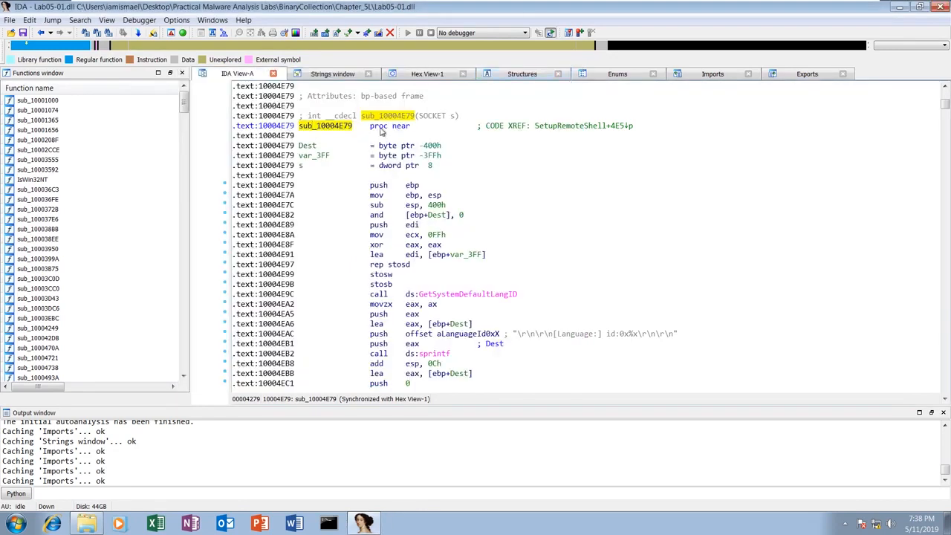
Rename the function sub_10004E79 to SendSystemLanguage.
type("n")
type("Send")
type("System")
type("Lan")
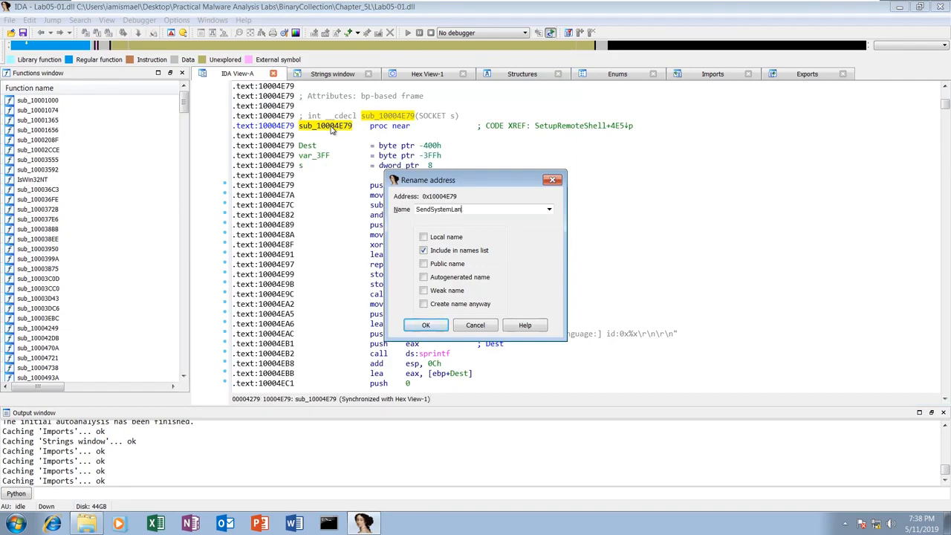
type("guage")
left_click(425, 325)
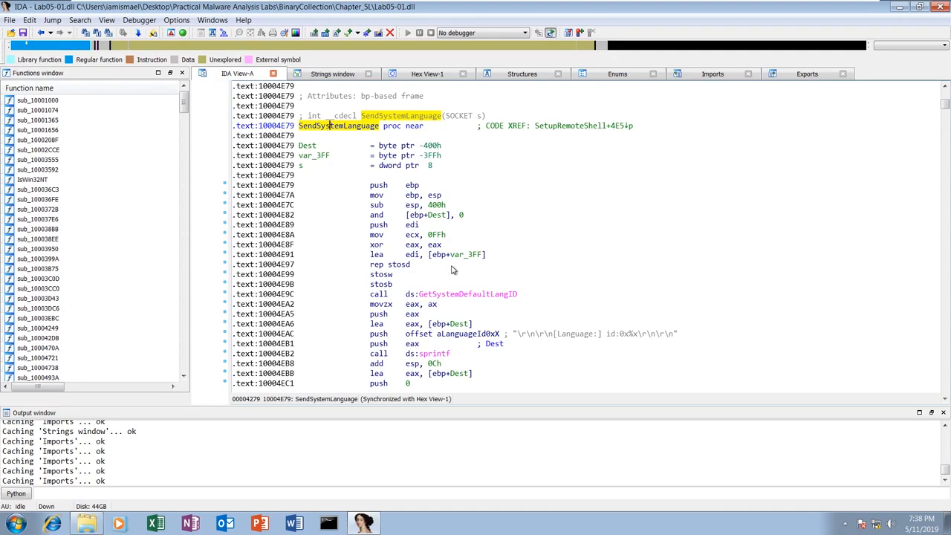
Sort the functions list by name and open DllMain at the beginning of its subroutine.
left_click(96, 88)
left_click(76, 192)
type("DL")
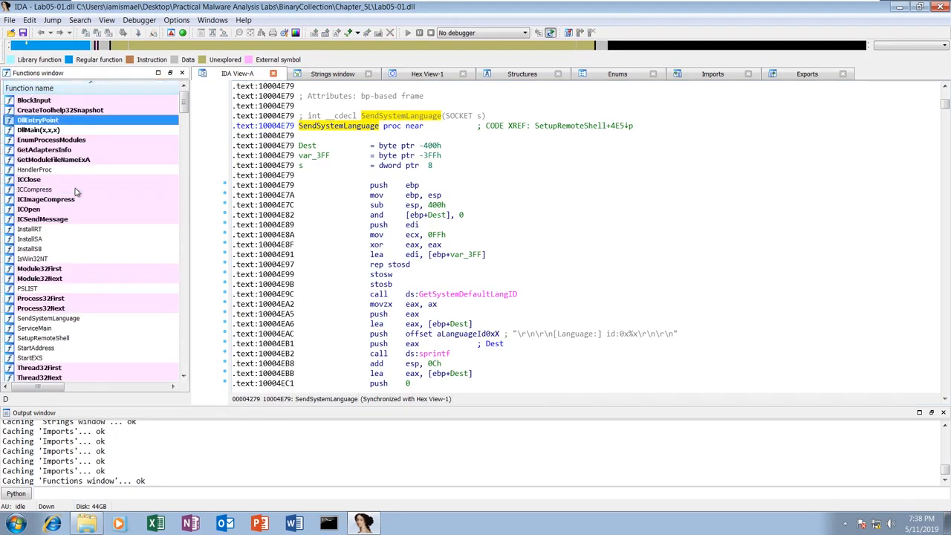
double_click(39, 130)
scroll(320, 134, "up", 4)
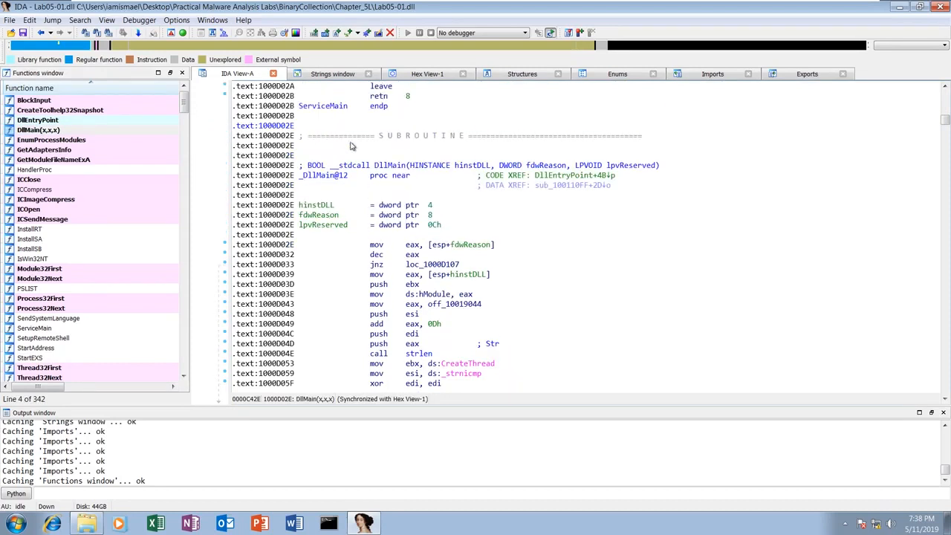
Generate a user cross-reference chart for DllMain at 1000D02E with recursion depth 1, and examine the functions it calls directly.
left_click(281, 170)
left_click(107, 20)
mouse_move(107, 20)
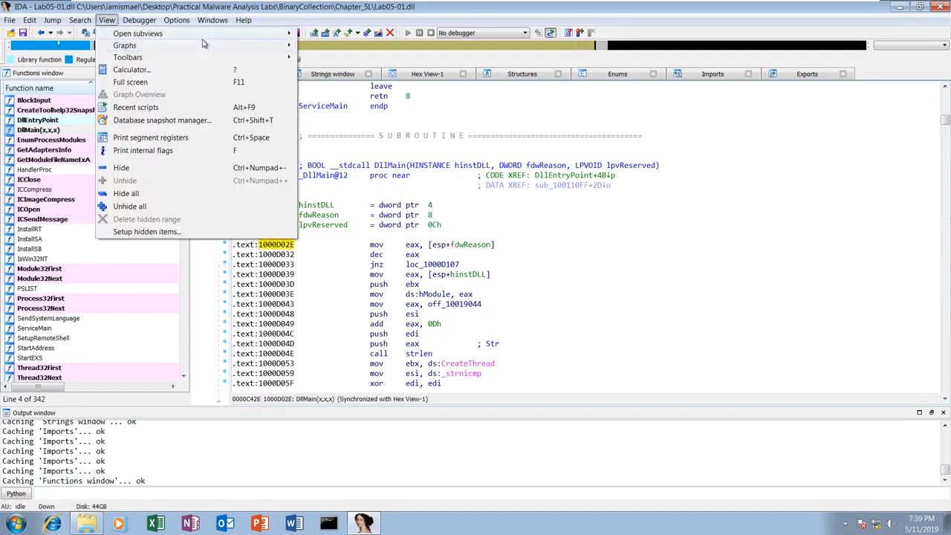
mouse_move(267, 33)
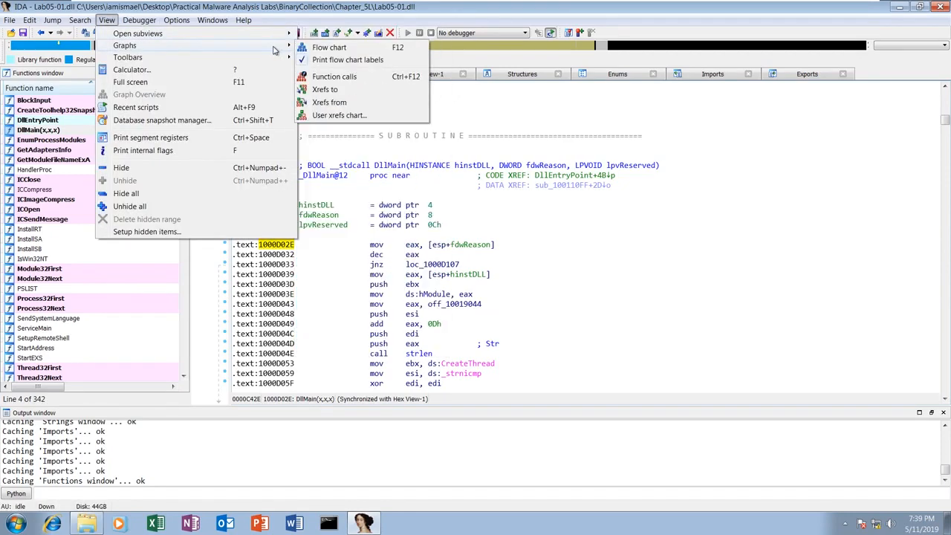
left_click(333, 115)
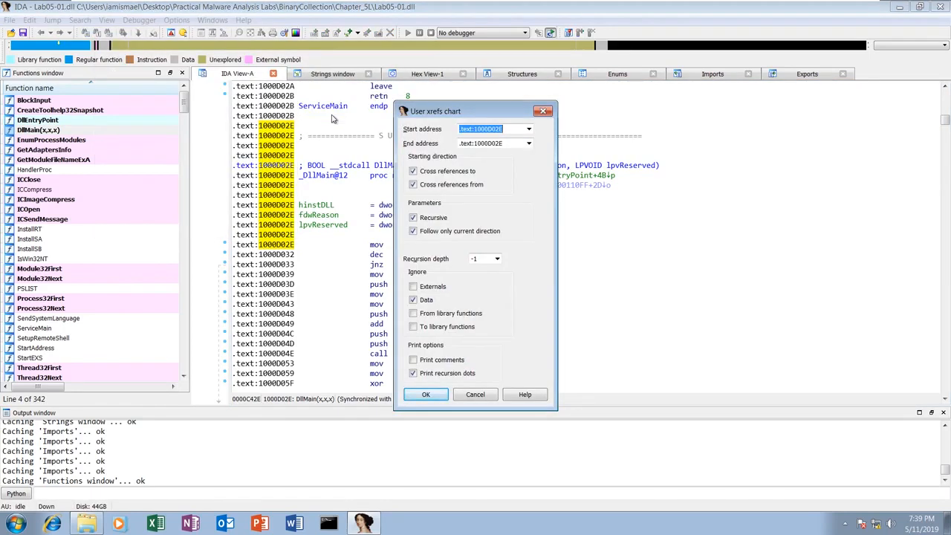
double_click(476, 258)
type("1")
left_click(426, 395)
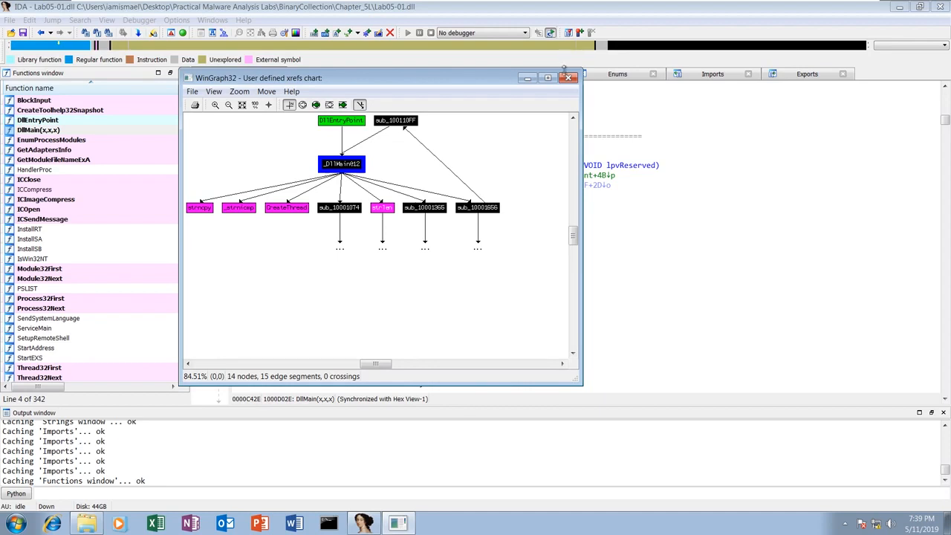
left_click(567, 78)
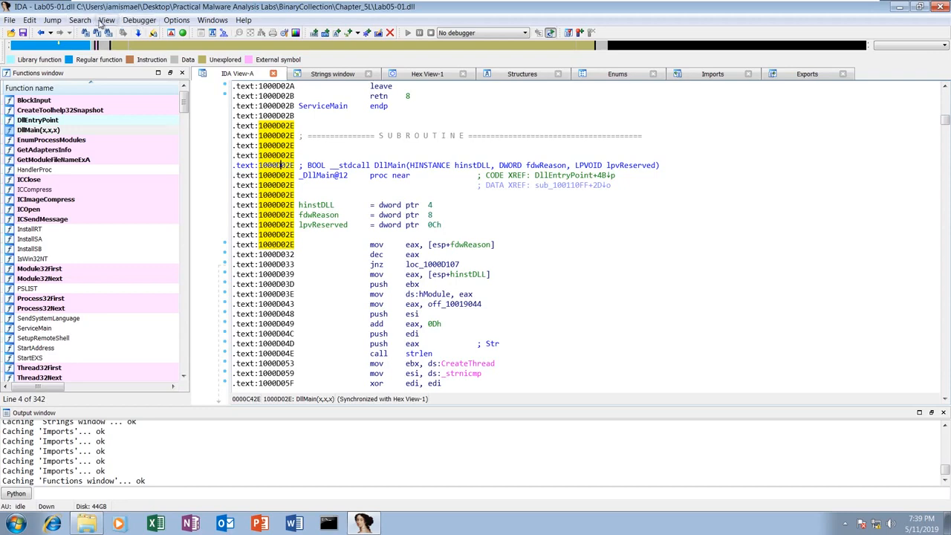
Generate another user cross-reference chart for DllMain with the recursion depth set to 2.
left_click(103, 20)
mouse_move(160, 47)
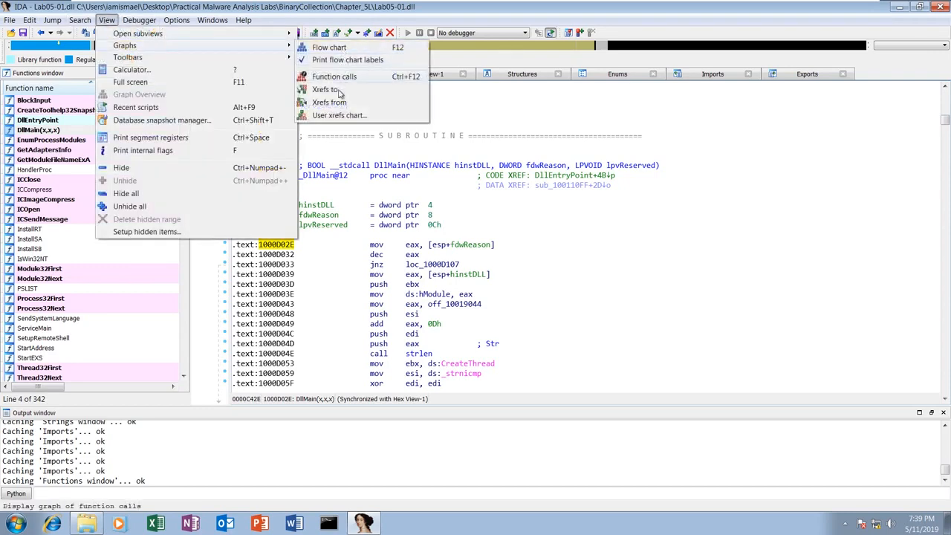
left_click(327, 116)
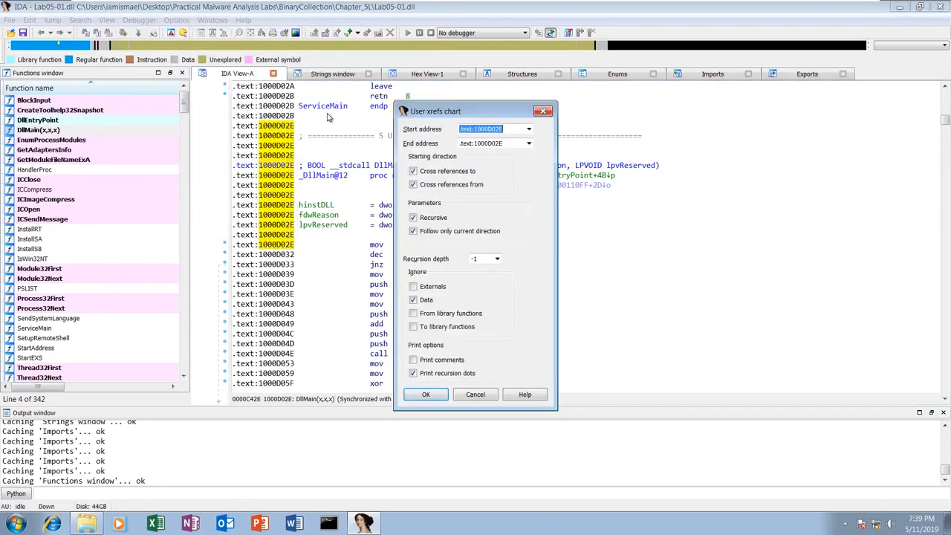
left_click(477, 258)
key("BackSpace")
key("BackSpace")
type("2")
left_click(424, 395)
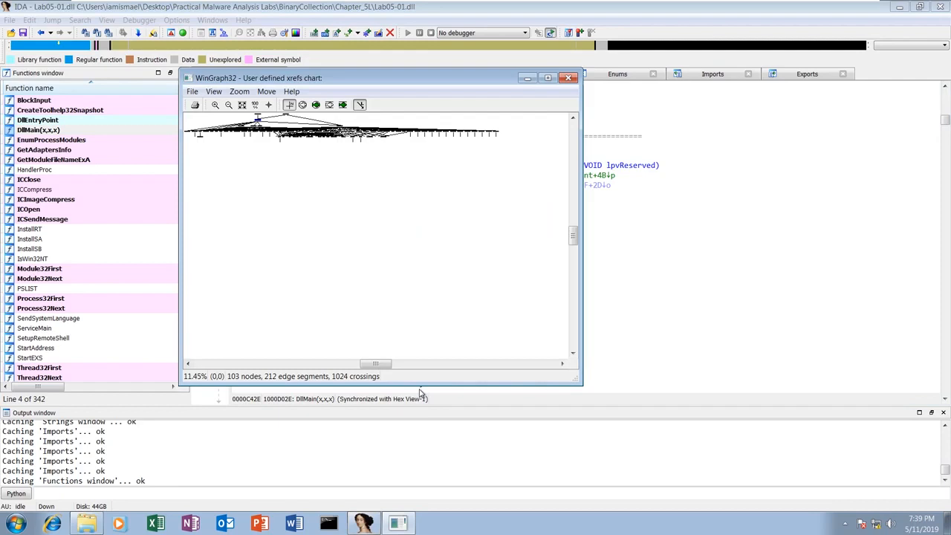
Examine the API functions in the depth-2 chart at a readable size, and close the chart.
left_click(215, 105)
left_click(214, 105)
left_click(215, 106)
left_click(214, 106)
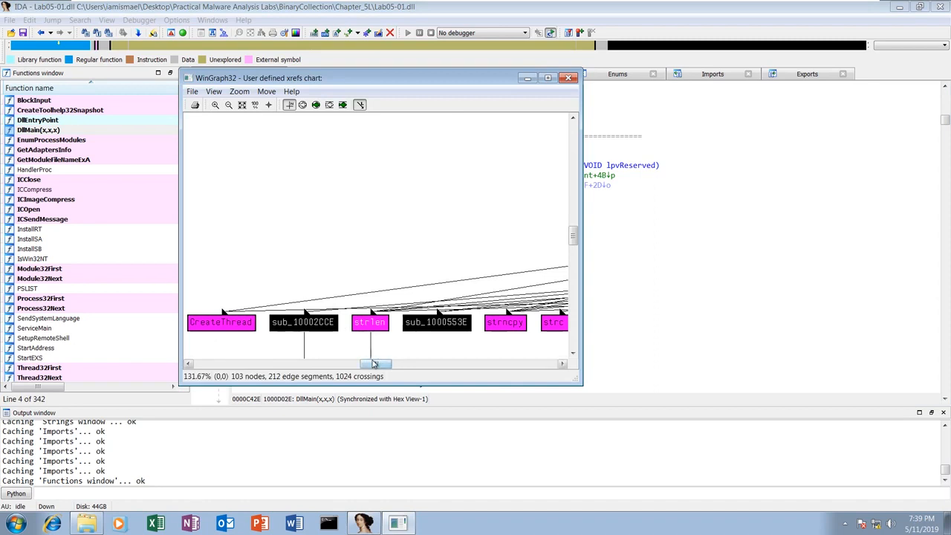
left_click_drag(374, 364, 435, 365)
left_click_drag(377, 364, 500, 367)
left_click(568, 78)
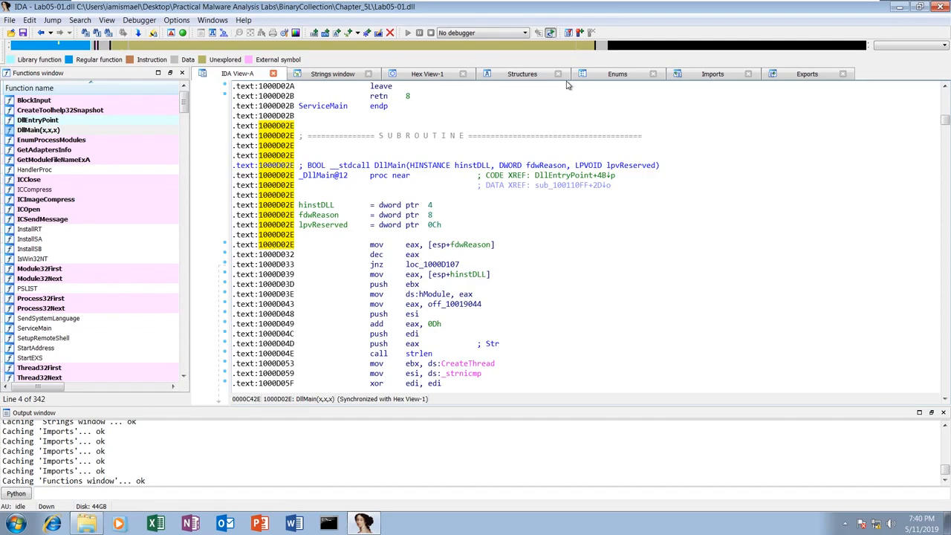
Jump to address 10001358 and inspect the eax argument of the Sleep call and its 3E8h multiplier.
key("g")
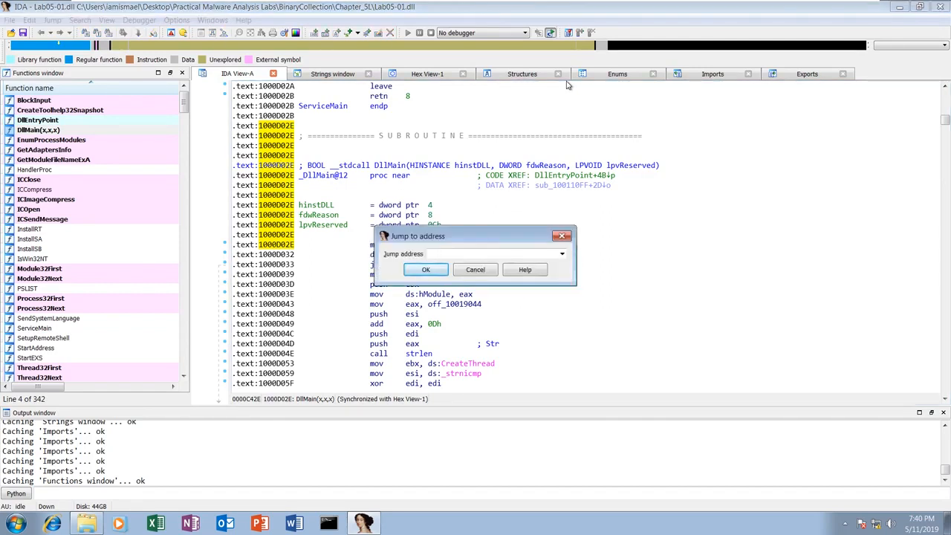
type("1000")
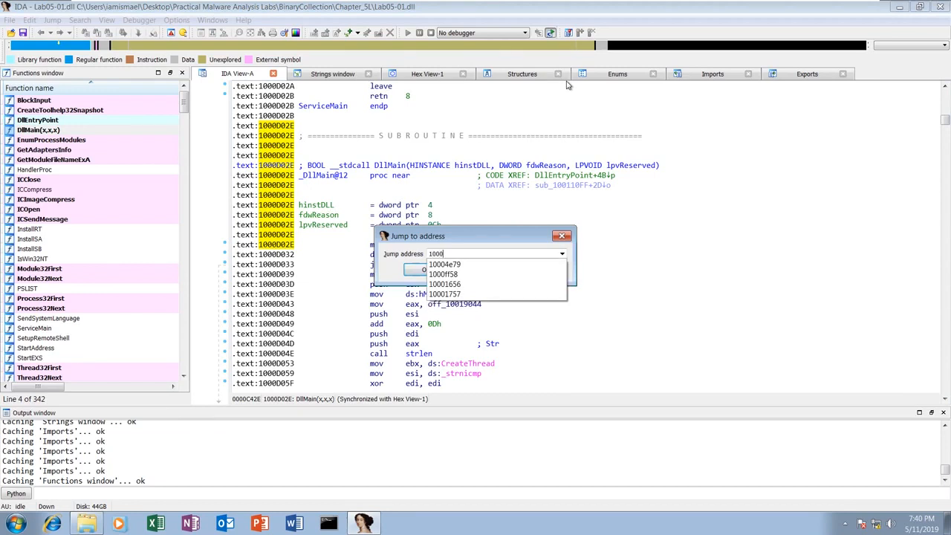
type("135B")
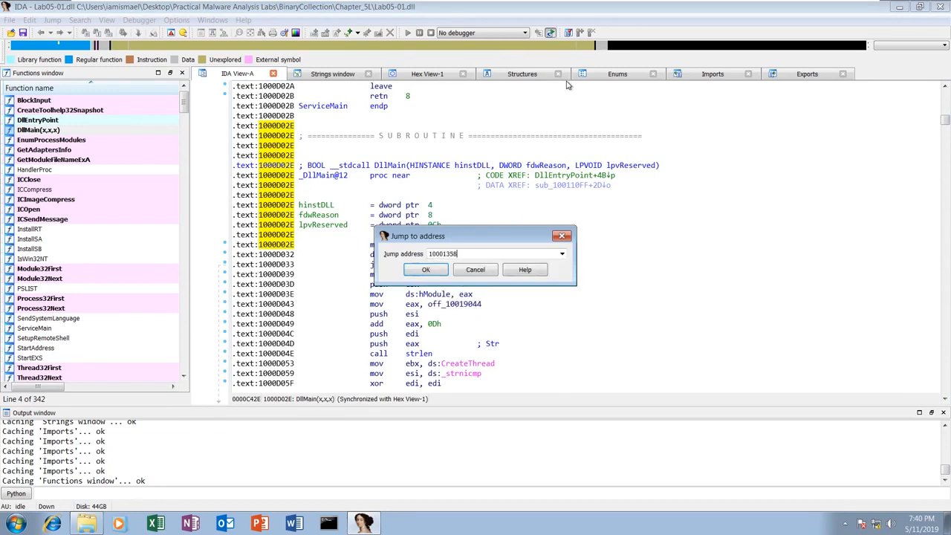
key("Return")
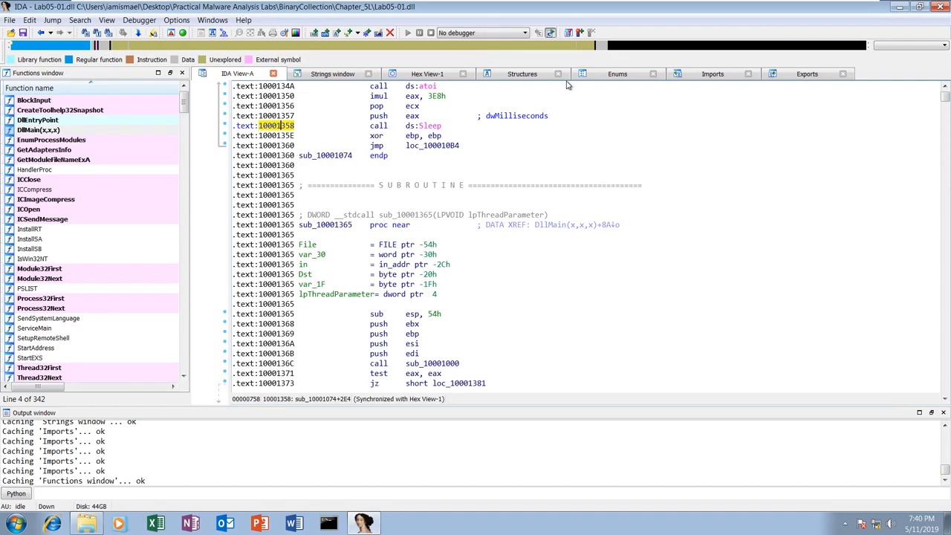
left_click(411, 116)
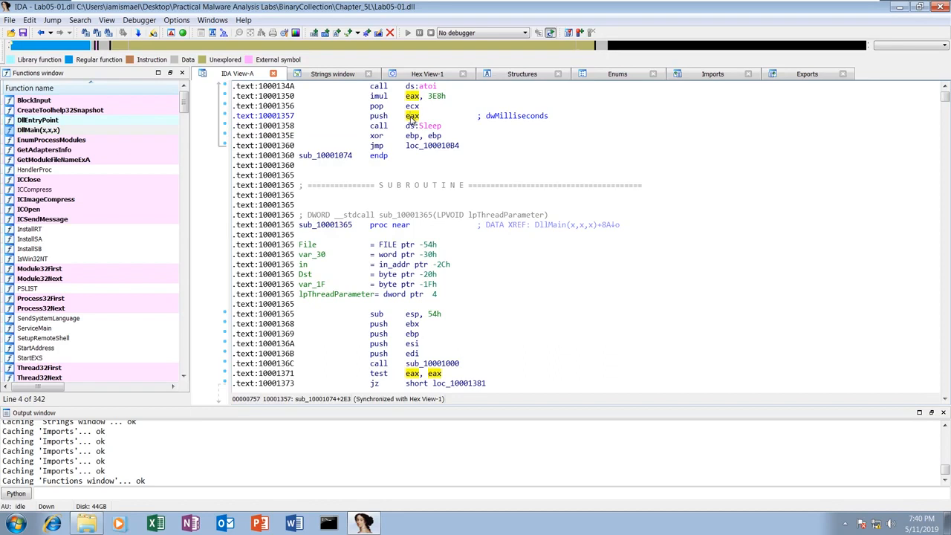
left_click(437, 96)
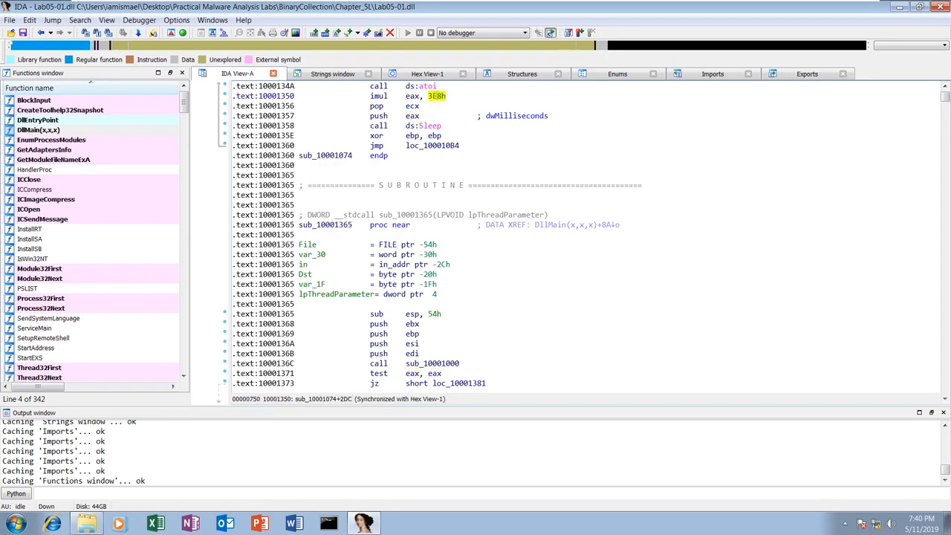
Open Calculator in Programmer mode and convert hexadecimal 3E8 to decimal.
left_click(22, 521)
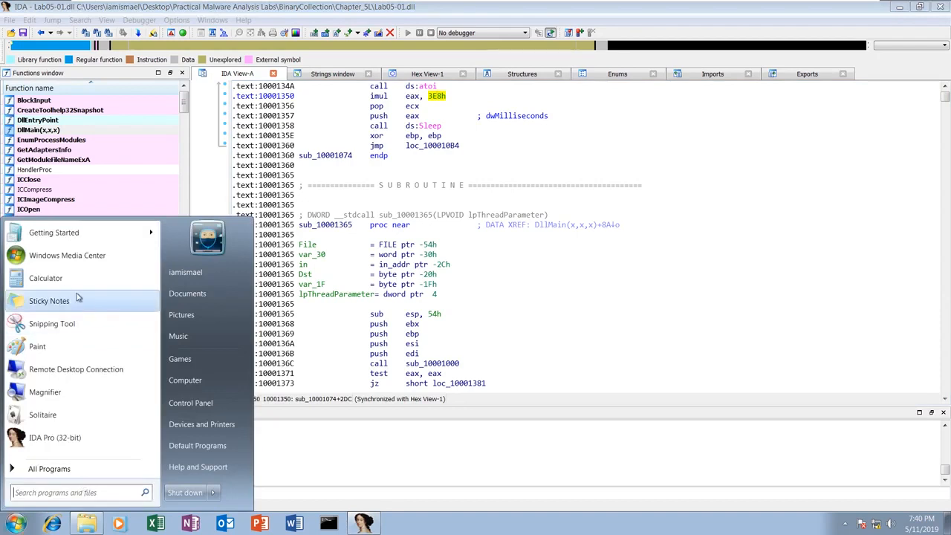
left_click(45, 278)
left_click(91, 98)
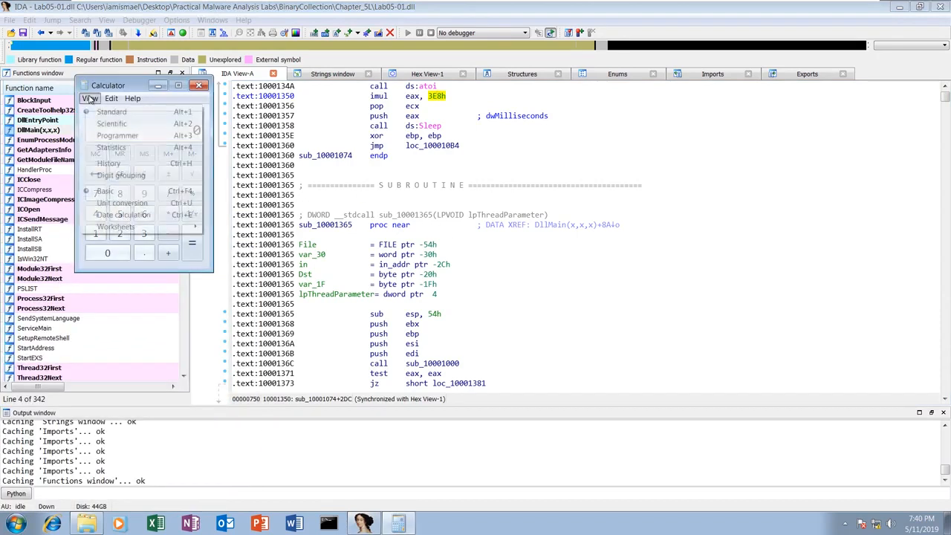
left_click(108, 136)
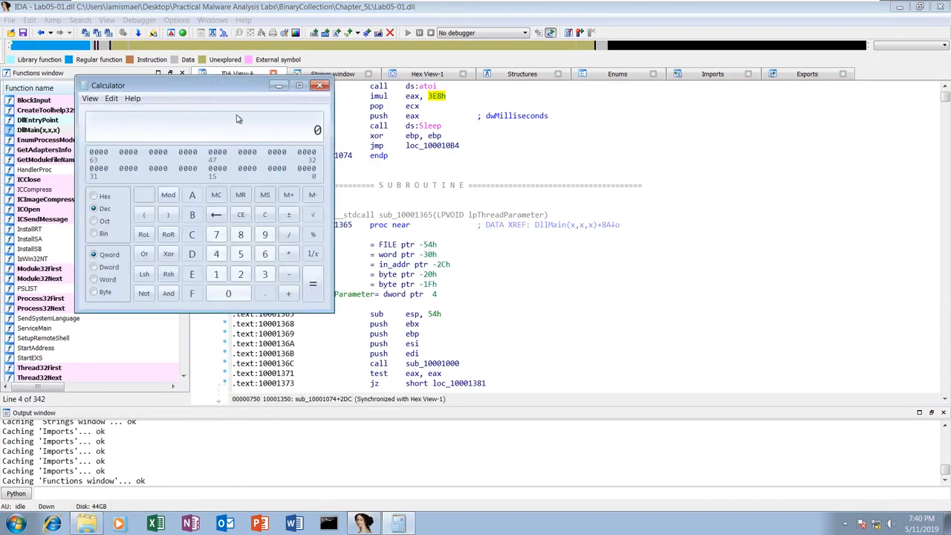
left_click_drag(217, 88, 755, 163)
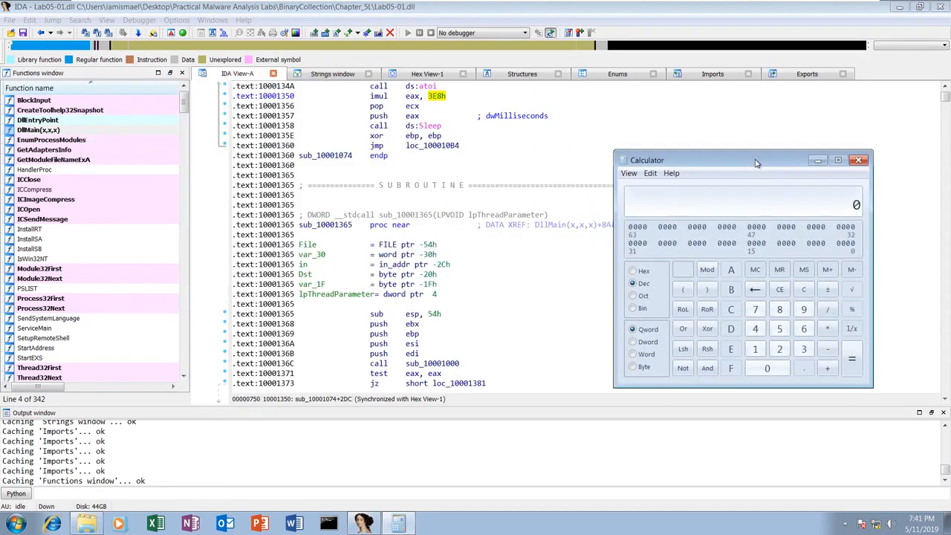
left_click(634, 271)
left_click(804, 348)
left_click(732, 348)
left_click(780, 309)
left_click(642, 285)
Back in IDA, trace eax to off_10019020, inspect the string it references, and return to the code at 10001341.
left_click(415, 96)
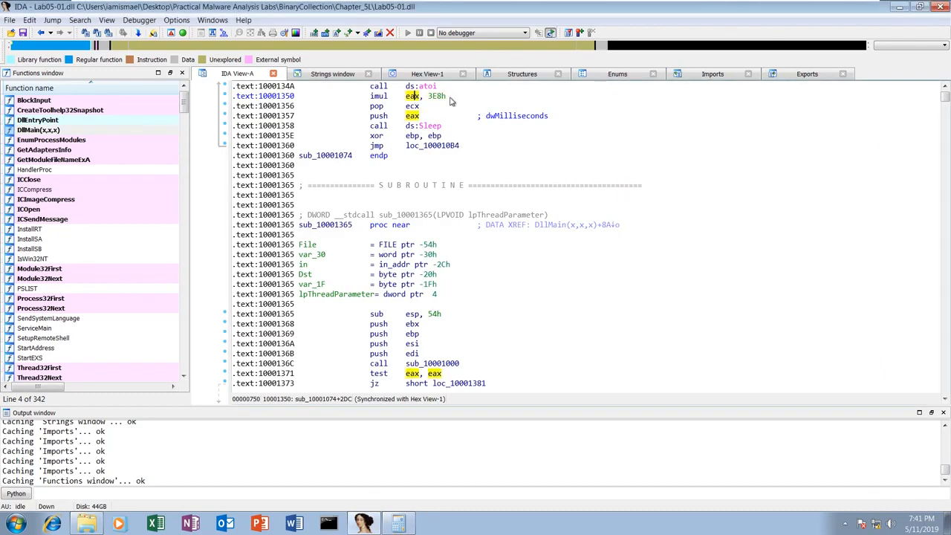
scroll(450, 104, "up", 3)
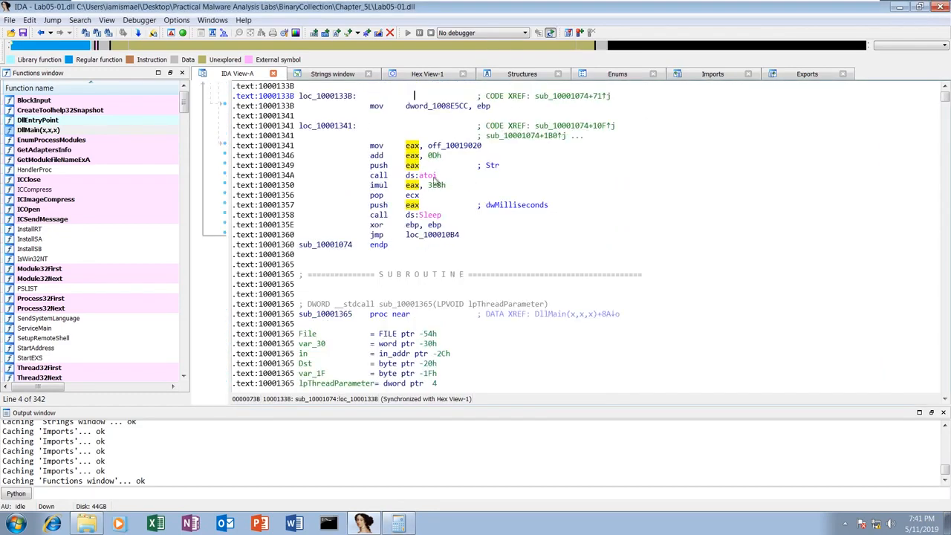
mouse_move(435, 179)
left_click(446, 147)
mouse_move(448, 148)
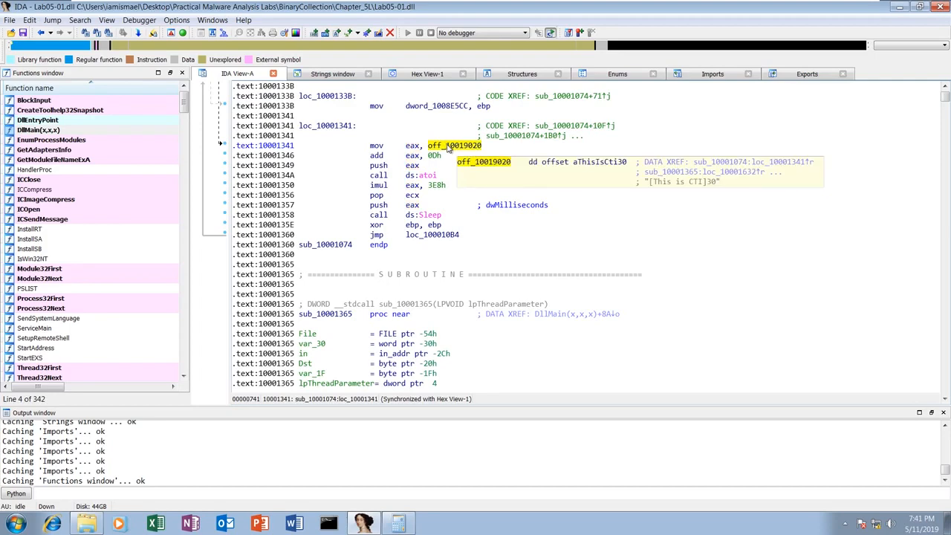
double_click(448, 147)
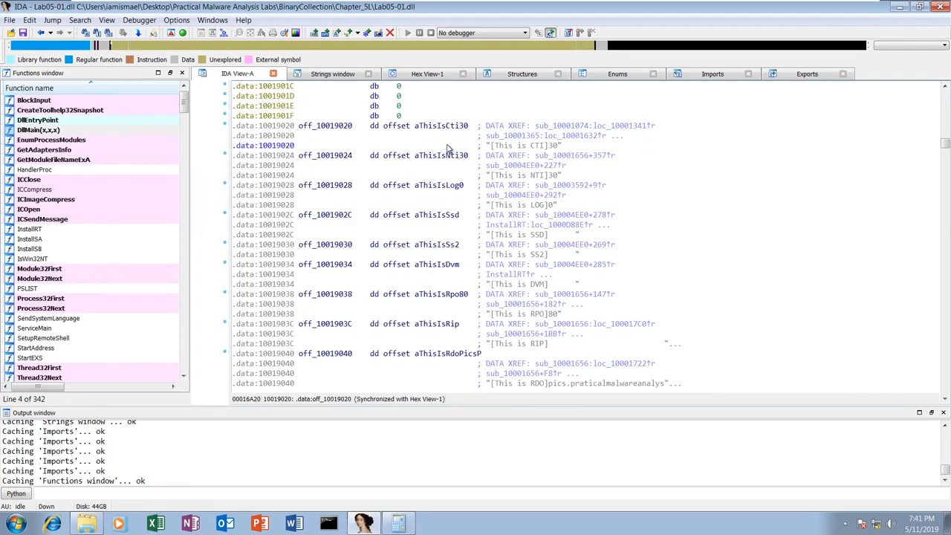
mouse_move(509, 150)
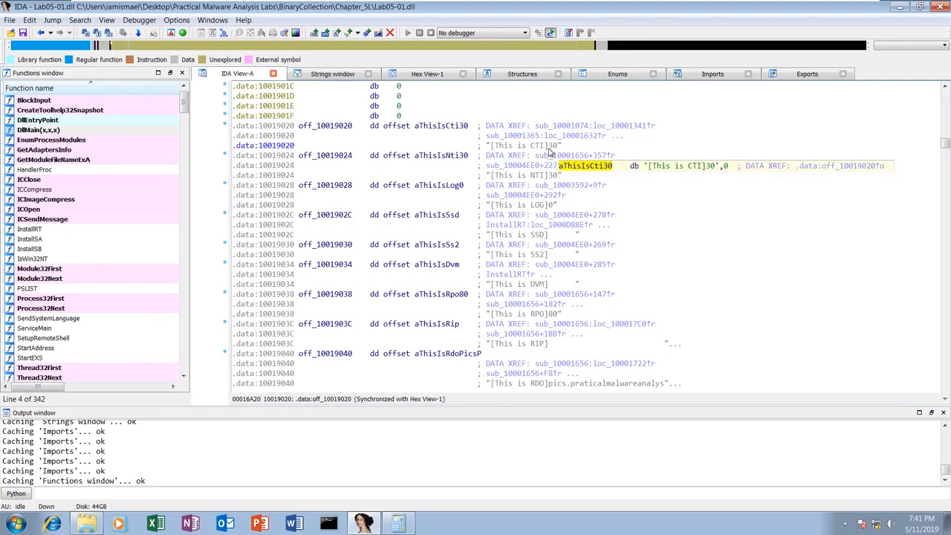
key("Escape")
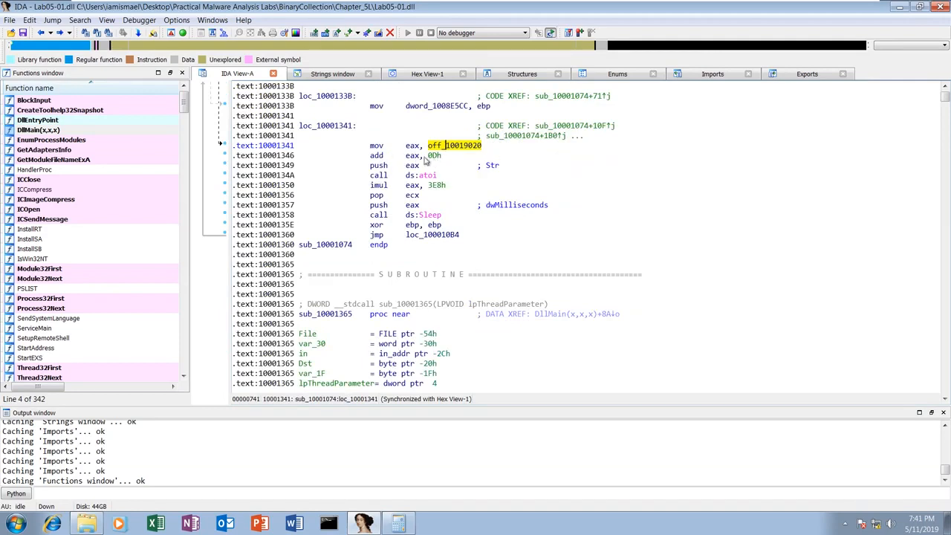
Follow off_10019020 to its string again, return to 10001341, and inspect the atoi call and the 3E8h multiplier.
mouse_move(444, 153)
double_click(445, 147)
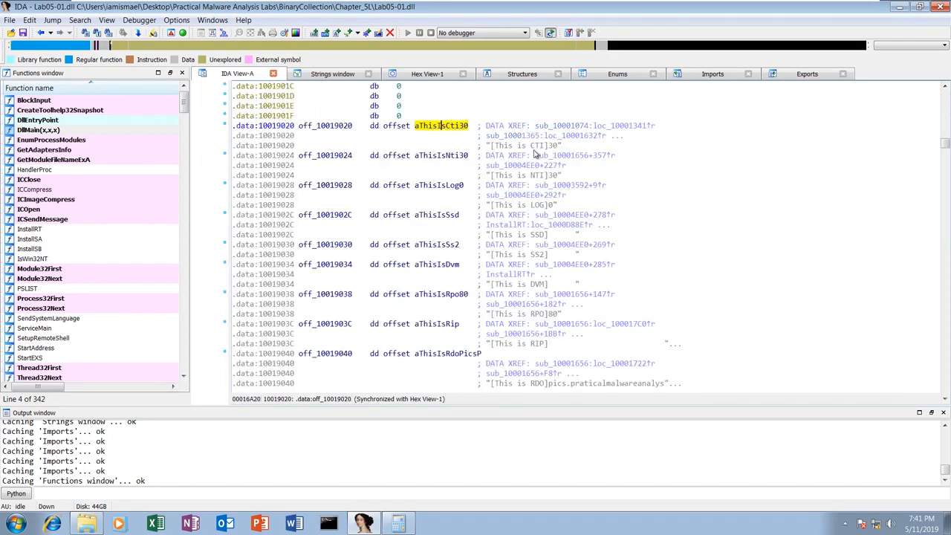
mouse_move(551, 154)
key("Escape")
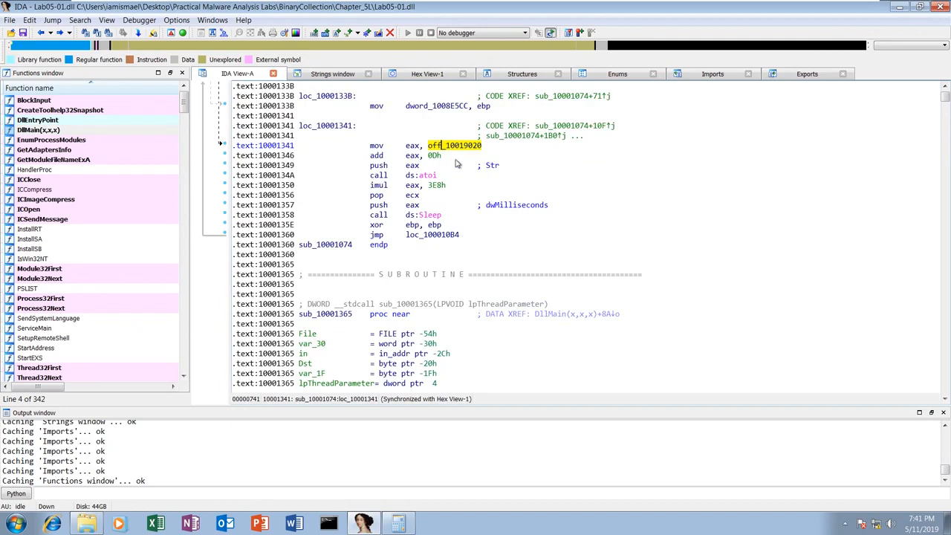
left_click(434, 175)
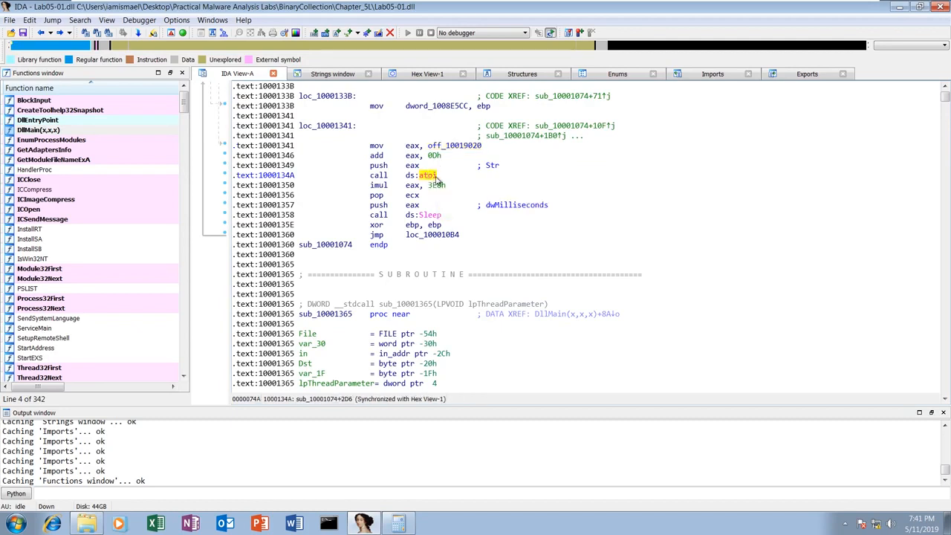
left_click(437, 186)
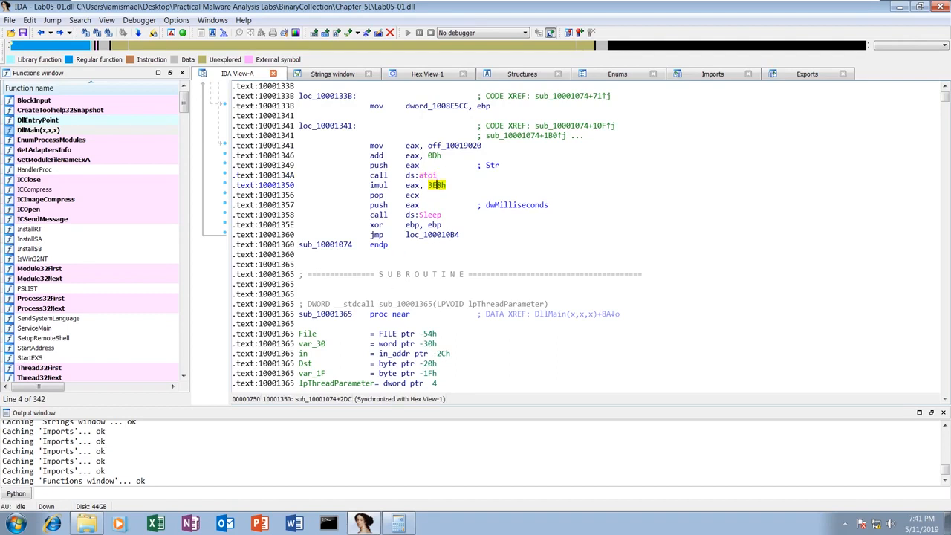
Switch to Calculator and multiply 1000 by 30 in decimal to get the Sleep duration in milliseconds.
left_click(398, 524)
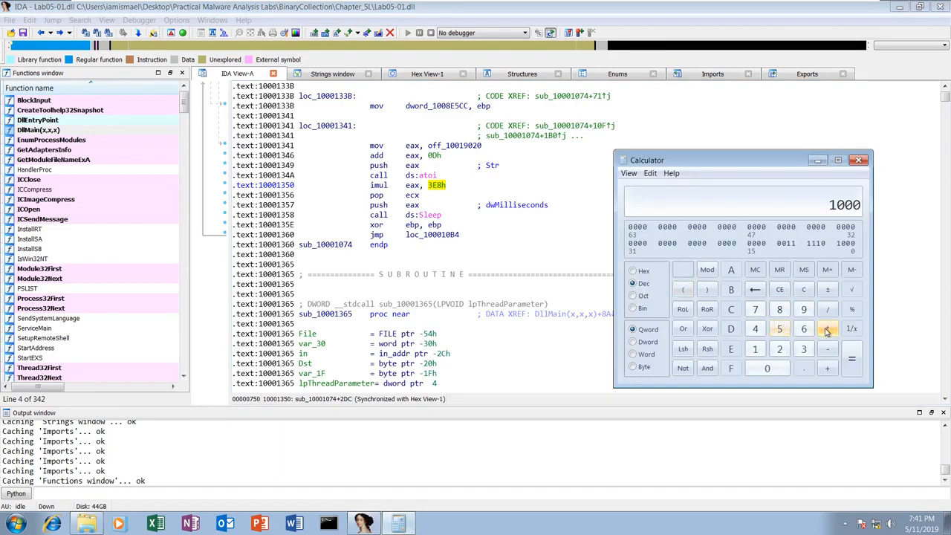
left_click(803, 349)
left_click(768, 368)
left_click(852, 359)
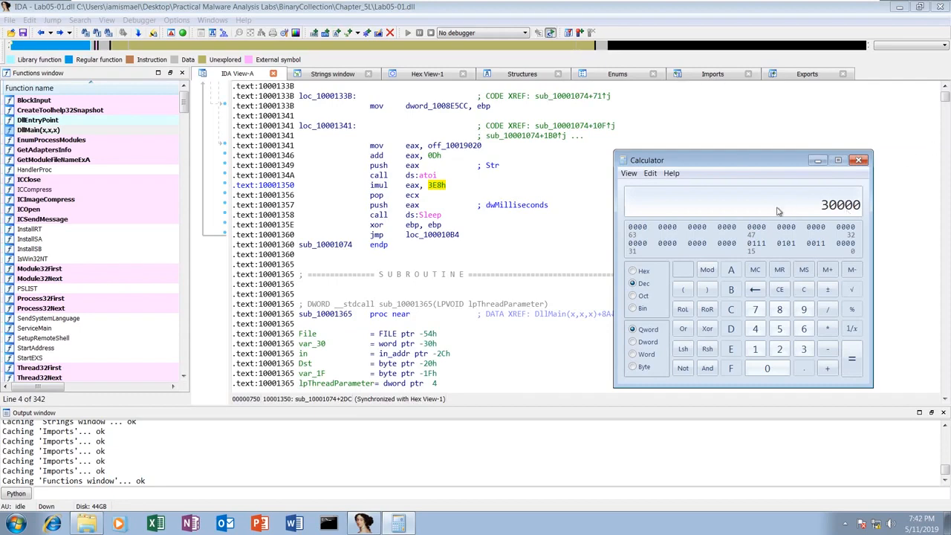
Back in IDA, jump to address 10001701 to reach the socket call.
left_click(584, 237)
type("g")
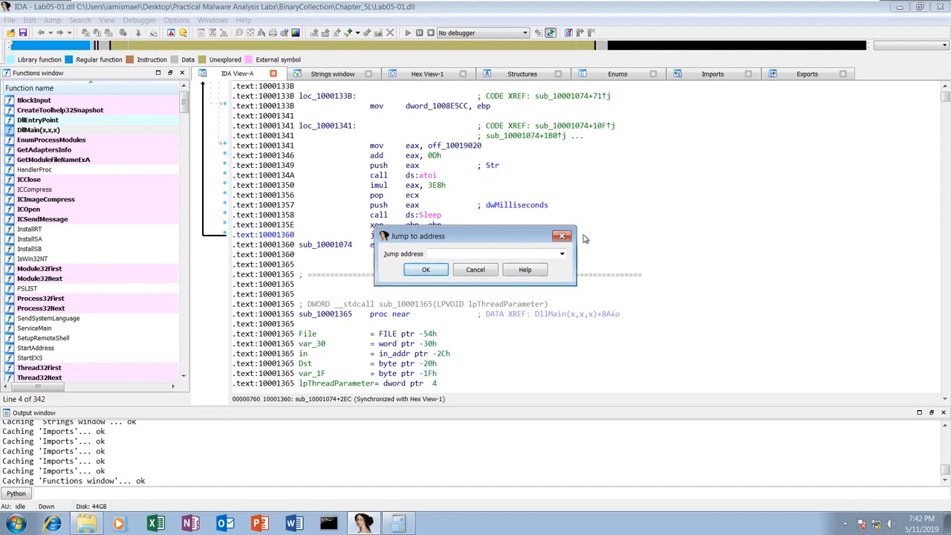
type("1000")
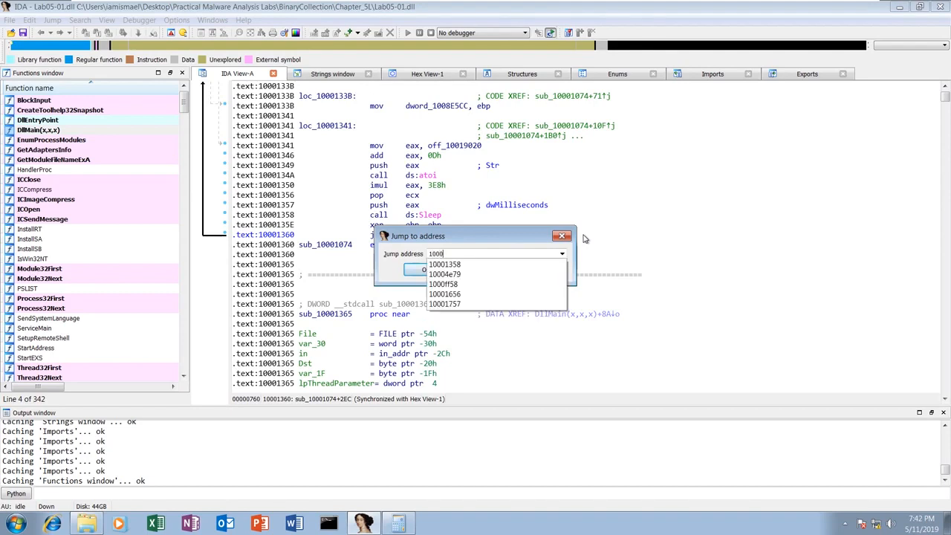
type("1701")
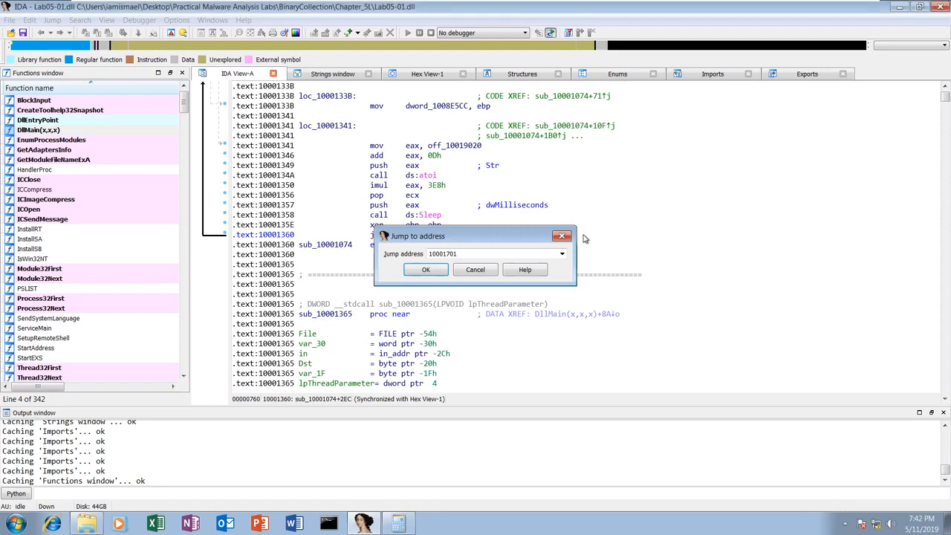
key("Return")
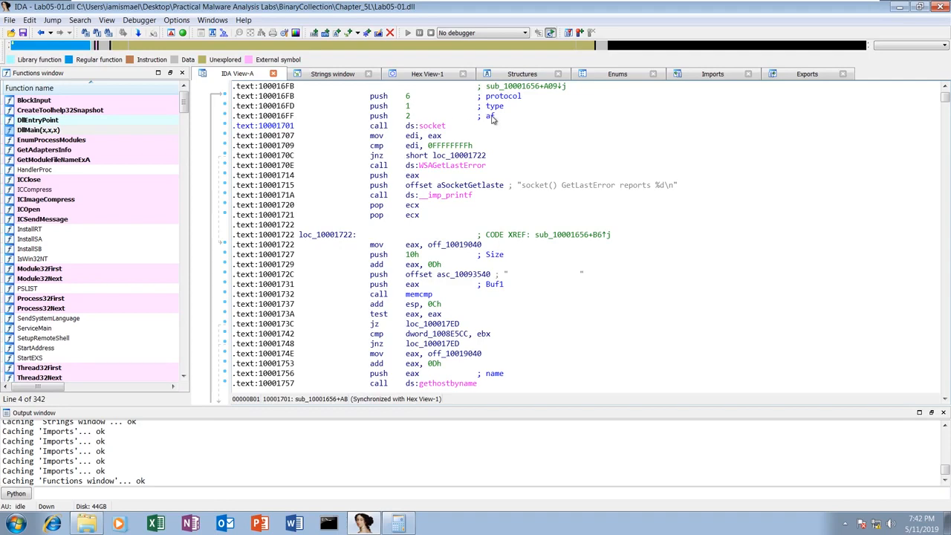
left_click(408, 118)
left_click(407, 116)
right_click(407, 116)
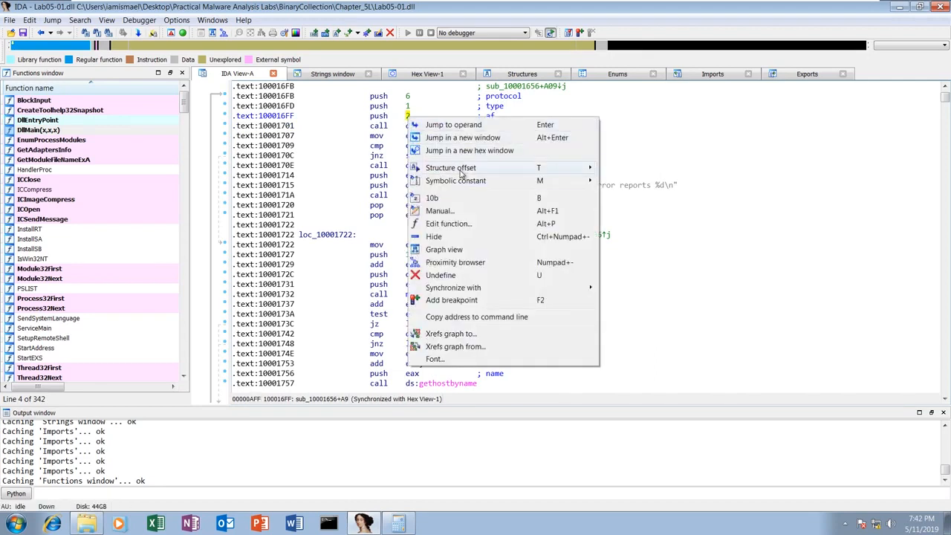
mouse_move(534, 178)
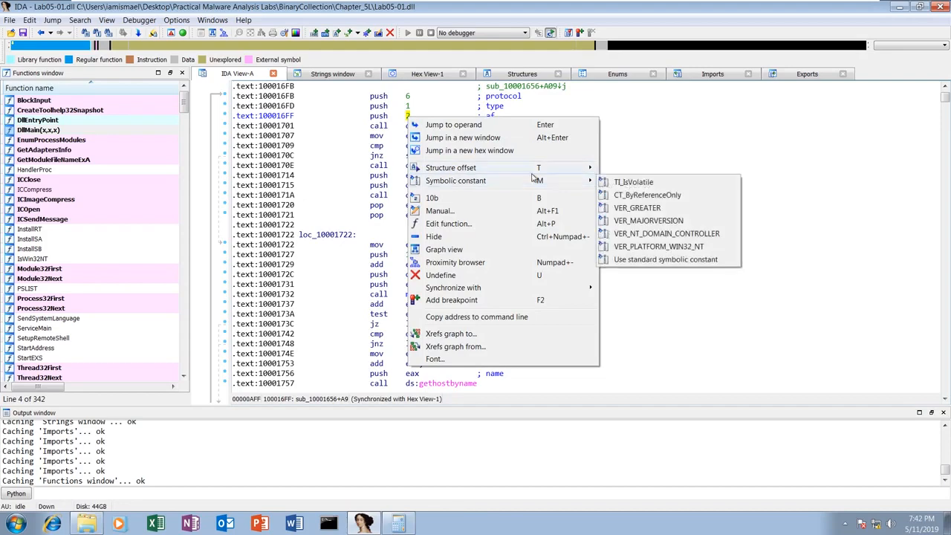
left_click(654, 260)
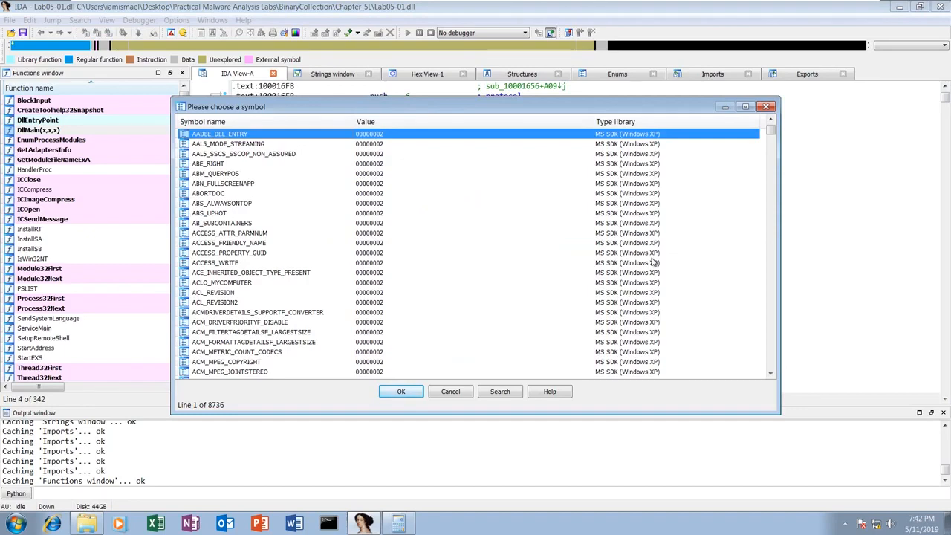
type("I")
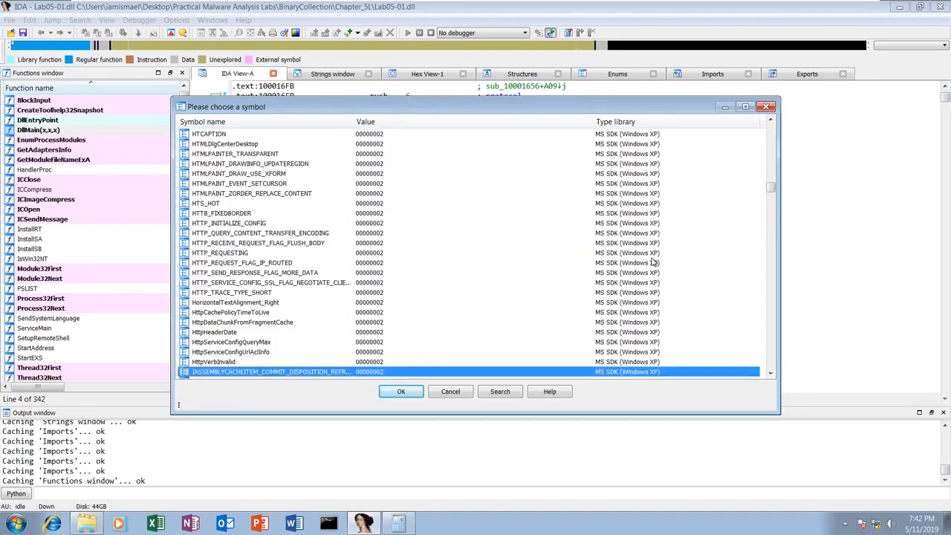
type("S")
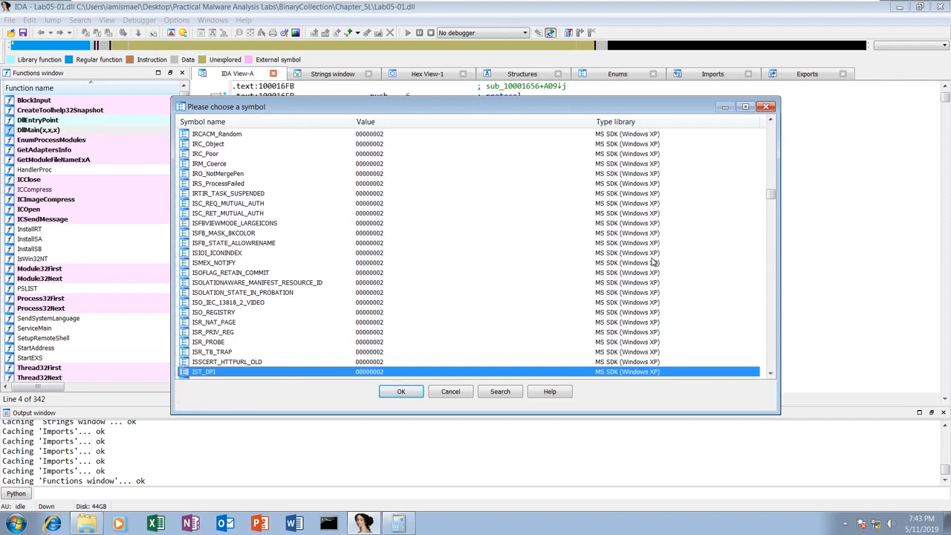
type("AF")
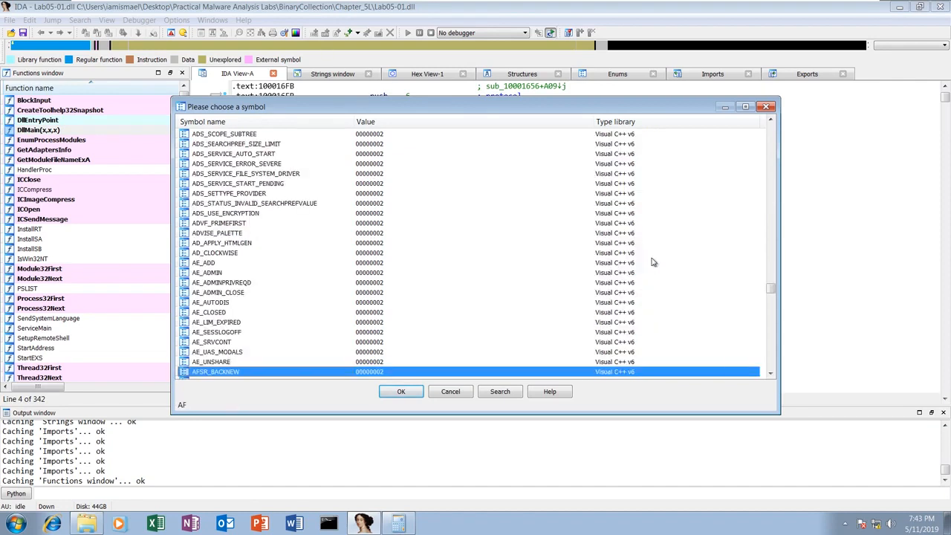
type("I")
key("BackSpace")
type("I")
key("BackSpace")
scroll(399, 333, "down", 3)
scroll(399, 333, "down", 8)
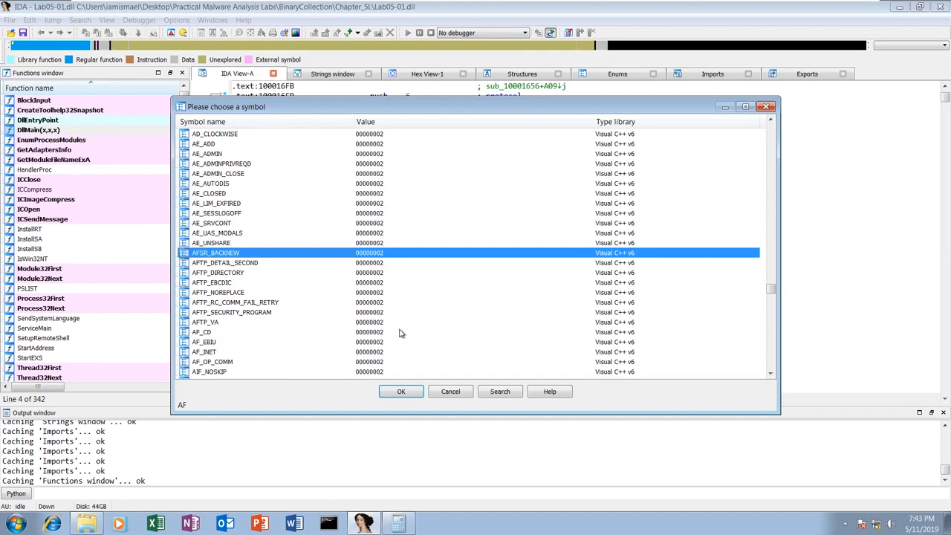
scroll(399, 334, "down", 10)
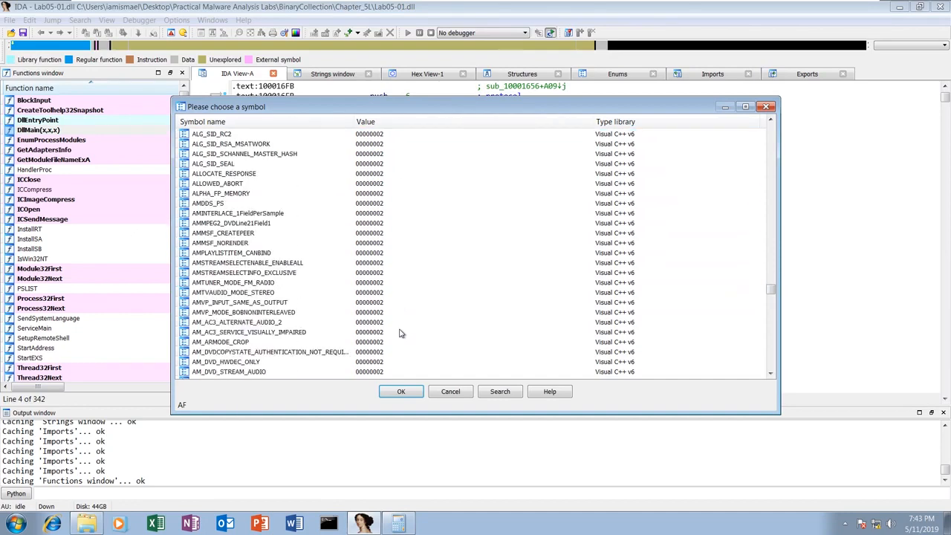
scroll(399, 333, "down", 10)
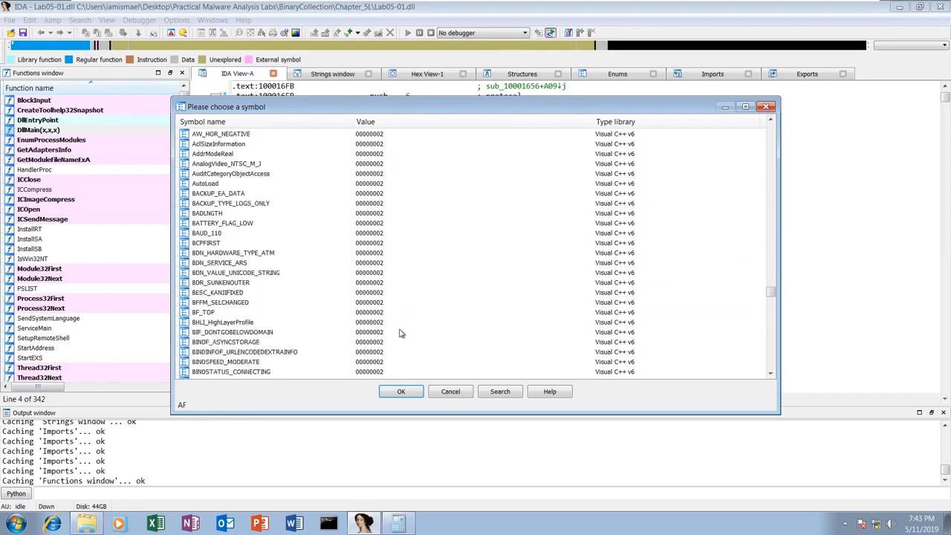
left_click(452, 393)
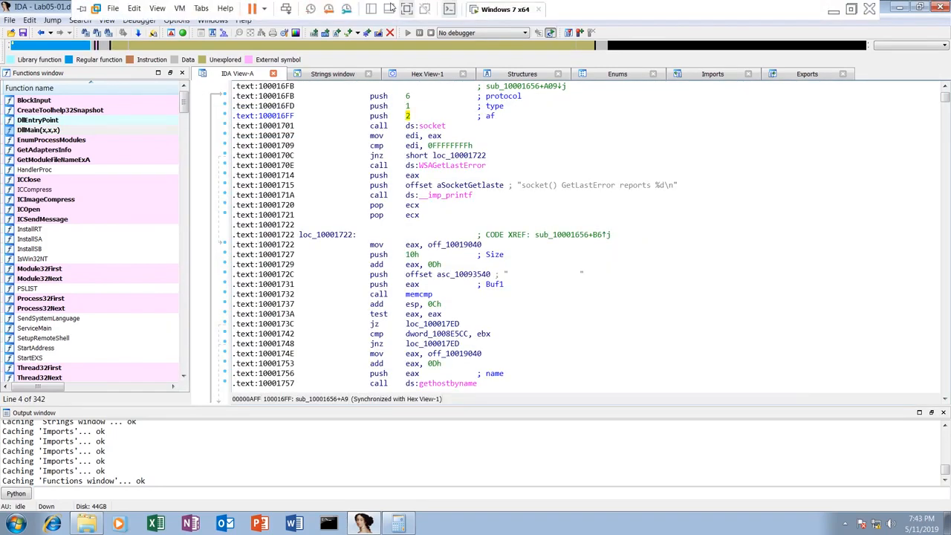
Take the virtual machine out of full screen, open Microsoft's socket function documentation in Firefox, and look up the af values.
left_click(406, 7)
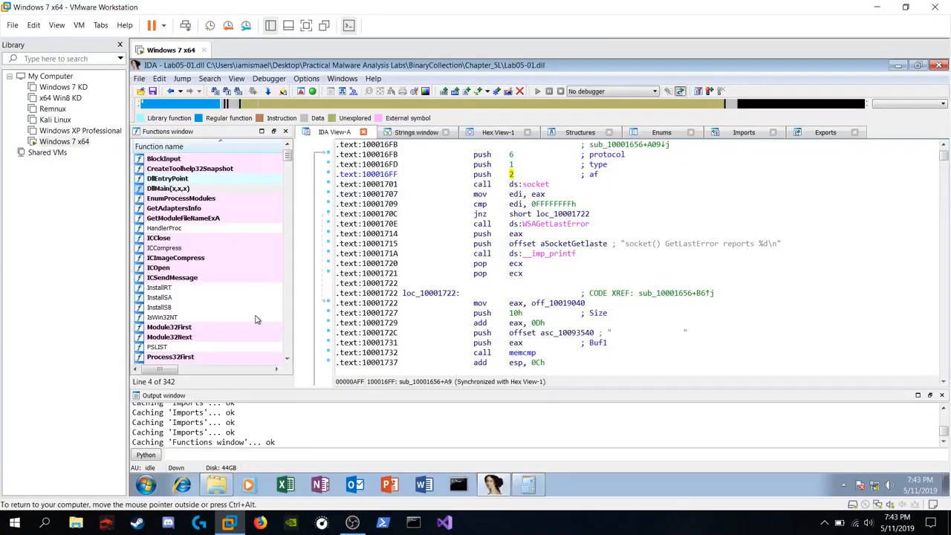
left_click(261, 522)
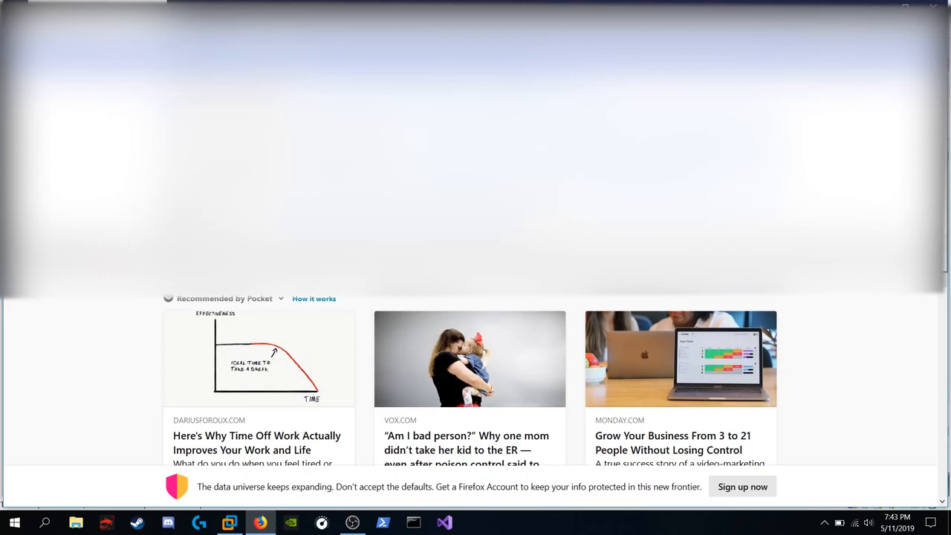
key("Return")
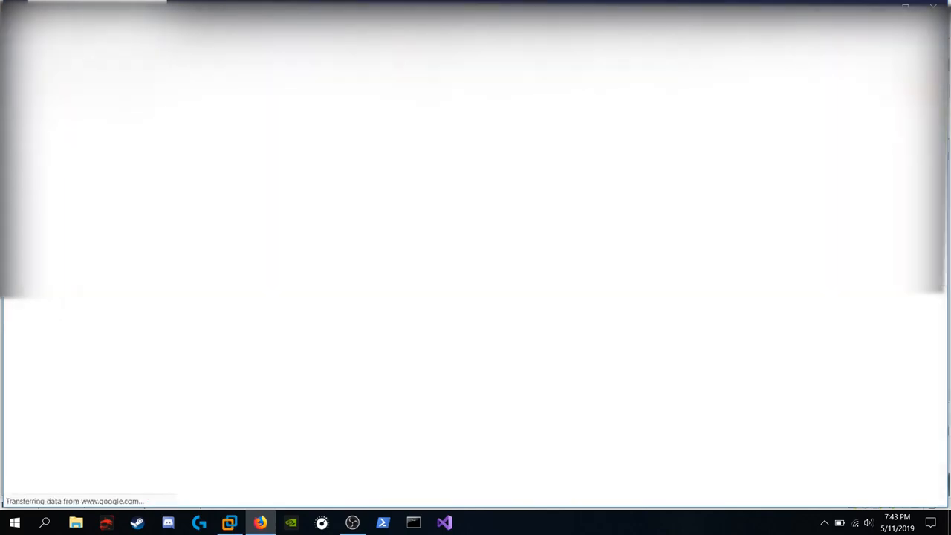
left_click(240, 160)
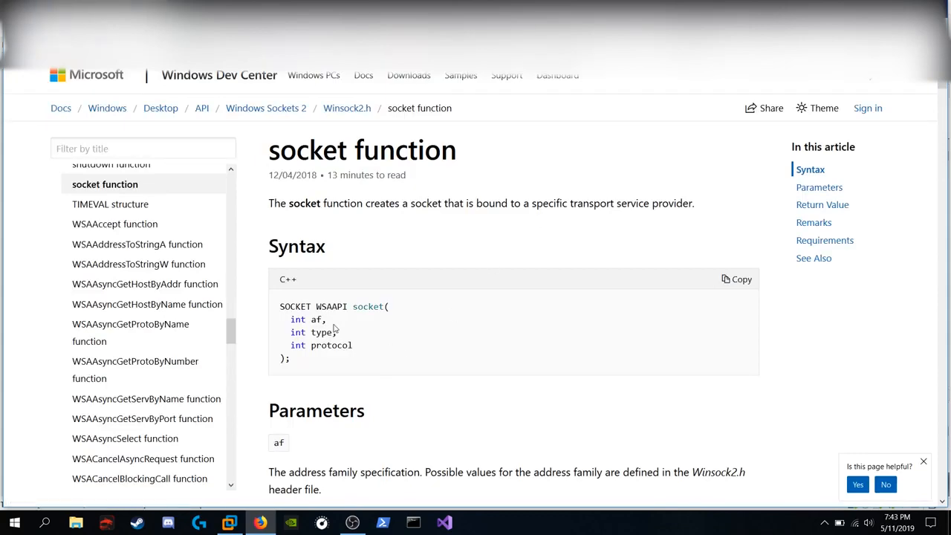
scroll(387, 411, "down", 2)
scroll(418, 411, "down", 5)
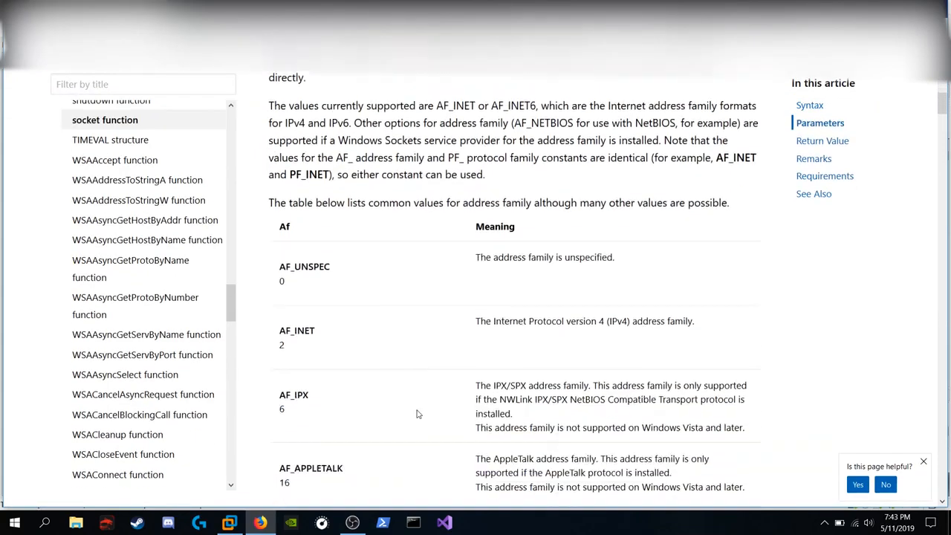
left_click_drag(292, 334, 312, 401)
Back in IDA, replace the af argument at 100016FF with the standard symbolic constant AF_INET.
left_click(229, 522)
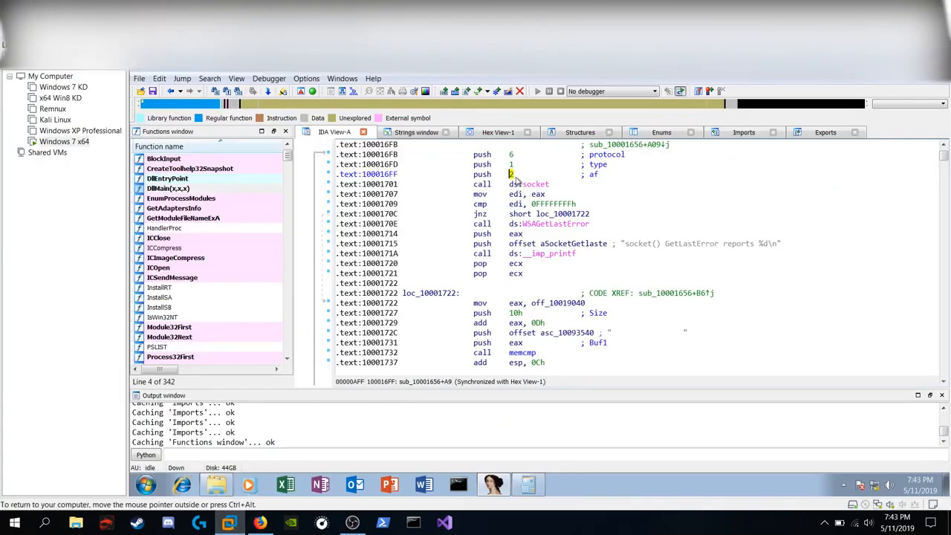
right_click(511, 174)
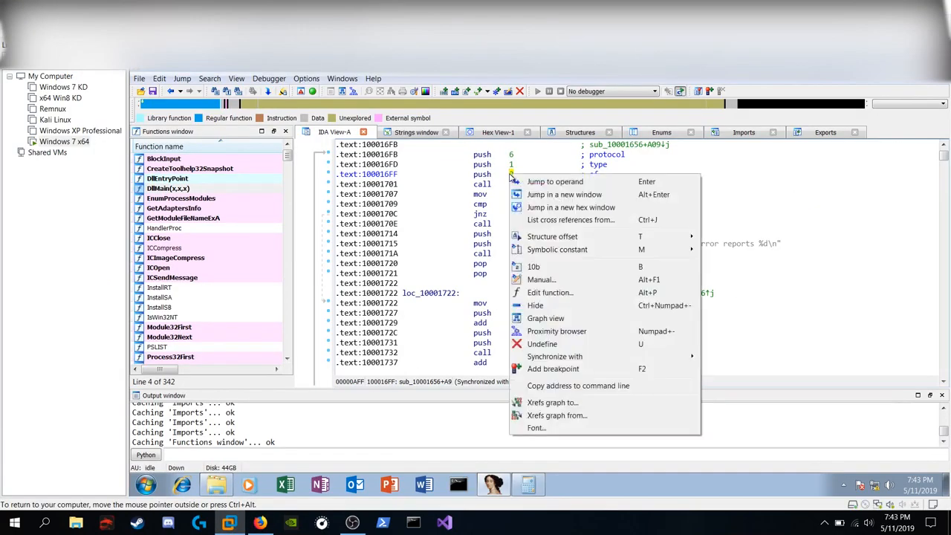
mouse_move(553, 253)
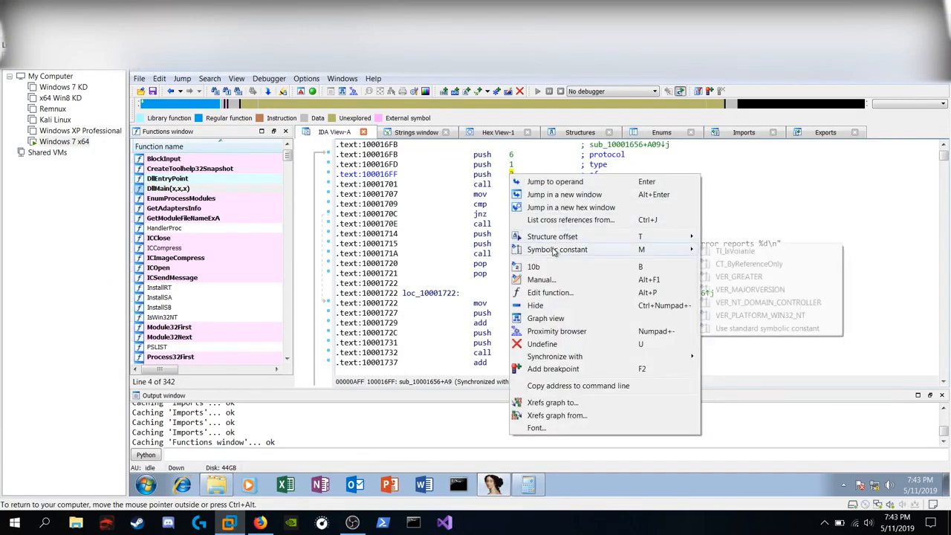
left_click(757, 329)
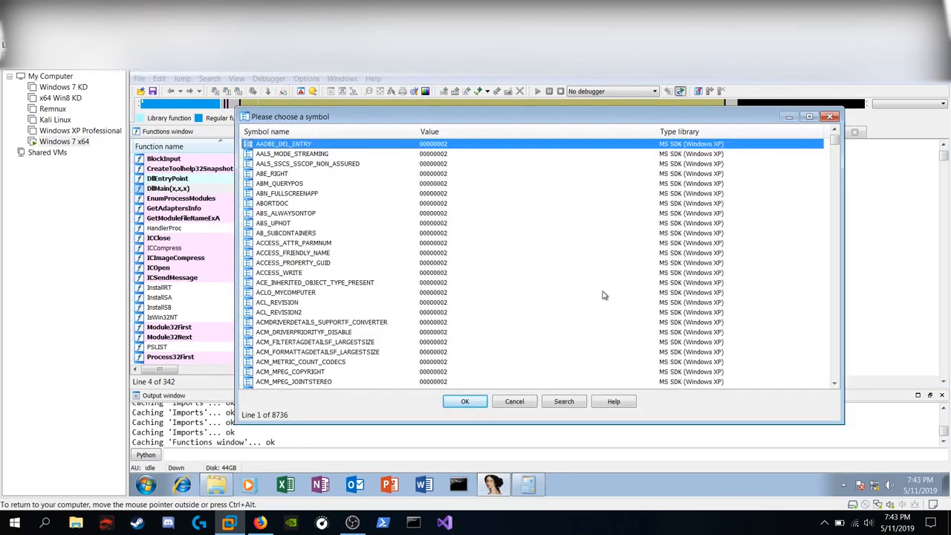
type("AF_")
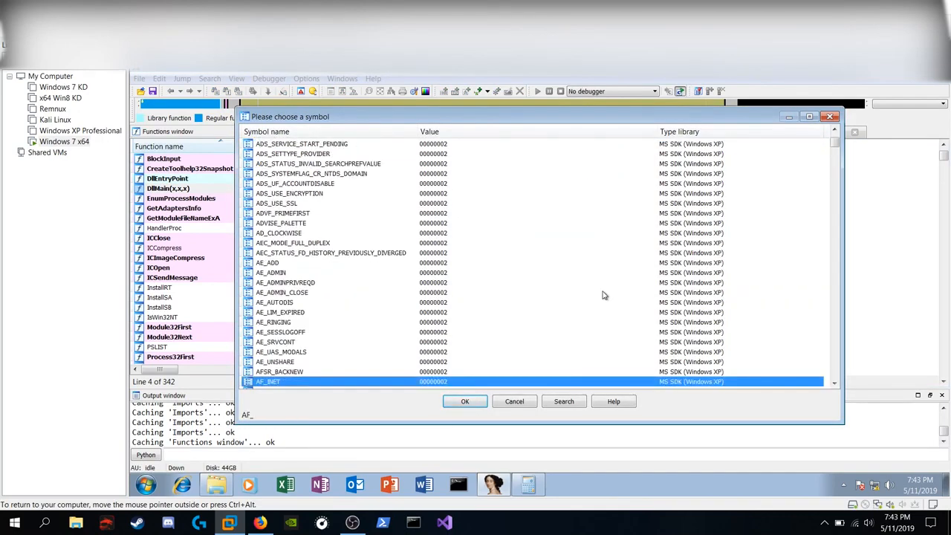
left_click(476, 405)
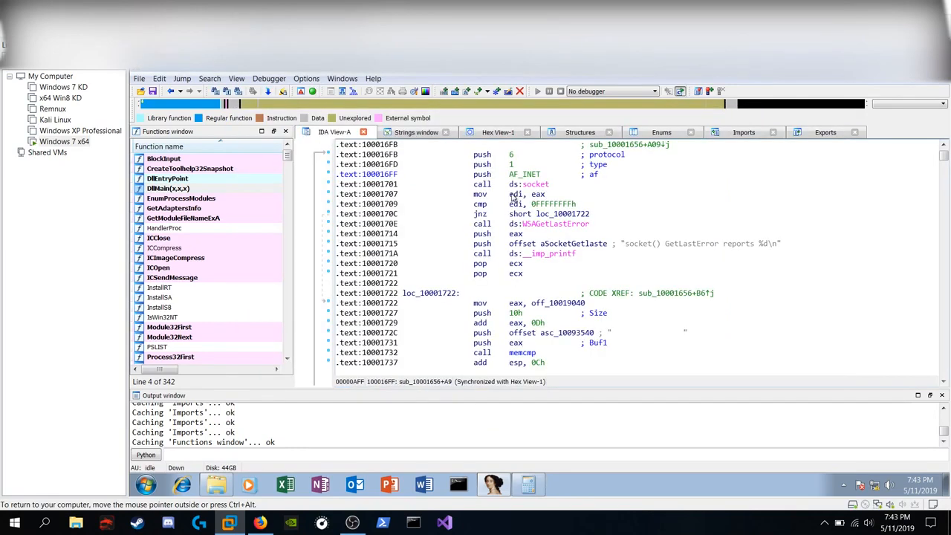
Select the type argument at 100016FD, look up its value 1 in the socket documentation's type table, and return to IDA.
left_click(511, 164)
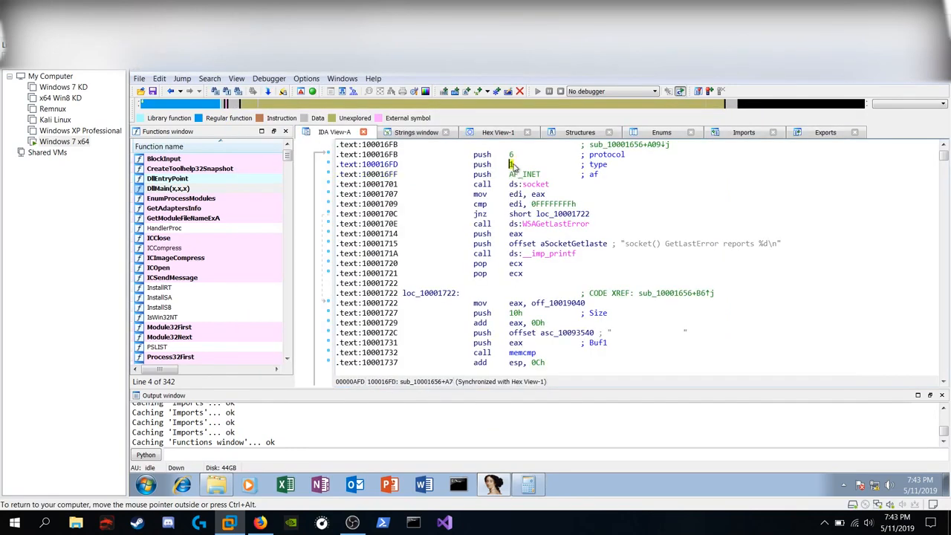
key("alt+Tab")
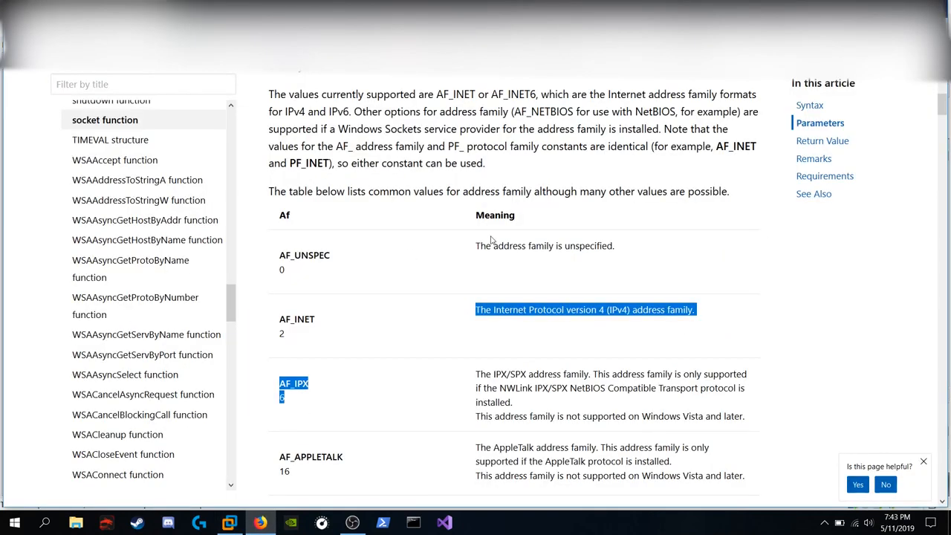
scroll(460, 333, "down", 3)
scroll(461, 334, "down", 10)
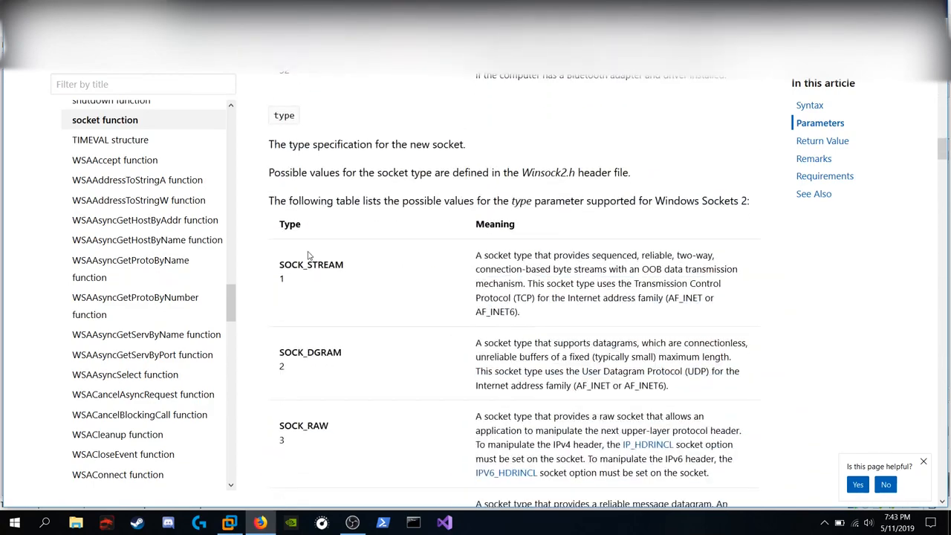
left_click(230, 523)
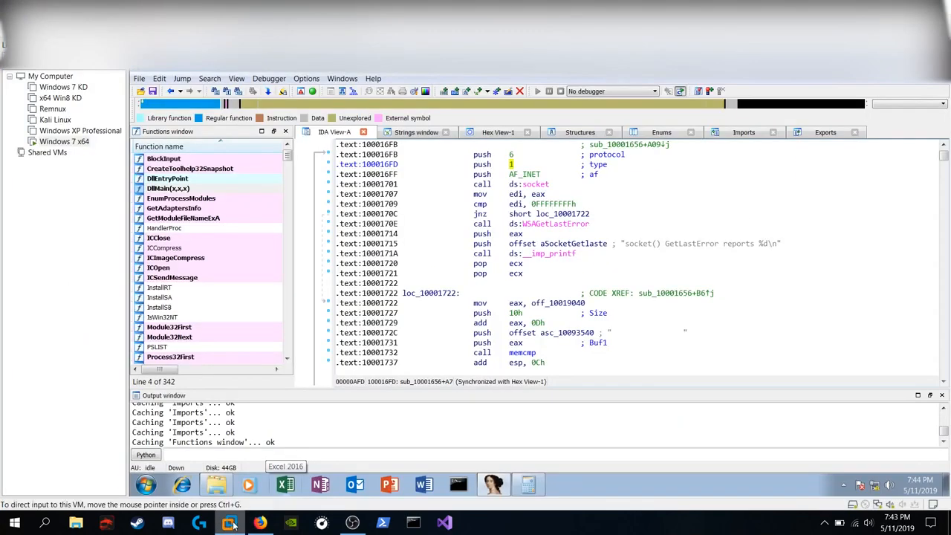
Replace the type argument at 100016FD with the standard symbolic constant SOCK_STREAM.
right_click(512, 167)
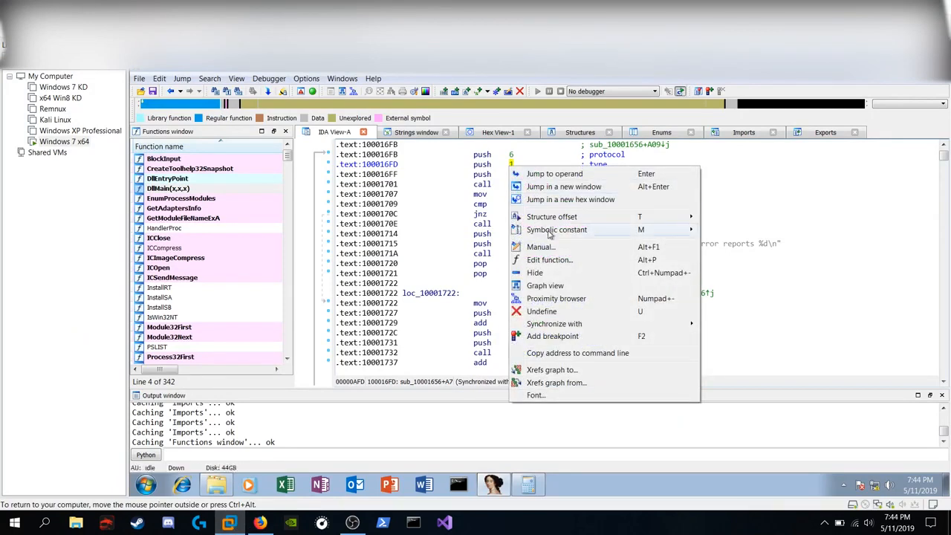
mouse_move(551, 231)
left_click(741, 321)
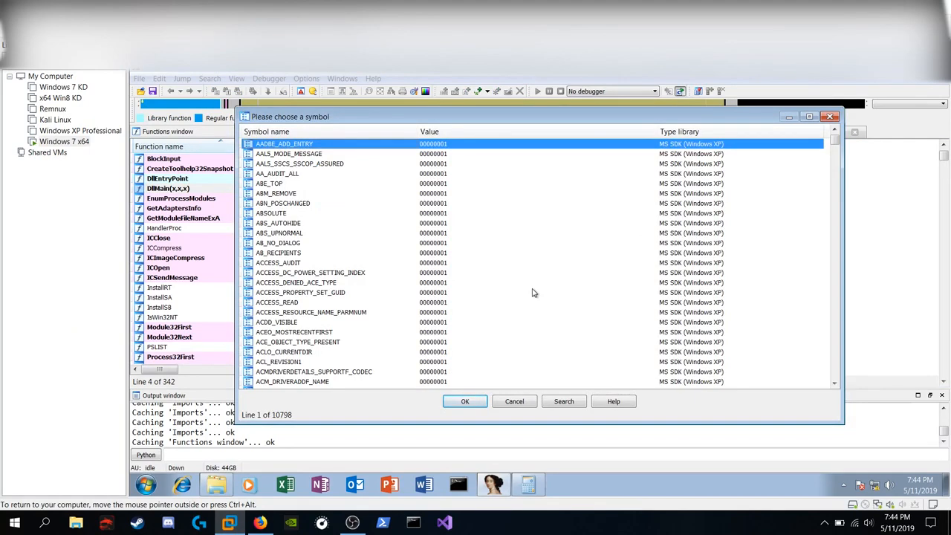
key("ctrl+f")
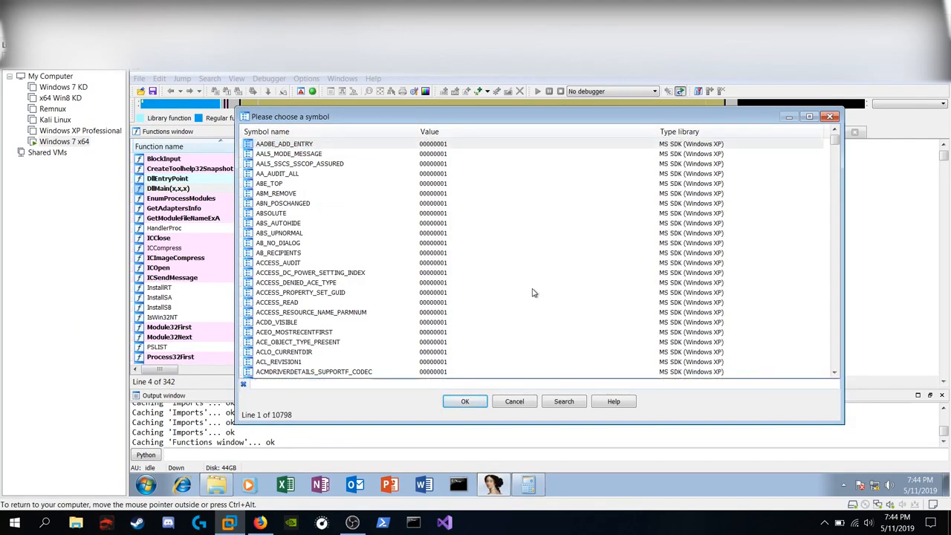
type("SOCKST")
key("BackSpace")
key("BackSpace")
key("BackSpace")
key("BackSpace")
key("BackSpace")
key("BackSpace")
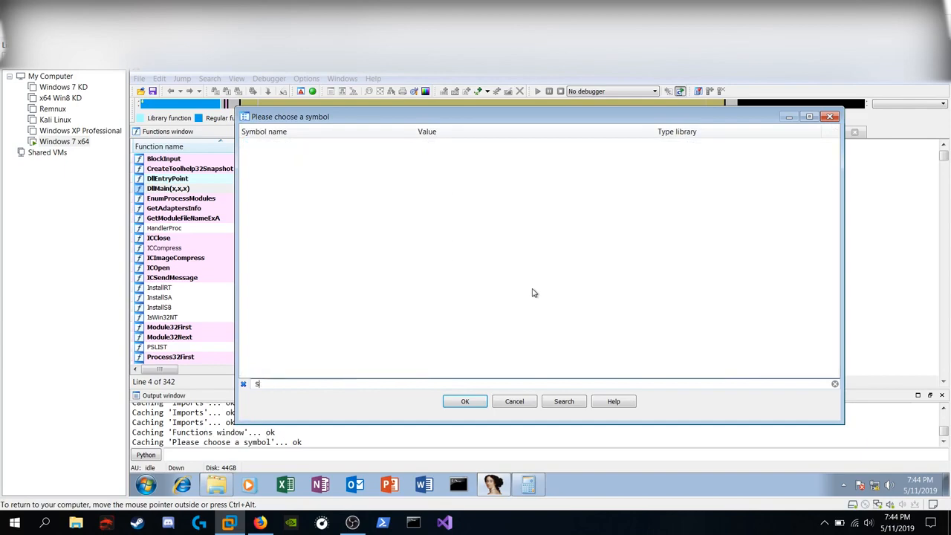
type("s")
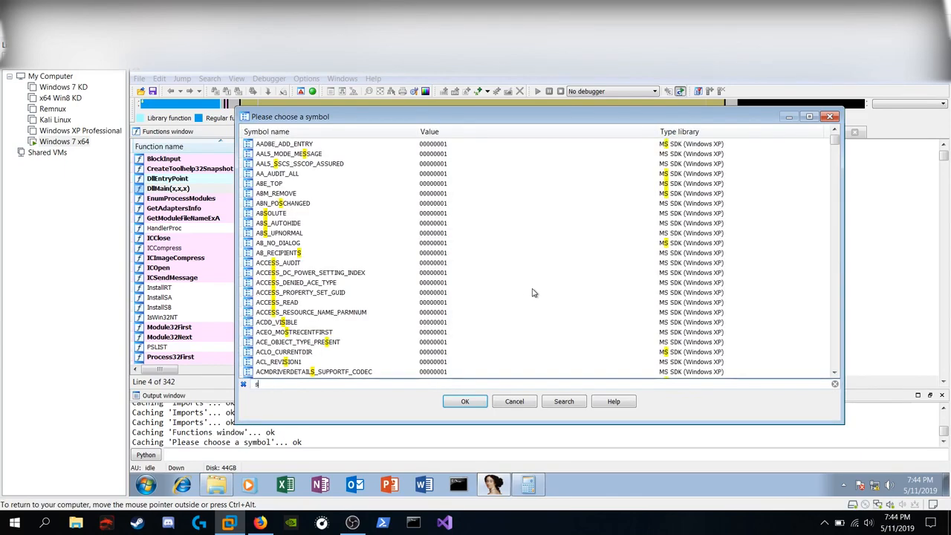
left_click(366, 275)
type("soc")
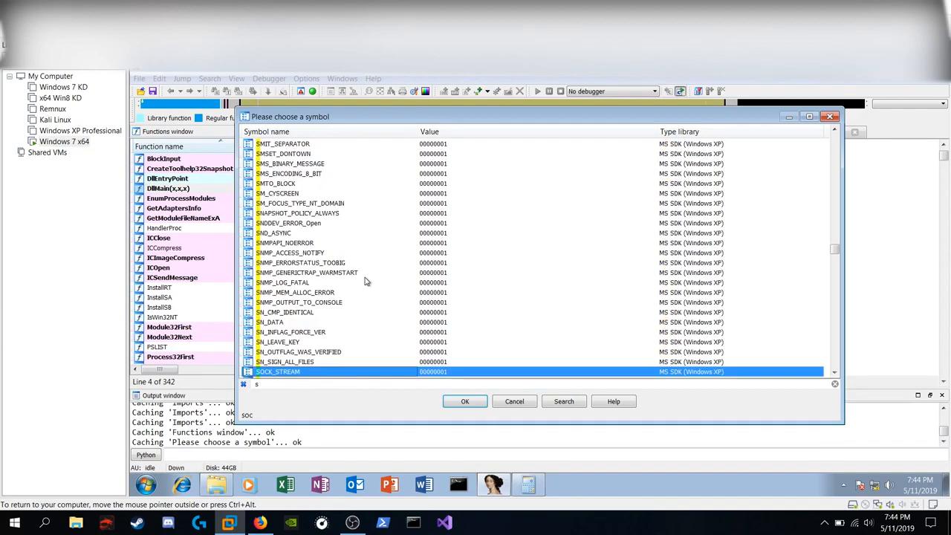
left_click(465, 402)
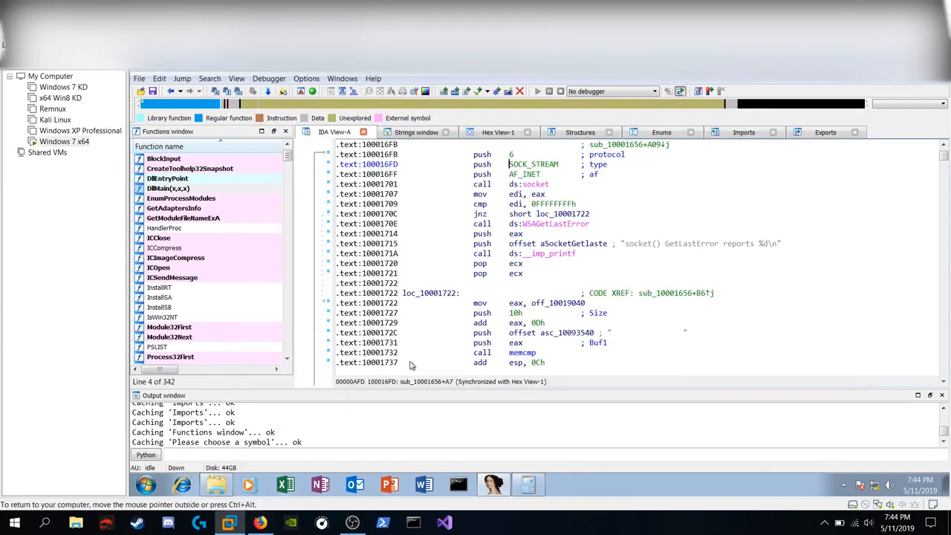
Look up the protocol value 6 in the socket documentation in Firefox and return to IDA.
left_click(260, 523)
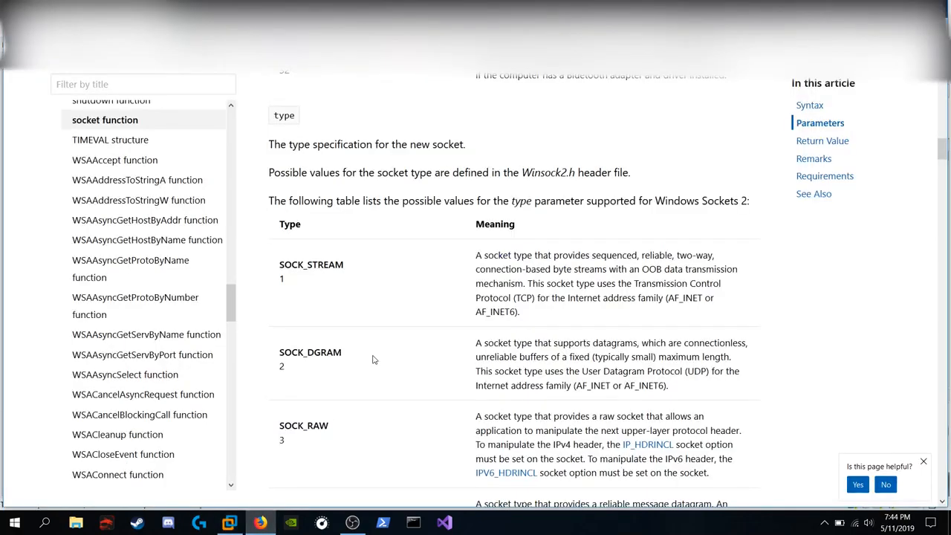
scroll(374, 360, "down", 10)
scroll(374, 360, "down", 10)
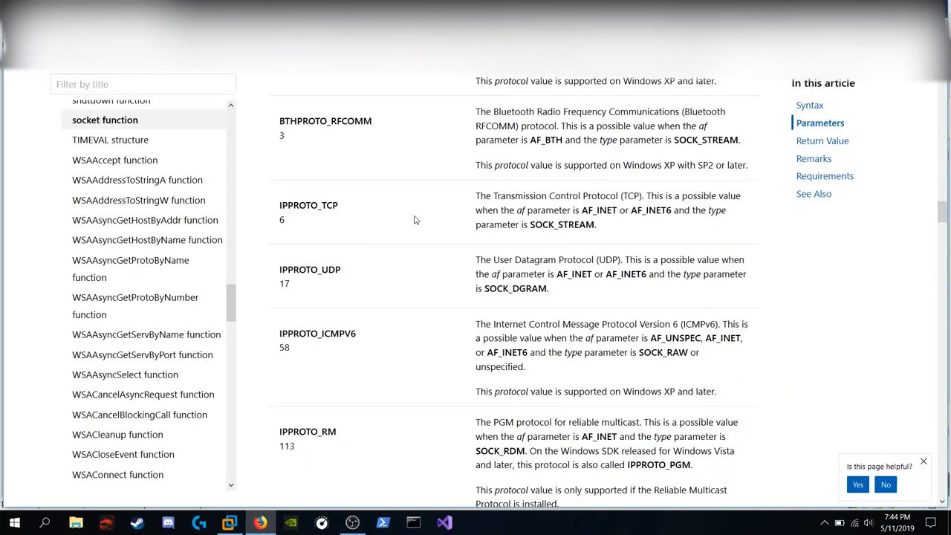
left_click(230, 522)
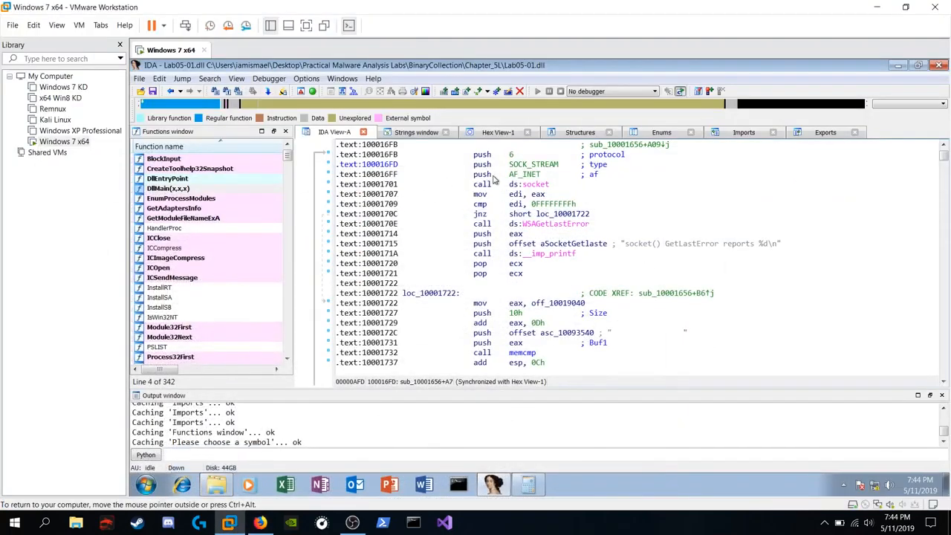
Replace the protocol argument at 100016FB with the standard symbolic constant IPPROTO_TCP.
left_click(513, 155)
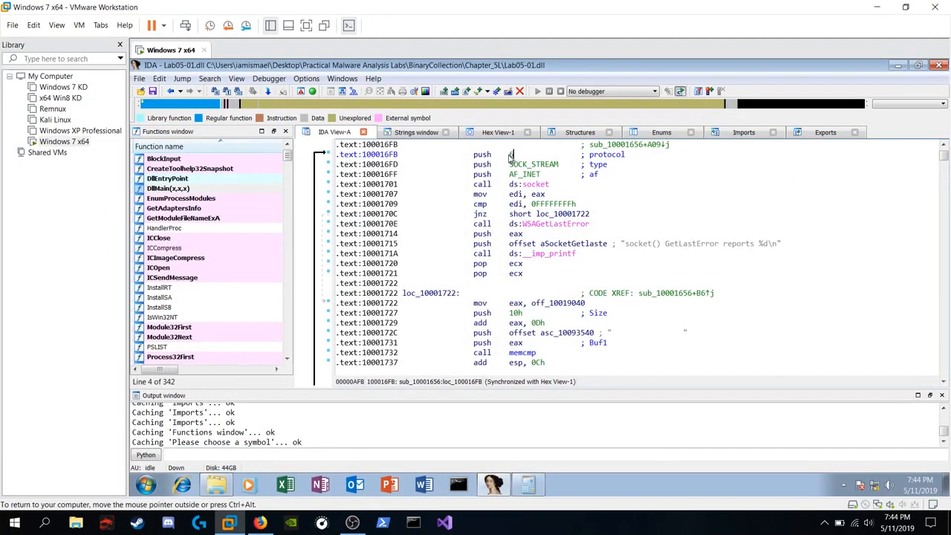
right_click(512, 155)
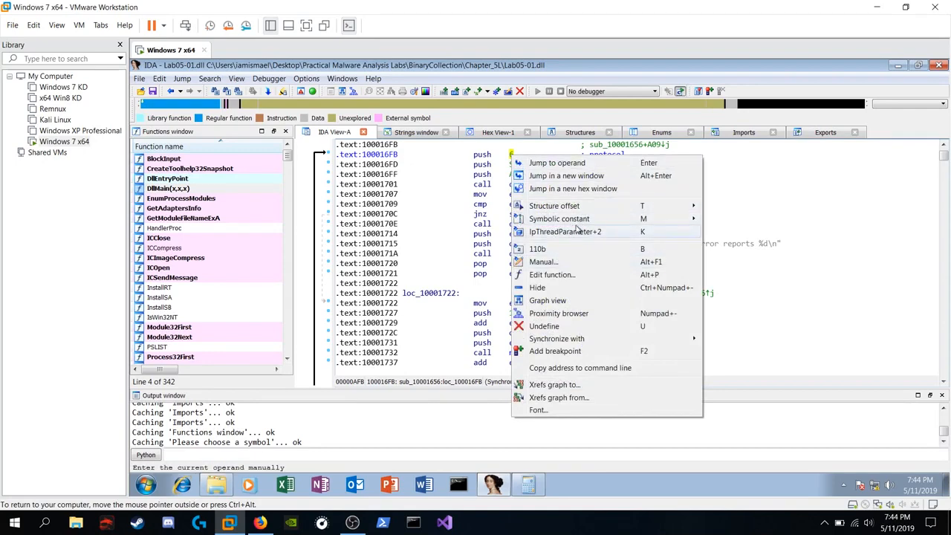
mouse_move(580, 219)
left_click(769, 285)
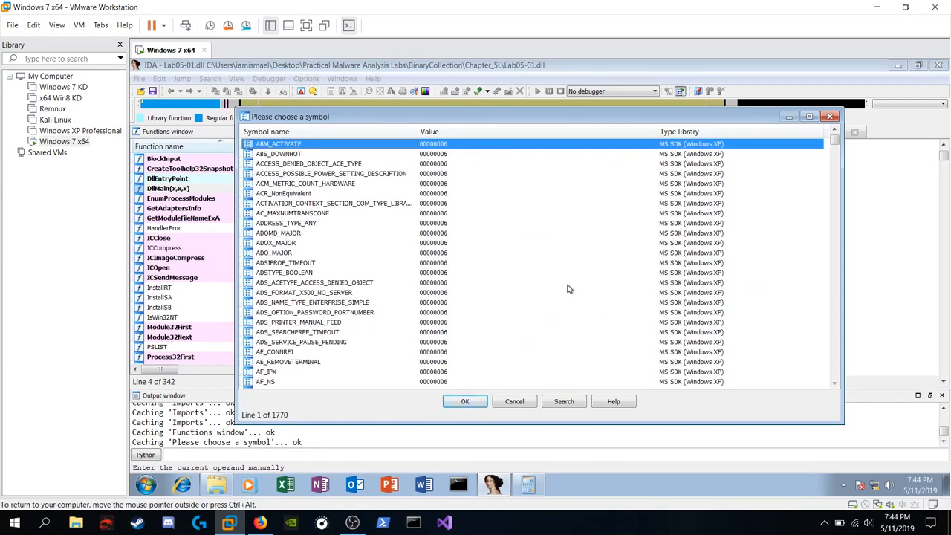
type("IPP")
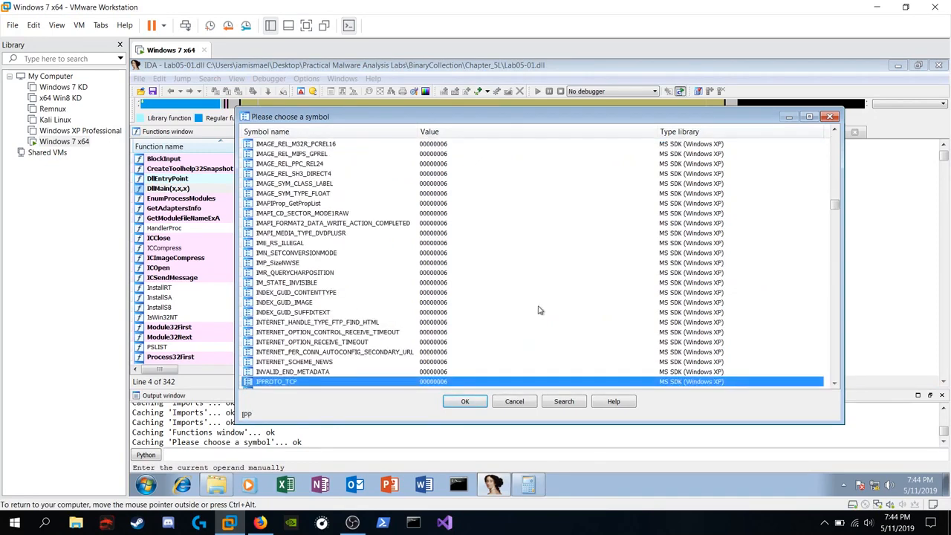
left_click(467, 401)
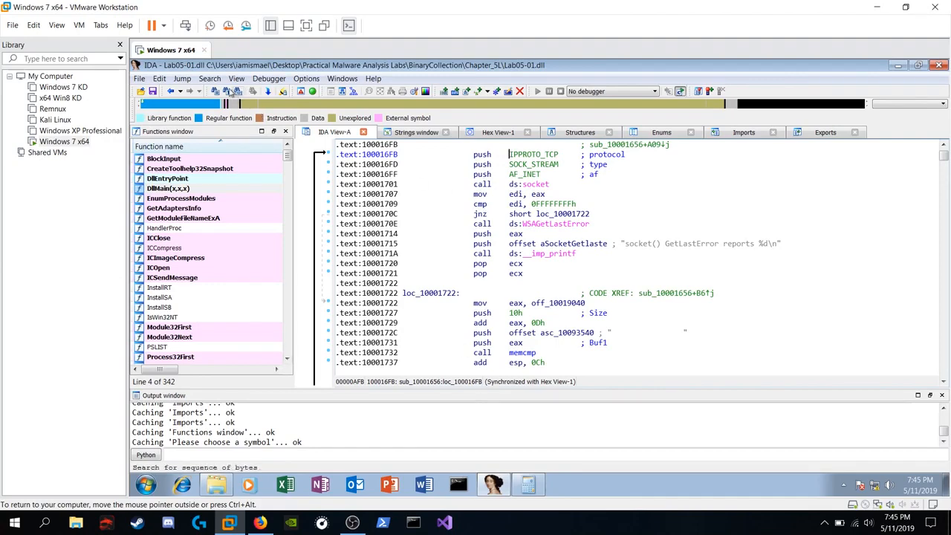
Search the binary for all occurrences of the hex byte sequence ED.
left_click(210, 79)
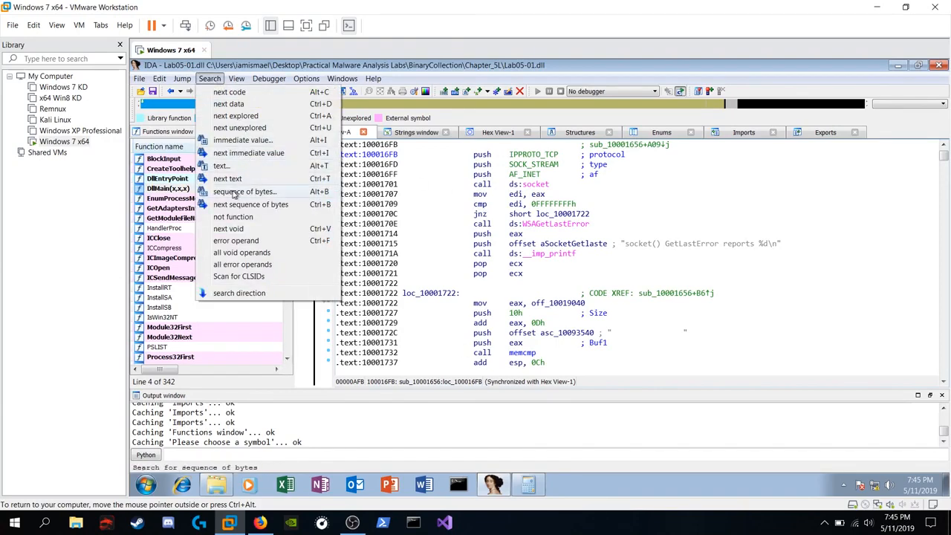
left_click(233, 192)
type("ED")
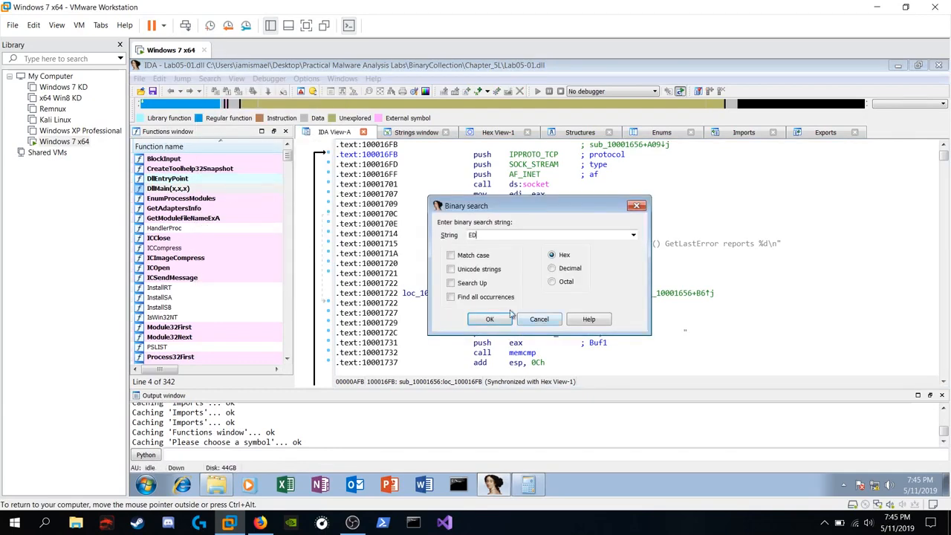
left_click(459, 300)
left_click(490, 319)
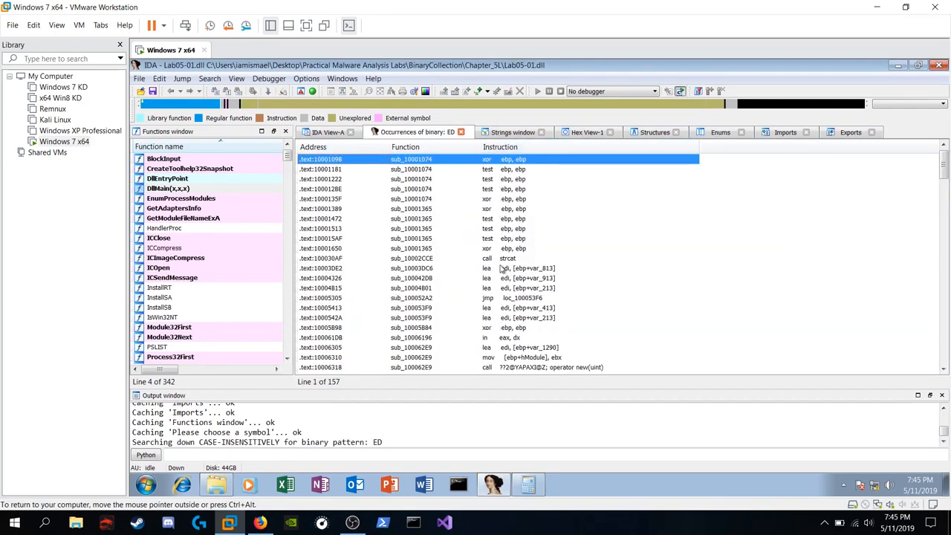
Look through the search results for the in instruction and open its occurrence at 100061DB in the disassembly.
left_click(494, 339)
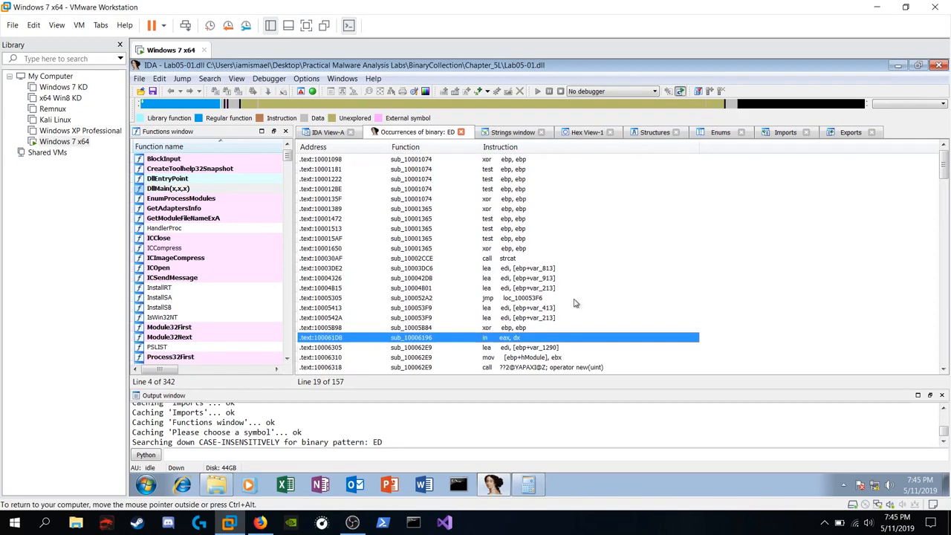
scroll(574, 304, "down", 8)
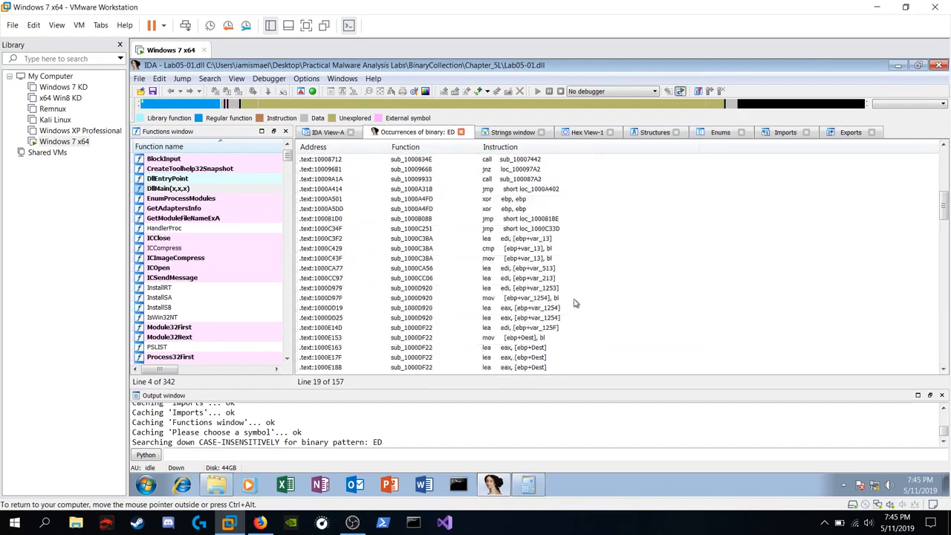
scroll(574, 303, "down", 8)
scroll(574, 304, "up", 15)
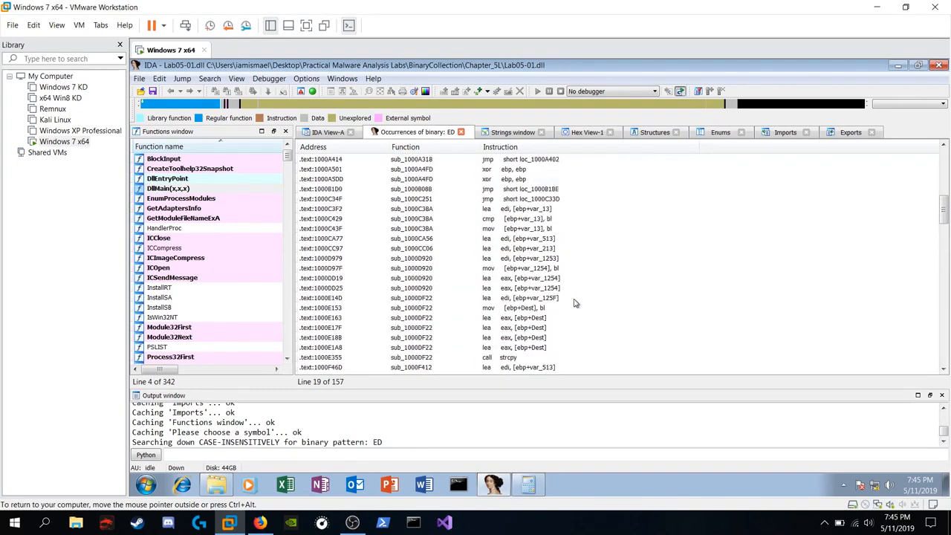
double_click(342, 251)
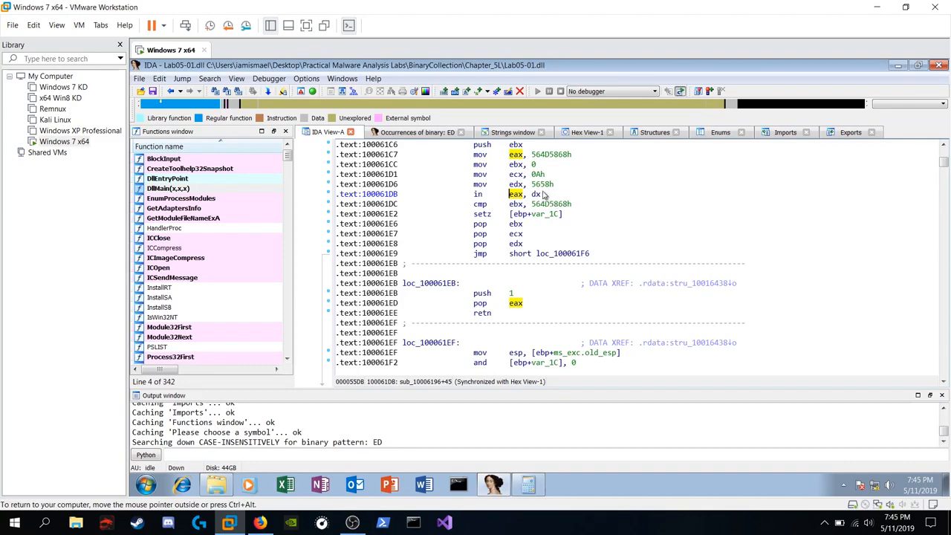
Add the comment "VMXh" to the mov eax, 564D5868h instruction at 100061C7.
left_click(540, 155)
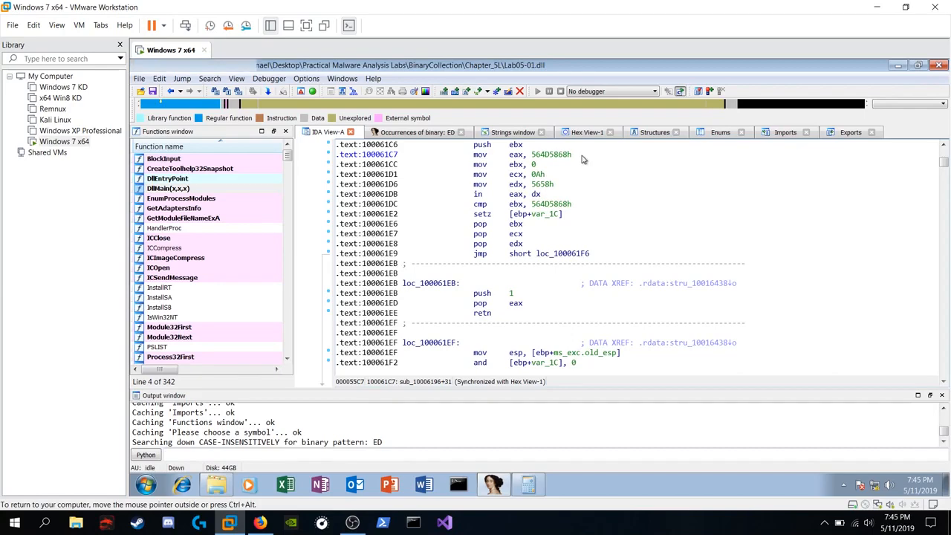
key("colon")
type("\"V")
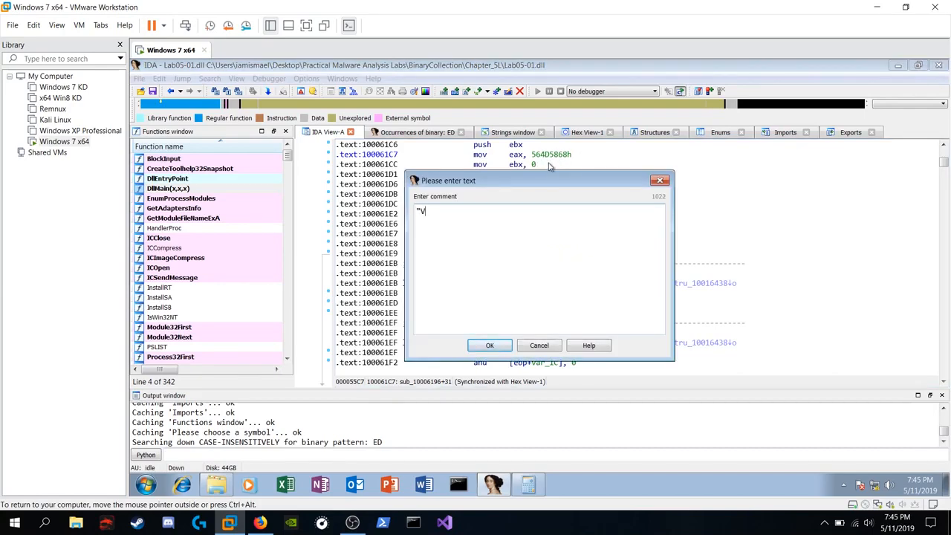
type("MXh\"")
left_click(490, 346)
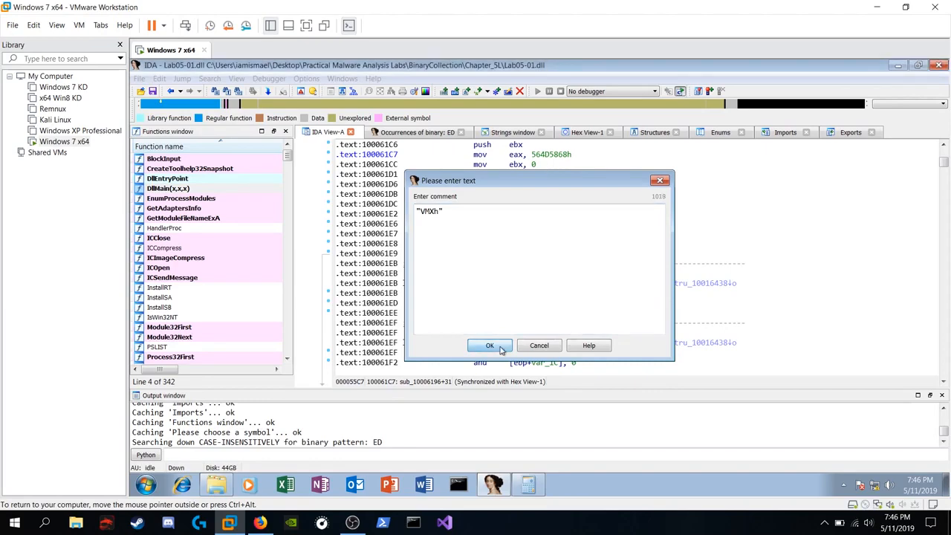
List the cross-references to sub_10006196, follow the call from InstallRT+20, and inspect the string referenced after it.
left_click(482, 313)
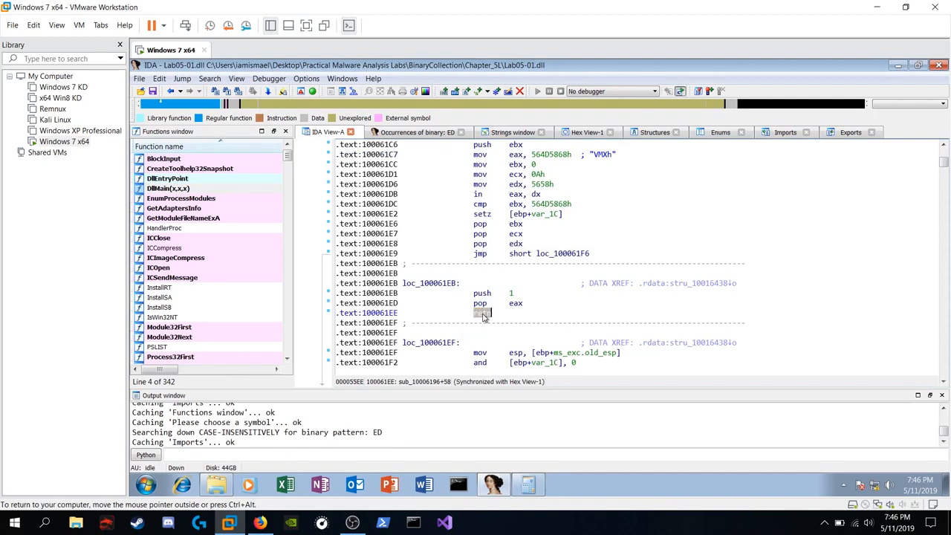
scroll(511, 265, "up", 5)
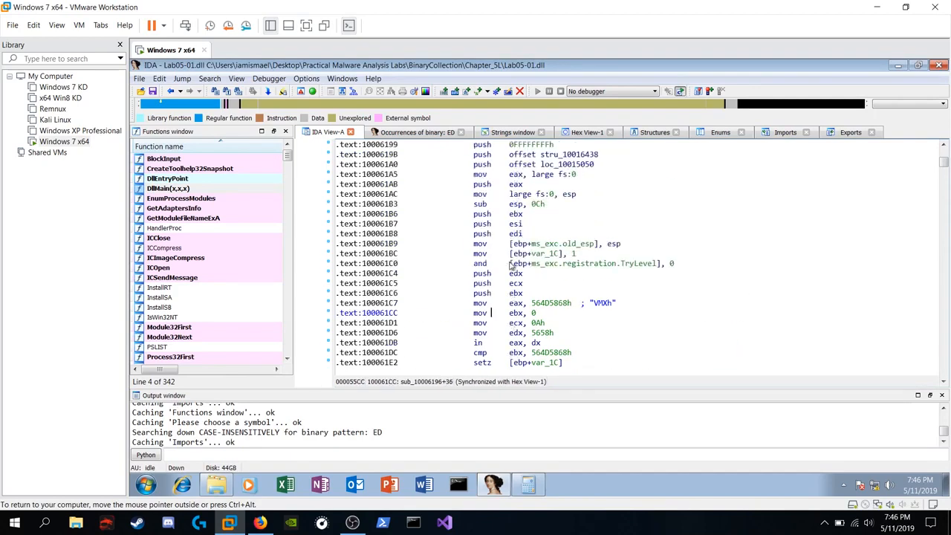
scroll(511, 265, "up", 4)
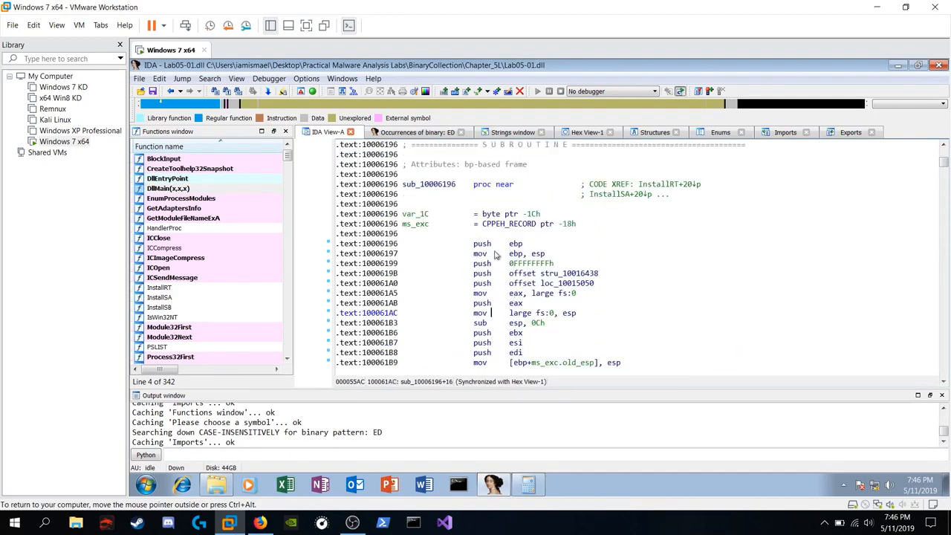
left_click(427, 185)
key("x")
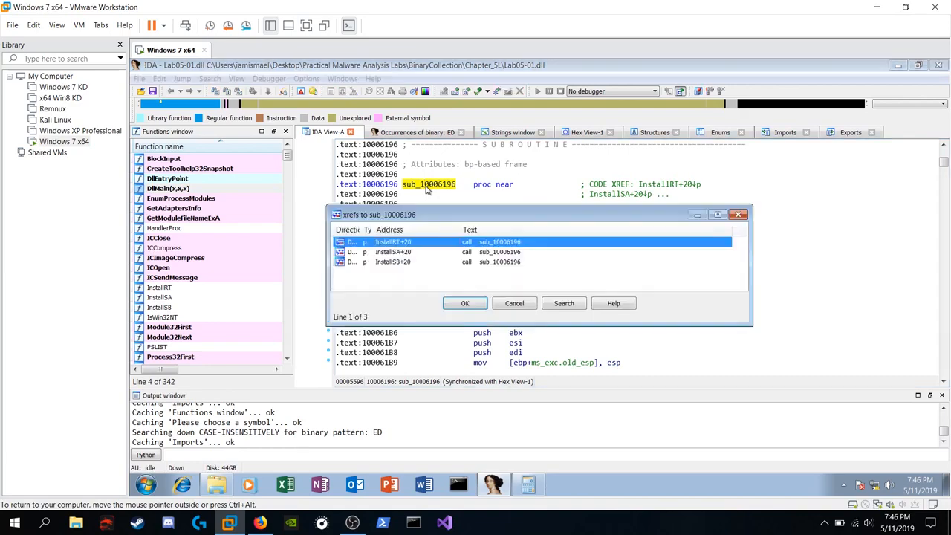
left_click(462, 303)
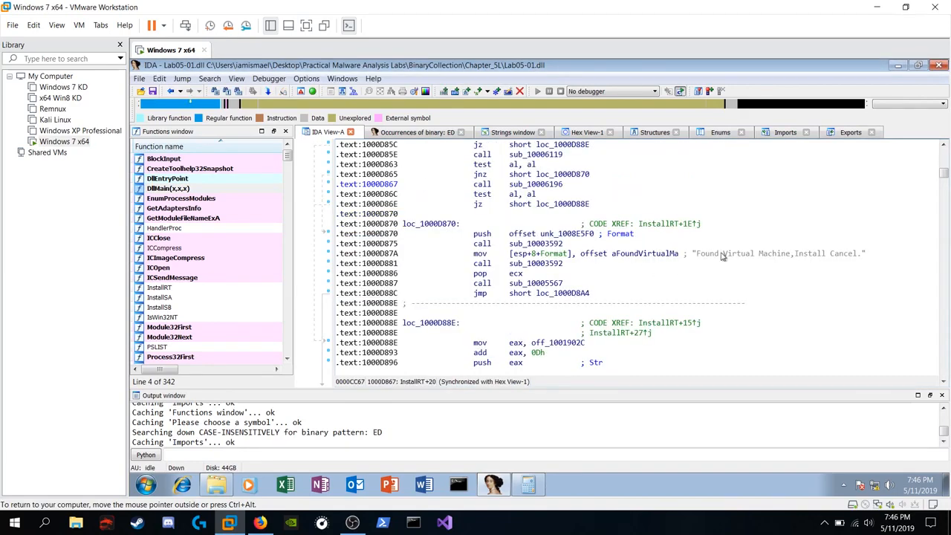
mouse_move(725, 257)
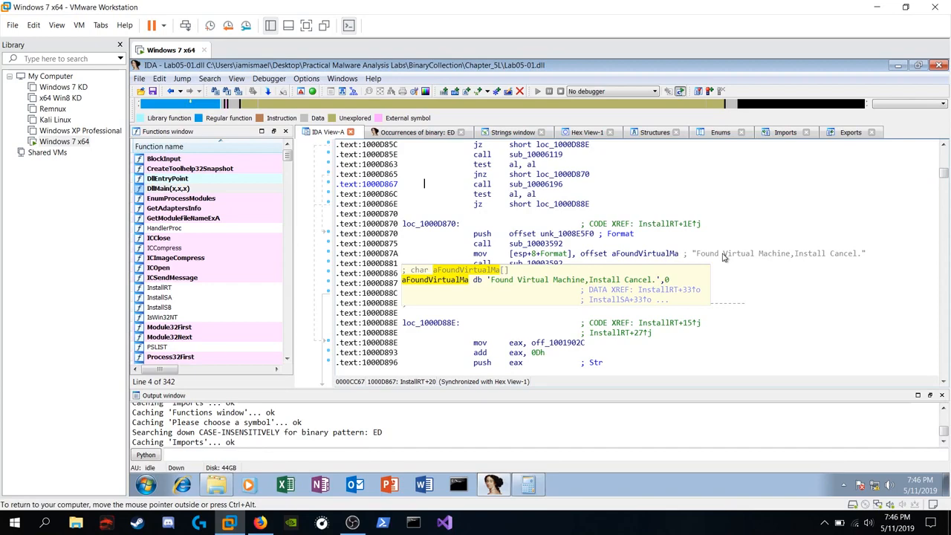
Jump to address 1001D988 to view the data stored there.
key("g")
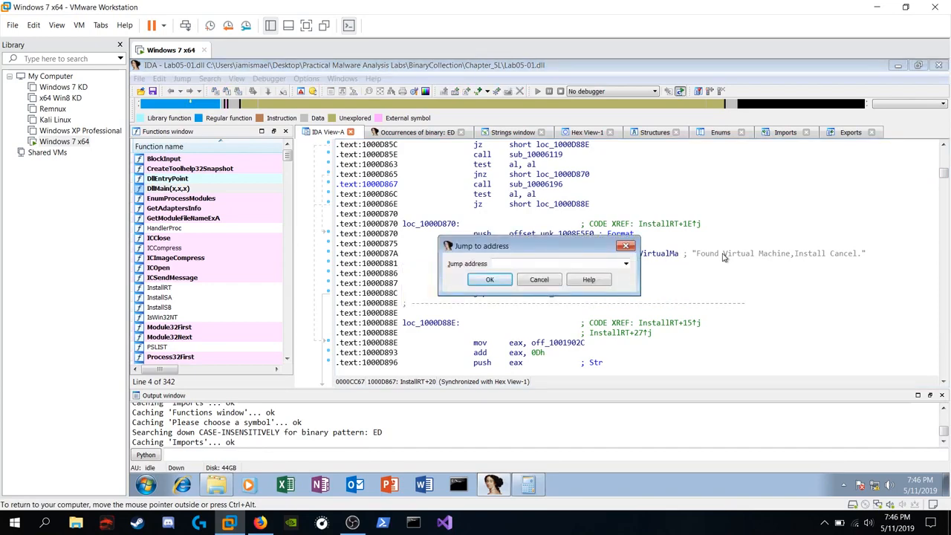
type("1001")
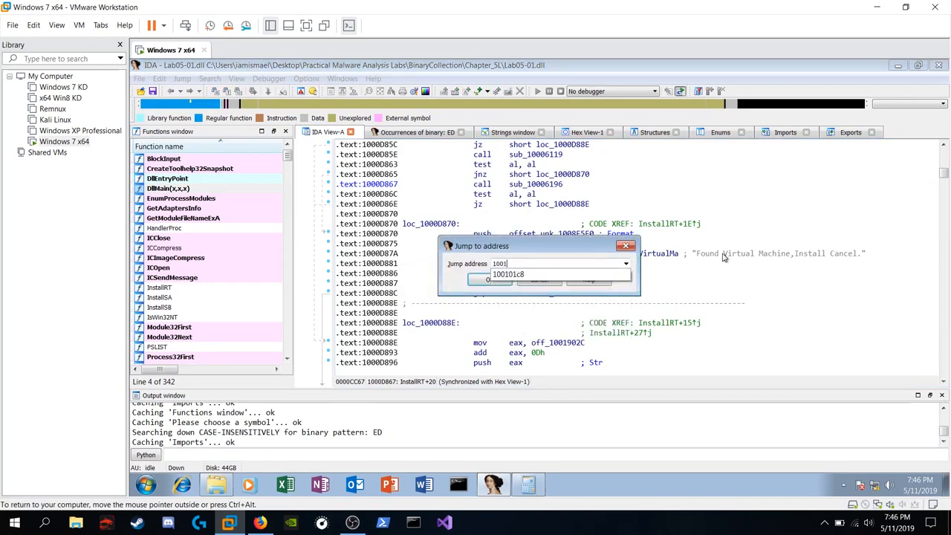
type("988")
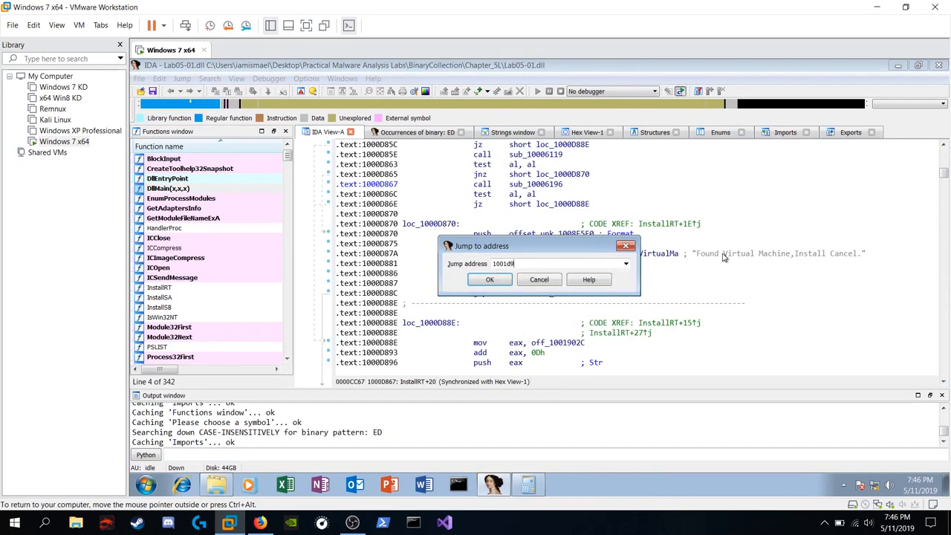
left_click(487, 280)
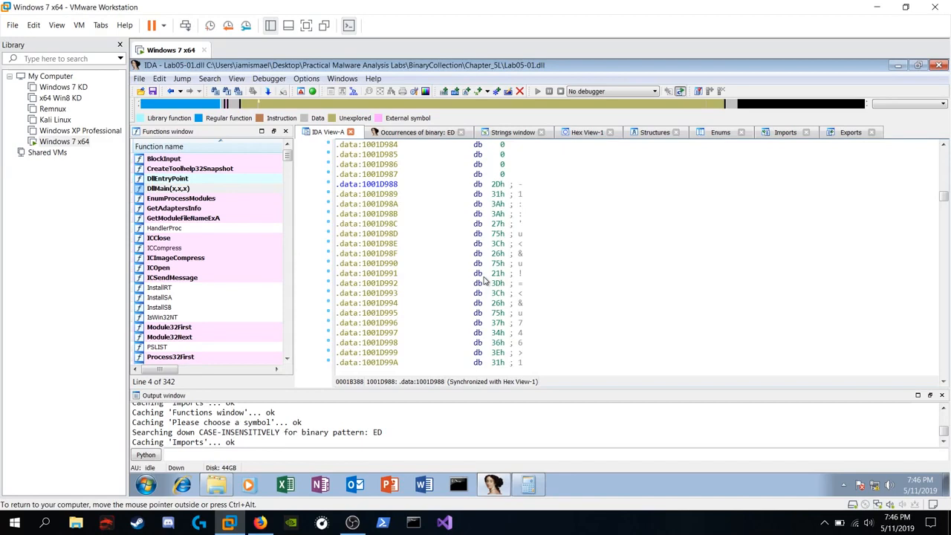
Examine the encoded bytes stored from 1001D988 onward and place the cursor on that address.
scroll(574, 286, "down", 5)
scroll(575, 286, "down", 12)
scroll(574, 286, "up", 9)
scroll(574, 286, "up", 9)
left_click(377, 215)
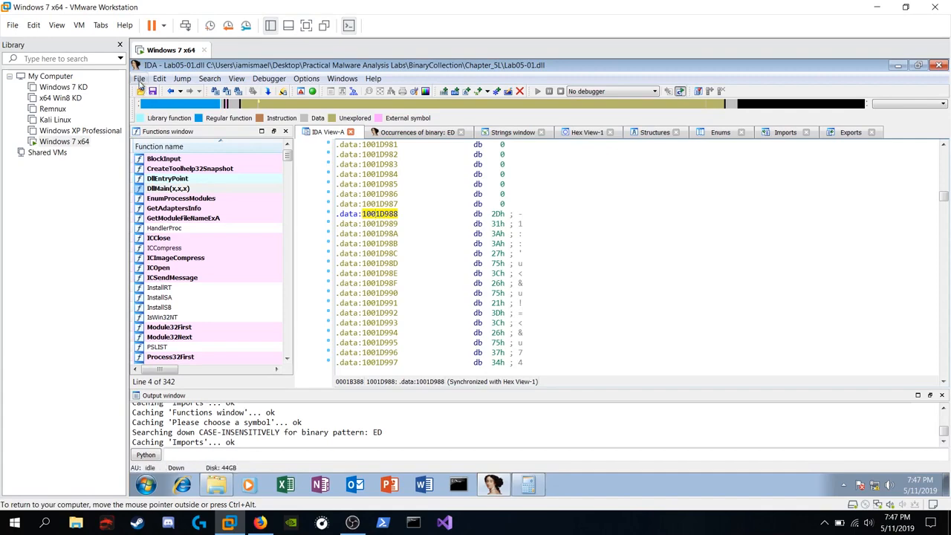
Run the Lab05-01.py script from the BinaryCollection\Chapter_5L folder inside Practical Malware Analysis Labs on the desktop.
left_click(139, 79)
left_click(160, 148)
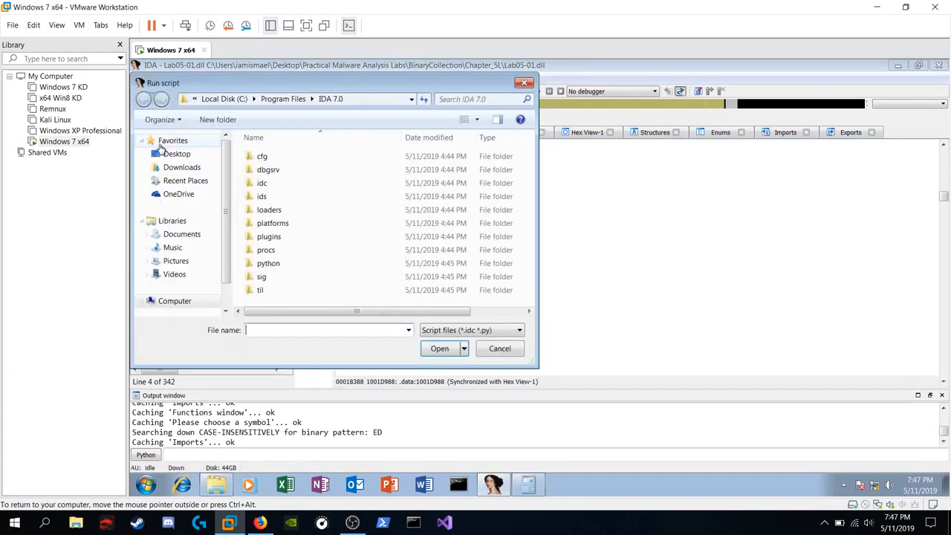
left_click(186, 235)
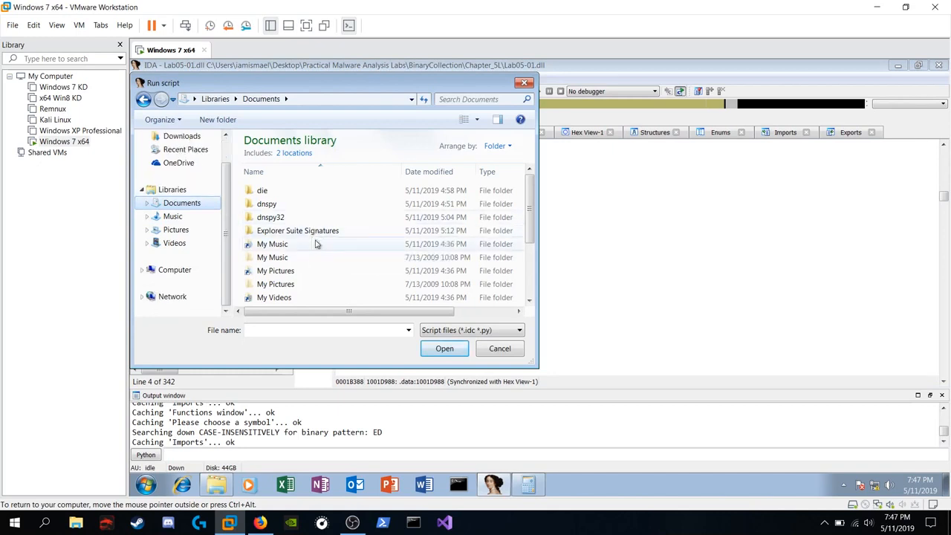
left_click_drag(530, 215, 530, 264)
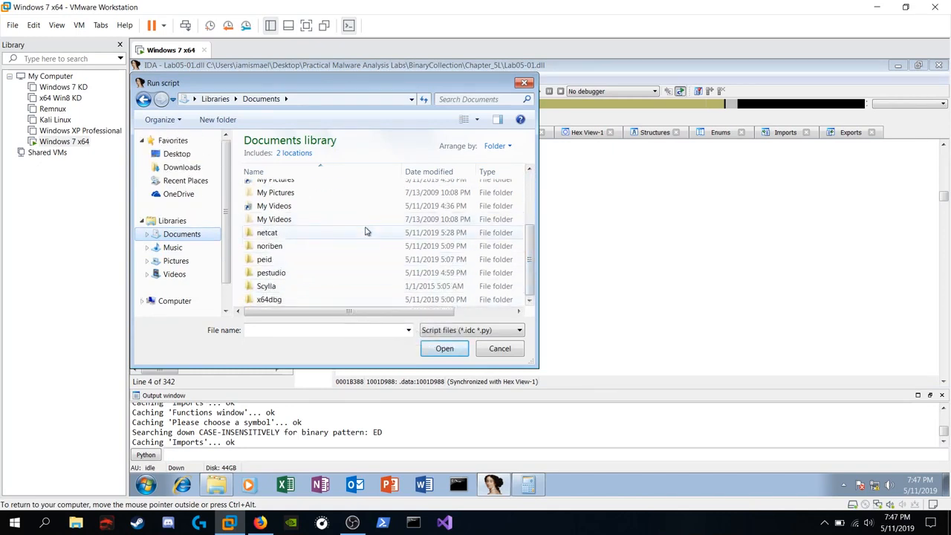
left_click_drag(531, 250, 532, 192)
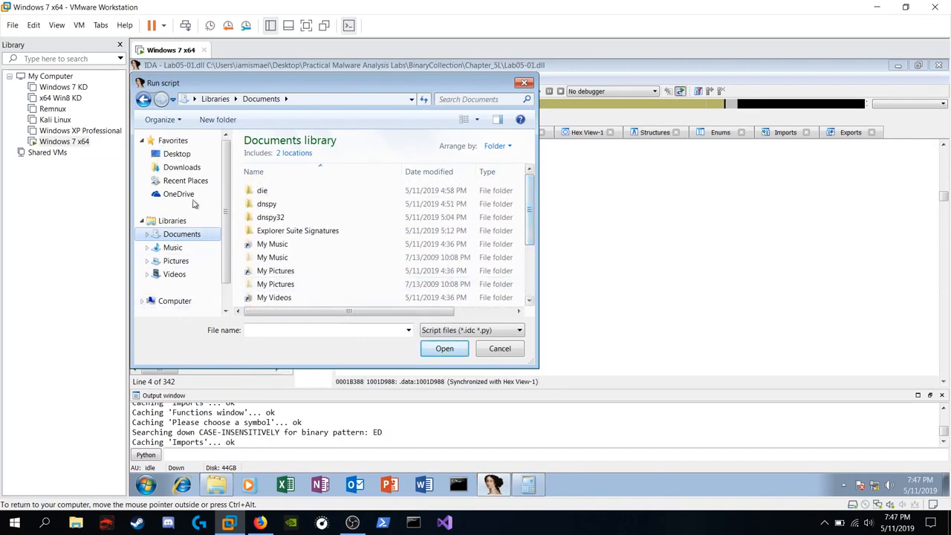
left_click(184, 154)
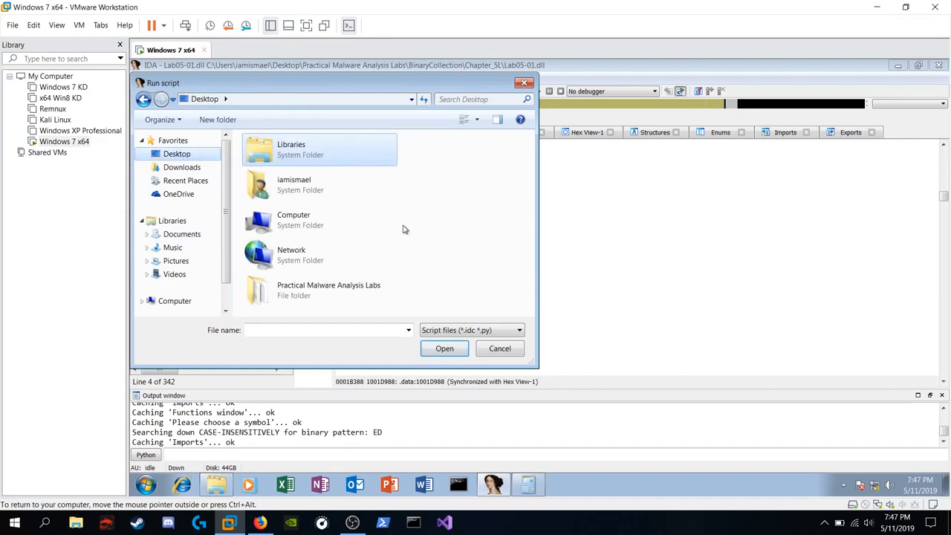
double_click(316, 287)
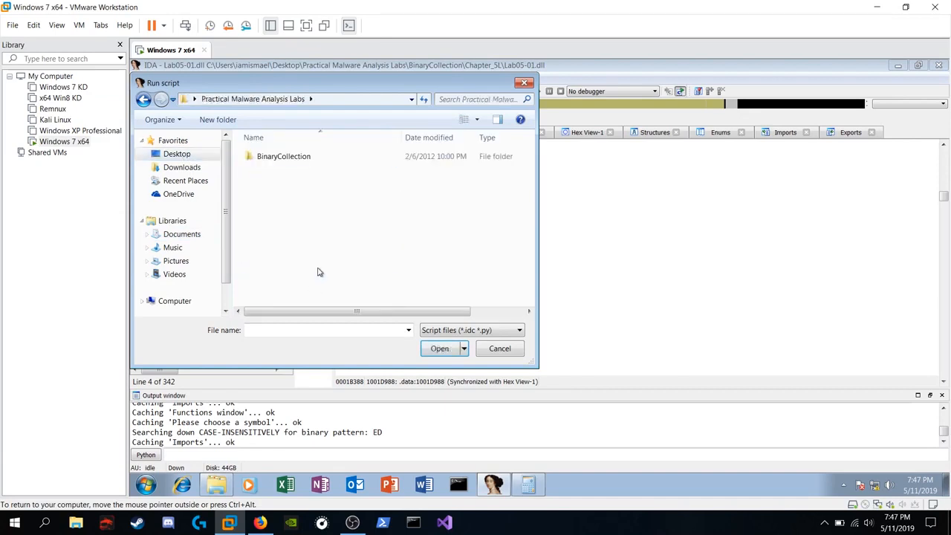
double_click(288, 158)
double_click(286, 185)
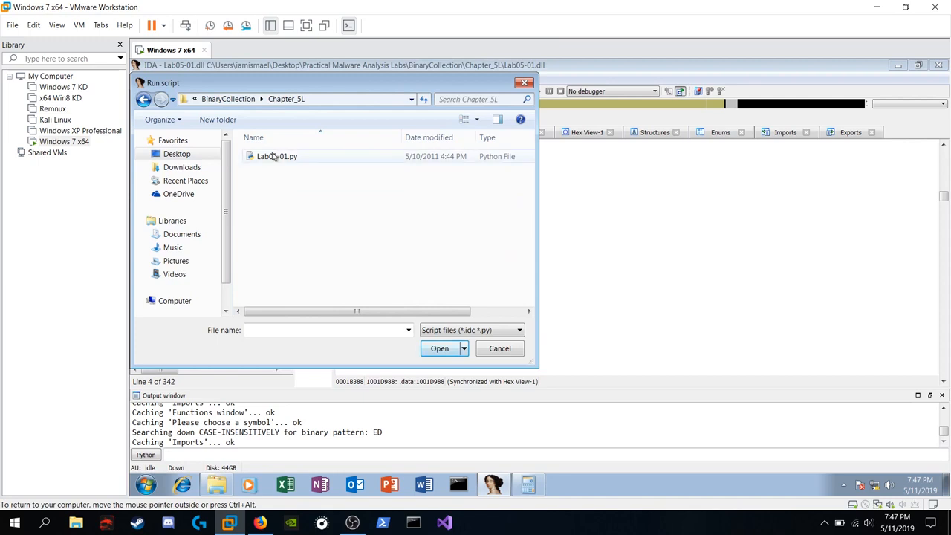
left_click(276, 157)
left_click(440, 349)
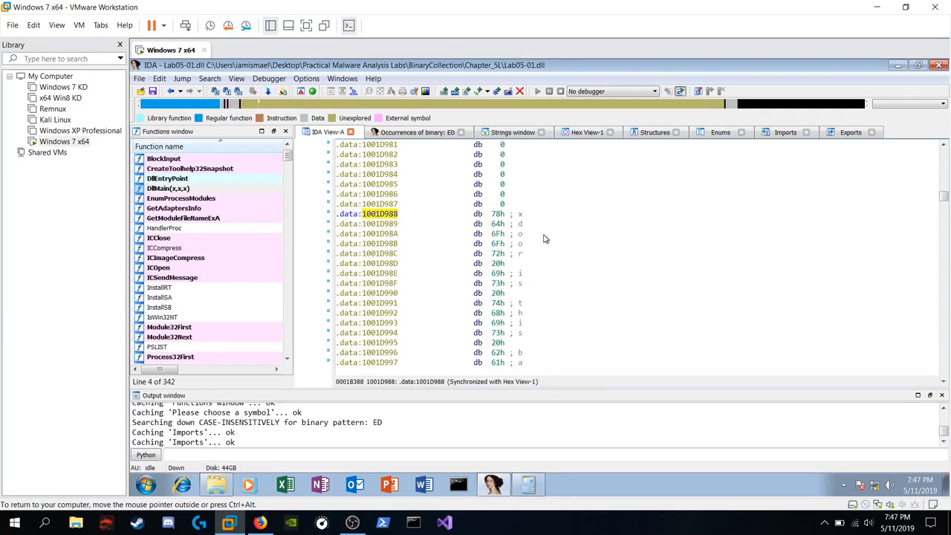
Read through the decoded bytes from 1001D988 to where the text ends.
scroll(536, 322, "down", 1)
scroll(537, 322, "down", 6)
scroll(537, 322, "down", 8)
scroll(537, 323, "down", 9)
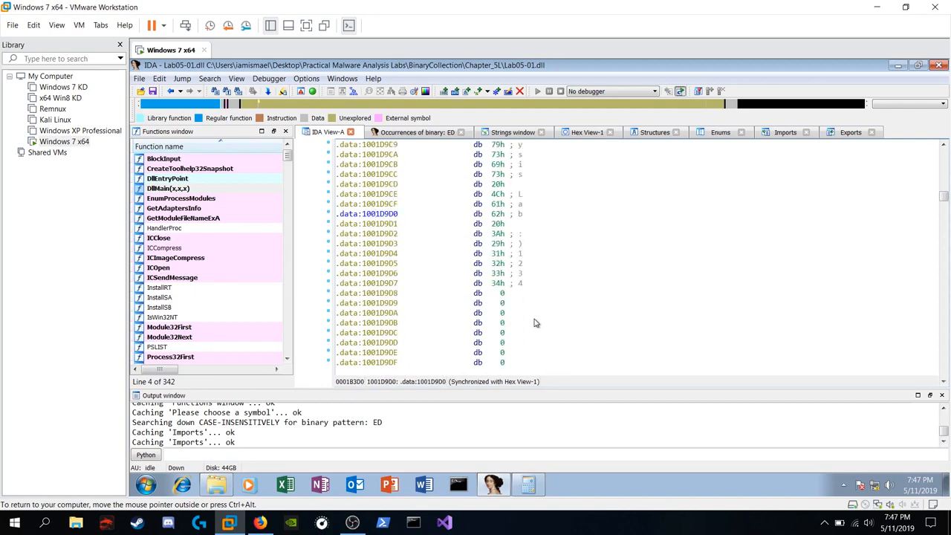
scroll(521, 260, "up", 20)
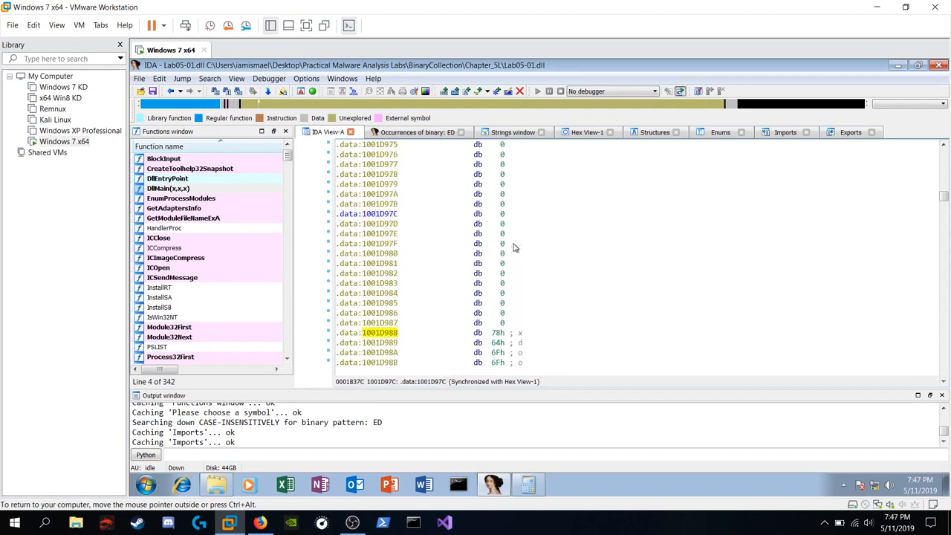
Convert the decoded bytes starting at 1001D988 into an ASCII string.
scroll(463, 312, "down", 3)
left_click(390, 243)
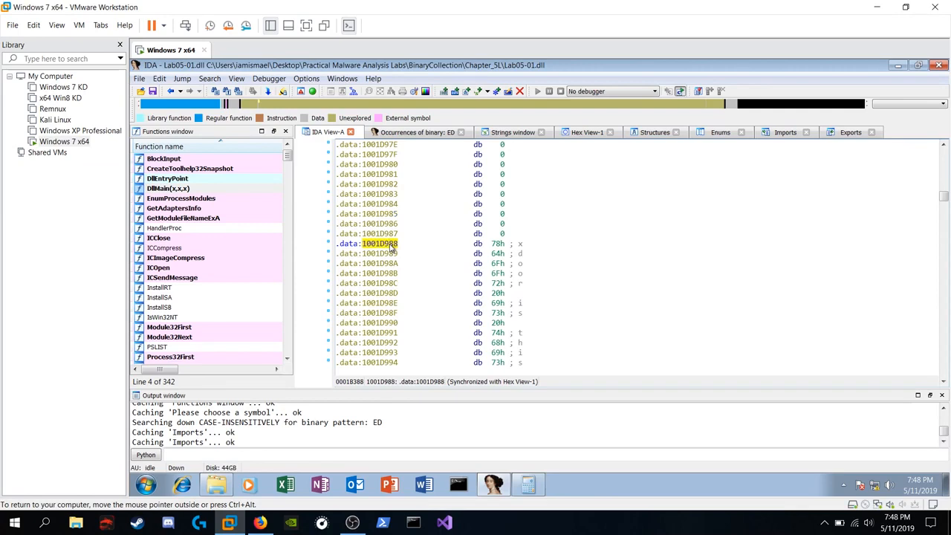
key("a")
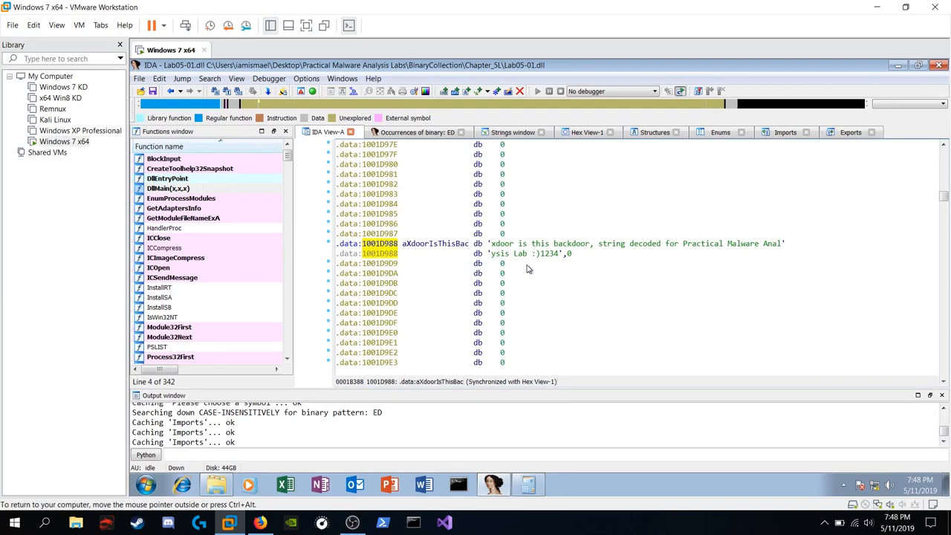
Minimize the disassembler and close Calculator to reach the Chapter_5L folder in Windows Explorer.
left_click(900, 66)
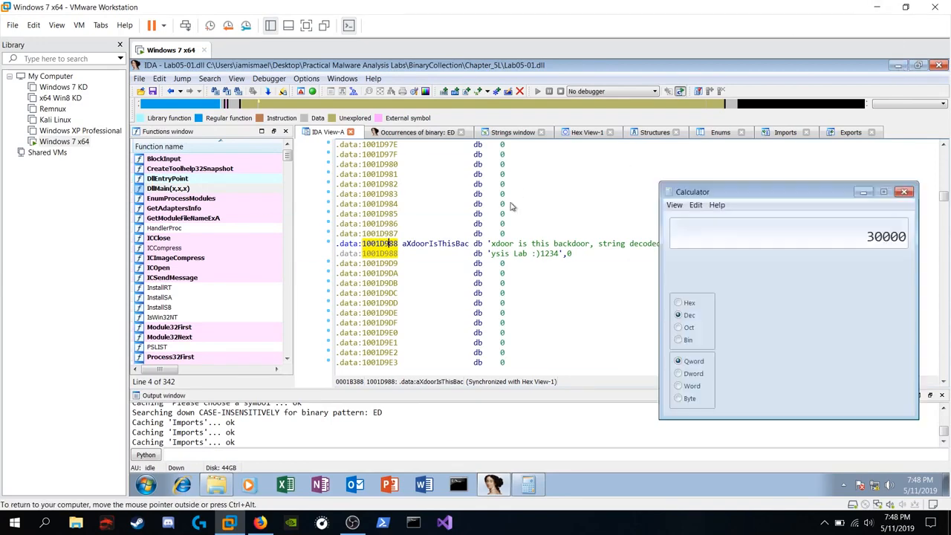
left_click(907, 184)
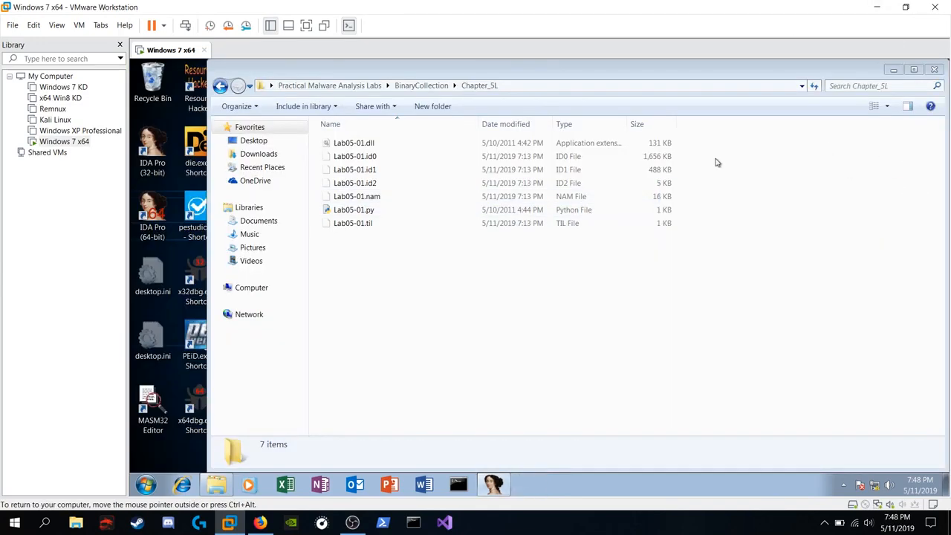
right_click(341, 210)
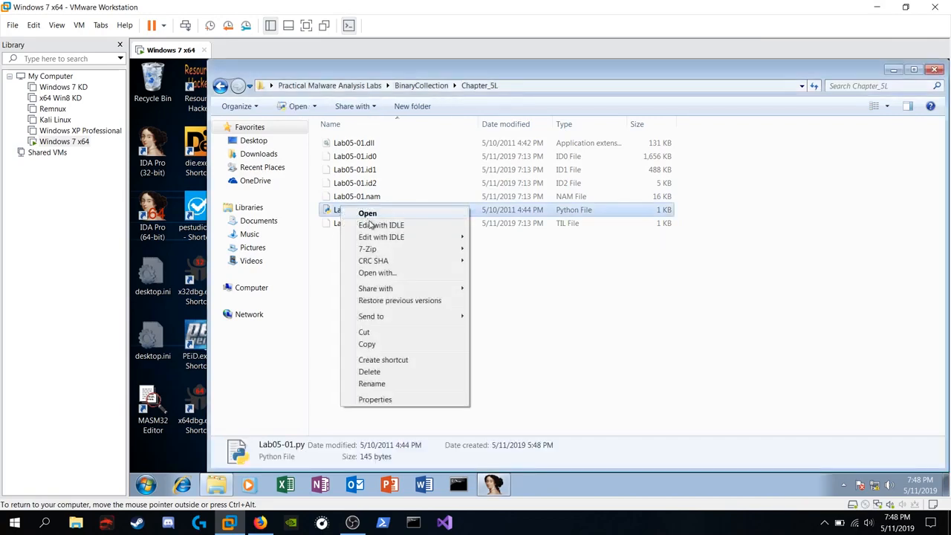
left_click(379, 273)
left_click(673, 353)
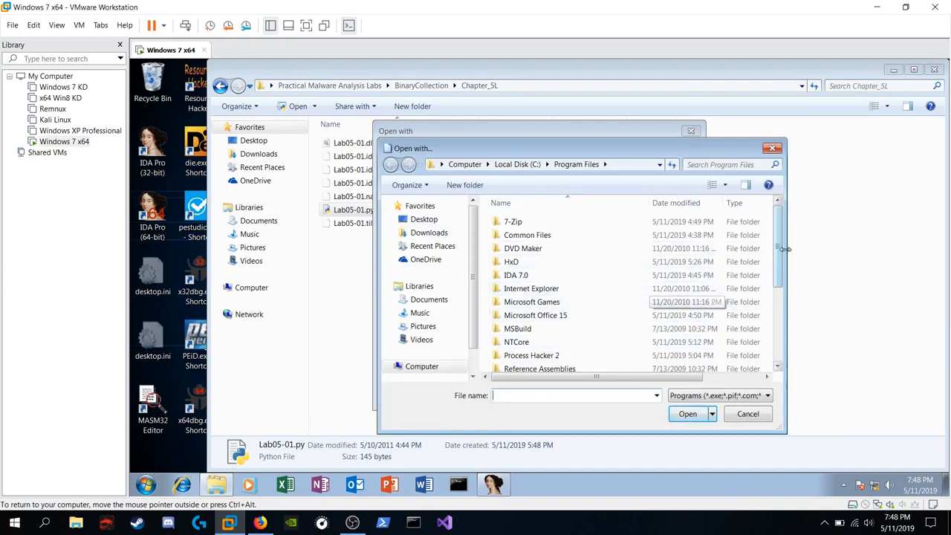
left_click_drag(779, 248, 795, 329)
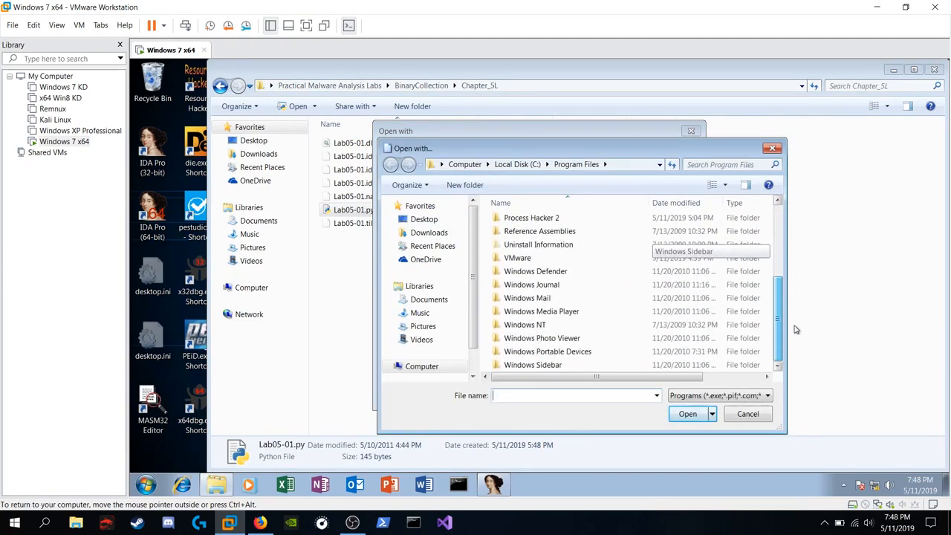
double_click(552, 327)
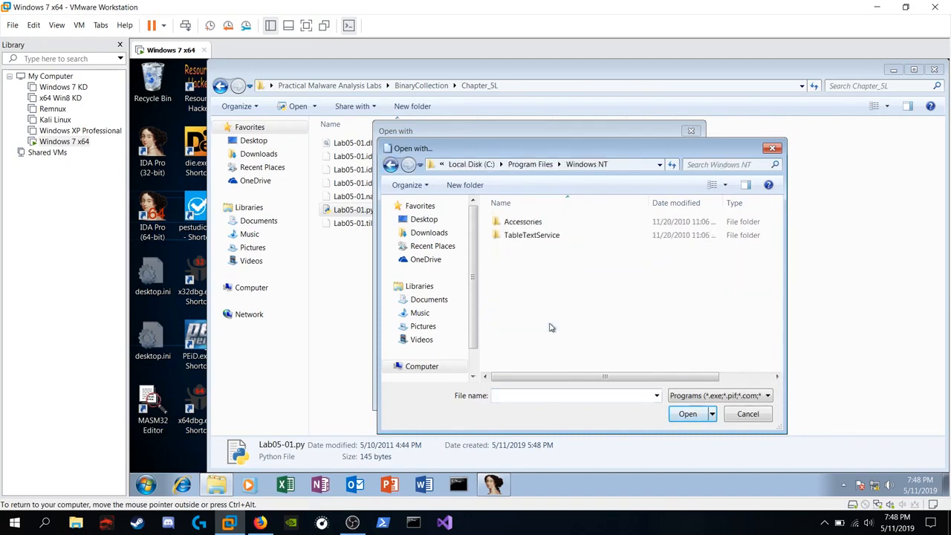
left_click(390, 164)
left_click_drag(772, 298, 776, 320)
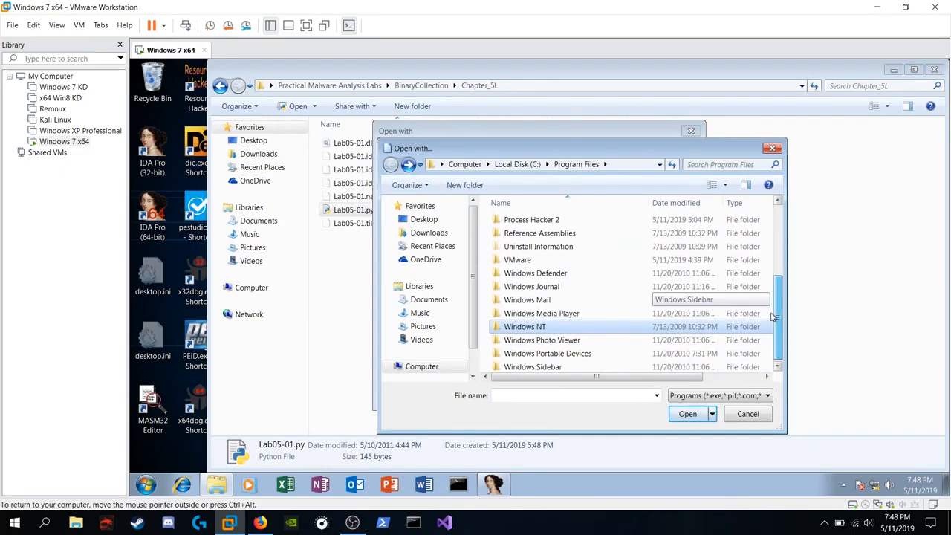
left_click(749, 415)
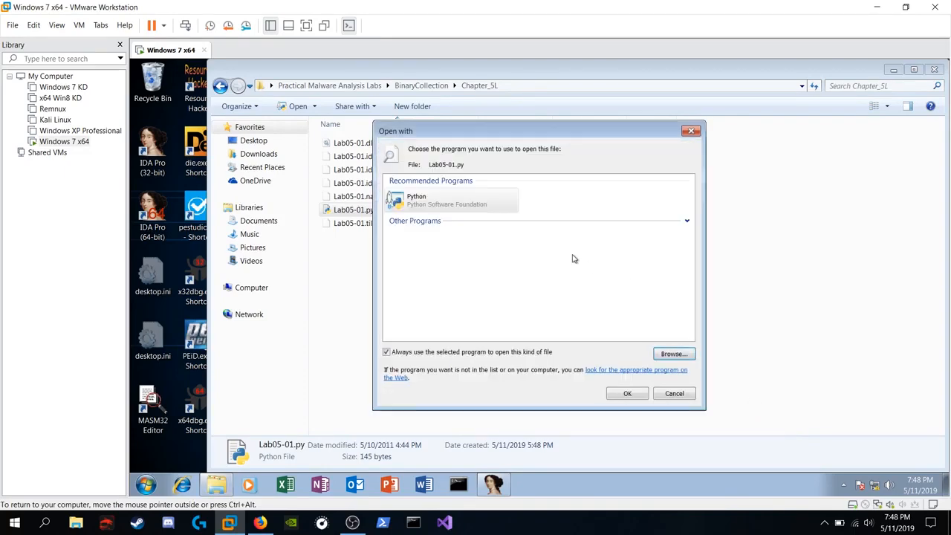
left_click(674, 394)
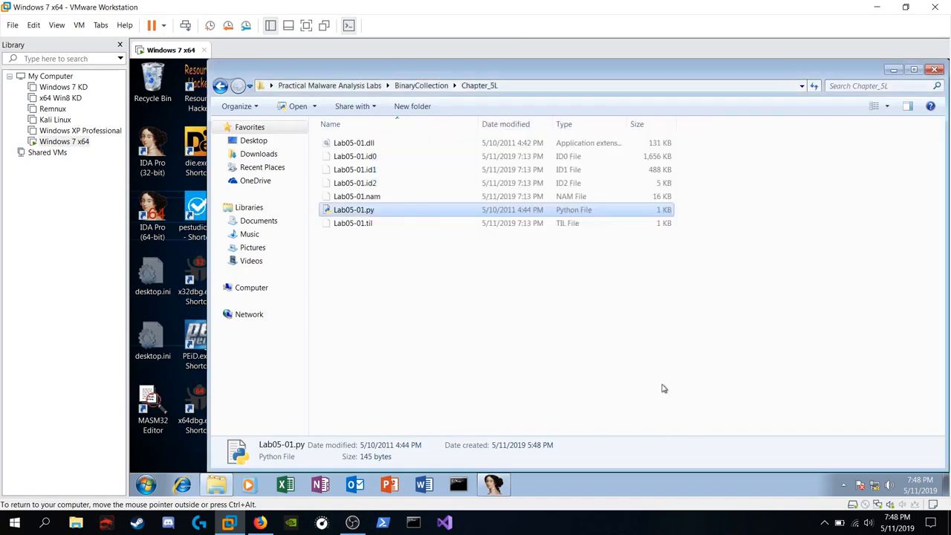
Rename Lab05-01.py to Lab05-01.txt and open the file in Notepad.
left_click(371, 211)
key("BackSpace")
key("BackSpace")
type("txt")
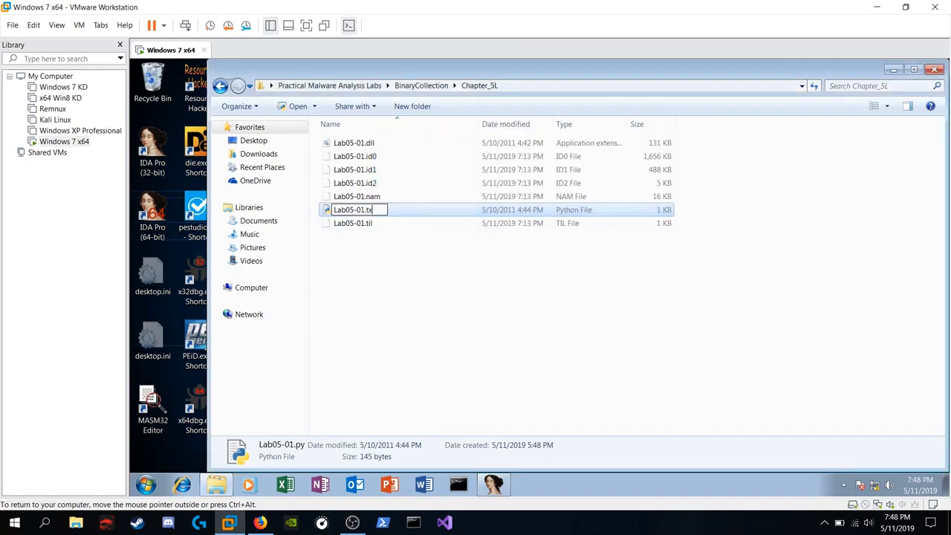
key("Return")
left_click(599, 278)
double_click(355, 223)
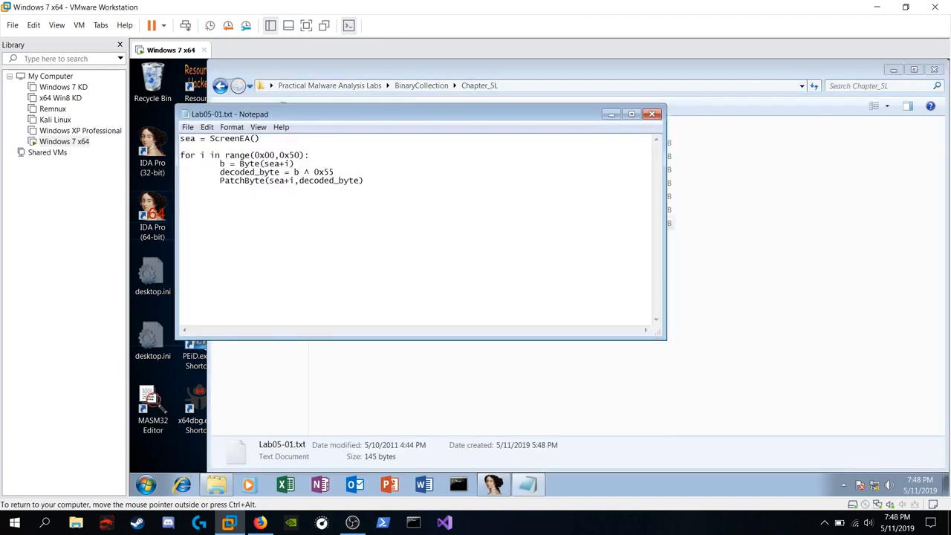
Examine the script's ScreenEA() start address, its range(0x00,0x50) loop and the 0x55 XOR key.
double_click(255, 138)
left_click_drag(260, 138, 180, 140)
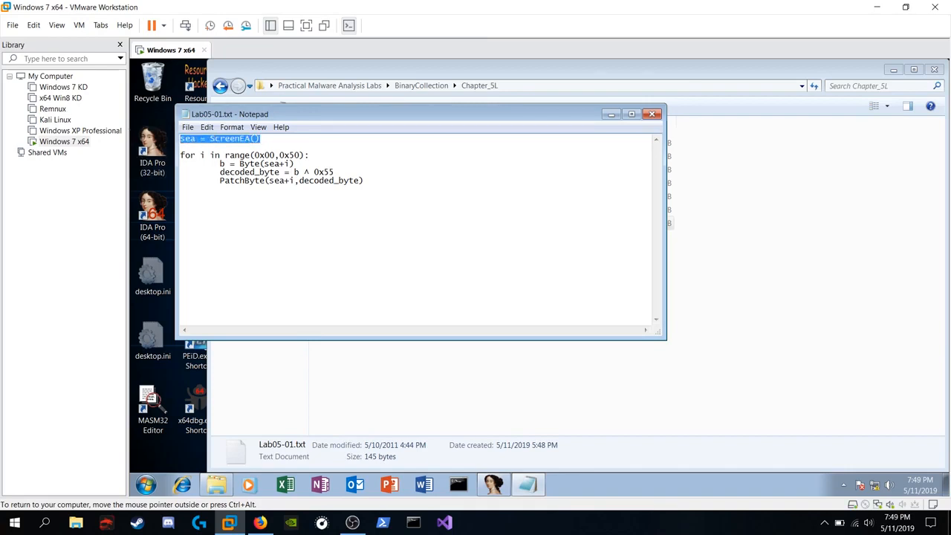
left_click_drag(311, 155, 185, 156)
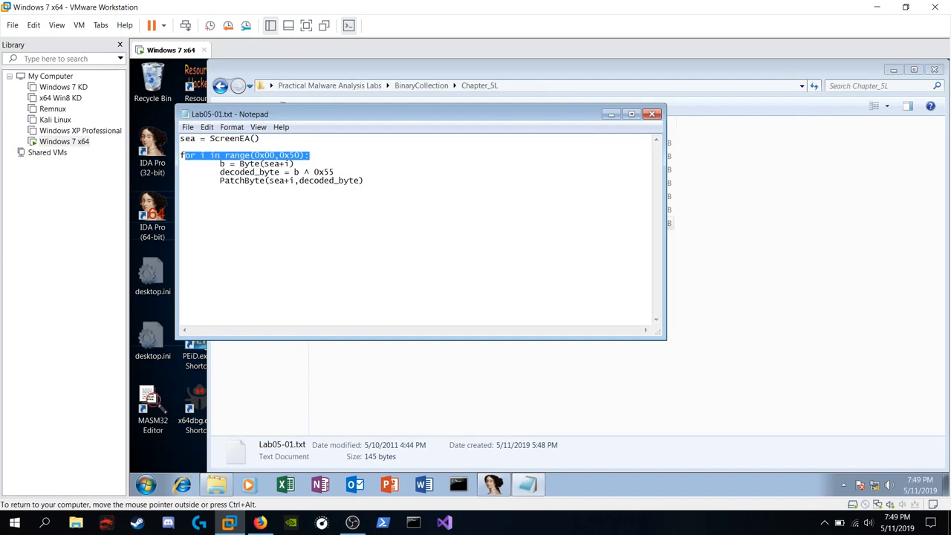
left_click(250, 172)
left_click_drag(336, 172, 309, 172)
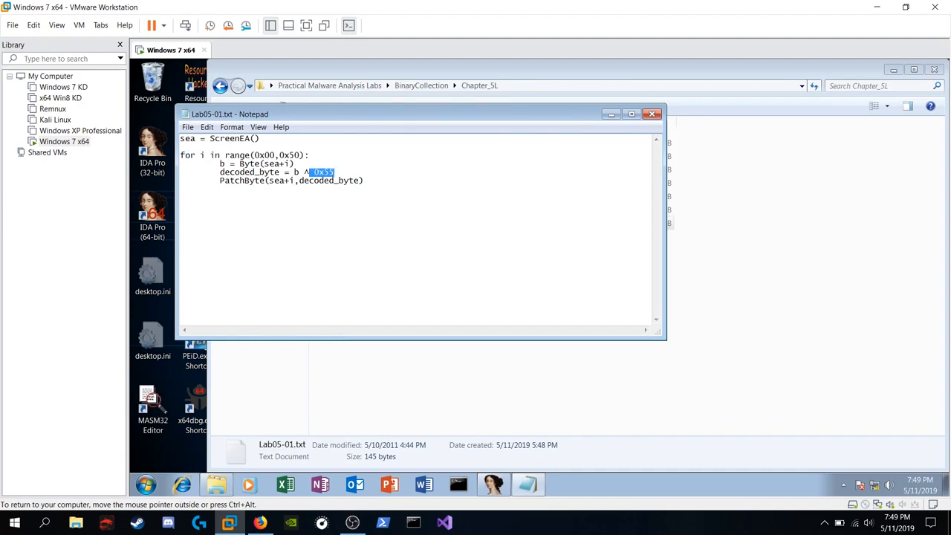